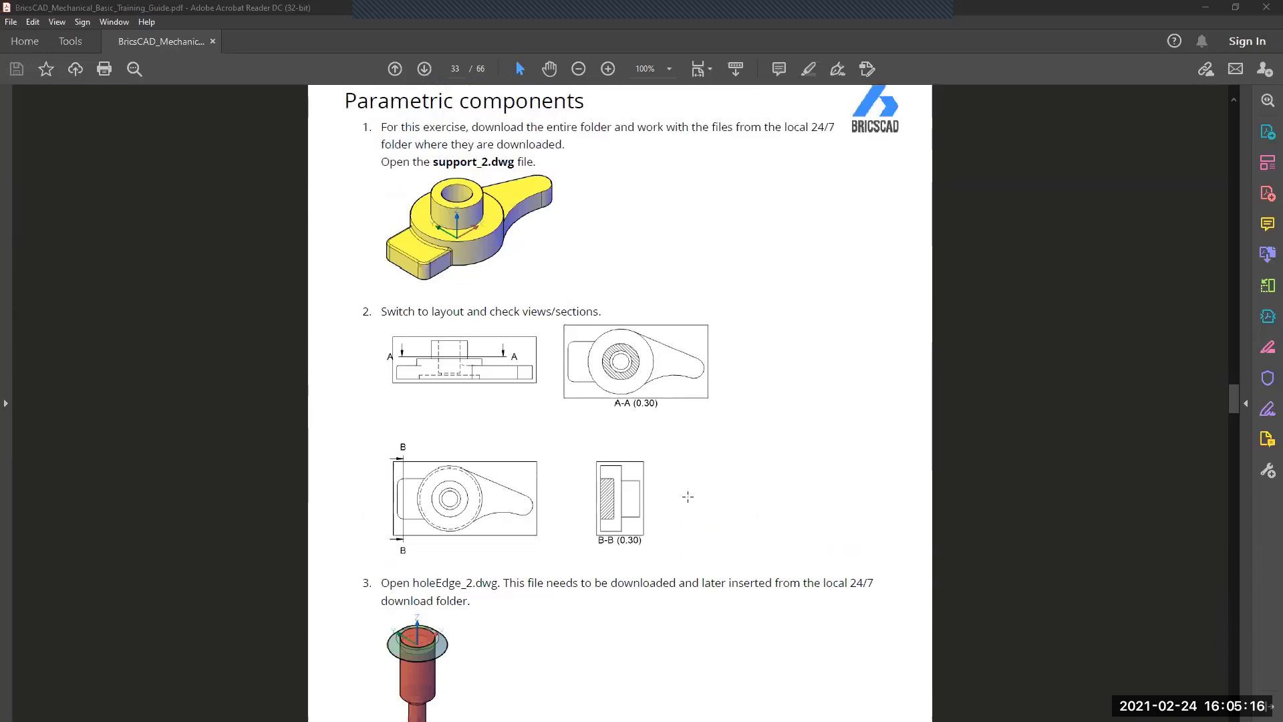
{"action": "scroll", "coordinate": [688, 495], "scroll_direction": "up", "scroll_amount": 2}
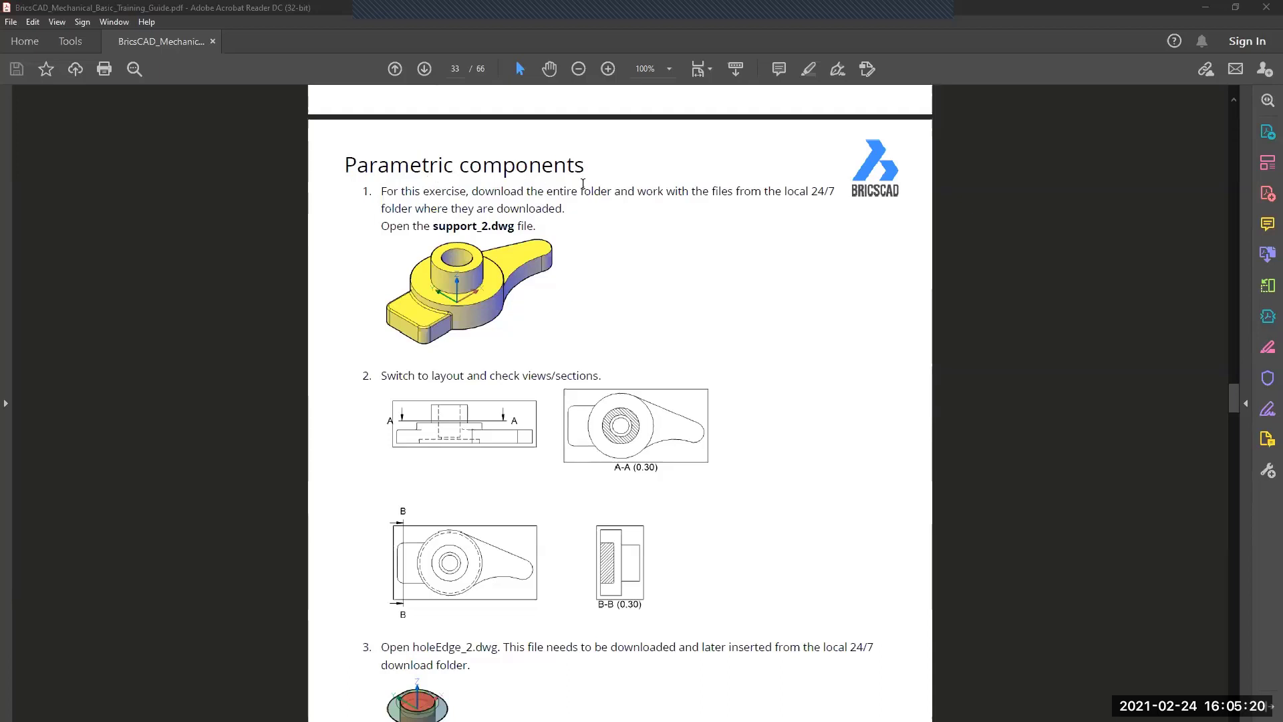
Step: Check the Parametric components exercise in the training guide, then switch to BricsCAD and create a new Mechanical-mm drawing
{"action": "scroll", "coordinate": [583, 188], "scroll_direction": "down", "scroll_amount": 1}
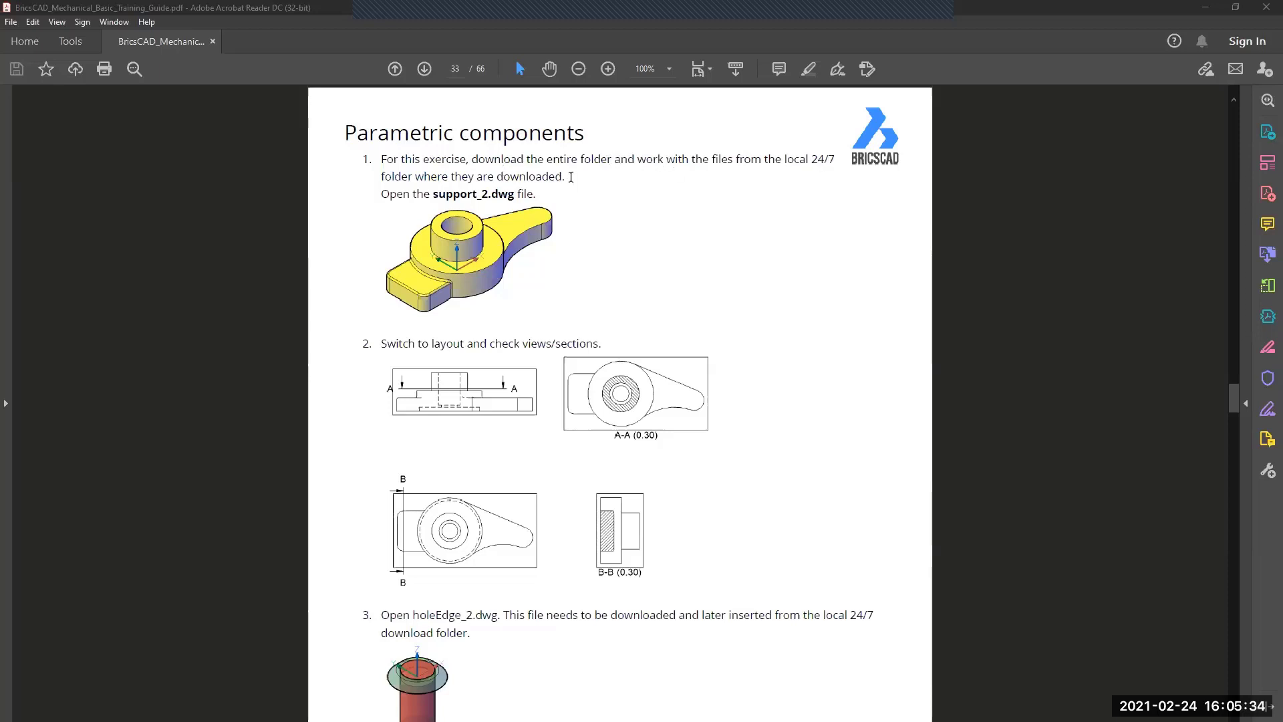
{"action": "left_click", "coordinate": [1201, 6]}
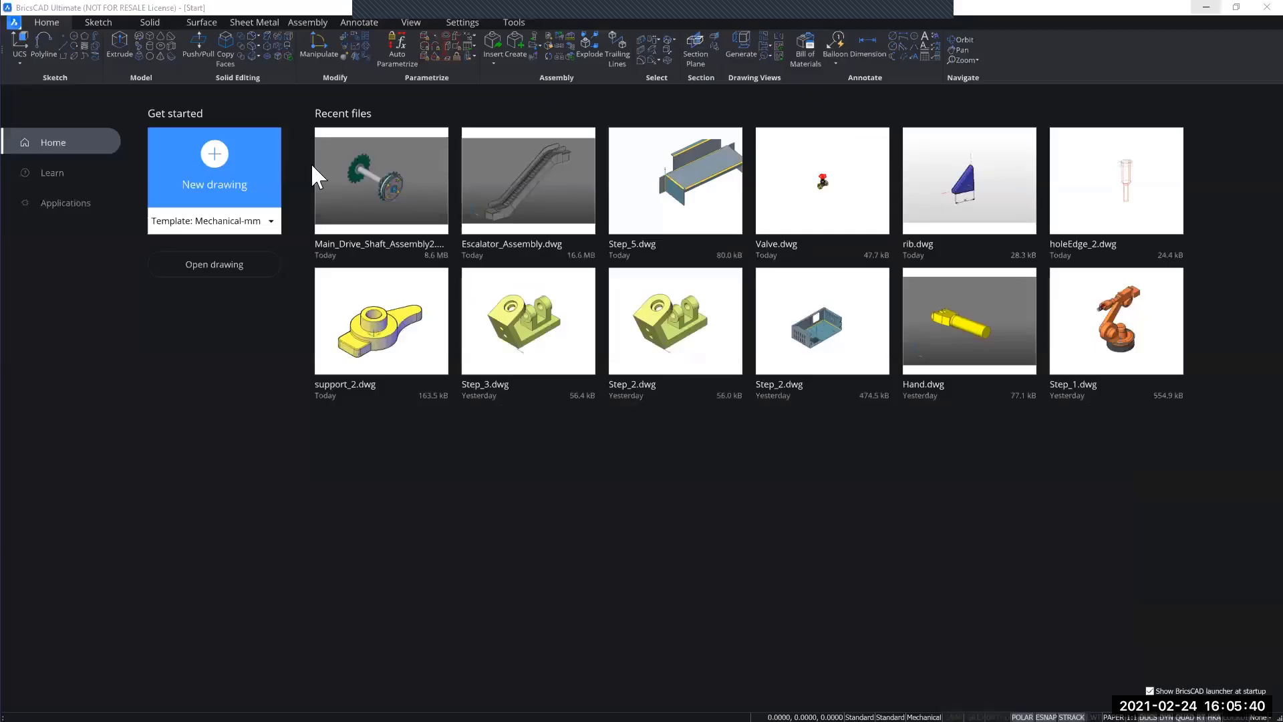
{"action": "left_click", "coordinate": [204, 171]}
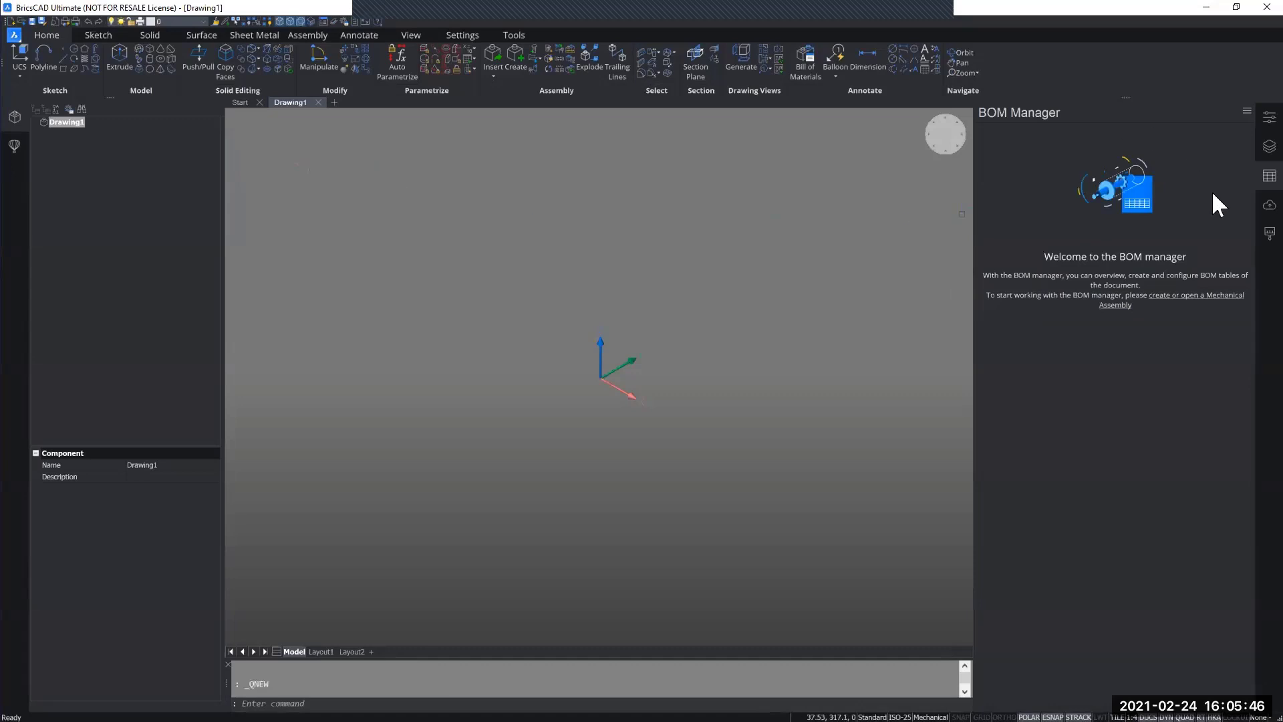
Step: Log in to Bricsys 24/7 with the remembered account credentials
{"action": "left_click", "coordinate": [1269, 205]}
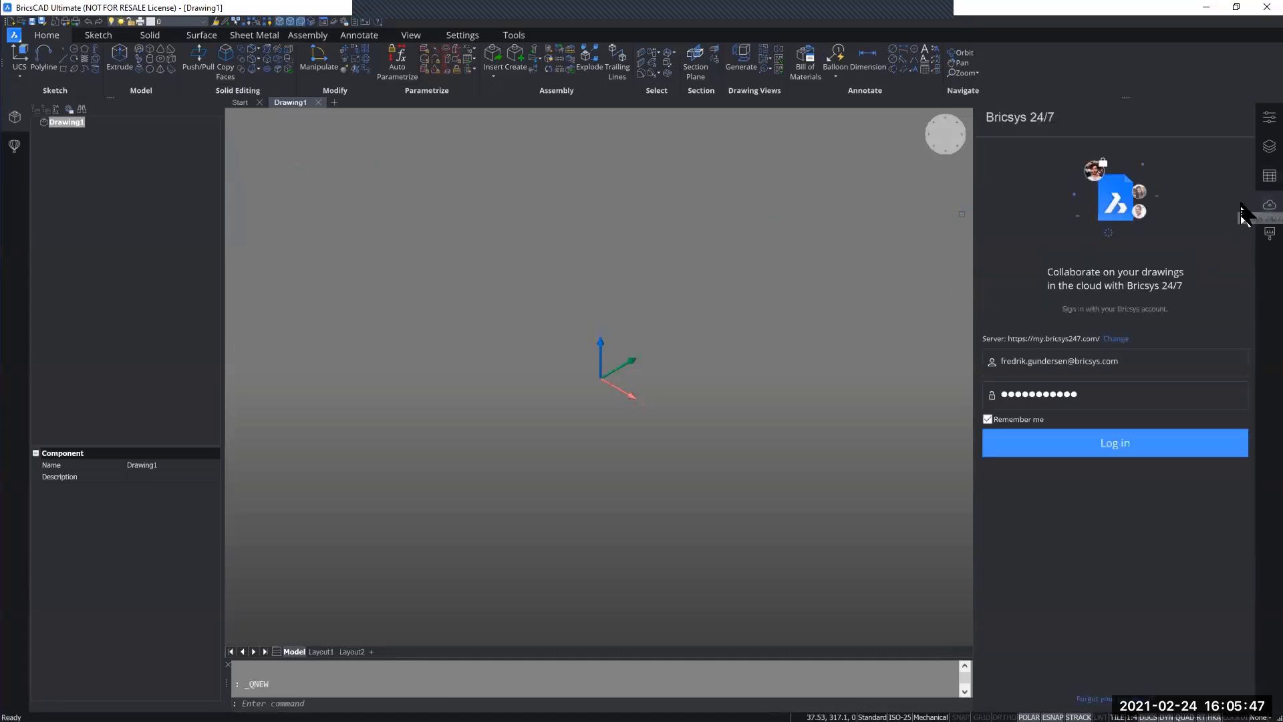
{"action": "left_click", "coordinate": [1096, 443]}
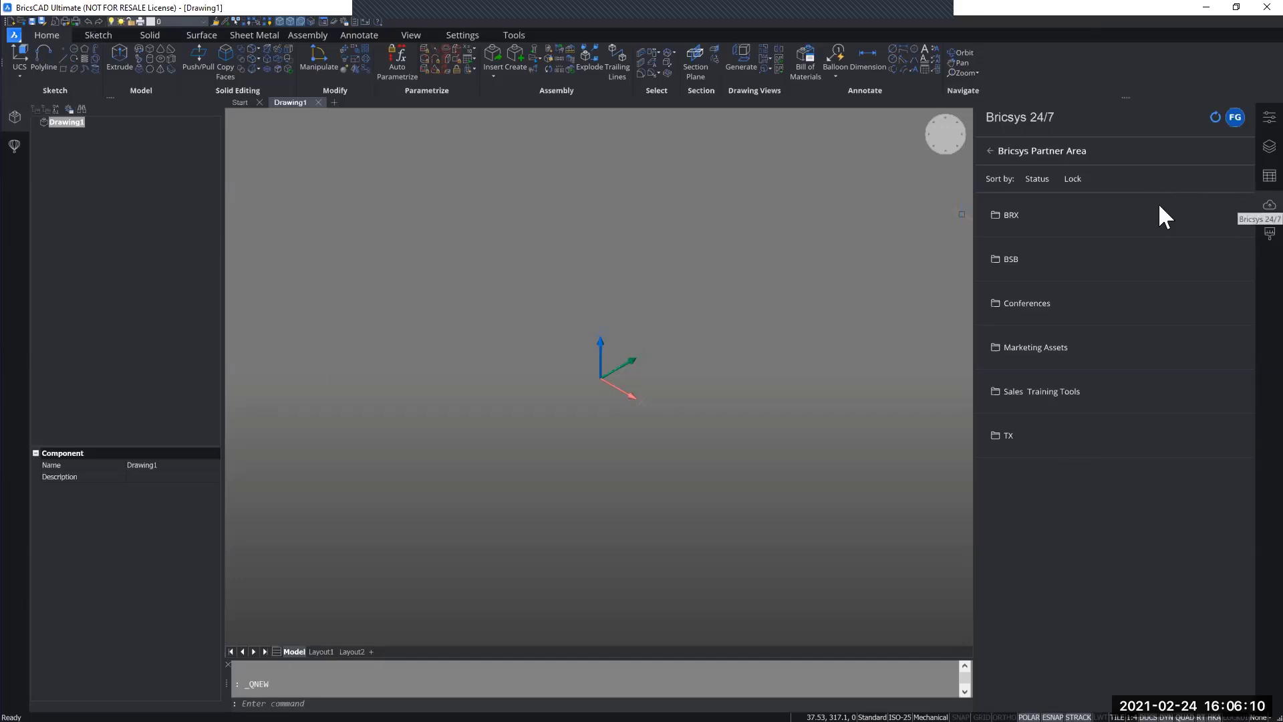
Step: Look through the list of available interface panels, including the Bricsys 24/7 entry, and close it without changes
{"action": "right_click", "coordinate": [1035, 66]}
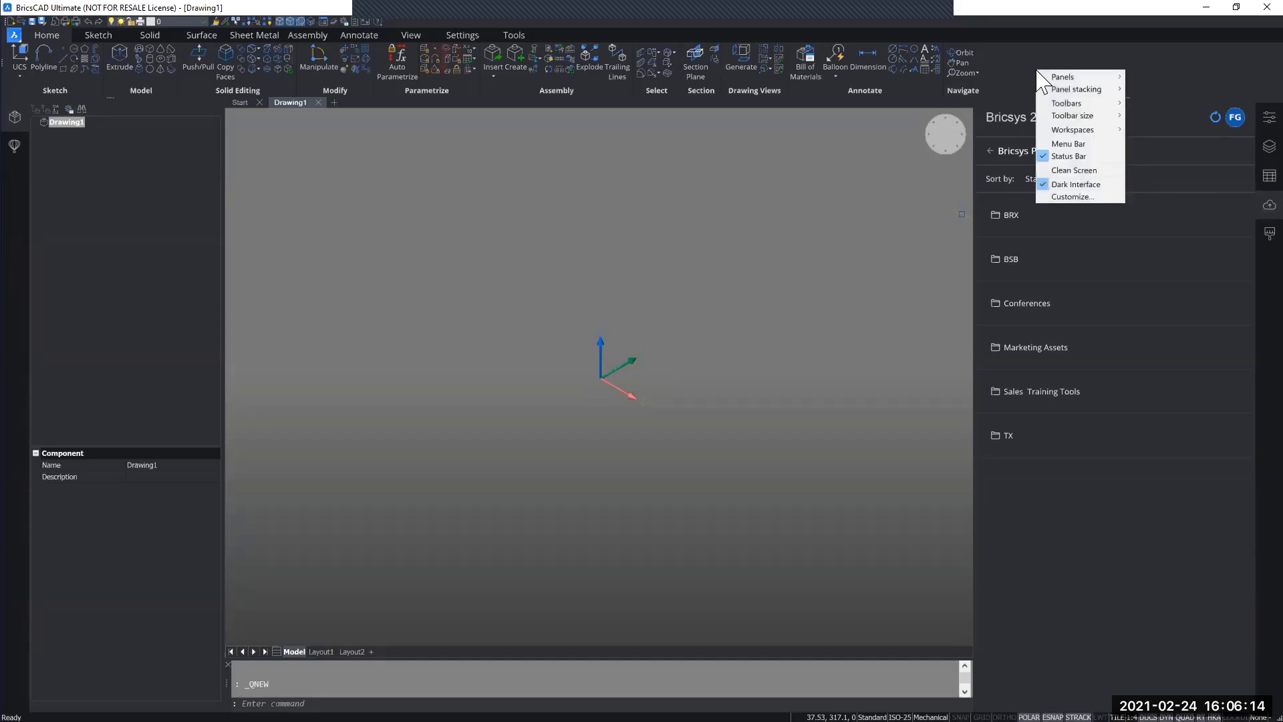
{"action": "mouse_move", "coordinate": [1067, 77]}
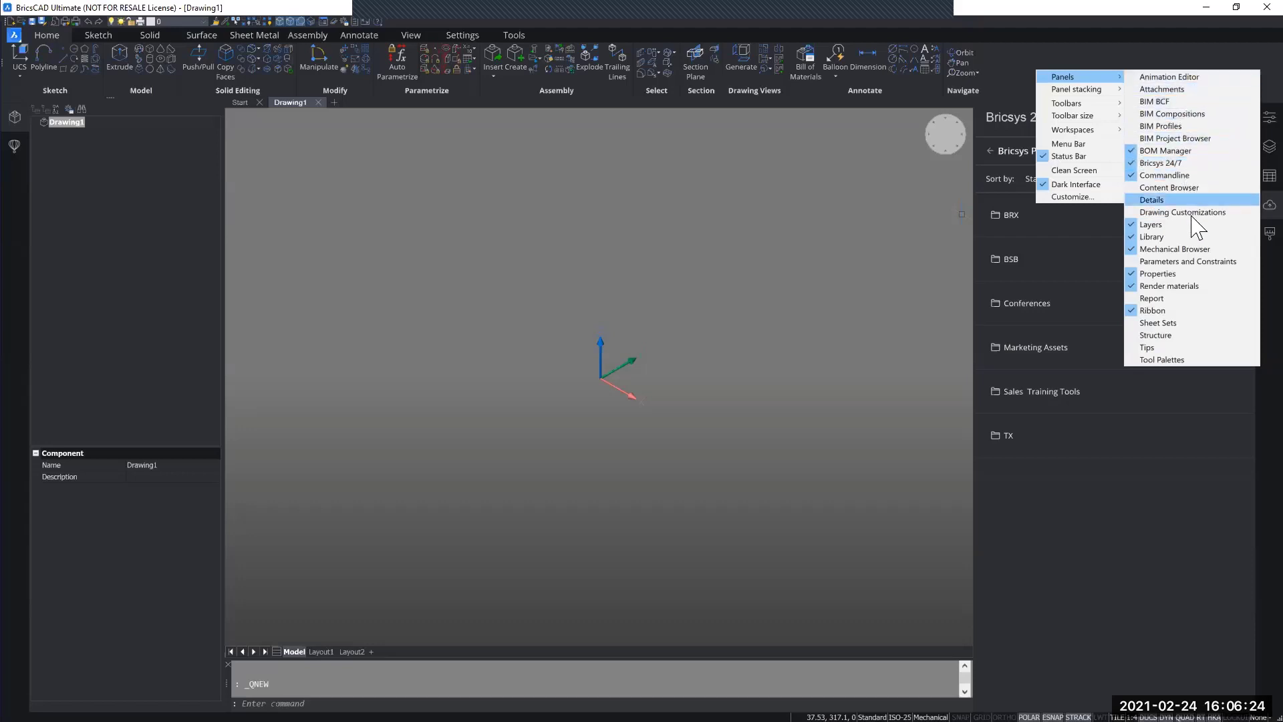
{"action": "left_click", "coordinate": [1132, 59]}
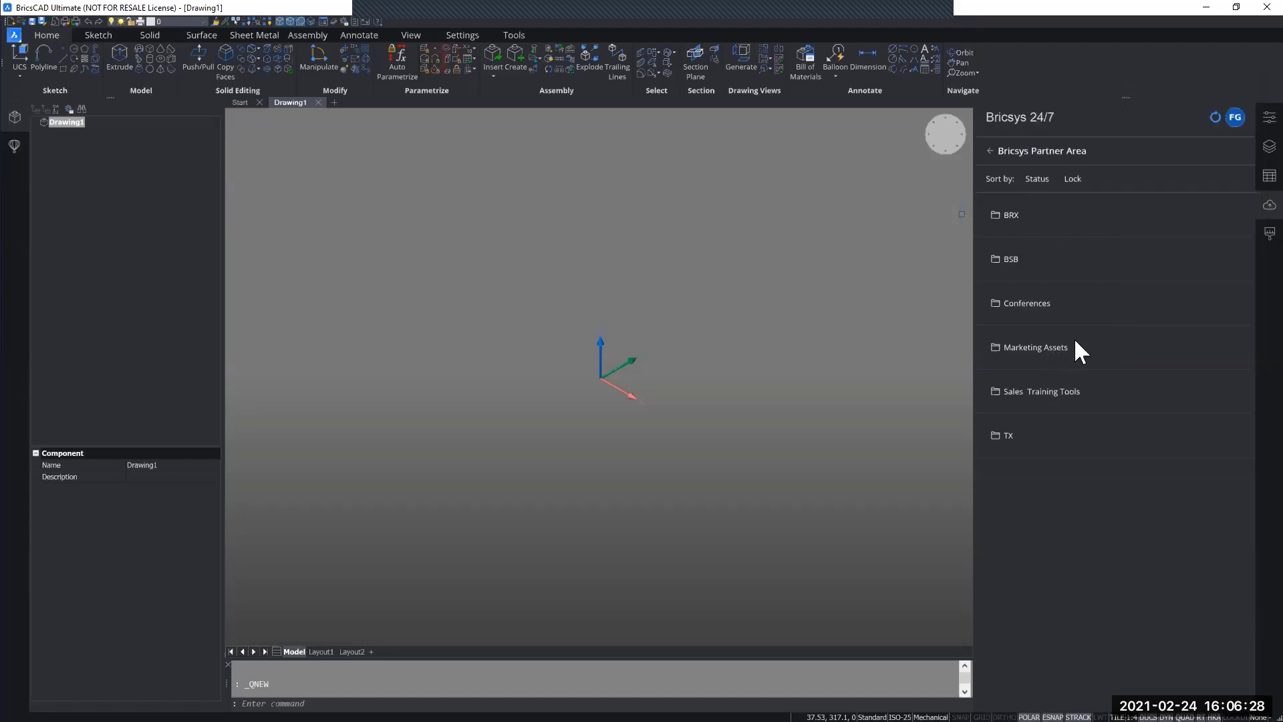
Step: In the Bricsys Partner Area, browse through Sales Training Tools and BricsCAD Mechanical Training to the v21 folder's contents
{"action": "left_click", "coordinate": [1109, 391]}
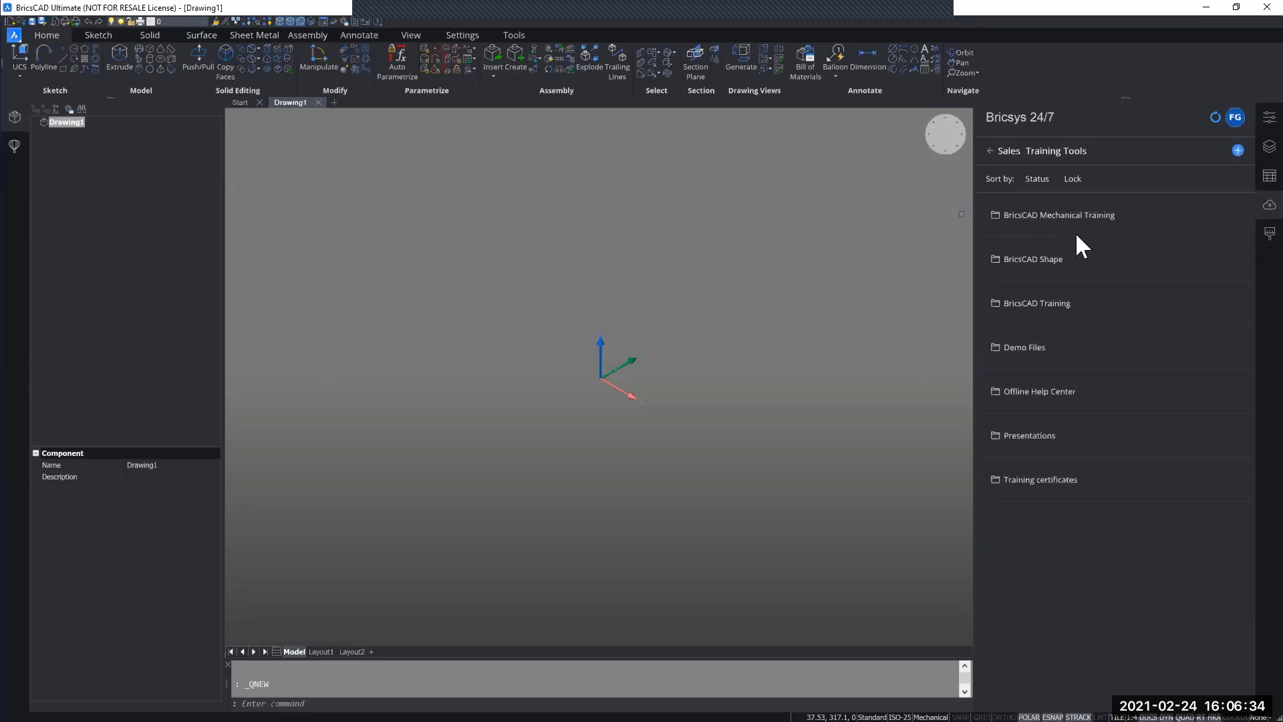
{"action": "left_click", "coordinate": [1138, 222]}
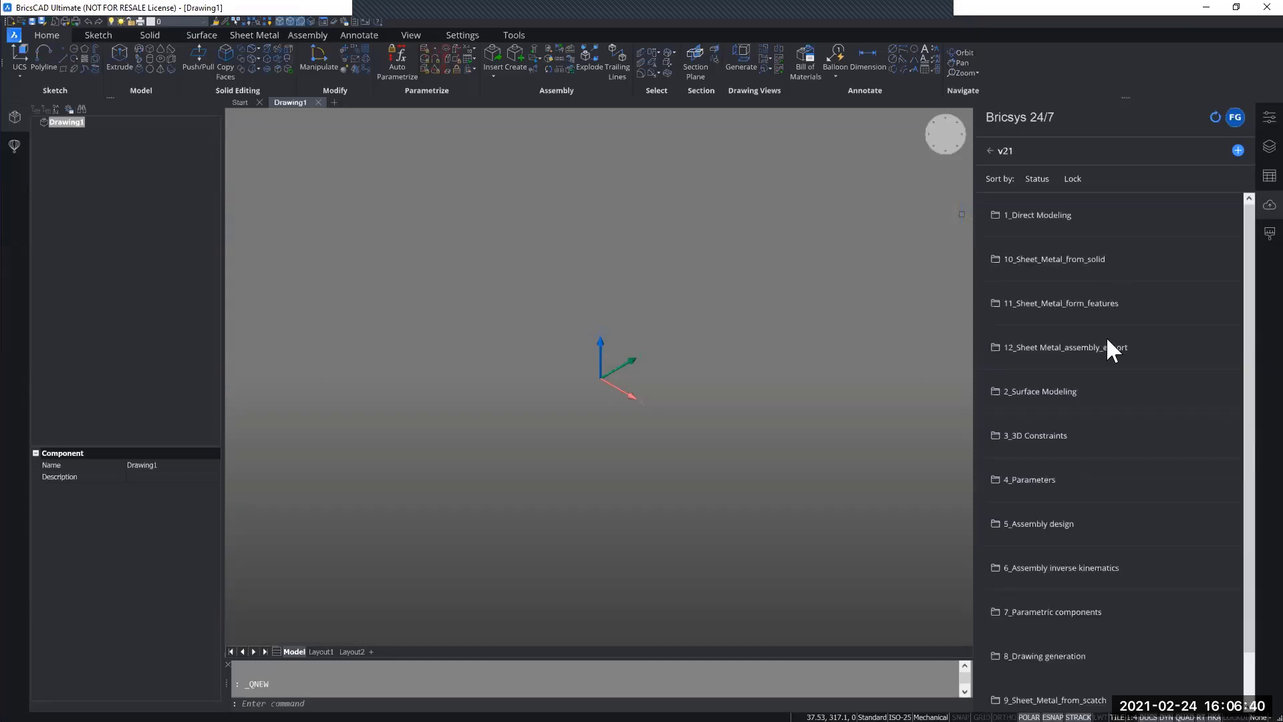
{"action": "scroll", "coordinate": [1107, 334], "scroll_direction": "down", "scroll_amount": 2}
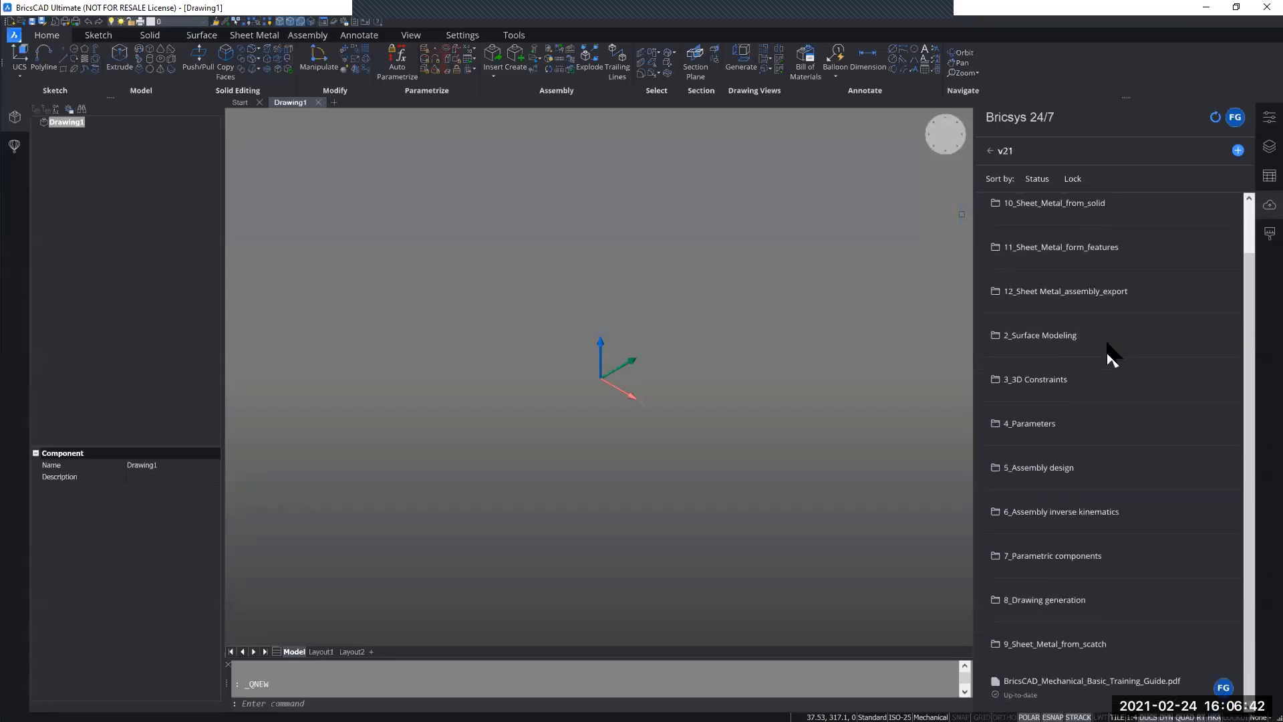
Step: Download the entire 7_Parametric components folder from Bricsys 24/7, overwriting the local copies
{"action": "left_click", "coordinate": [1029, 558]}
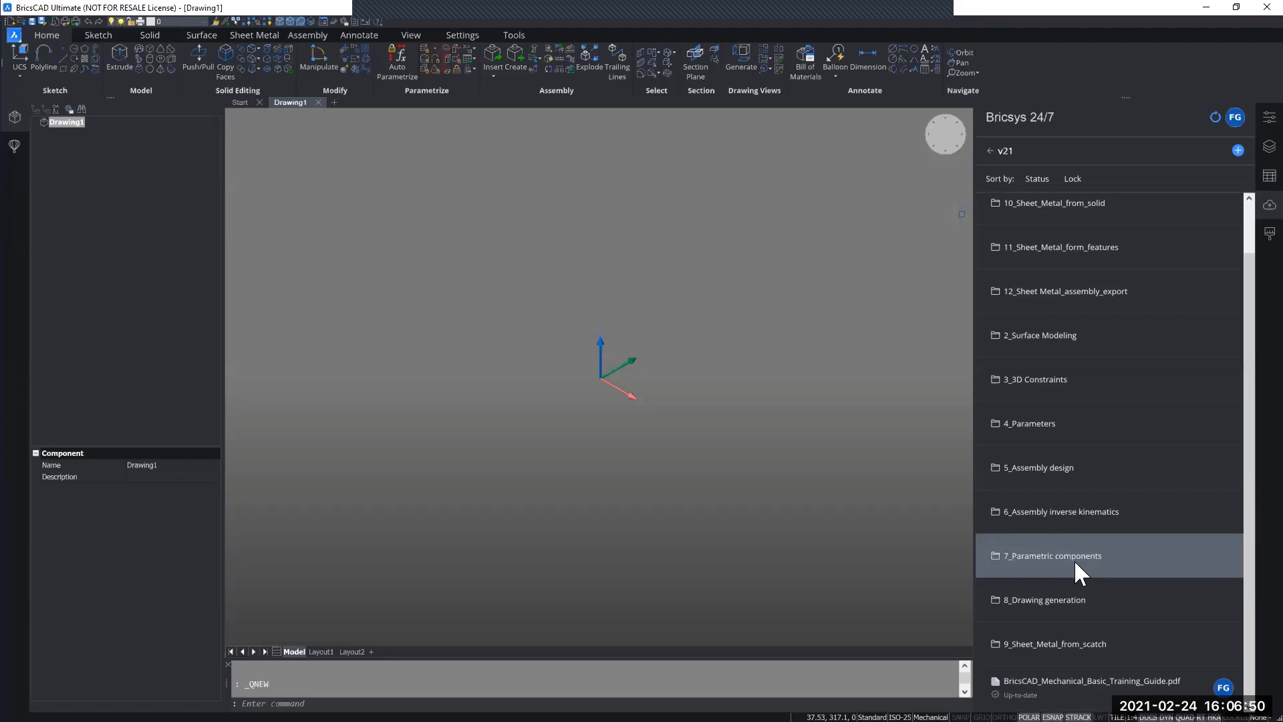
{"action": "right_click", "coordinate": [1073, 560]}
{"action": "left_click", "coordinate": [1099, 568]}
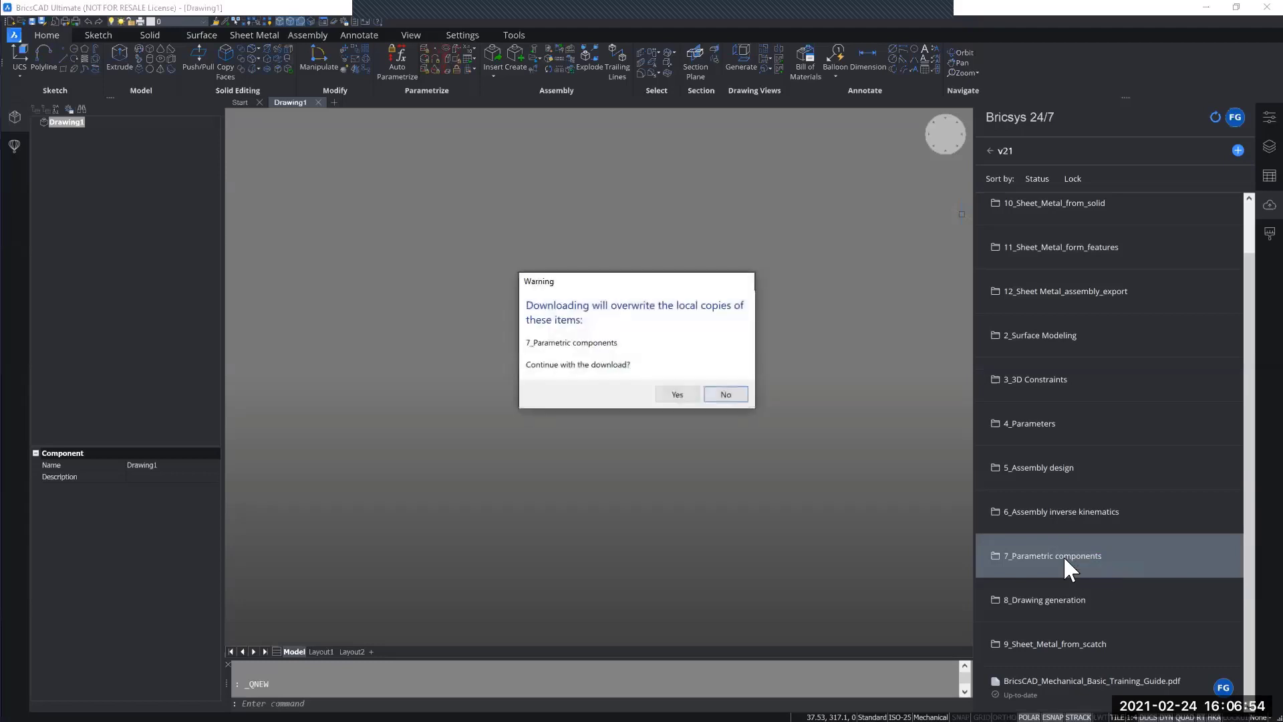
{"action": "left_click", "coordinate": [667, 392]}
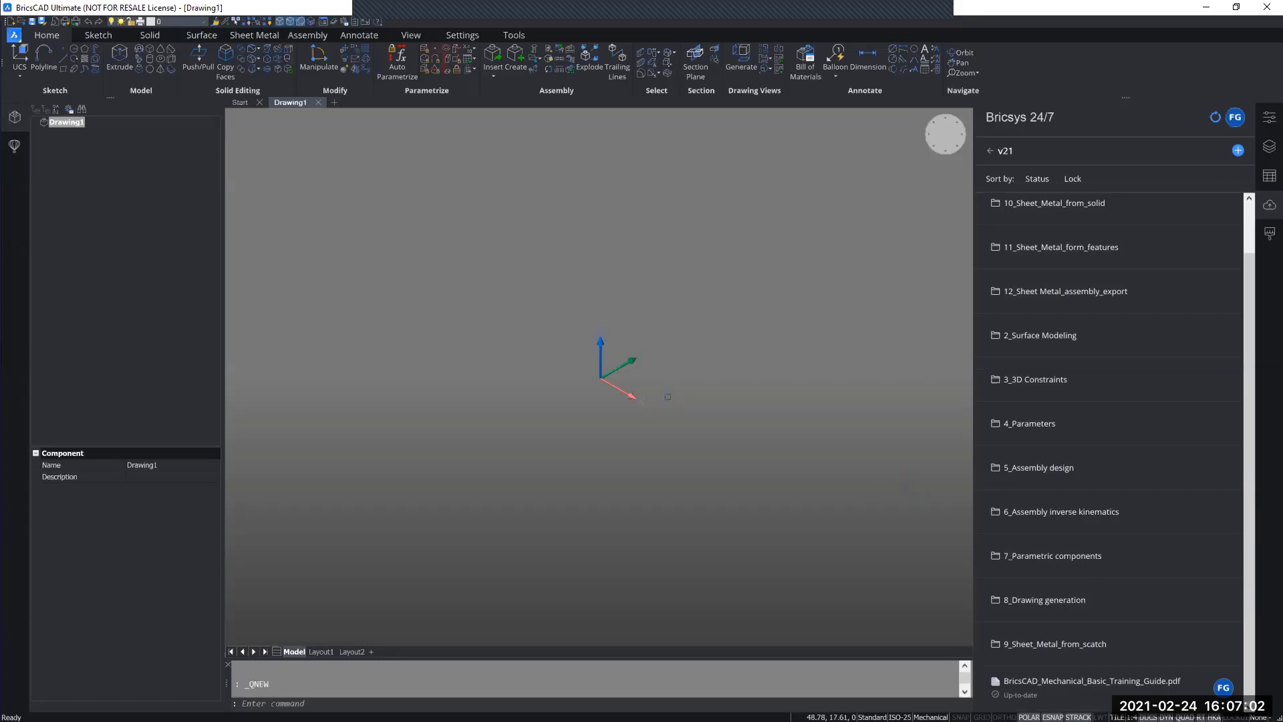
Step: Open the program settings and locate the Cloud download path in the Bricsys 24/7 program options
{"action": "middle_click_drag", "start_coordinate": [655, 415], "coordinate": [562, 452]}
{"action": "type", "text": "SETTINGS"}
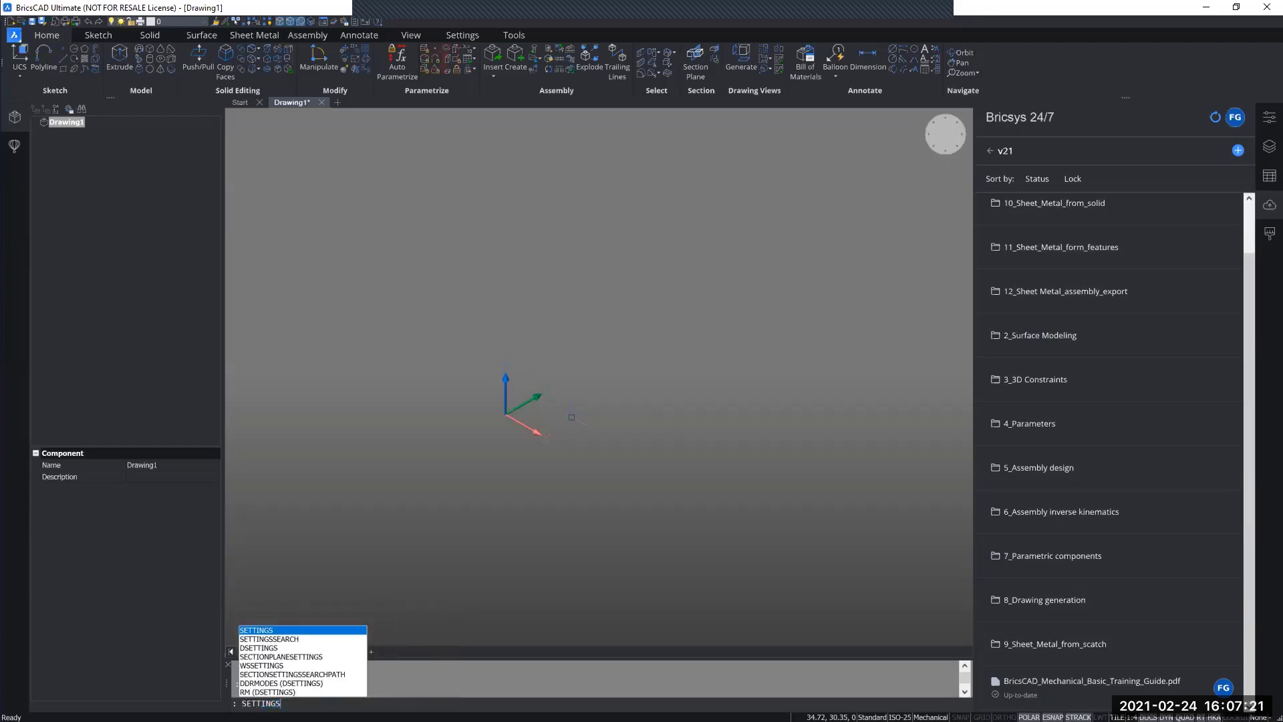
{"action": "key", "text": "Return"}
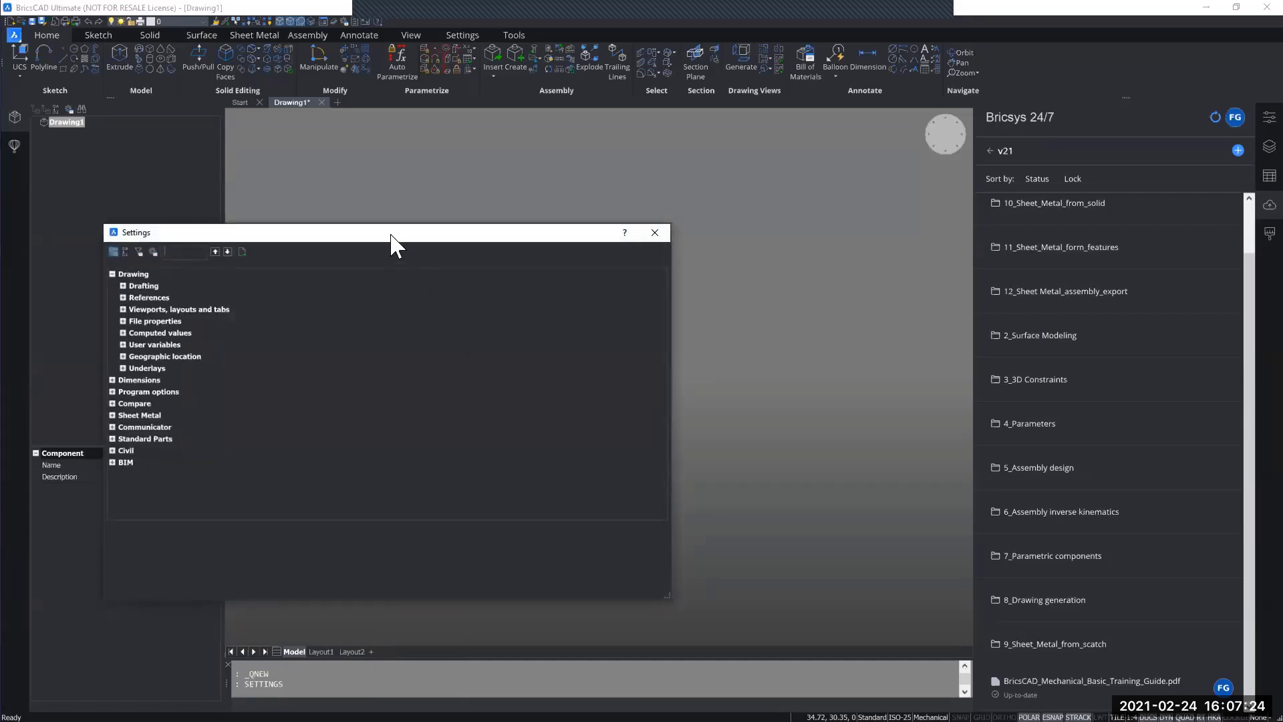
{"action": "left_click_drag", "start_coordinate": [392, 234], "coordinate": [590, 177]}
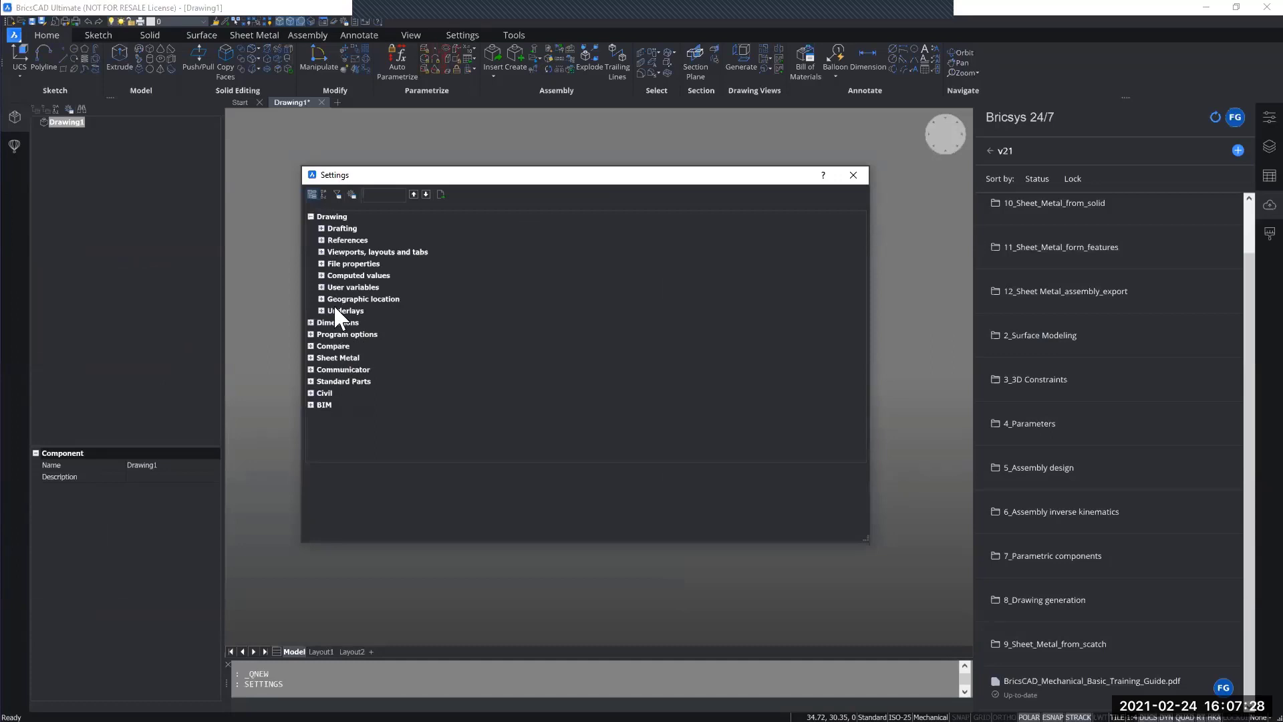
{"action": "left_click", "coordinate": [310, 334]}
{"action": "scroll", "coordinate": [343, 339], "scroll_direction": "down", "scroll_amount": 5}
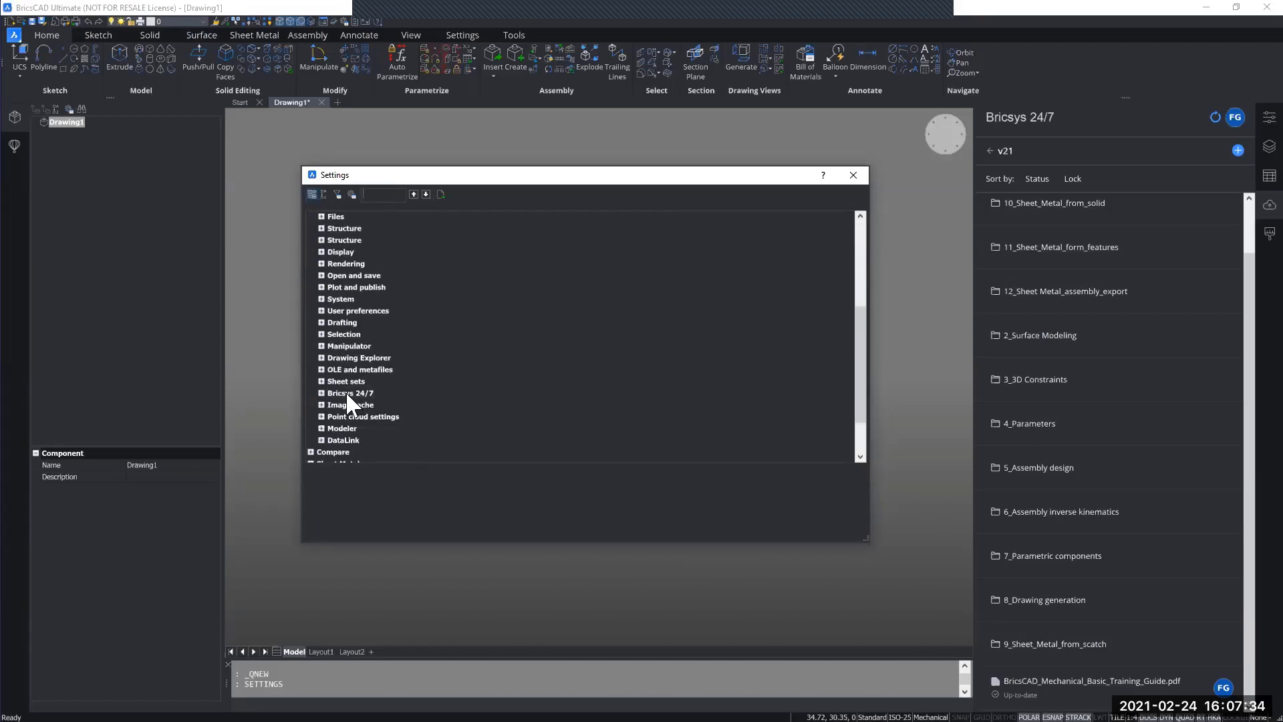
{"action": "left_click", "coordinate": [322, 395]}
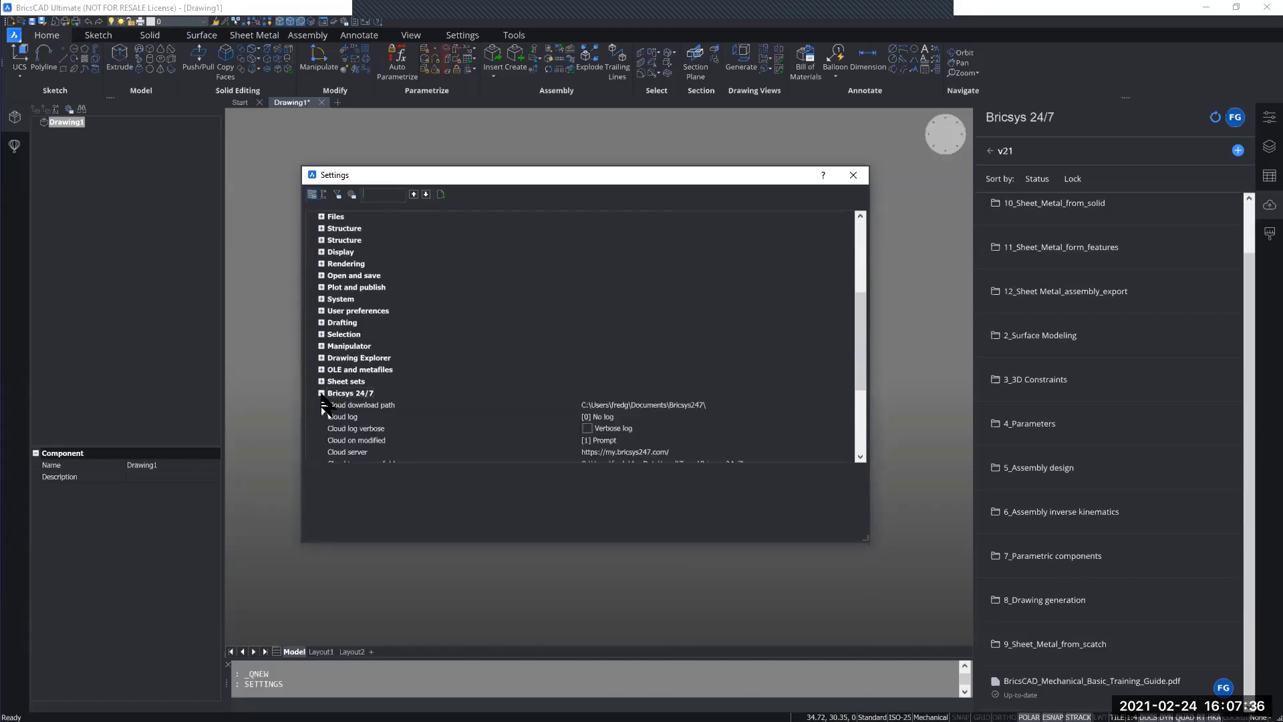
{"action": "scroll", "coordinate": [330, 390], "scroll_direction": "down", "scroll_amount": 2}
{"action": "left_click", "coordinate": [342, 334]}
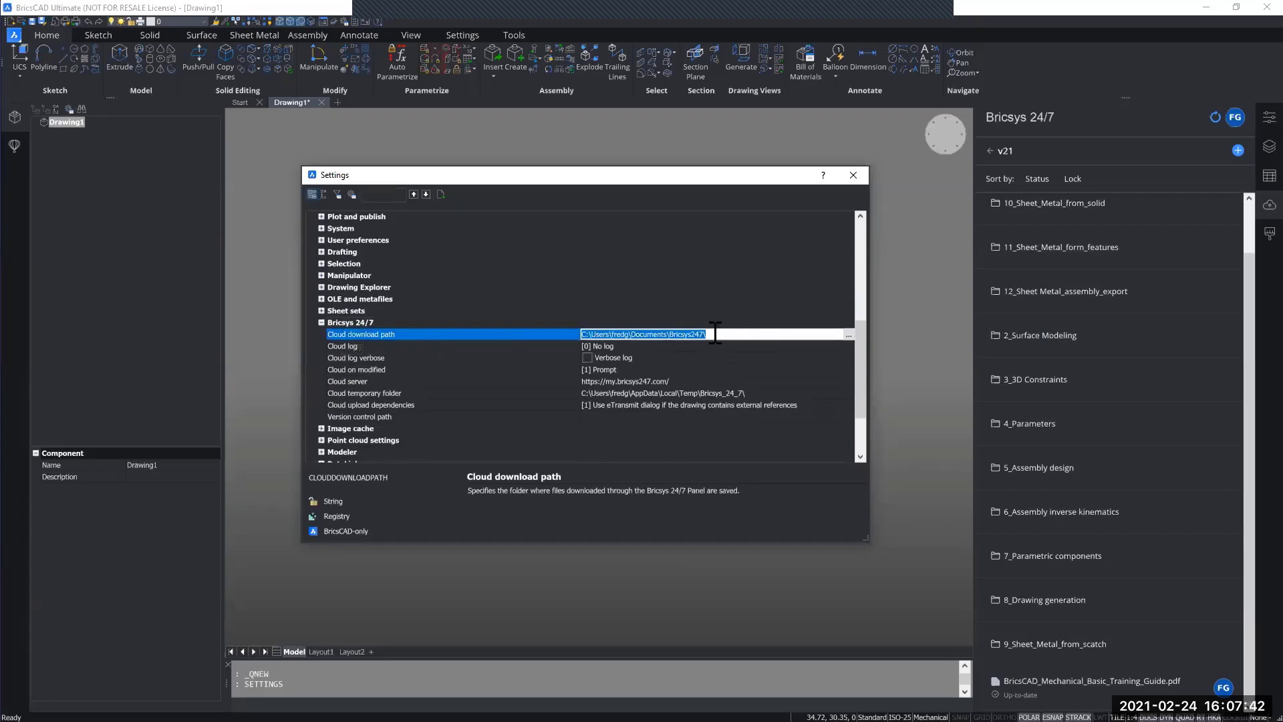
Step: Copy the Cloud download path, switch to File Explorer and go to that local Bricsys247 folder
{"action": "left_click_drag", "start_coordinate": [715, 332], "coordinate": [576, 334]}
{"action": "key", "text": "ctrl+c"}
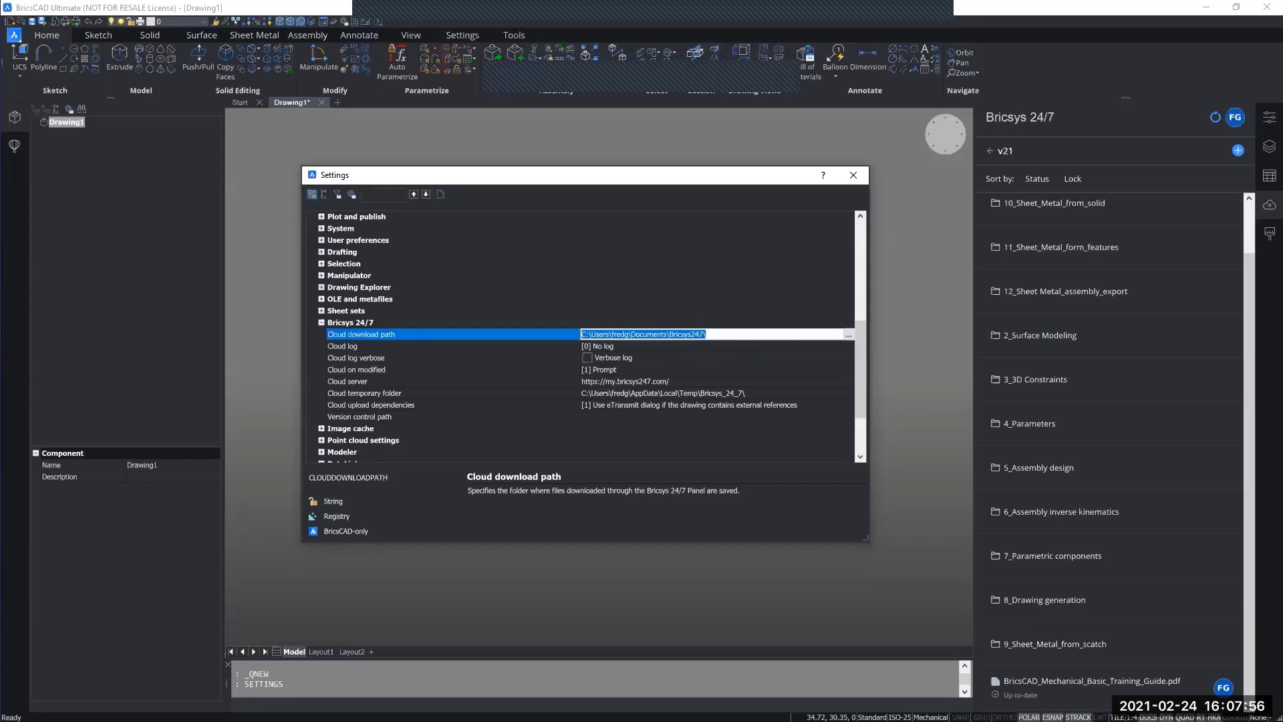
{"action": "key", "text": "alt+Tab"}
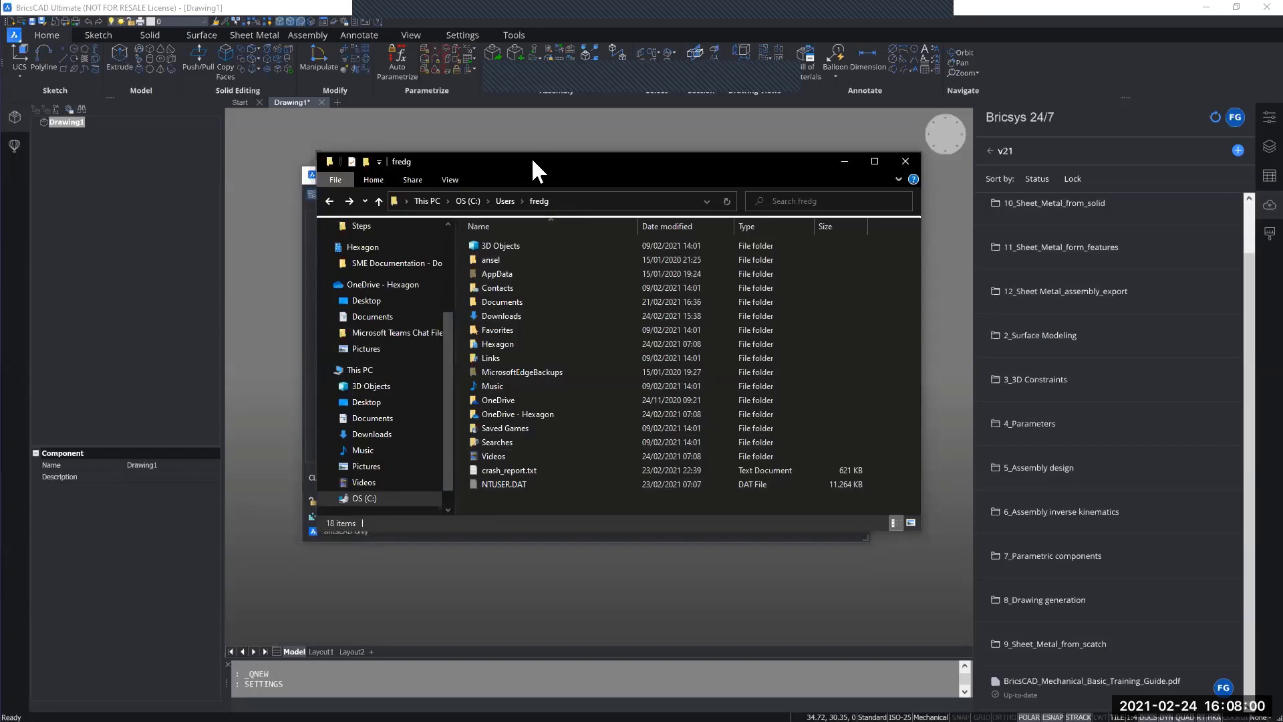
{"action": "left_click_drag", "start_coordinate": [478, 155], "coordinate": [414, 147]}
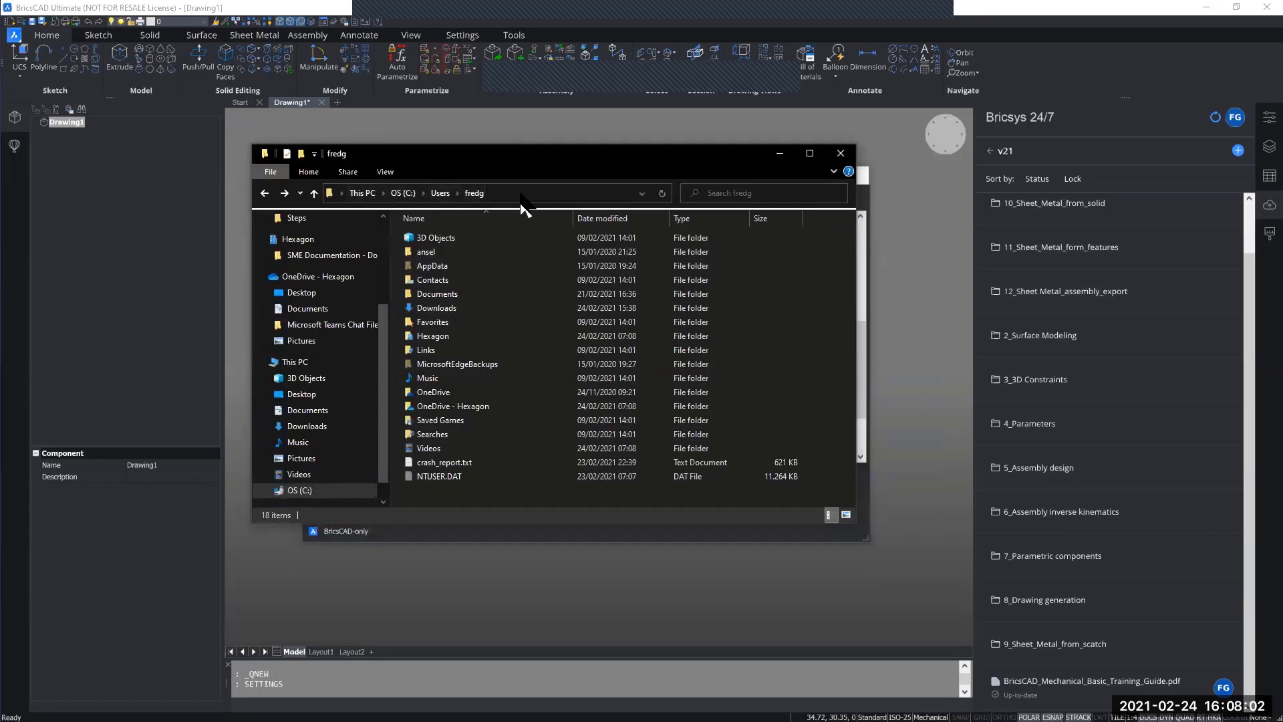
{"action": "left_click", "coordinate": [433, 193]}
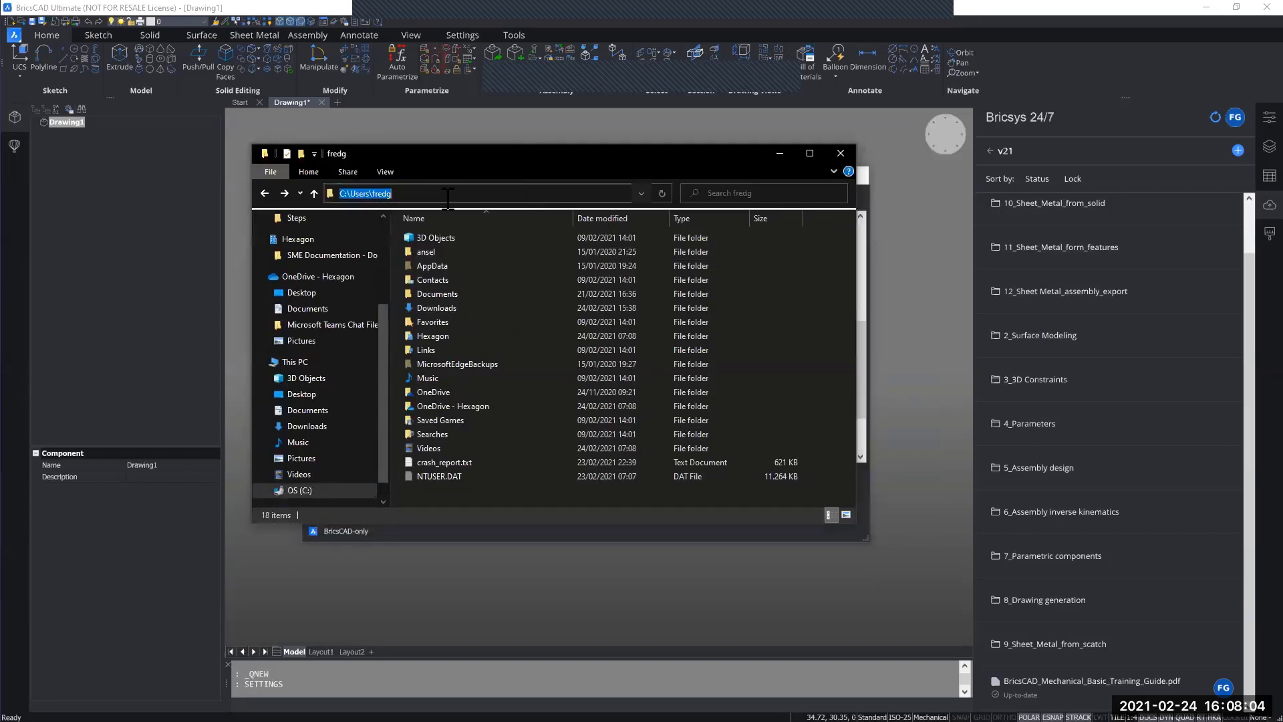
{"action": "key", "text": "ctrl+v"}
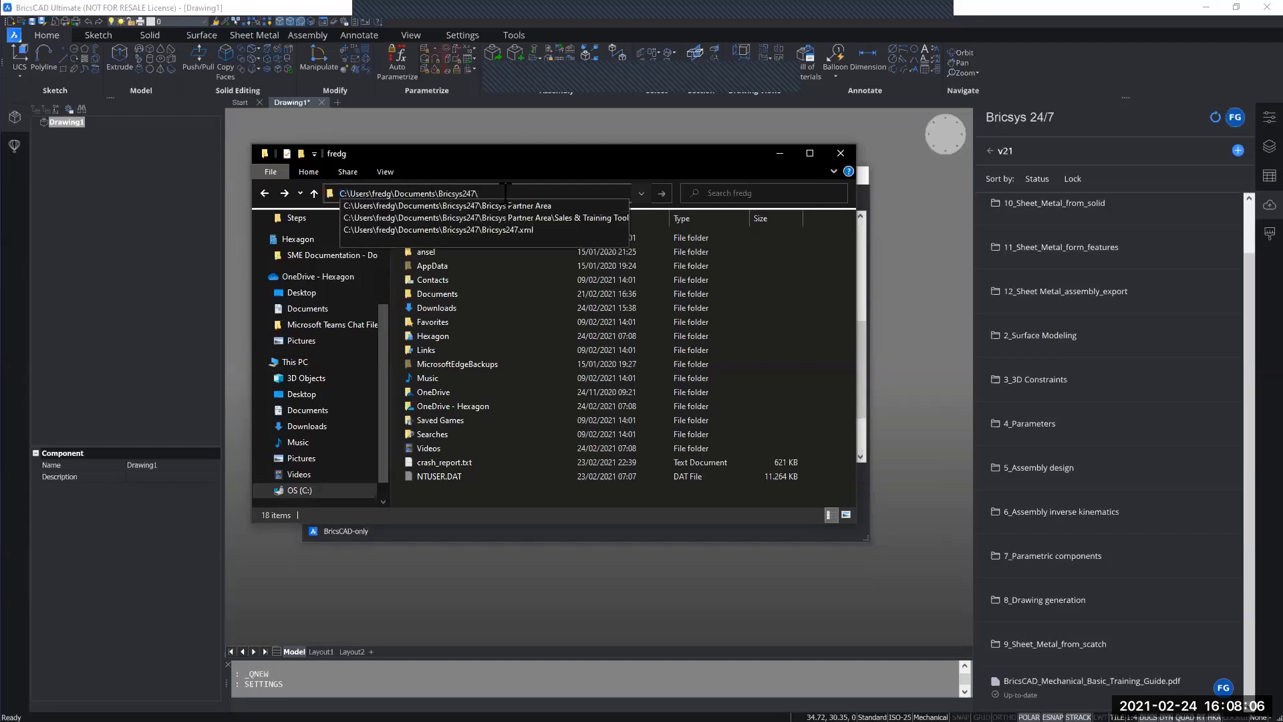
{"action": "key", "text": "Return"}
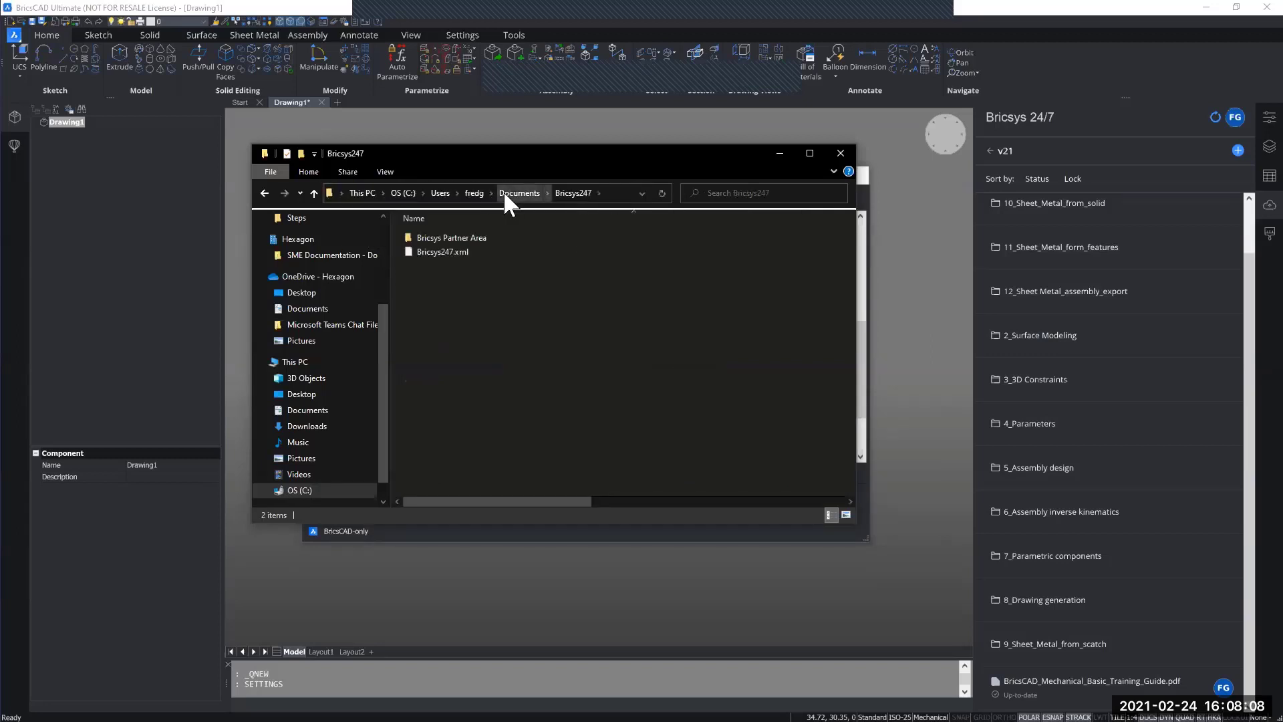
Step: Browse through Bricsys Partner Area, Sales & Training Tools, BricsCAD Mechanical Training and v21 to open the local 7_Parametric components folder
{"action": "double_click", "coordinate": [488, 238]}
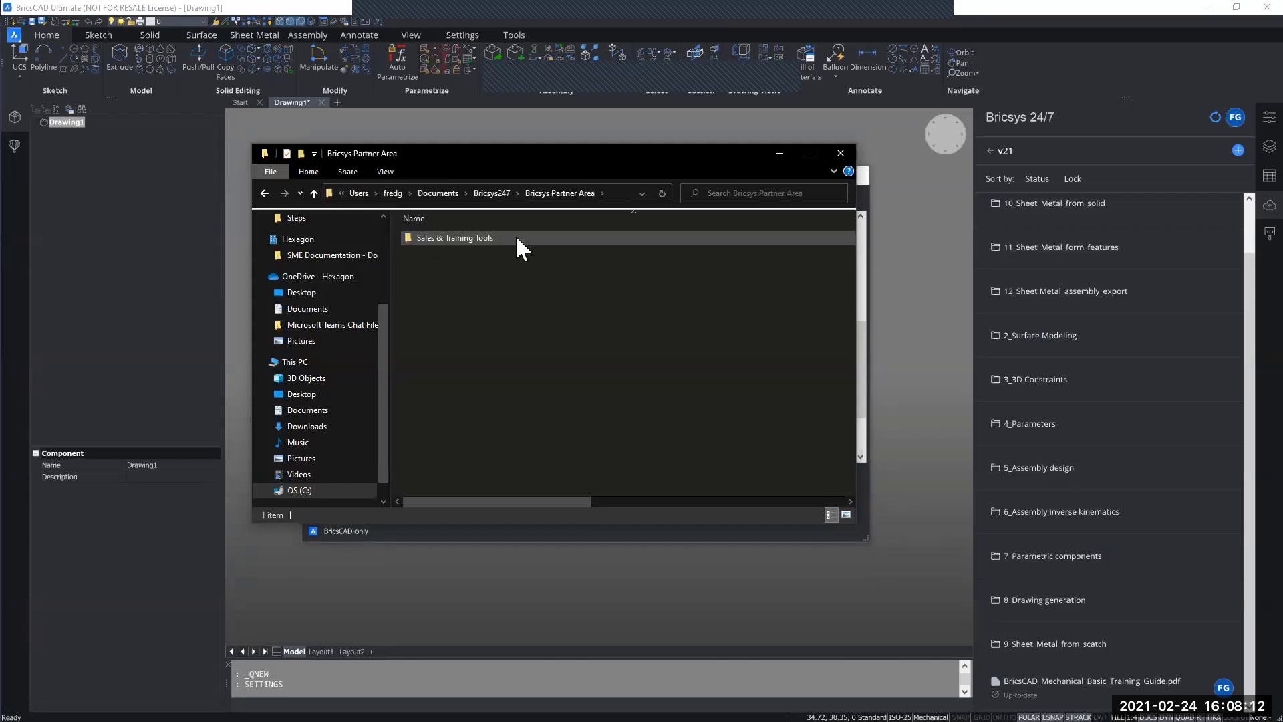
{"action": "double_click", "coordinate": [515, 238]}
{"action": "double_click", "coordinate": [507, 239]}
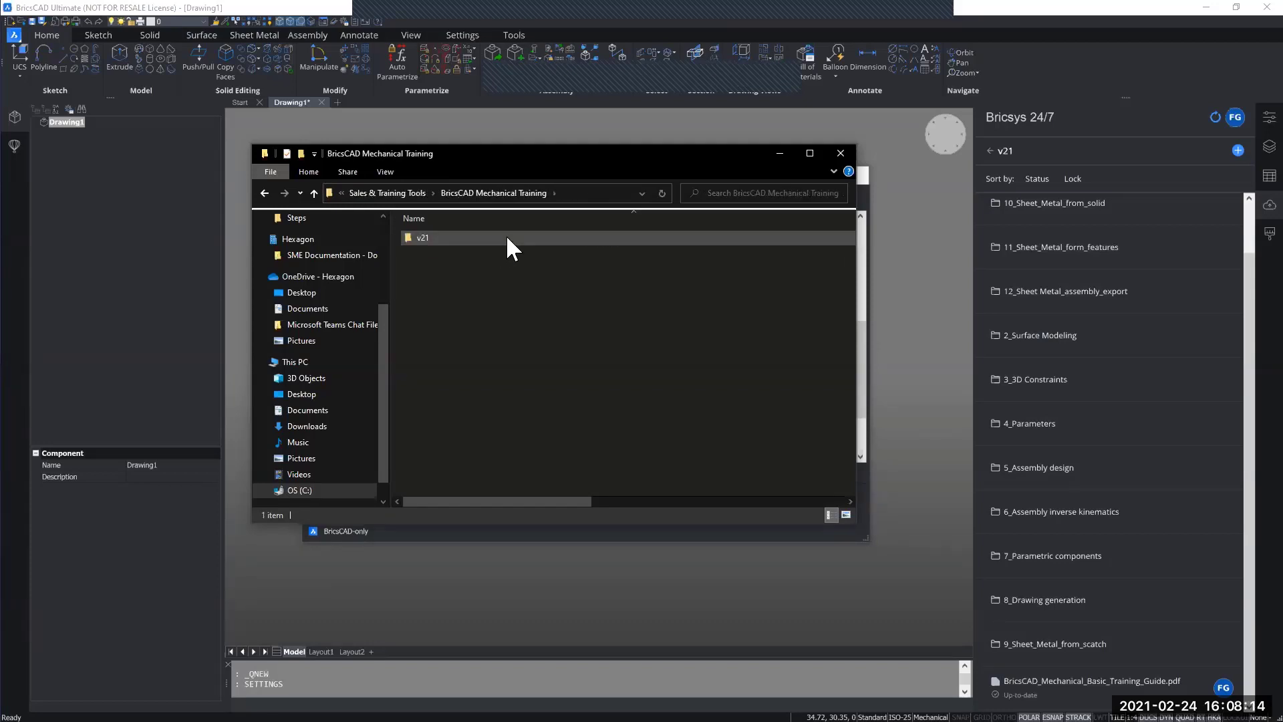
{"action": "double_click", "coordinate": [507, 238]}
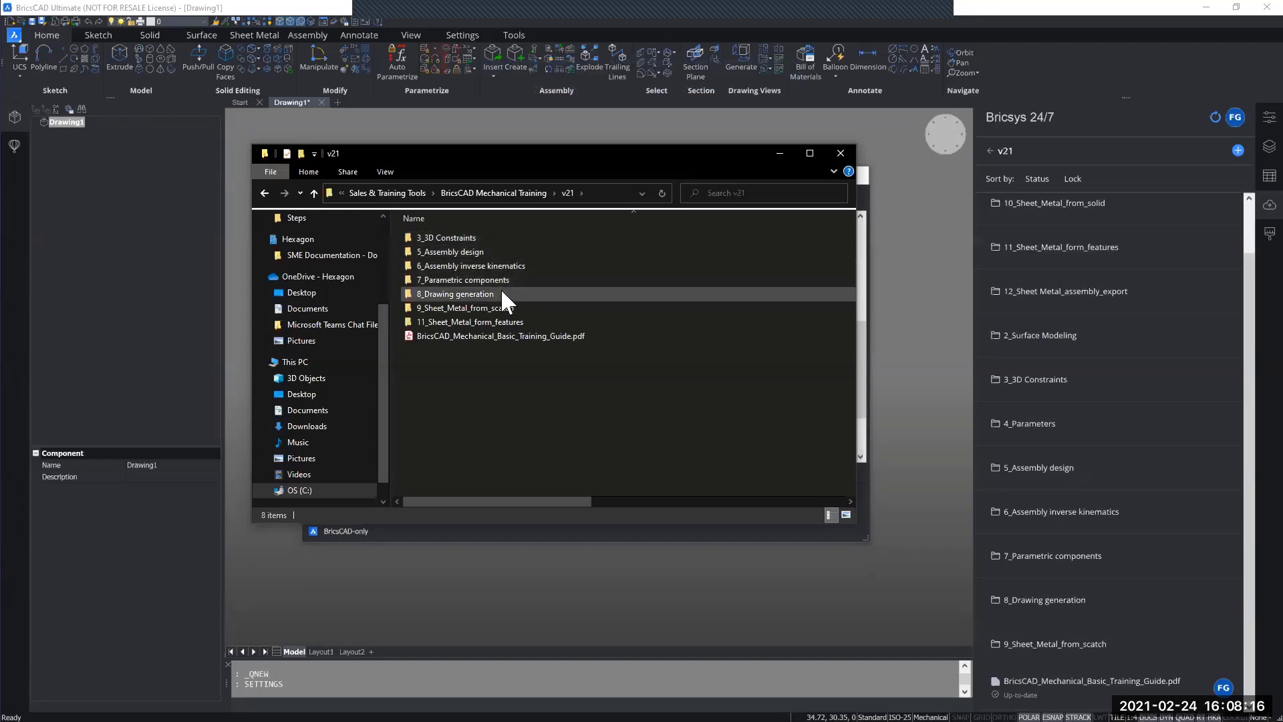
{"action": "left_click", "coordinate": [551, 279]}
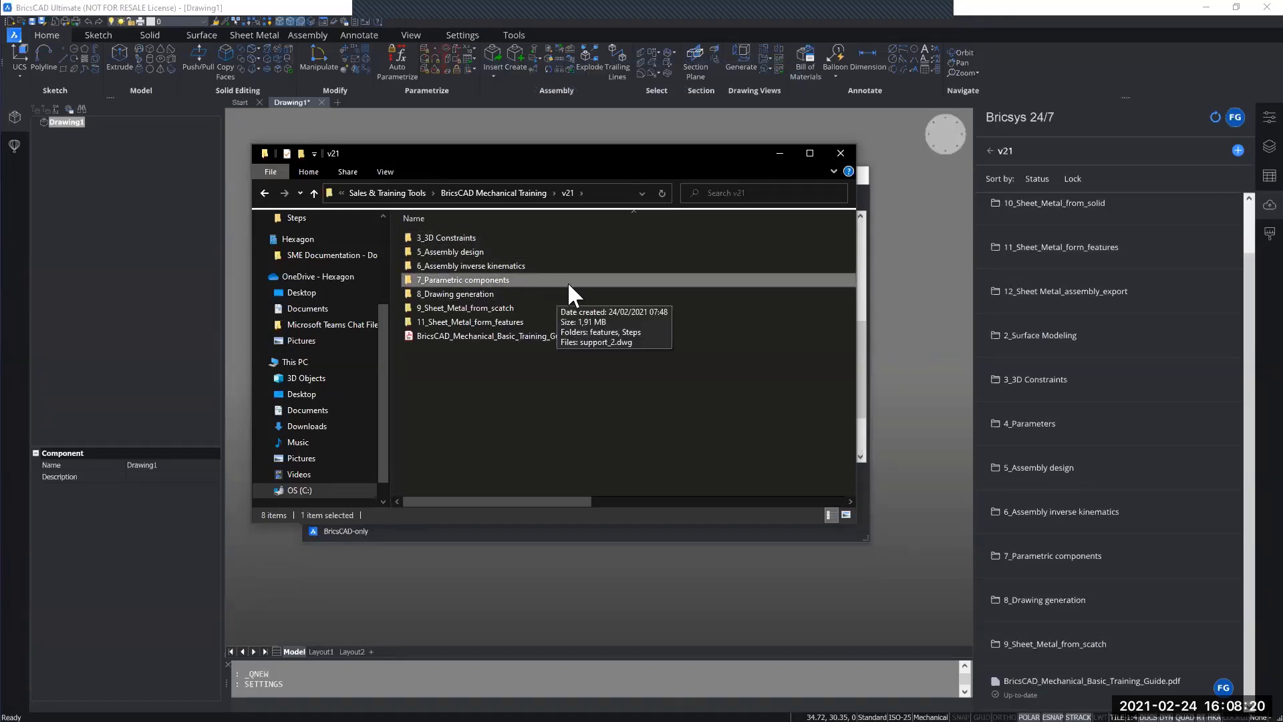
{"action": "double_click", "coordinate": [567, 282]}
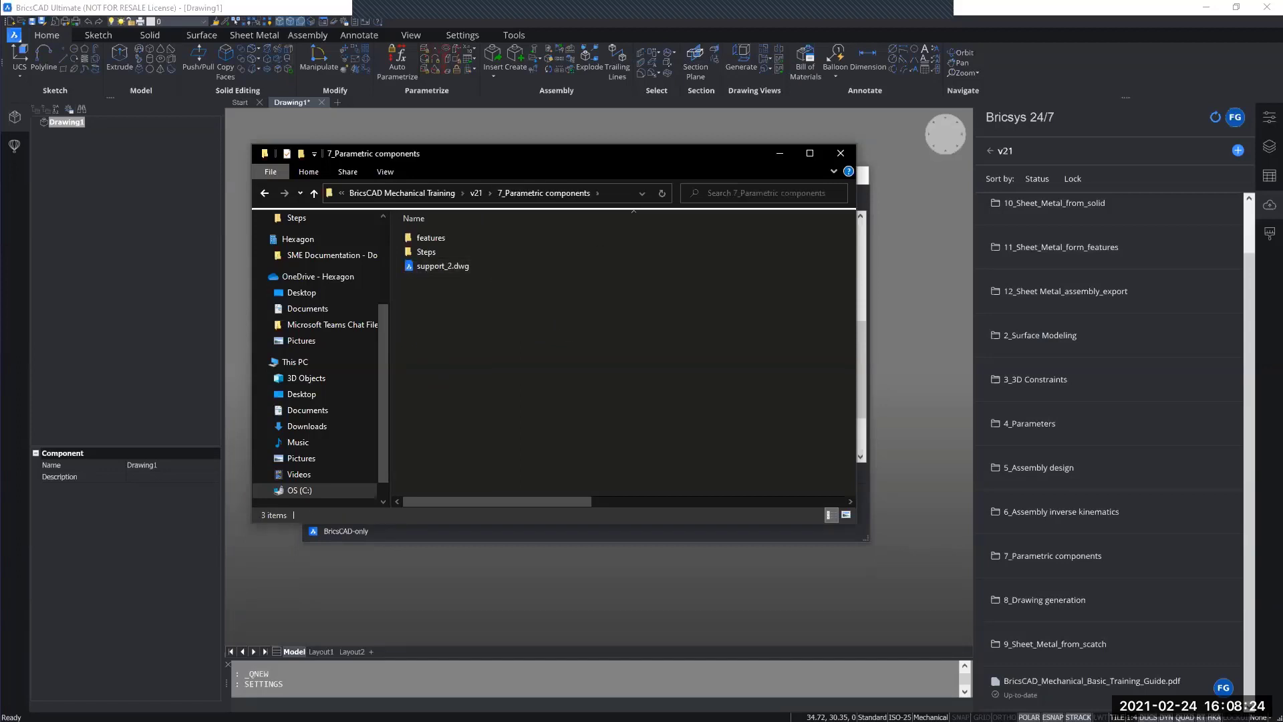
Step: Switch to the training guide in Acrobat Reader, restore its window to a smaller size and return to File Explorer
{"action": "key", "text": "alt+Tab"}
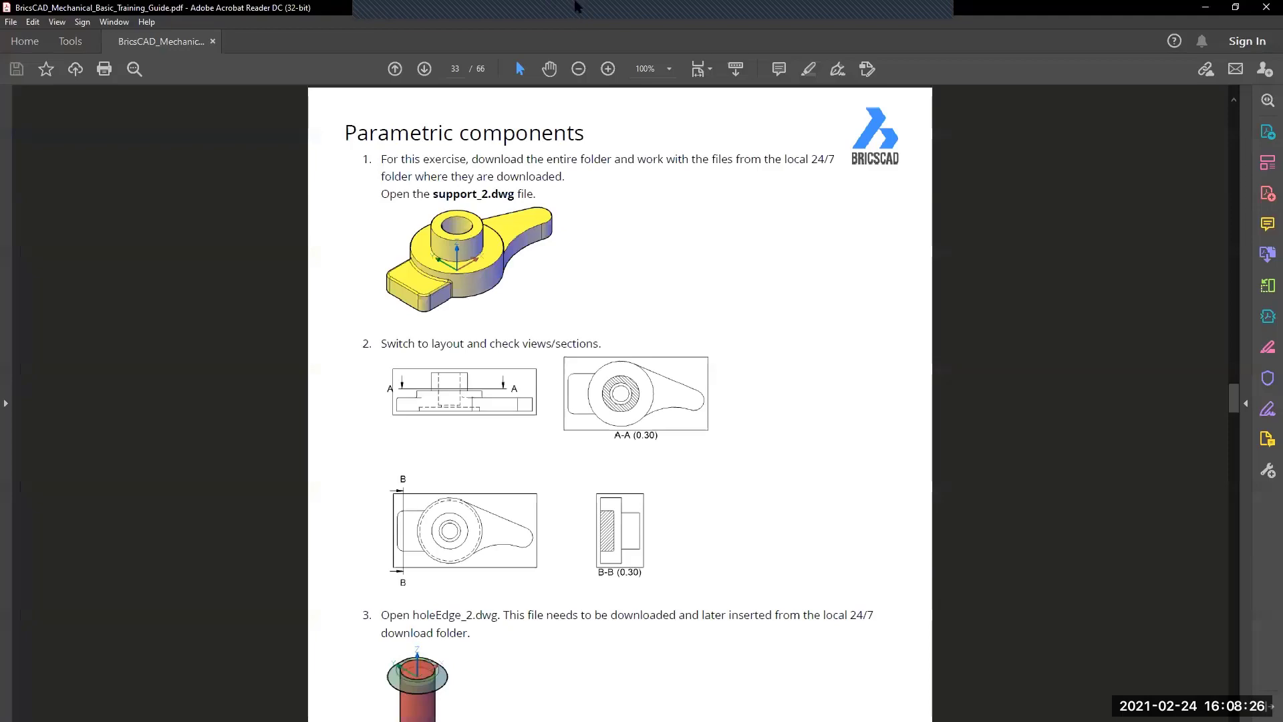
{"action": "double_click", "coordinate": [578, 6]}
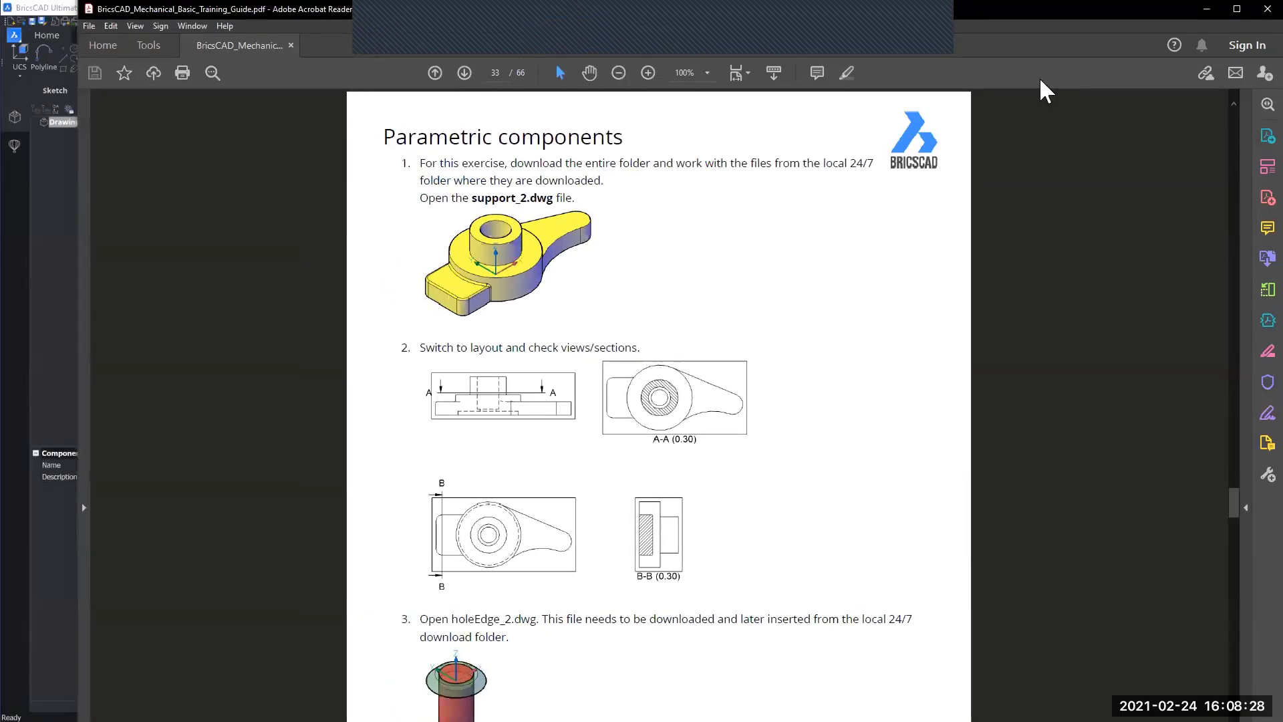
{"action": "key", "text": "alt+Tab"}
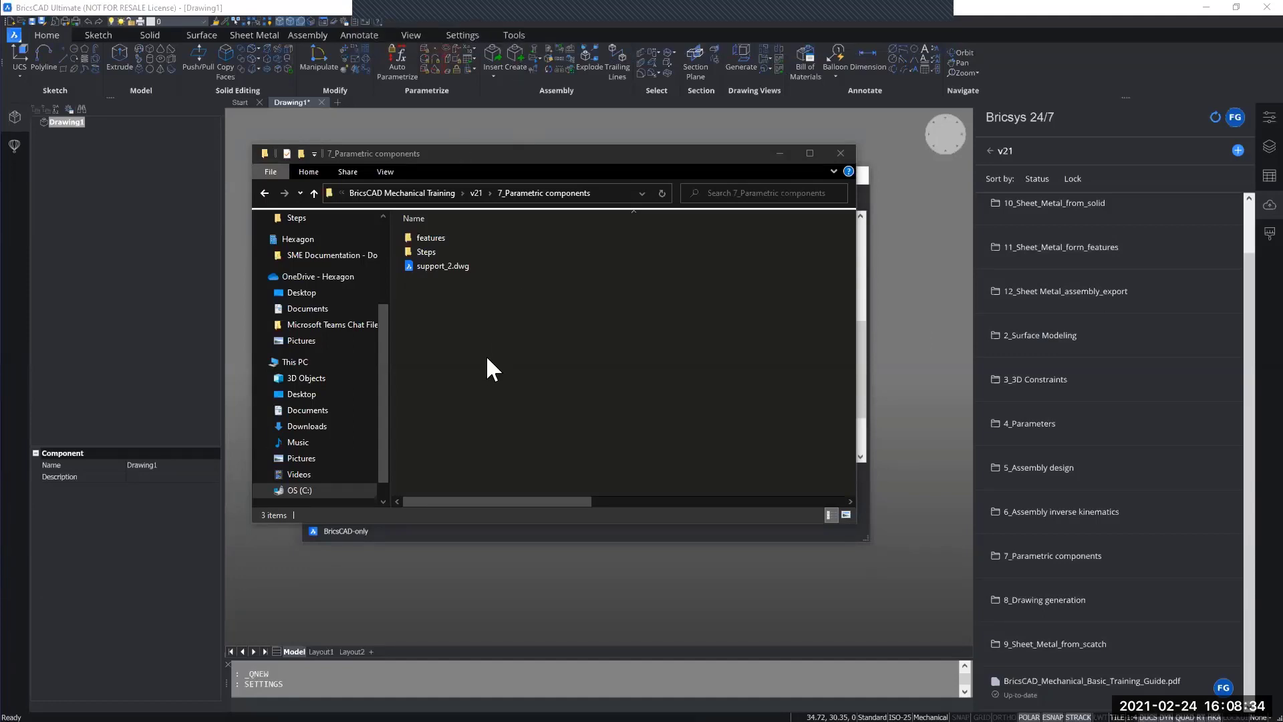
Step: Close the settings dialog and open support_2.dwg from the local 7_Parametric components folder in File Explorer
{"action": "left_click", "coordinate": [445, 268]}
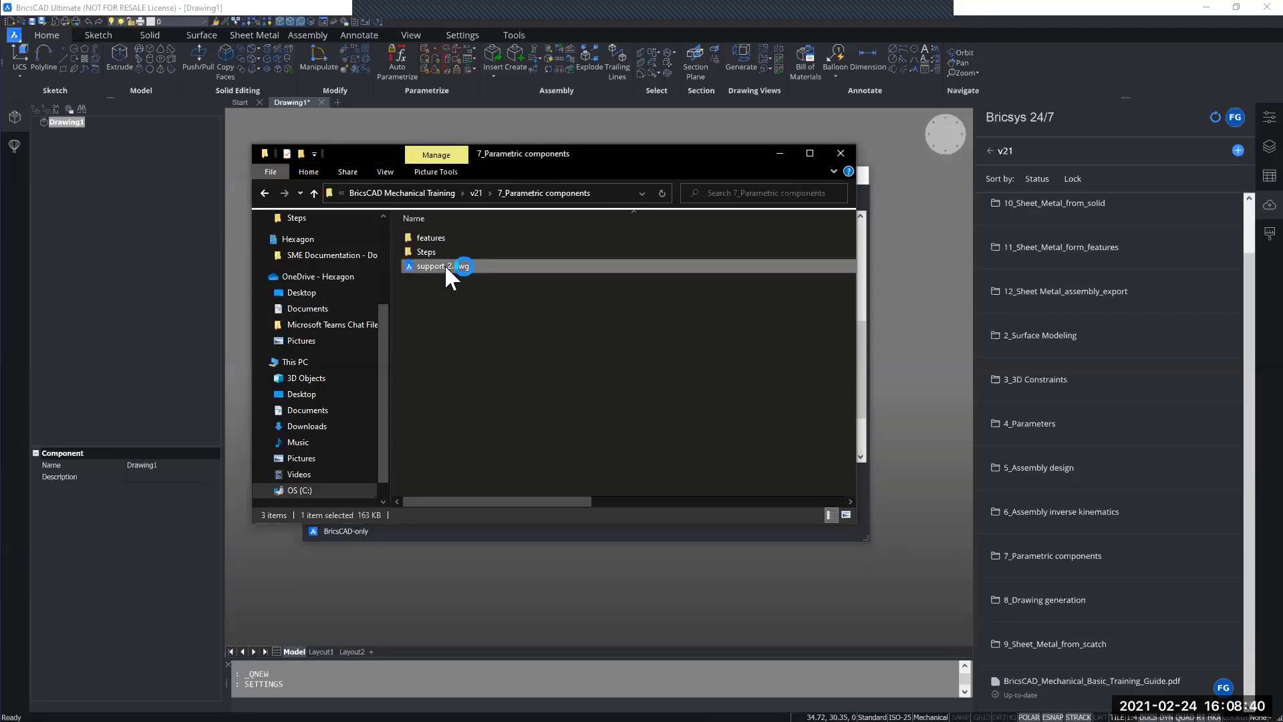
{"action": "double_click", "coordinate": [446, 268]}
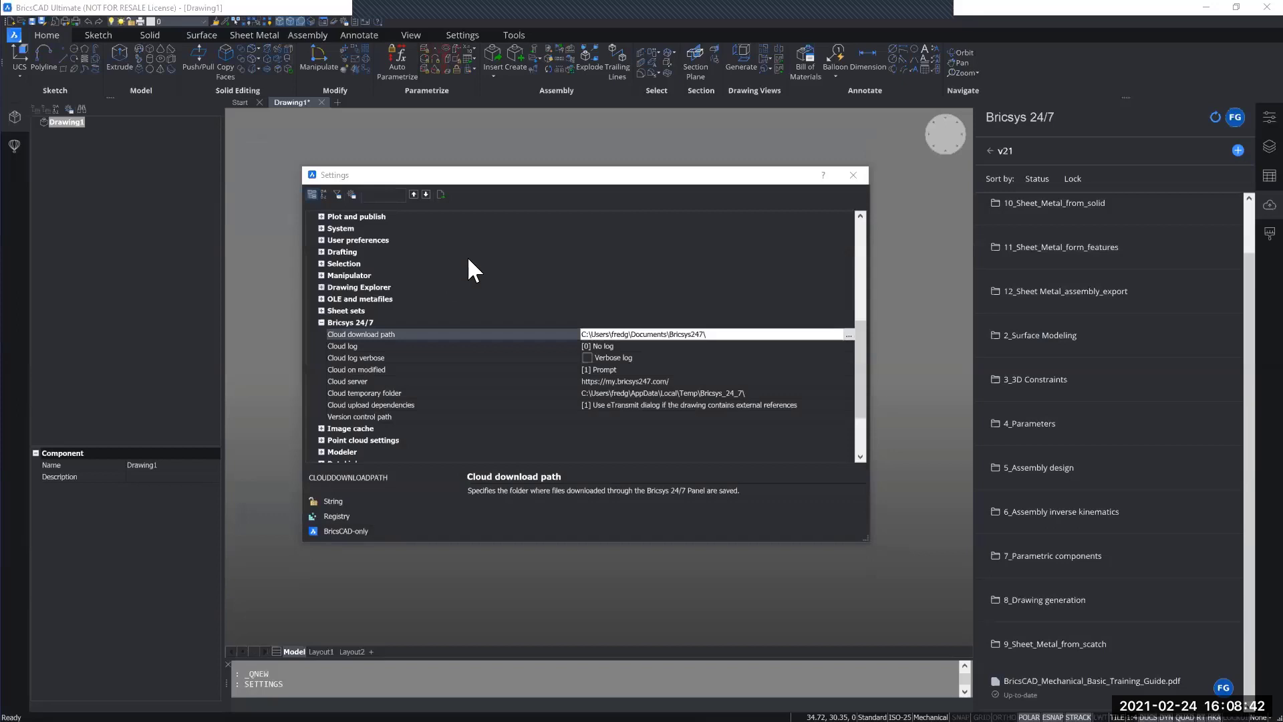
{"action": "left_click", "coordinate": [862, 182]}
{"action": "key", "text": "ctrl+o"}
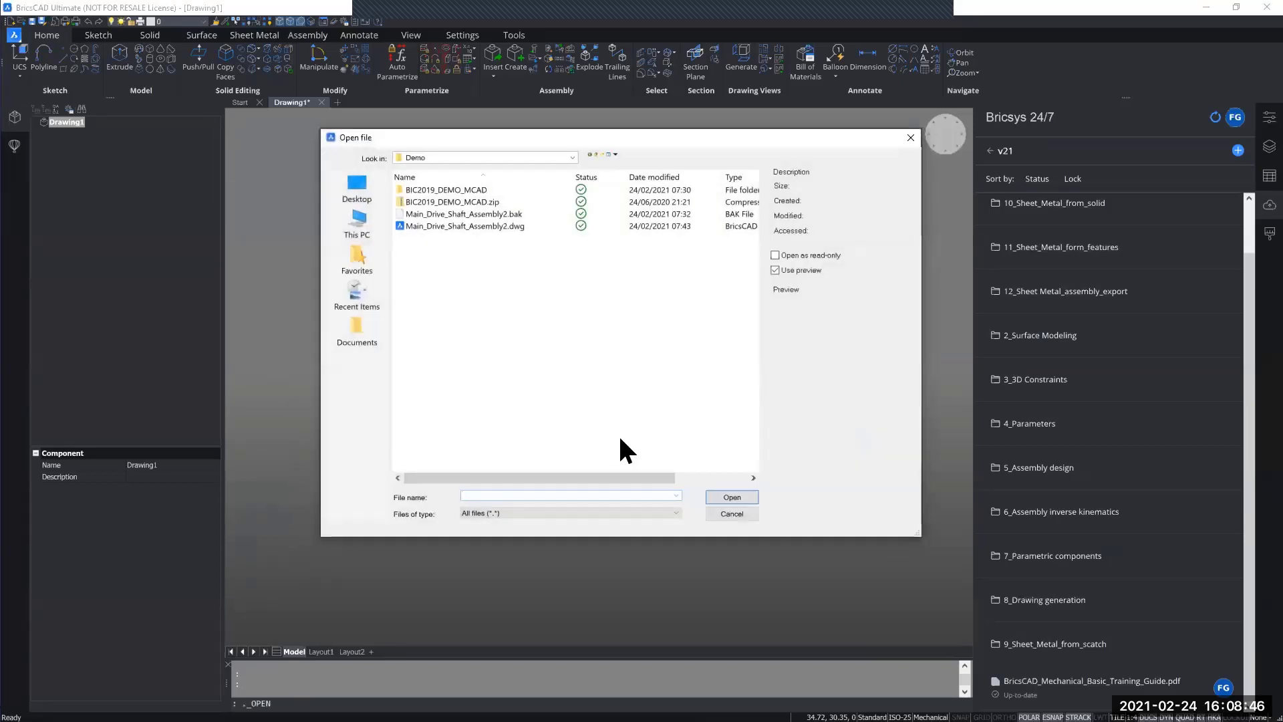
{"action": "left_click", "coordinate": [909, 138]}
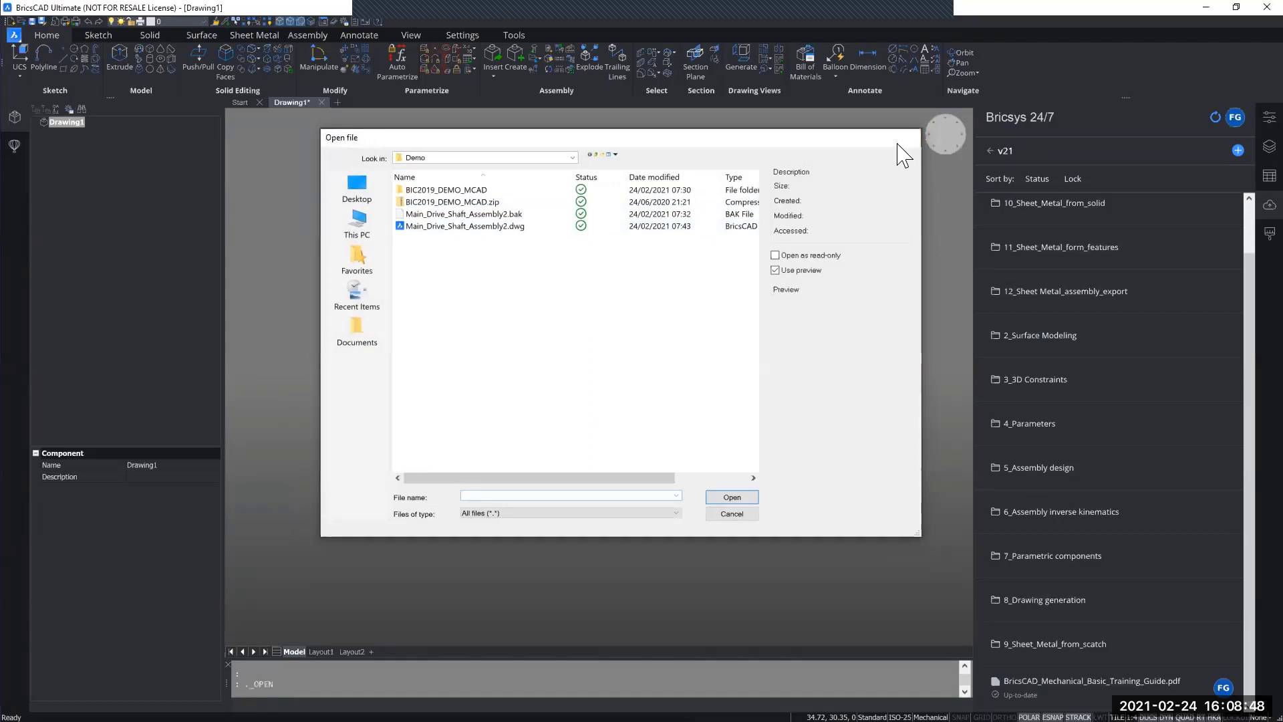
{"action": "key", "text": "alt+Tab"}
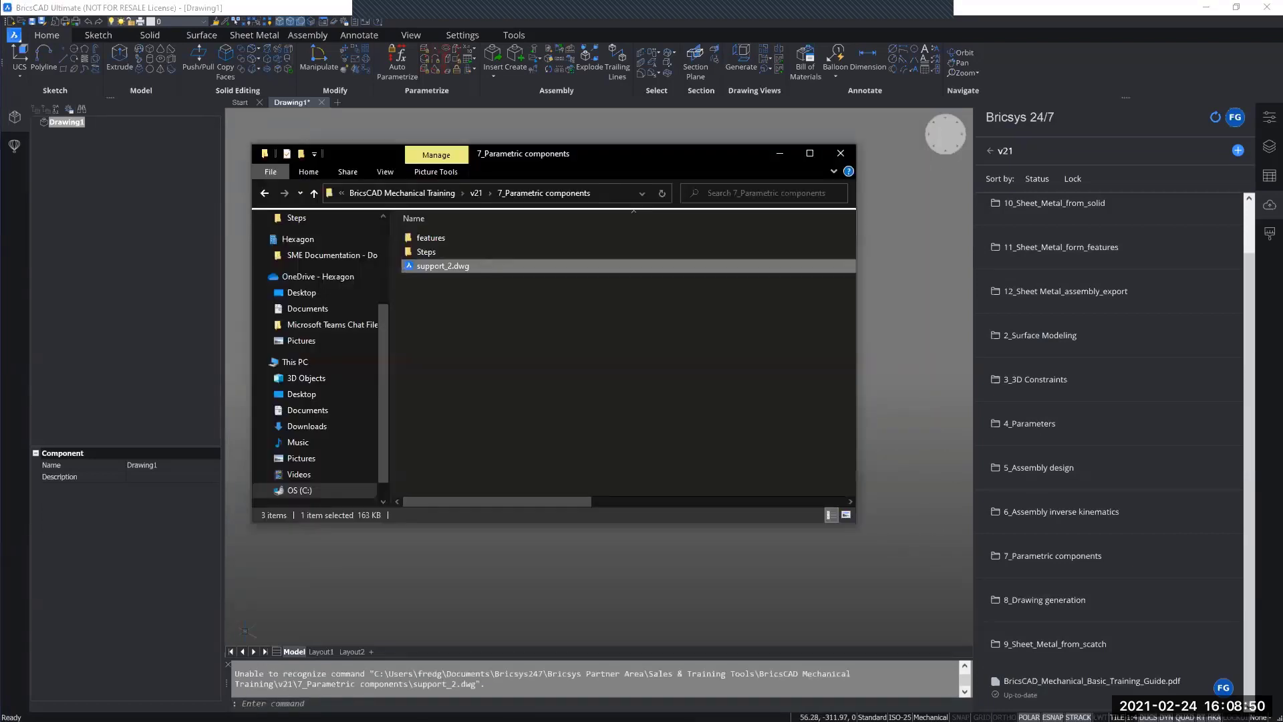
{"action": "double_click", "coordinate": [478, 264]}
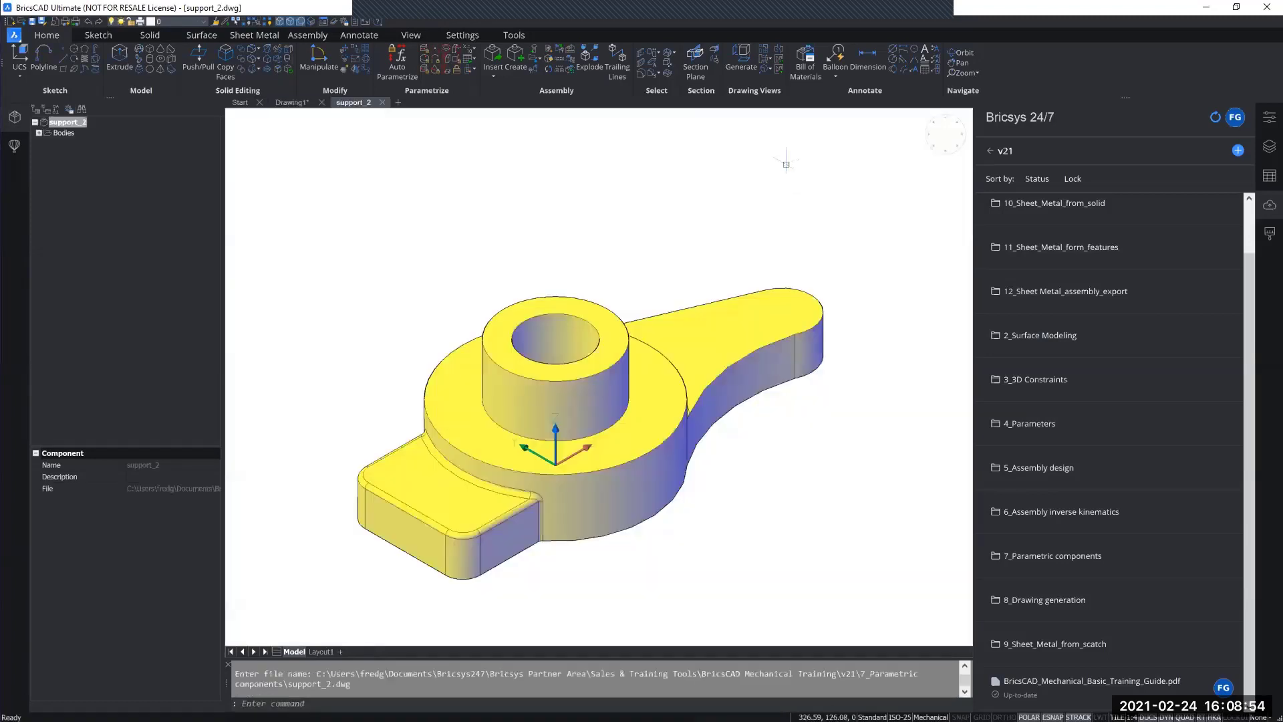
Step: Close Drawing1 without saving it and narrow both side panels to enlarge the support_2 model area
{"action": "left_click", "coordinate": [315, 103]}
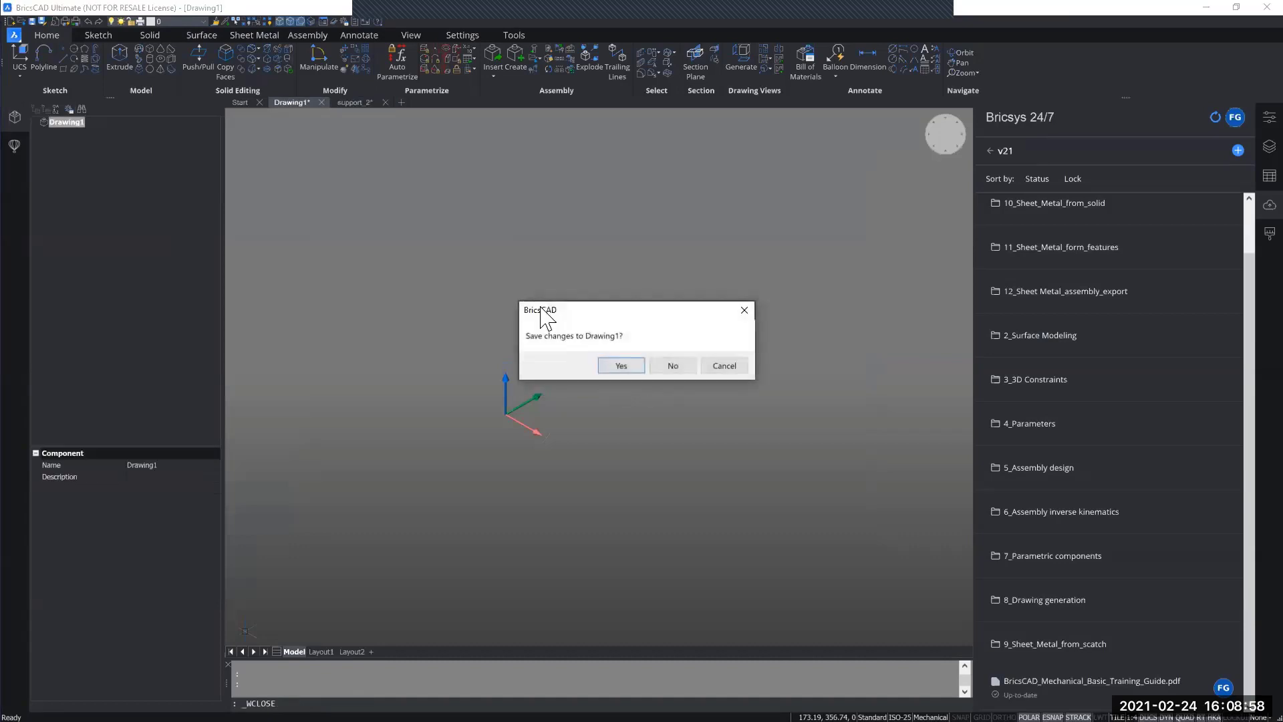
{"action": "left_click", "coordinate": [672, 365]}
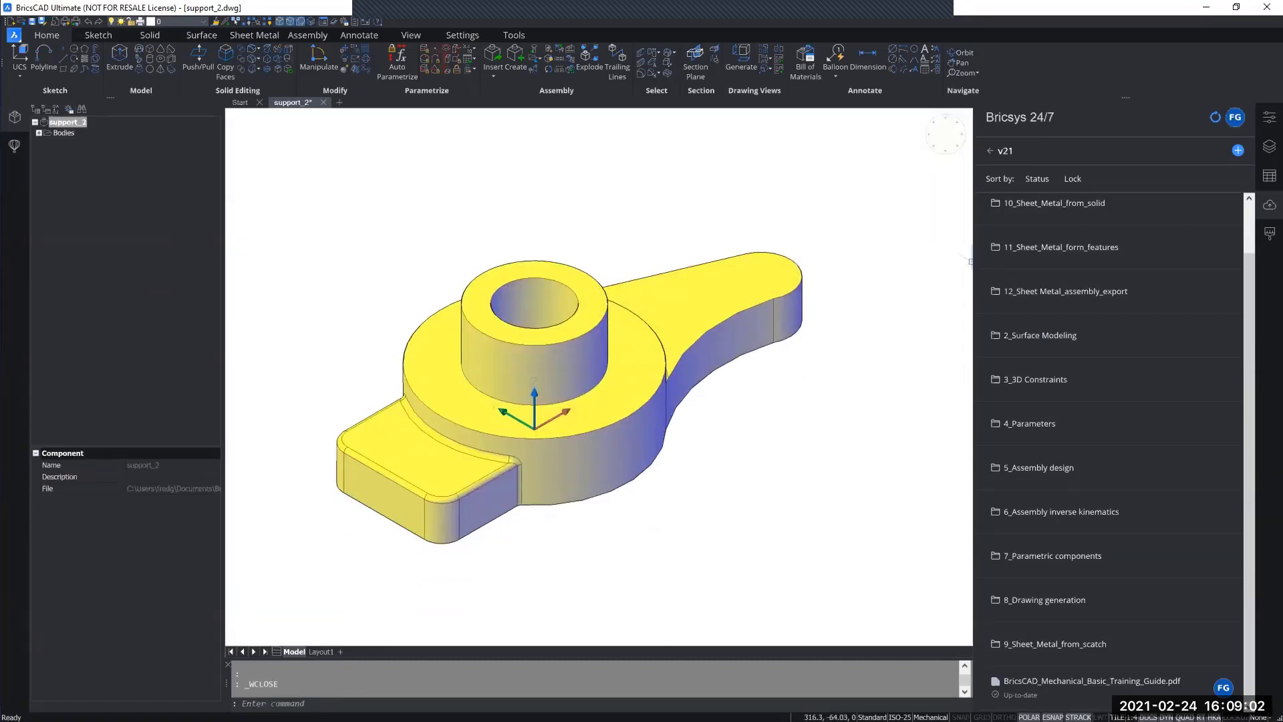
{"action": "left_click_drag", "start_coordinate": [970, 260], "coordinate": [1040, 264]}
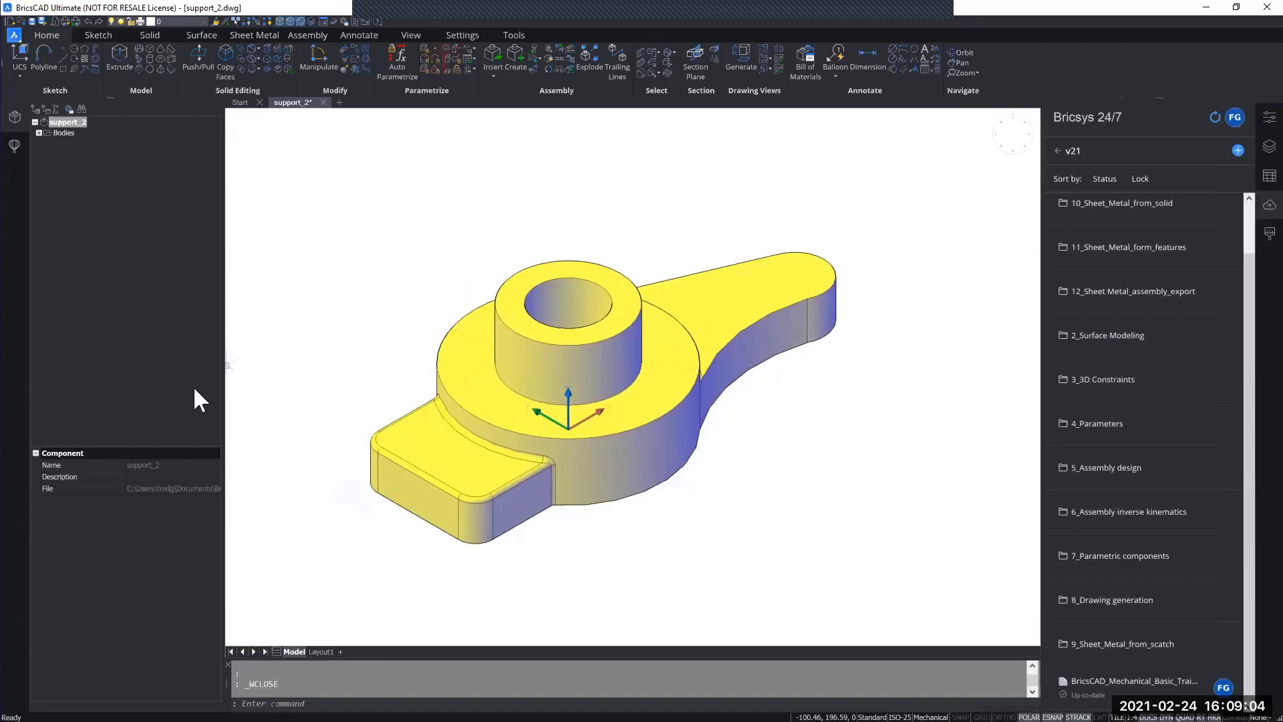
{"action": "left_click_drag", "start_coordinate": [198, 386], "coordinate": [160, 381]}
{"action": "middle_click_drag", "start_coordinate": [859, 487], "coordinate": [854, 473]}
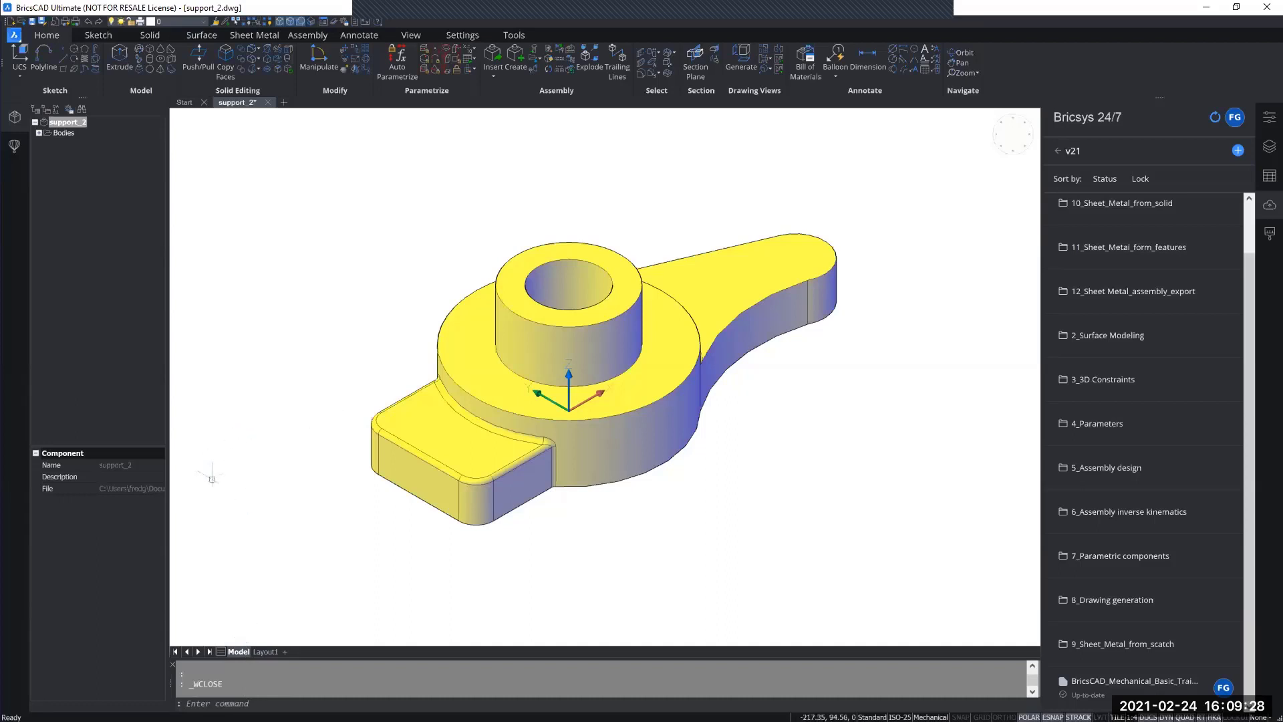
{"action": "left_click", "coordinate": [179, 634]}
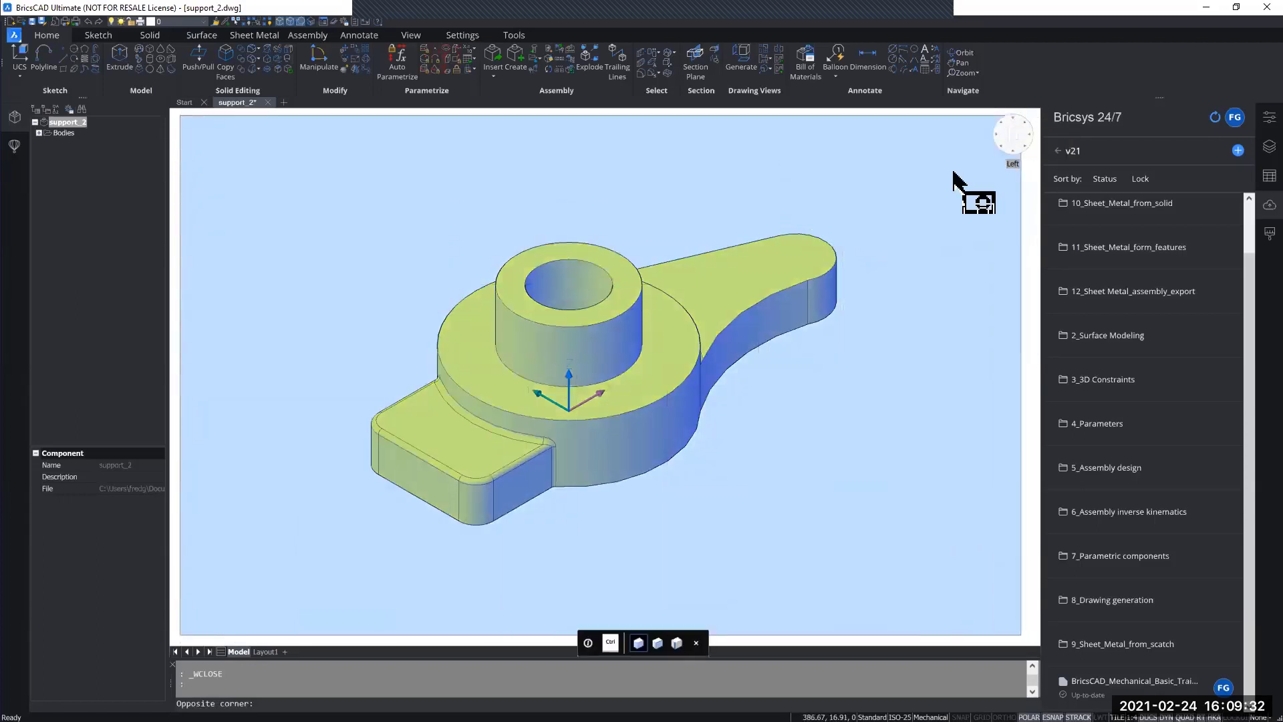
{"action": "key", "text": "Escape"}
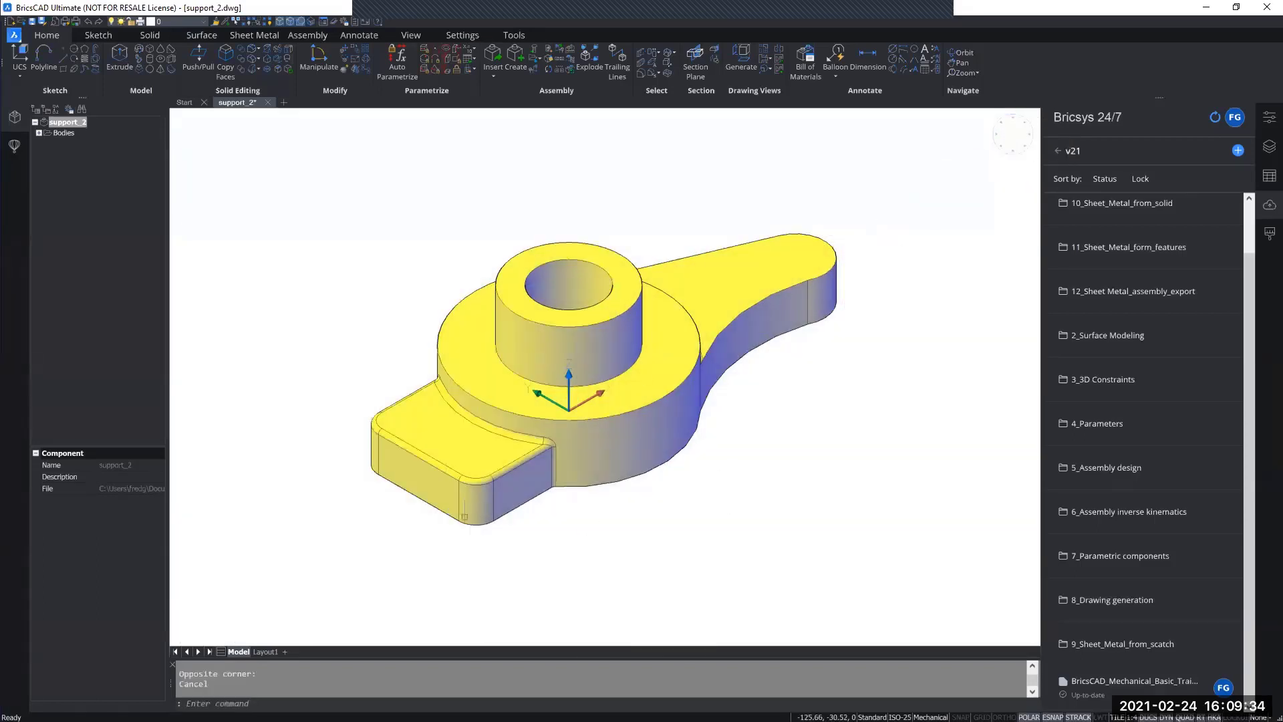
Step: Examine the drawing views and the A-A and B-B sections on Layout1, ending back in model space
{"action": "left_click", "coordinate": [265, 651]}
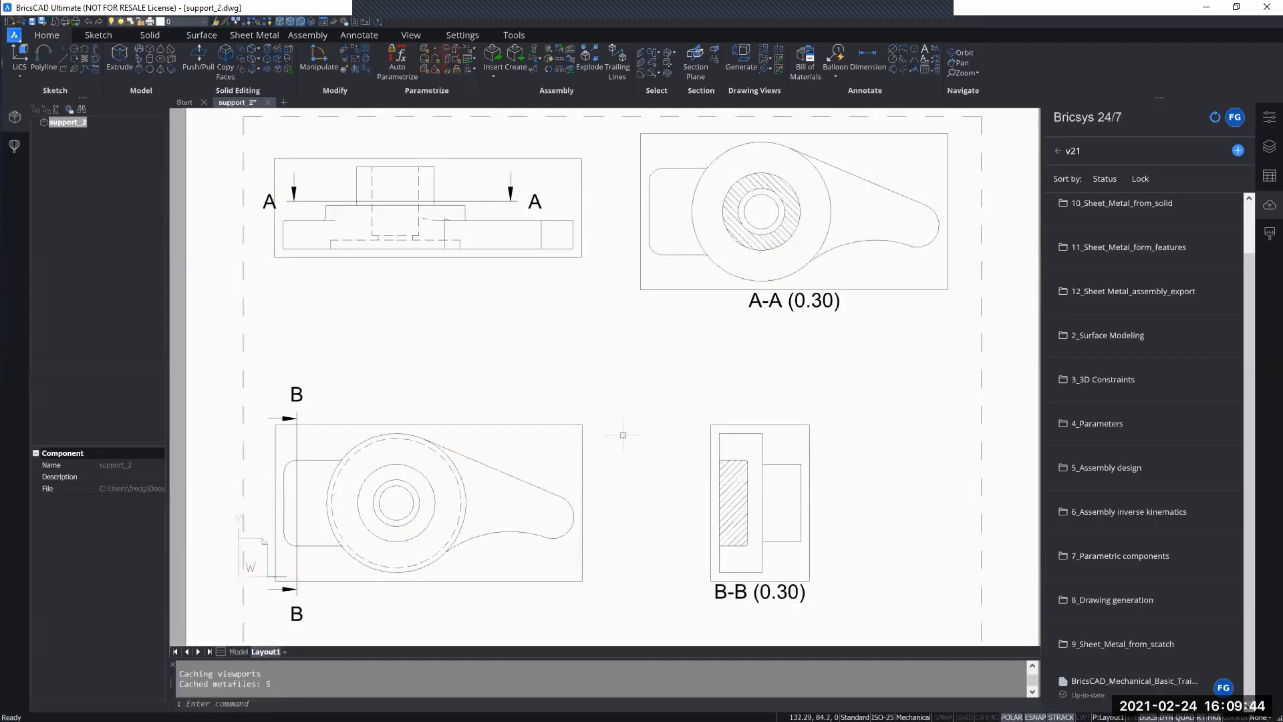
{"action": "scroll", "coordinate": [620, 423], "scroll_direction": "down", "scroll_amount": 3}
{"action": "middle_click_drag", "start_coordinate": [620, 415], "coordinate": [616, 425]}
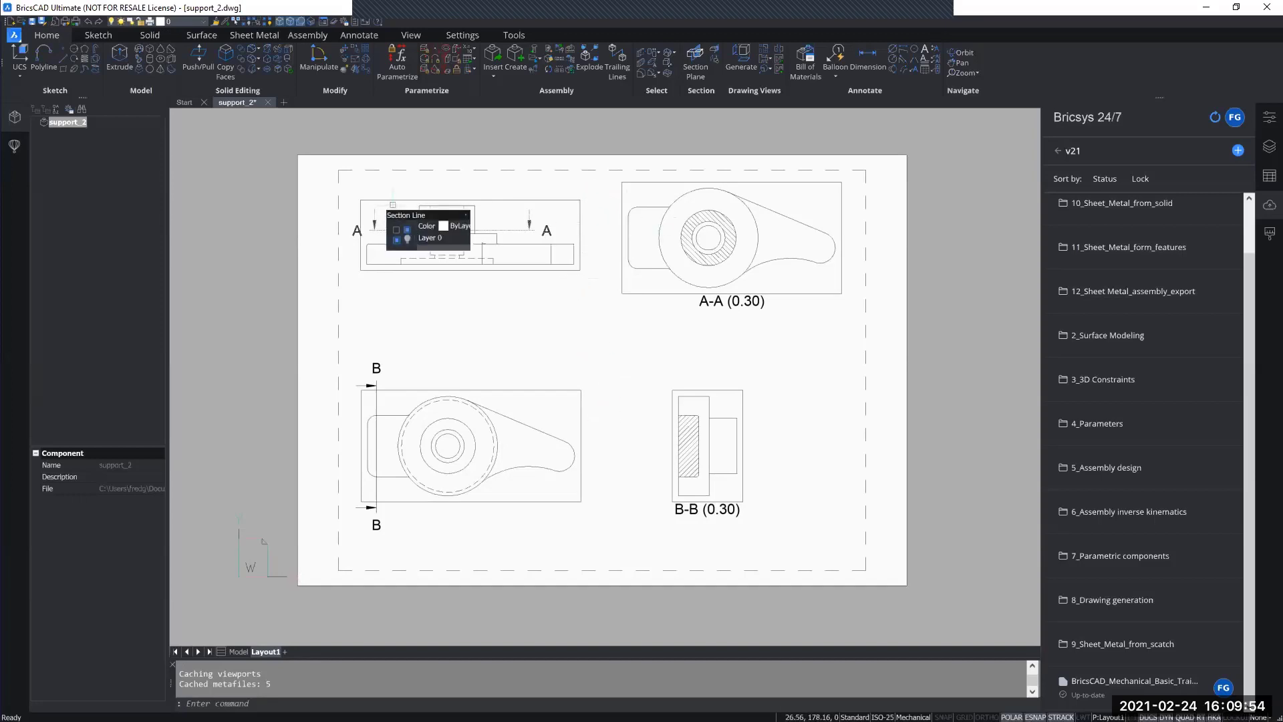
{"action": "mouse_move", "coordinate": [441, 391]}
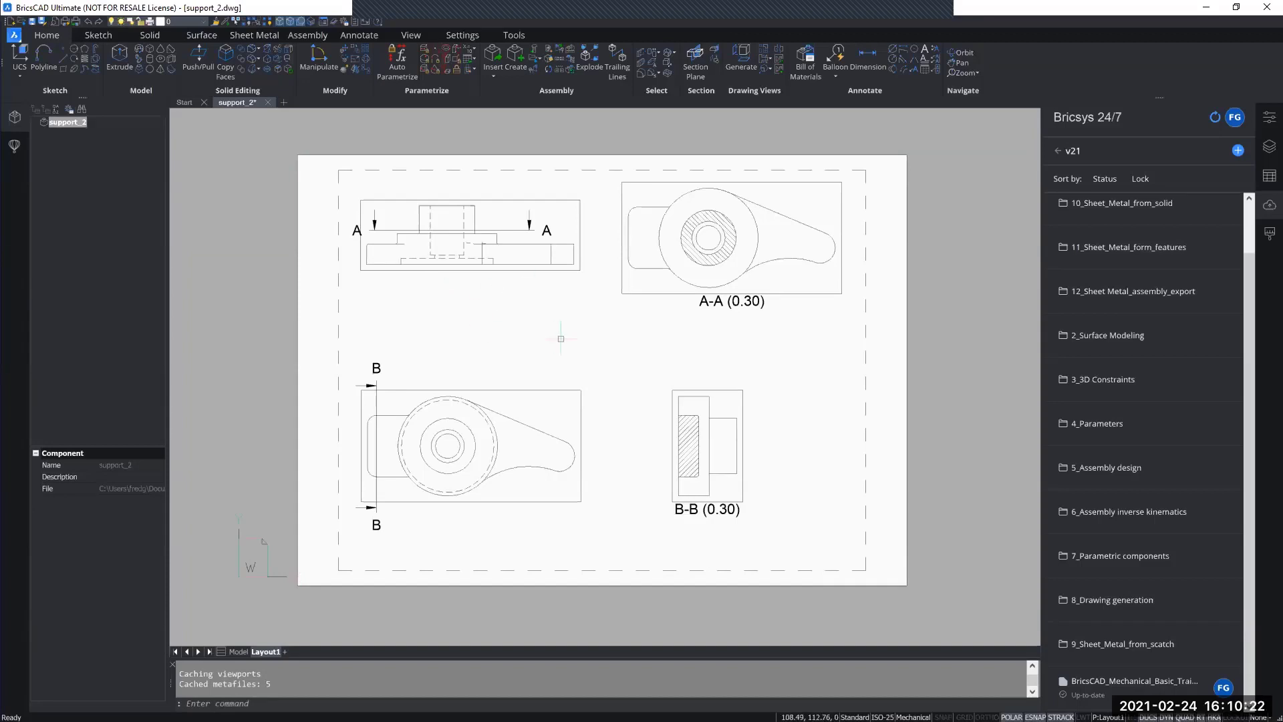
{"action": "left_click", "coordinate": [238, 652]}
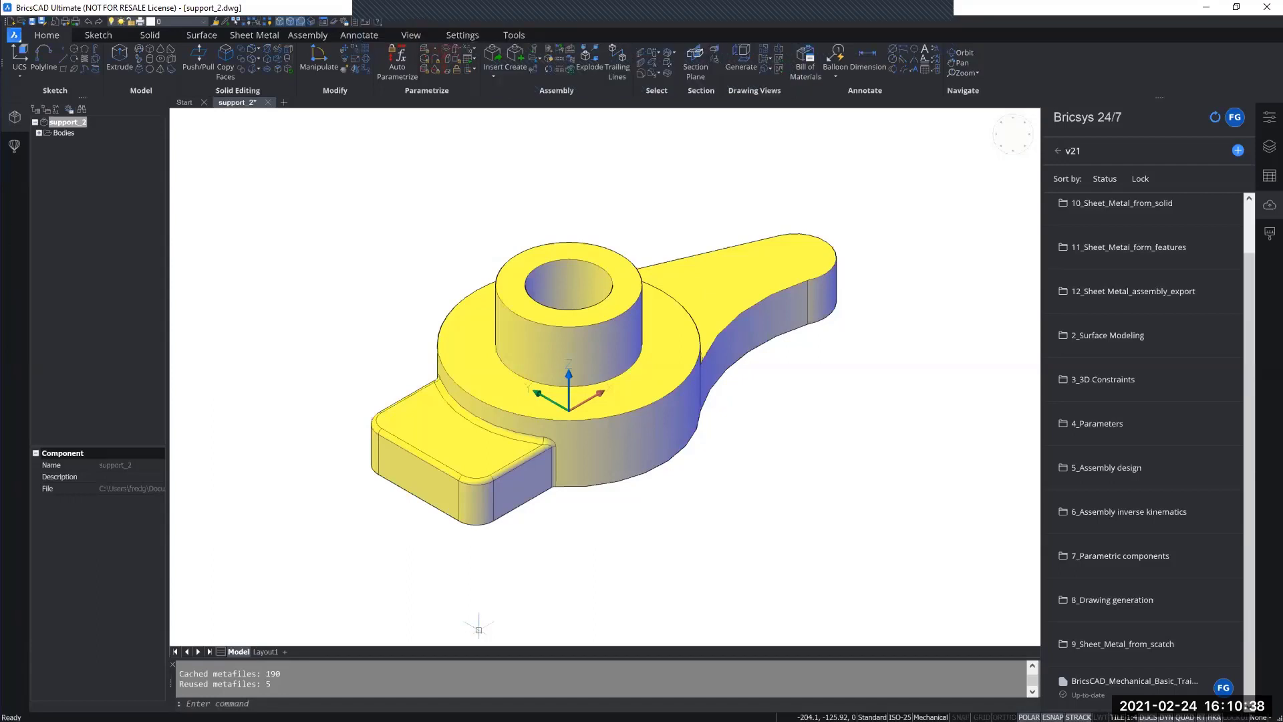
Step: Switch to File Explorer and open holeEdge_2.dwg from the features subfolder
{"action": "key", "text": "alt+Tab"}
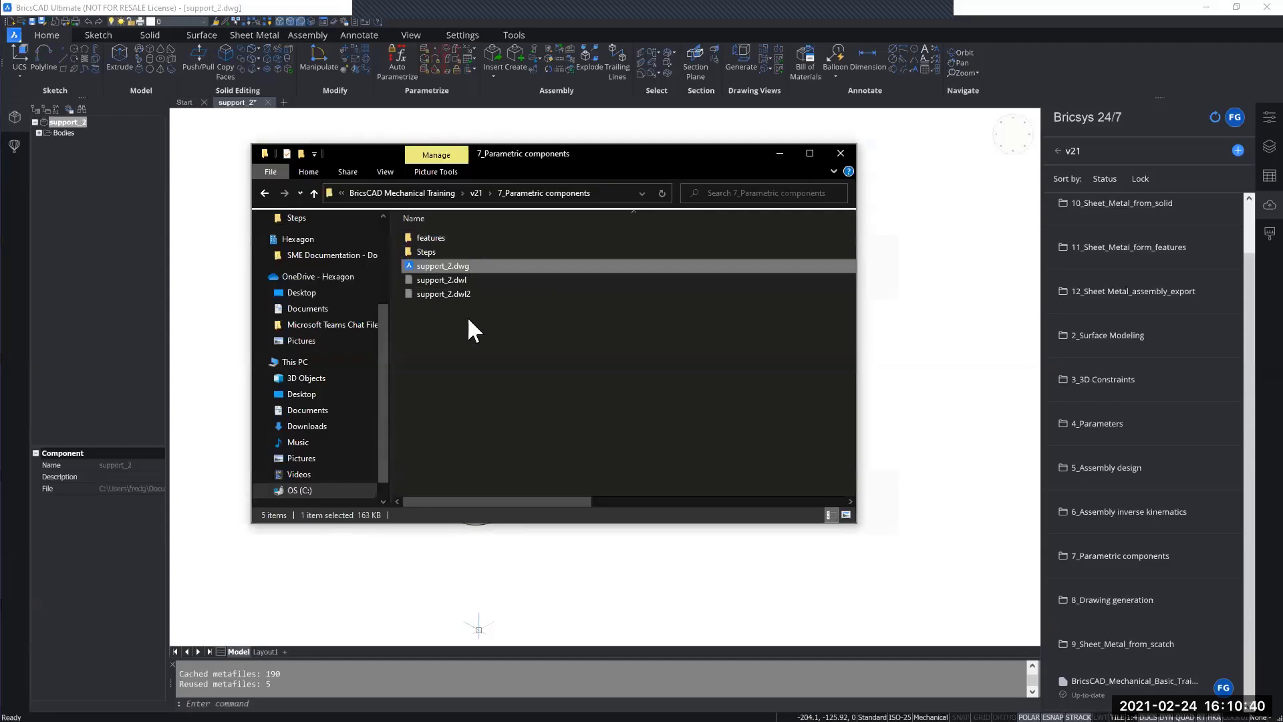
{"action": "double_click", "coordinate": [456, 239]}
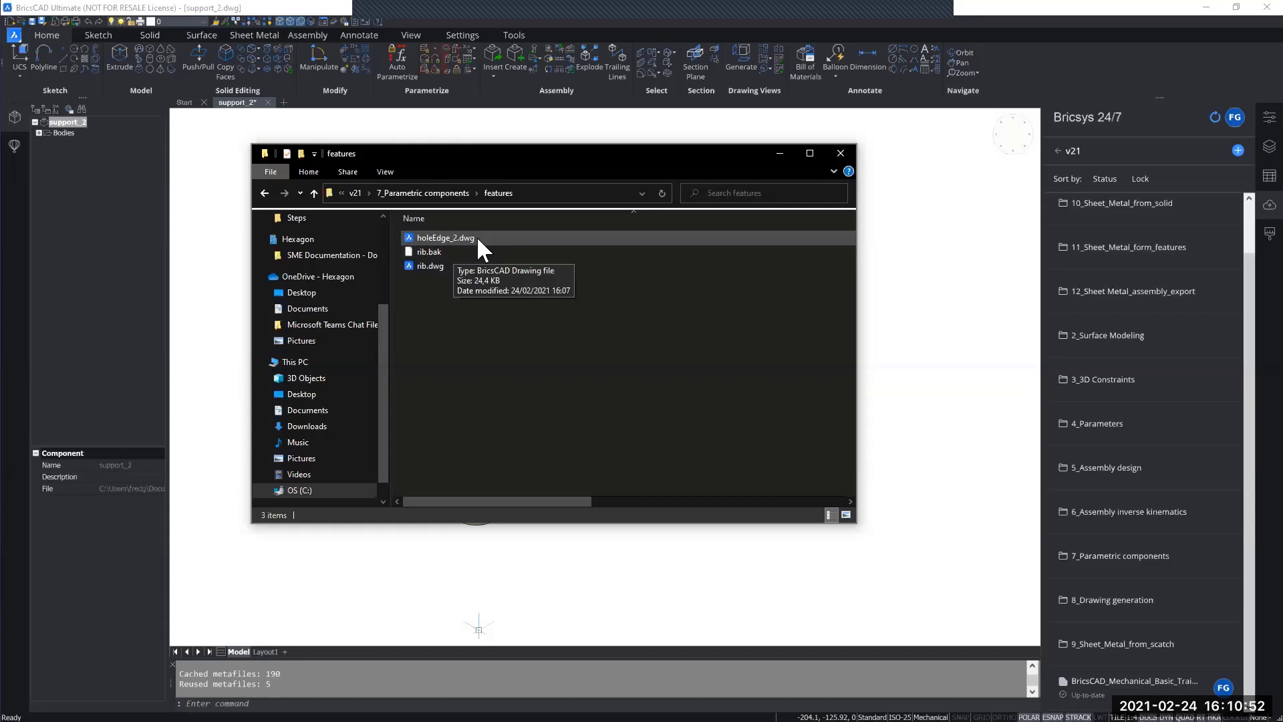
{"action": "left_click", "coordinate": [477, 240]}
{"action": "double_click", "coordinate": [476, 238]}
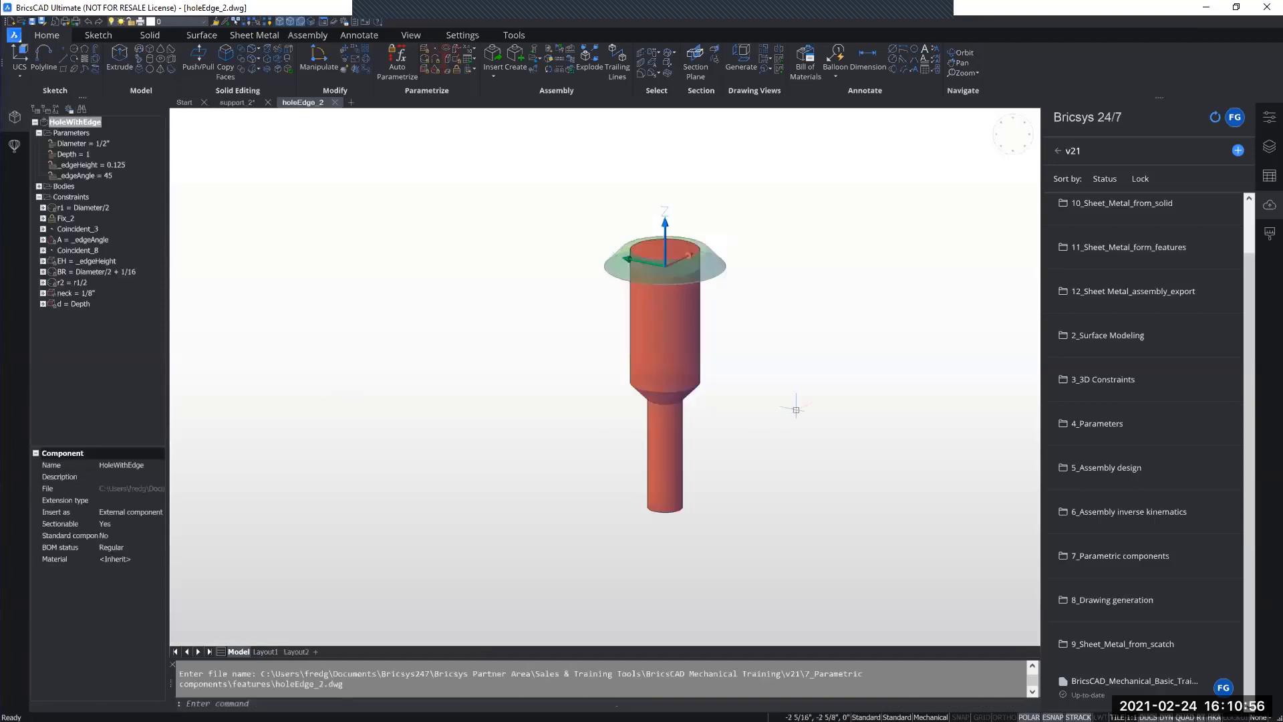
Step: Examine the red hole body and the green edge body of the HoleWithEdge component from several angles
{"action": "middle_click_drag", "start_coordinate": [808, 350], "coordinate": [712, 363]}
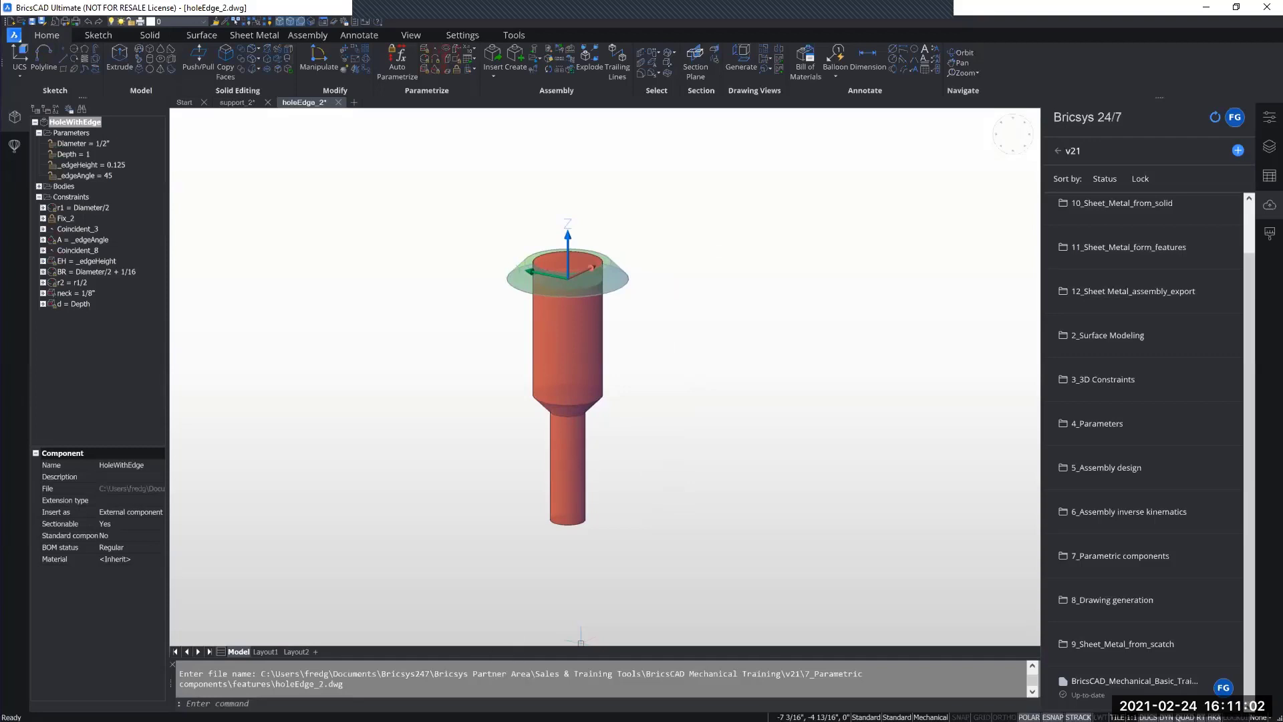
{"action": "middle_click_drag", "start_coordinate": [702, 374], "coordinate": [703, 370]}
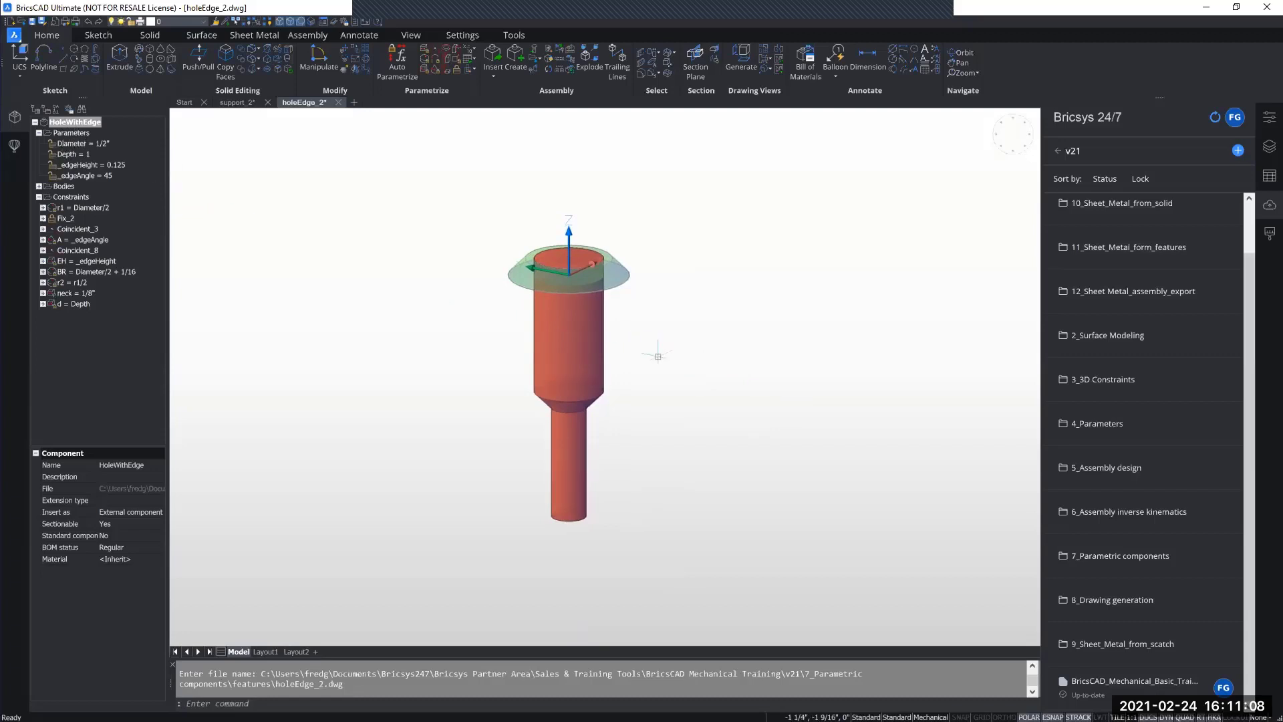
{"action": "mouse_move", "coordinate": [659, 356]}
{"action": "middle_mouse_down", "text": "shift"}
{"action": "mouse_move", "coordinate": [658, 337]}
{"action": "mouse_move", "coordinate": [659, 364]}
{"action": "middle_mouse_up", "text": "shift"}
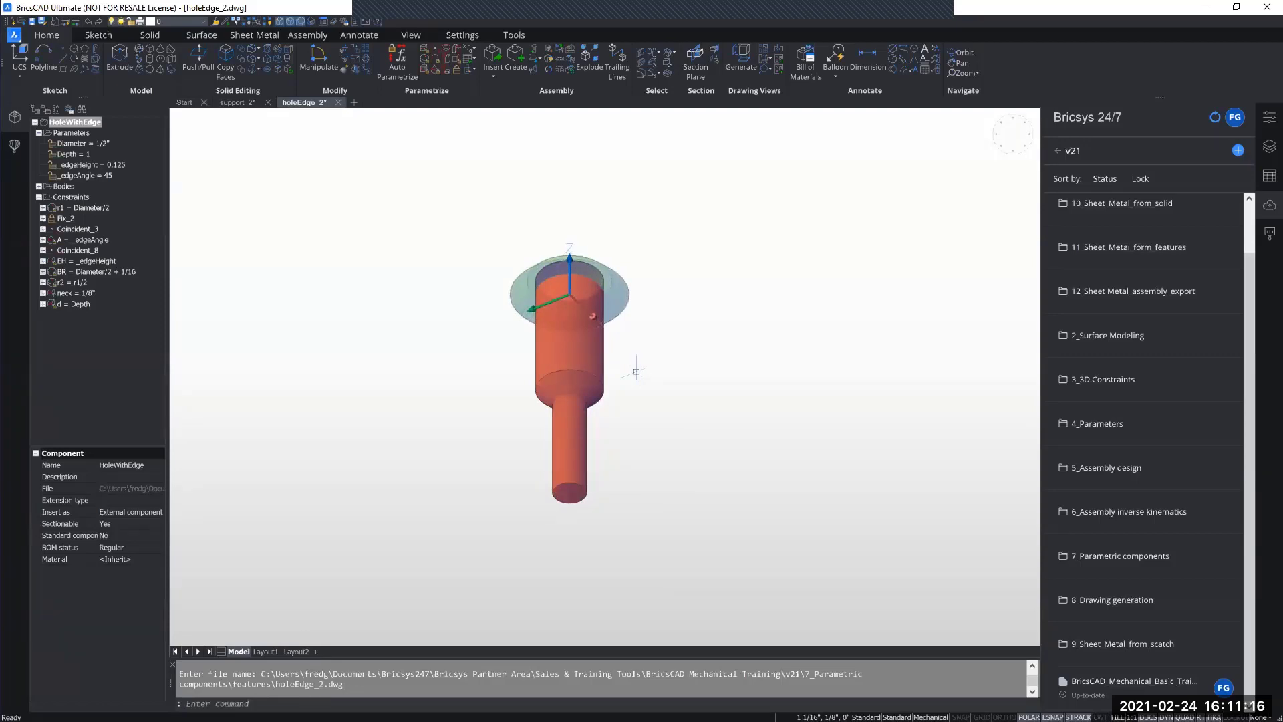
{"action": "middle_click_drag", "start_coordinate": [630, 309], "coordinate": [633, 373], "text": "shift"}
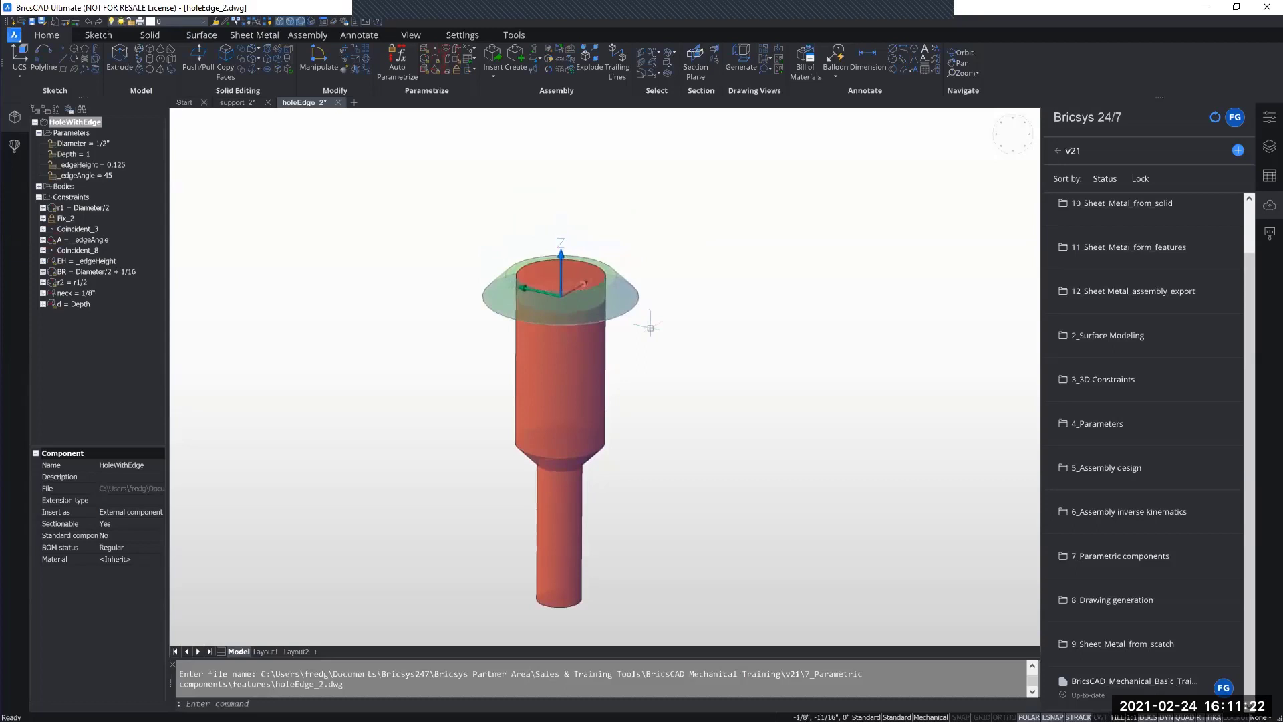
{"action": "scroll", "coordinate": [654, 304], "scroll_direction": "up", "scroll_amount": 3}
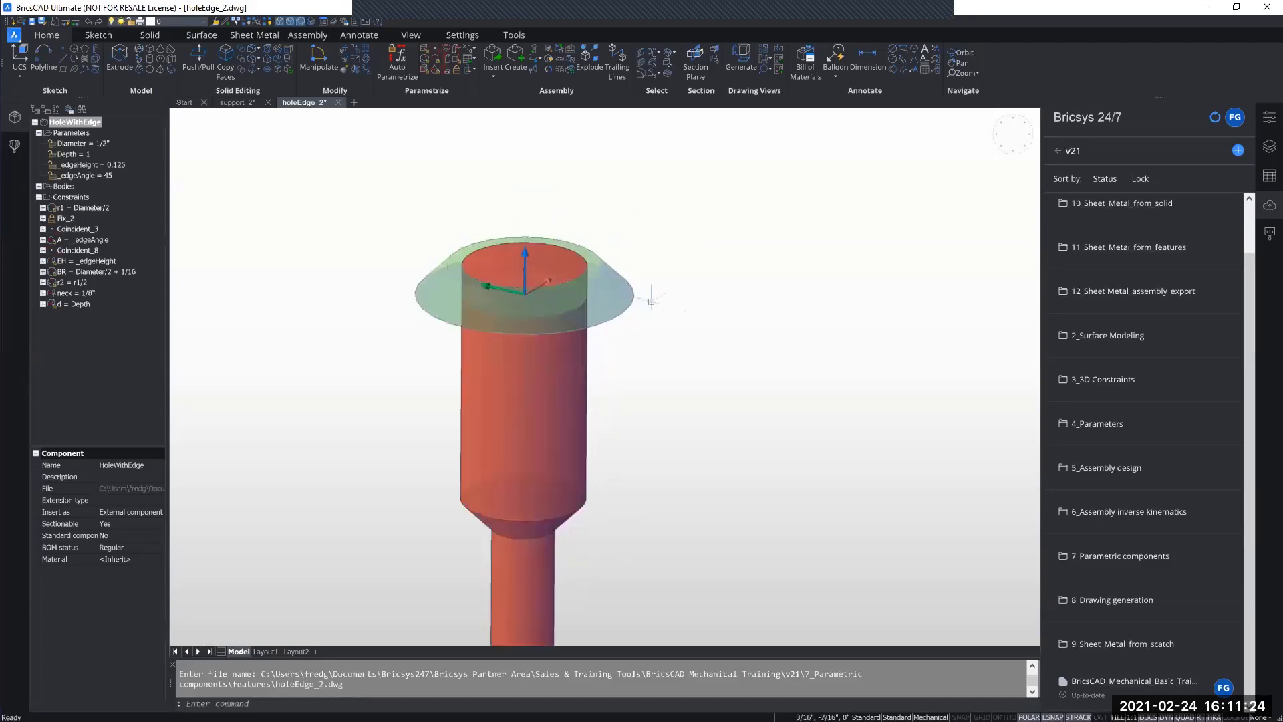
{"action": "middle_click_drag", "start_coordinate": [693, 337], "coordinate": [708, 355]}
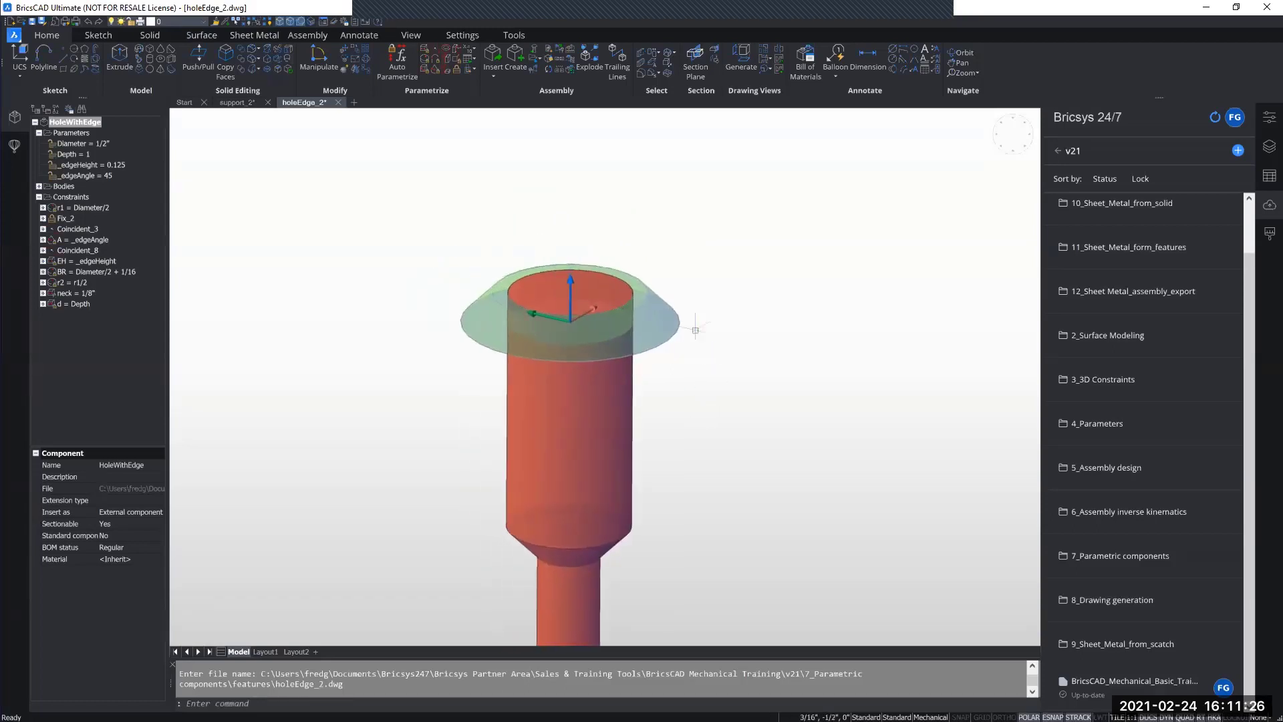
{"action": "key", "text": "Tab"}
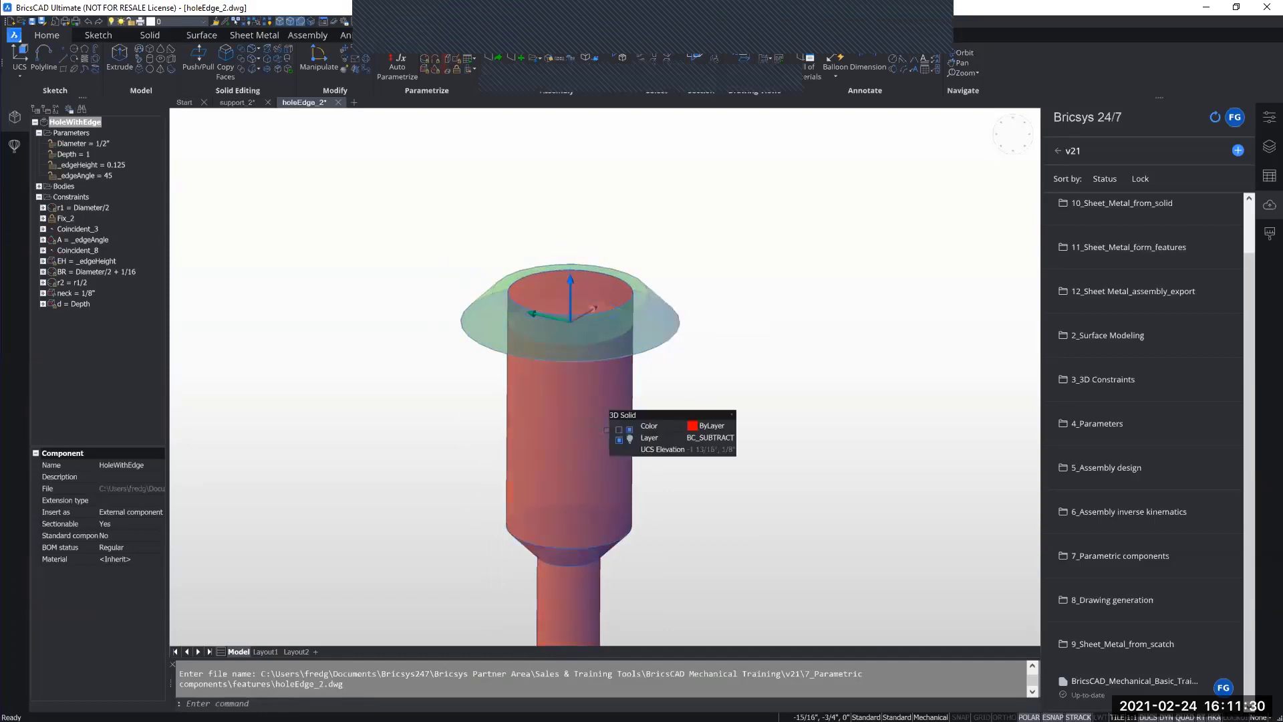
{"action": "middle_click_drag", "start_coordinate": [710, 392], "coordinate": [700, 389]}
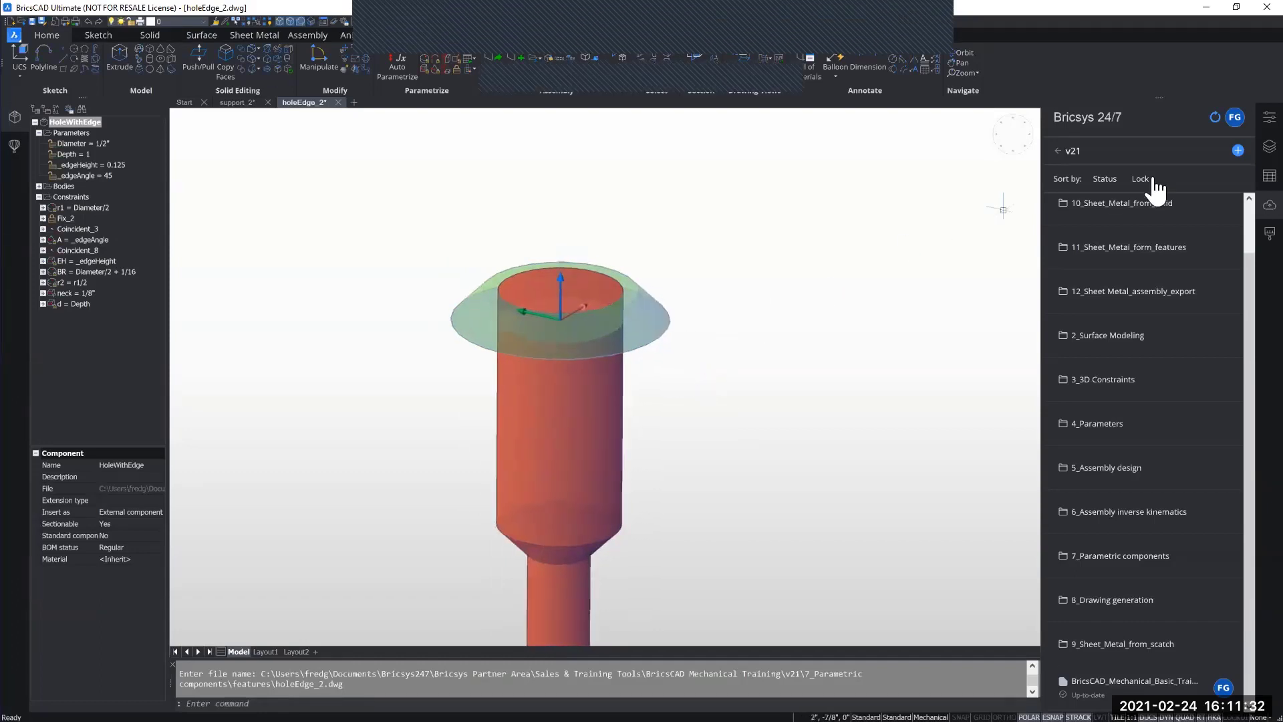
Step: Show the drawing's layers with their colours readable and inspect the BC_SUBTRACT and BC_UNITE layers
{"action": "left_click", "coordinate": [1269, 146]}
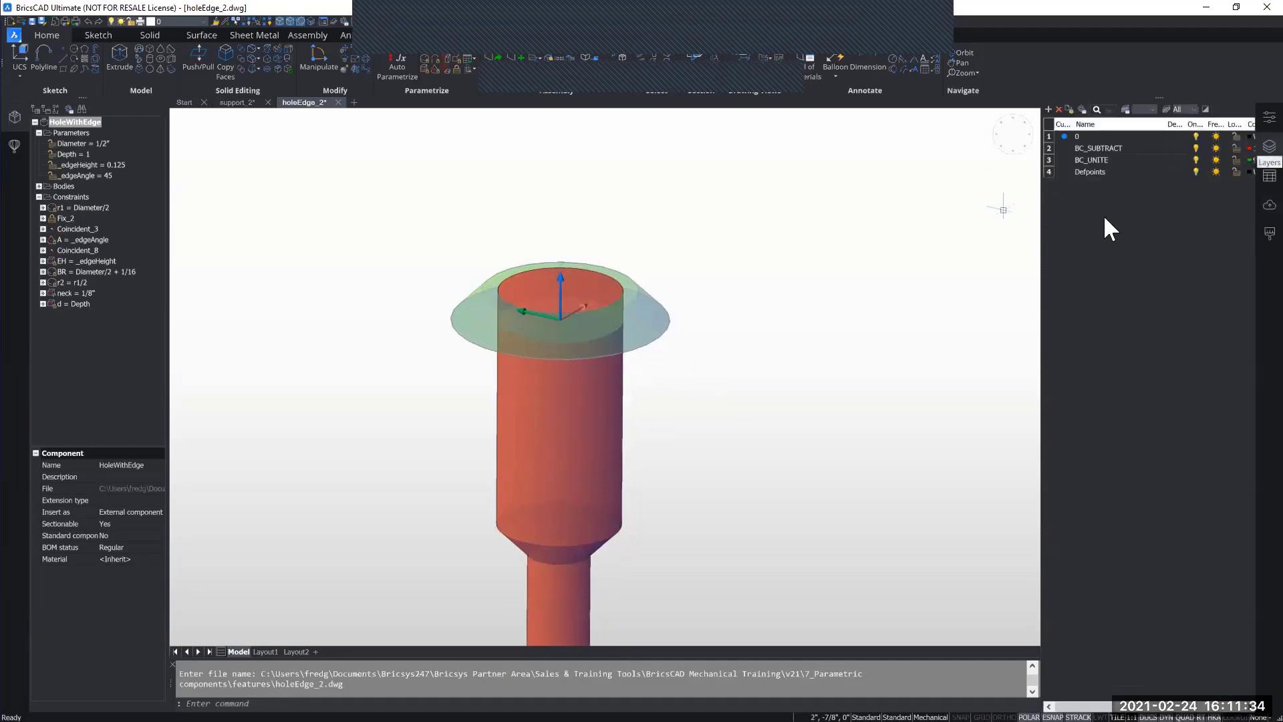
{"action": "left_click_drag", "start_coordinate": [1043, 282], "coordinate": [961, 280]}
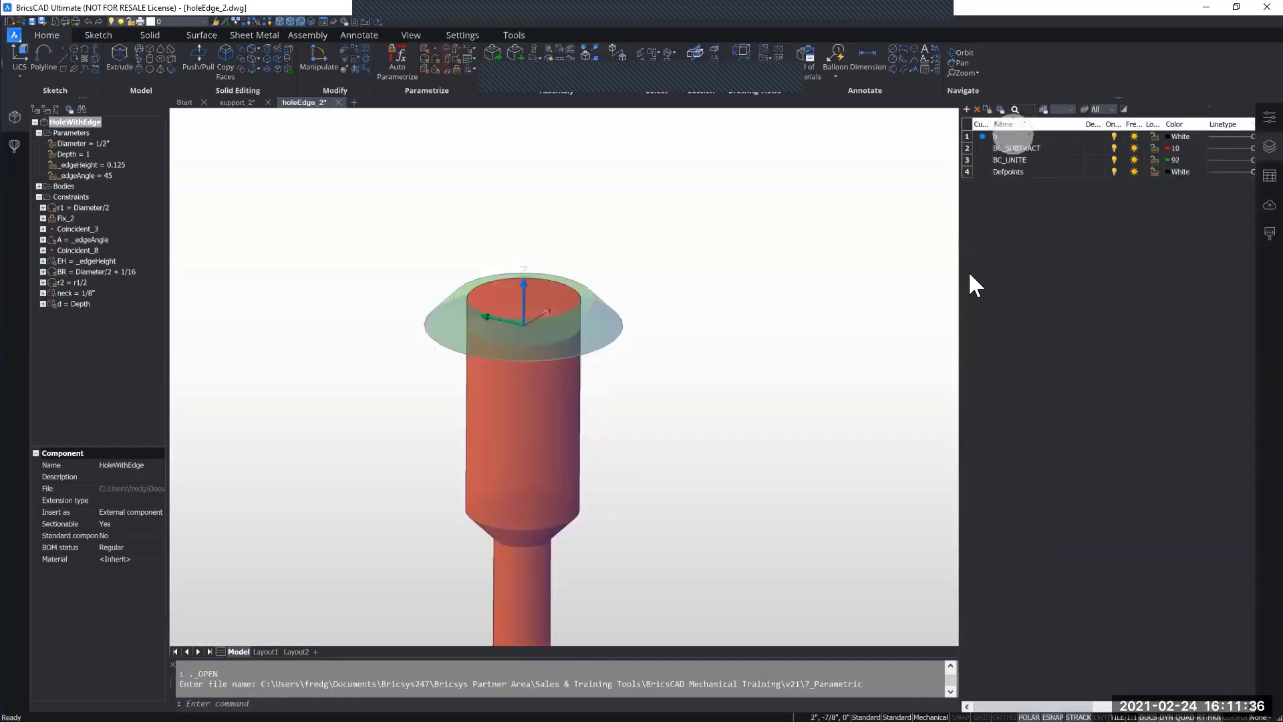
{"action": "left_click", "coordinate": [1045, 147]}
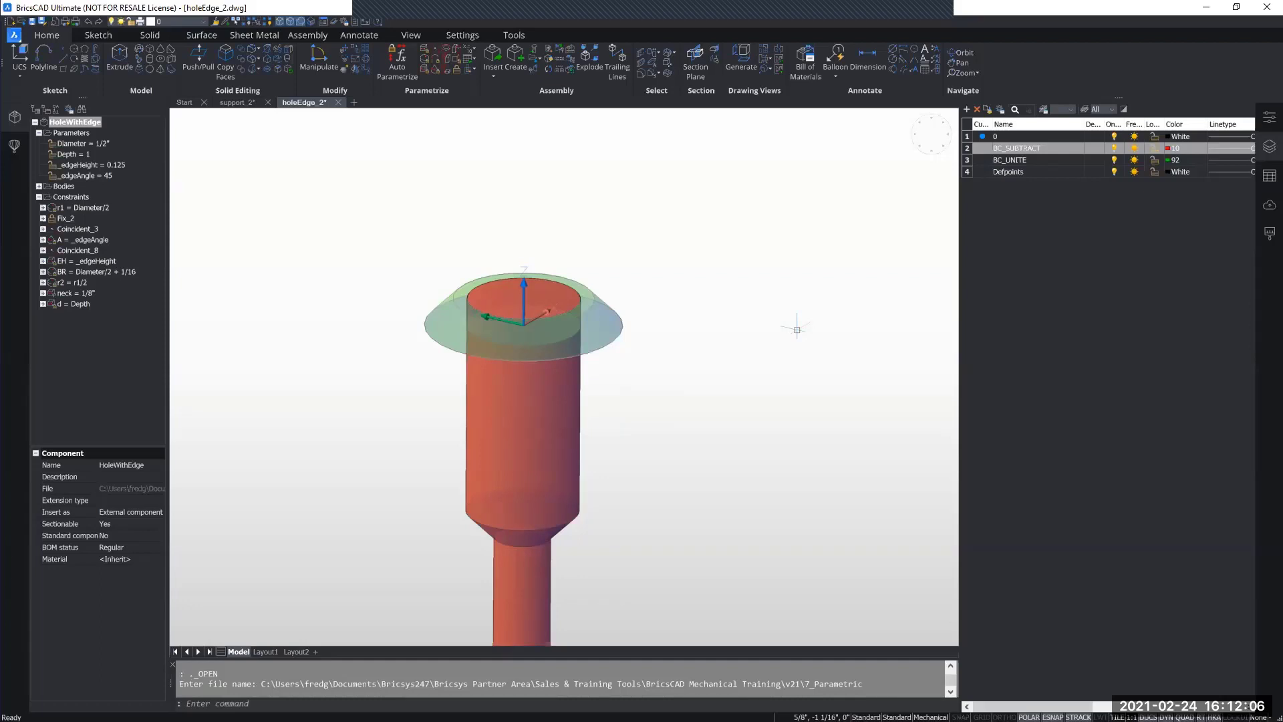
{"action": "double_click", "coordinate": [1025, 160]}
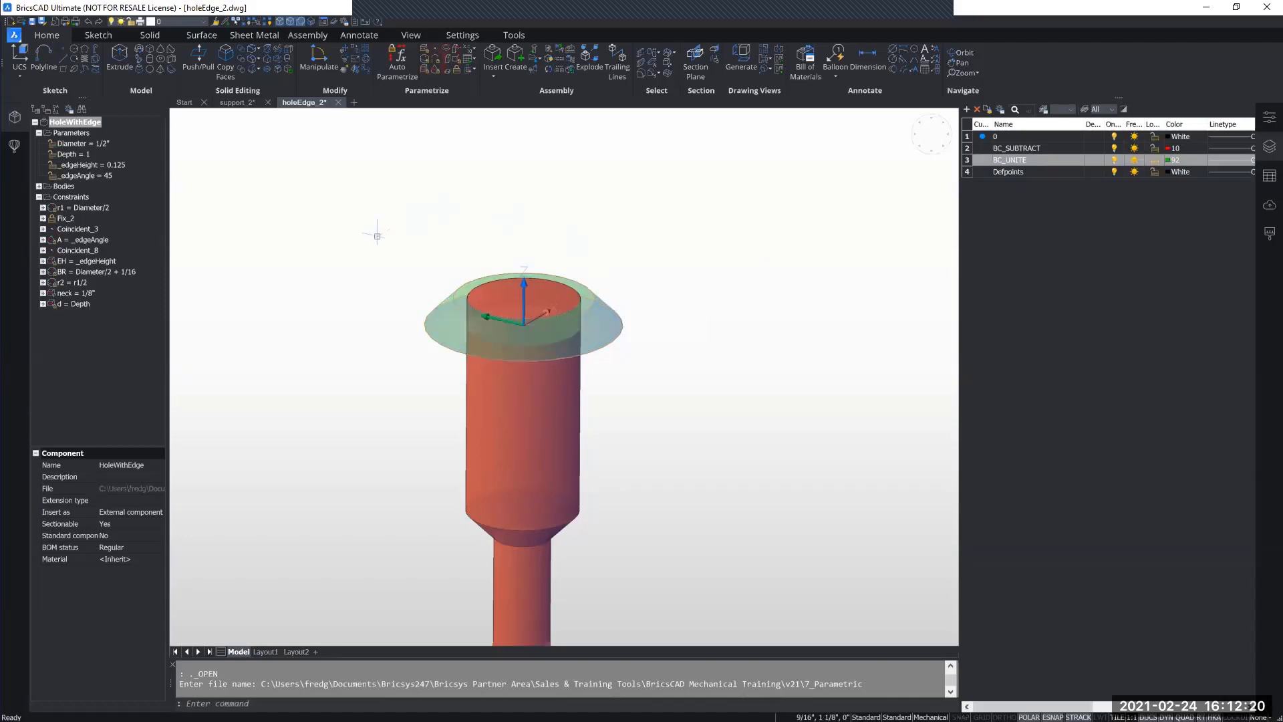
Step: Inspect the parameters Diameter, Depth, _edgeHeight and _edgeAngle and the radius constraints r1 and BR of HoleWithEdge
{"action": "middle_click_drag", "start_coordinate": [395, 401], "coordinate": [422, 334]}
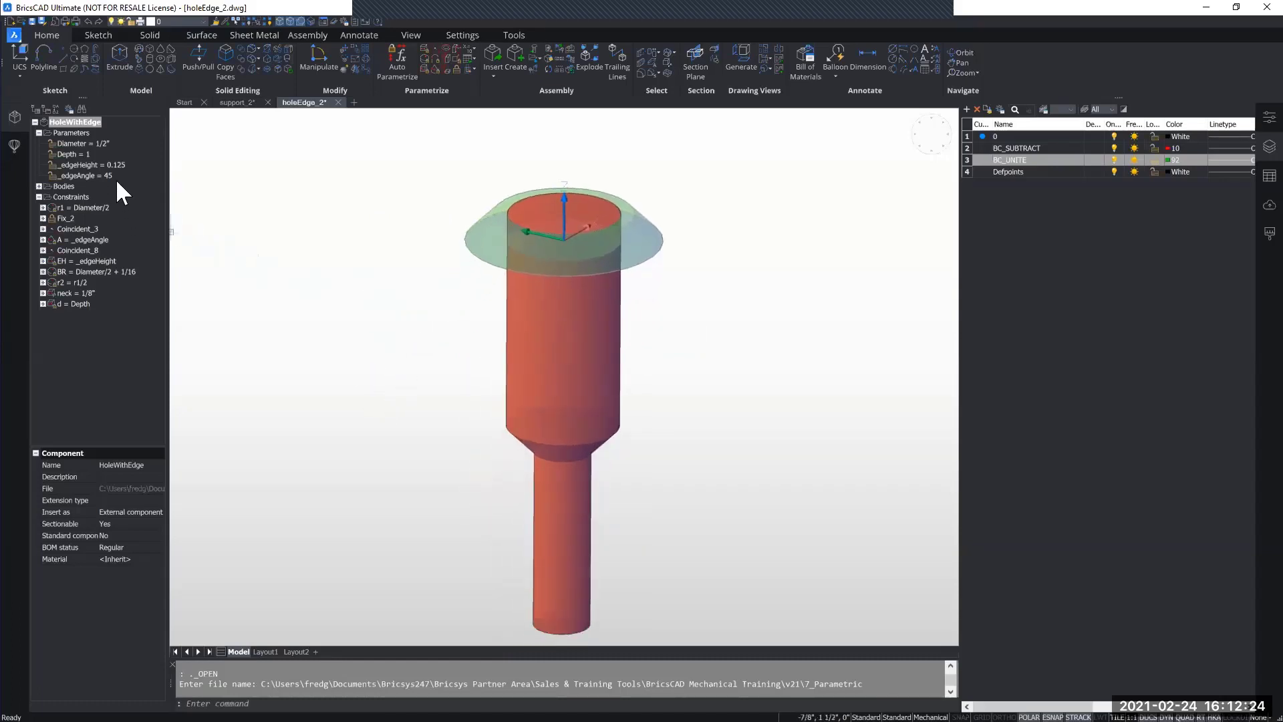
{"action": "left_click", "coordinate": [76, 144]}
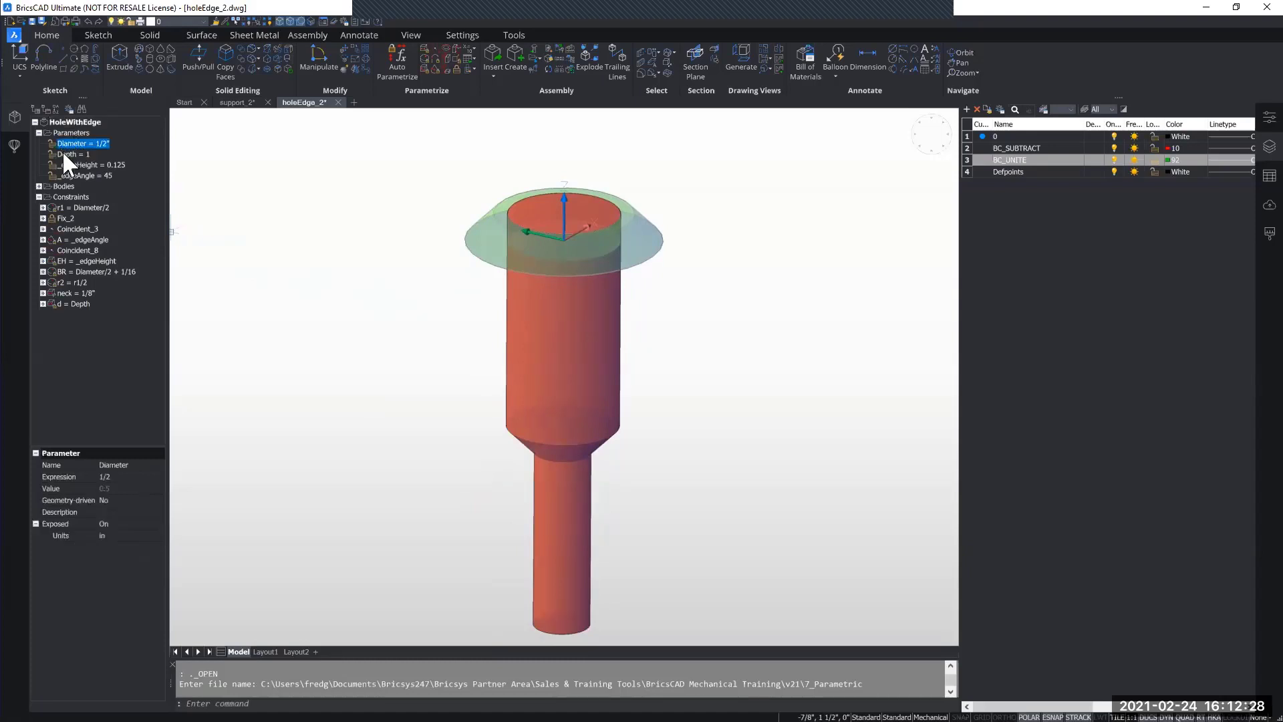
{"action": "left_click", "coordinate": [70, 155]}
{"action": "left_click", "coordinate": [79, 166]}
{"action": "left_click", "coordinate": [85, 176]}
{"action": "left_click", "coordinate": [74, 207]}
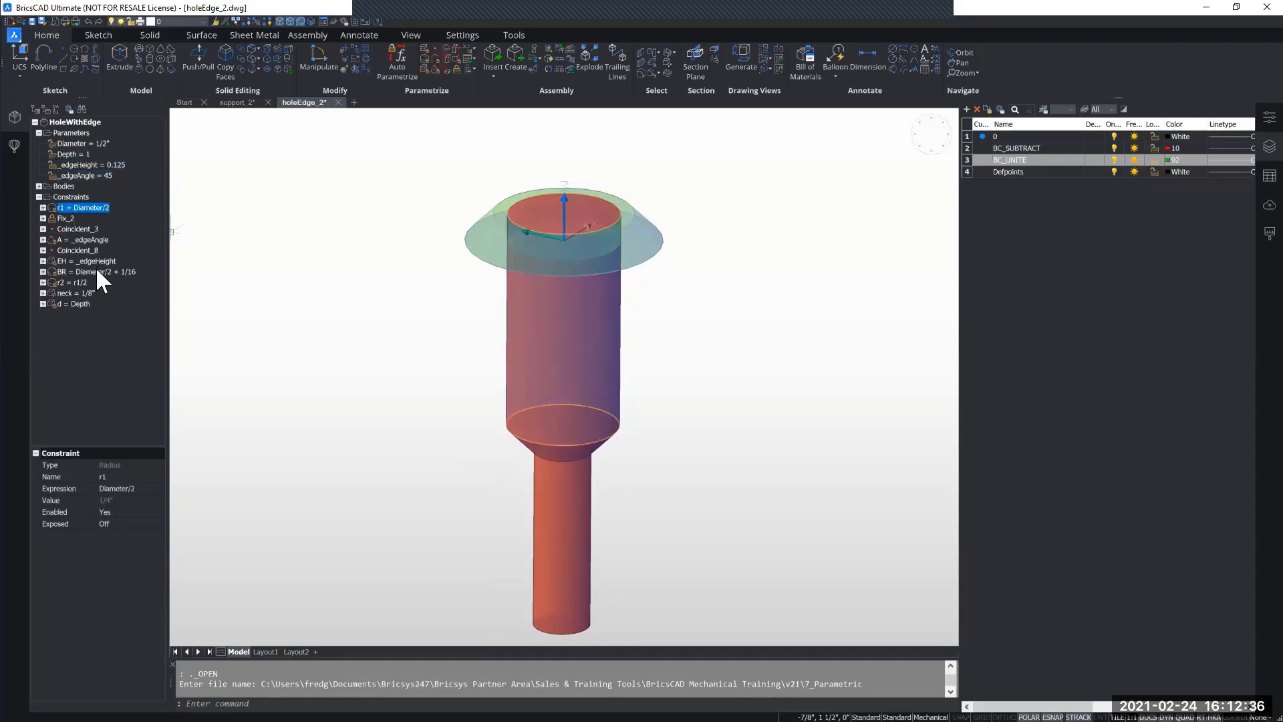
{"action": "left_click", "coordinate": [95, 270]}
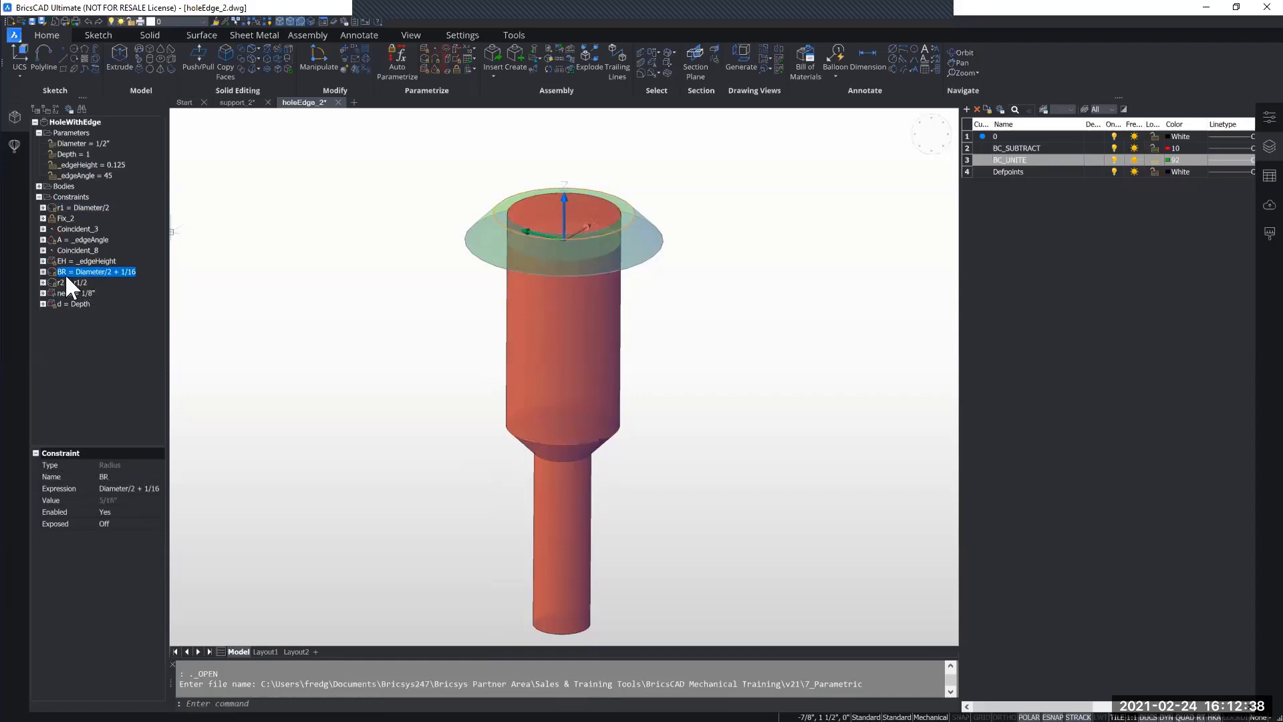
Step: Try a value of 1/4 for HoleWithEdge's Diameter parameter, check the effect on the bodies, and undo the change
{"action": "left_click", "coordinate": [79, 143]}
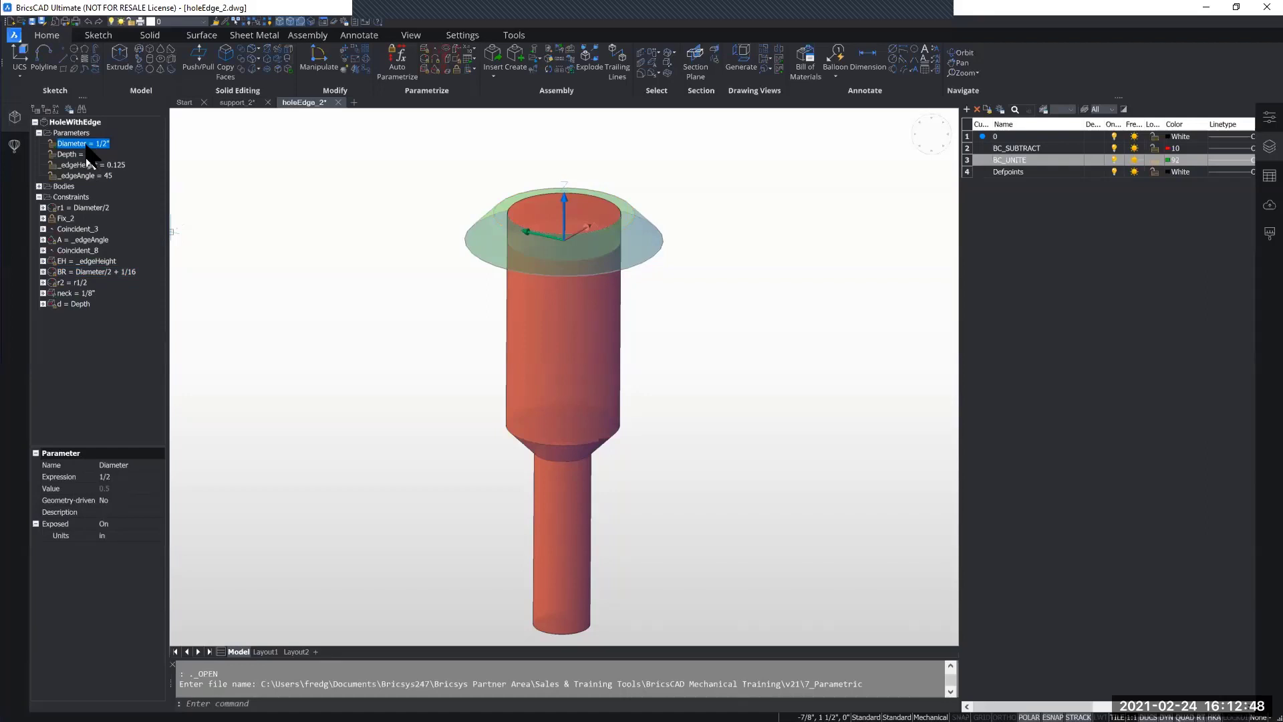
{"action": "left_click", "coordinate": [123, 477]}
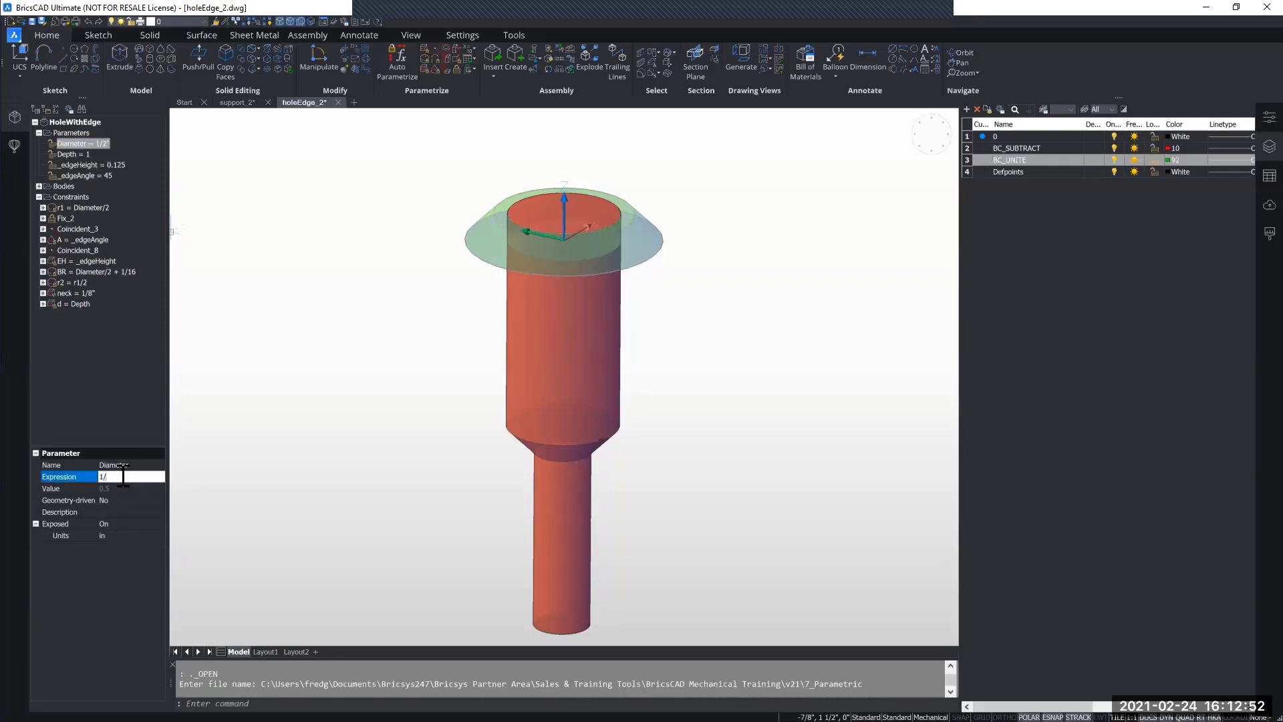
{"action": "type", "text": "4"}
{"action": "key", "text": "Return"}
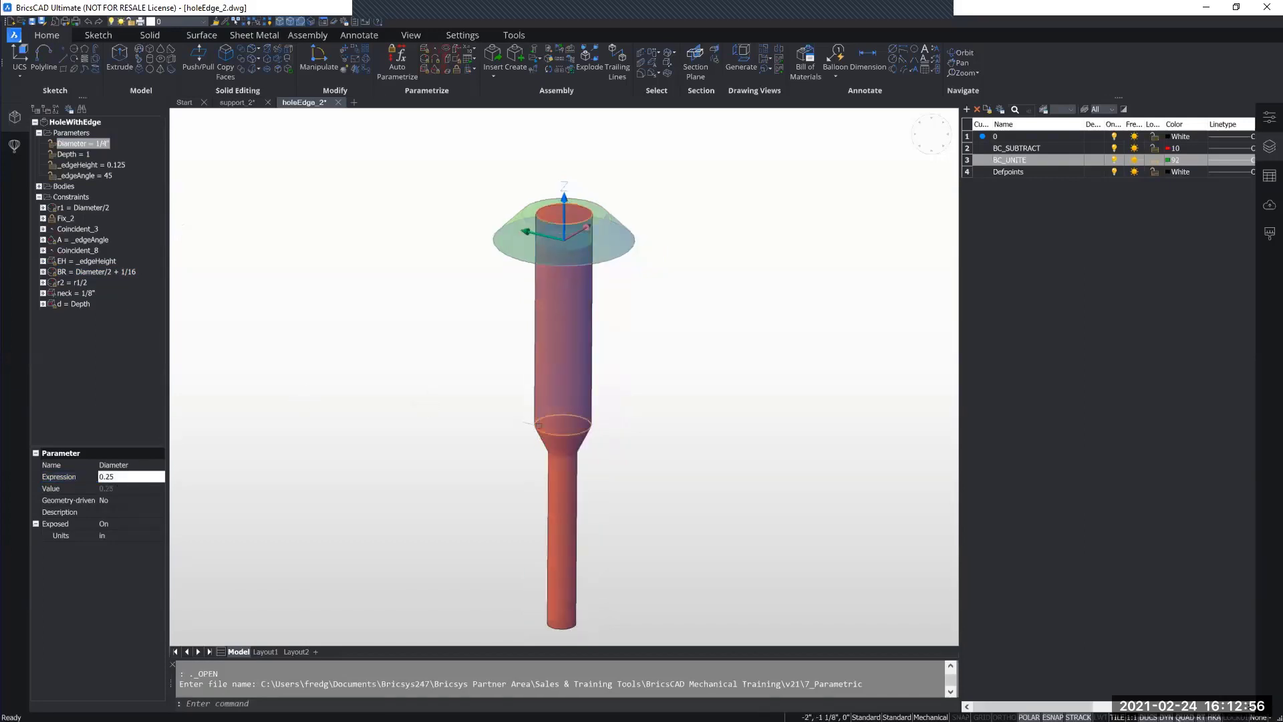
{"action": "middle_click_drag", "start_coordinate": [502, 415], "coordinate": [493, 395]}
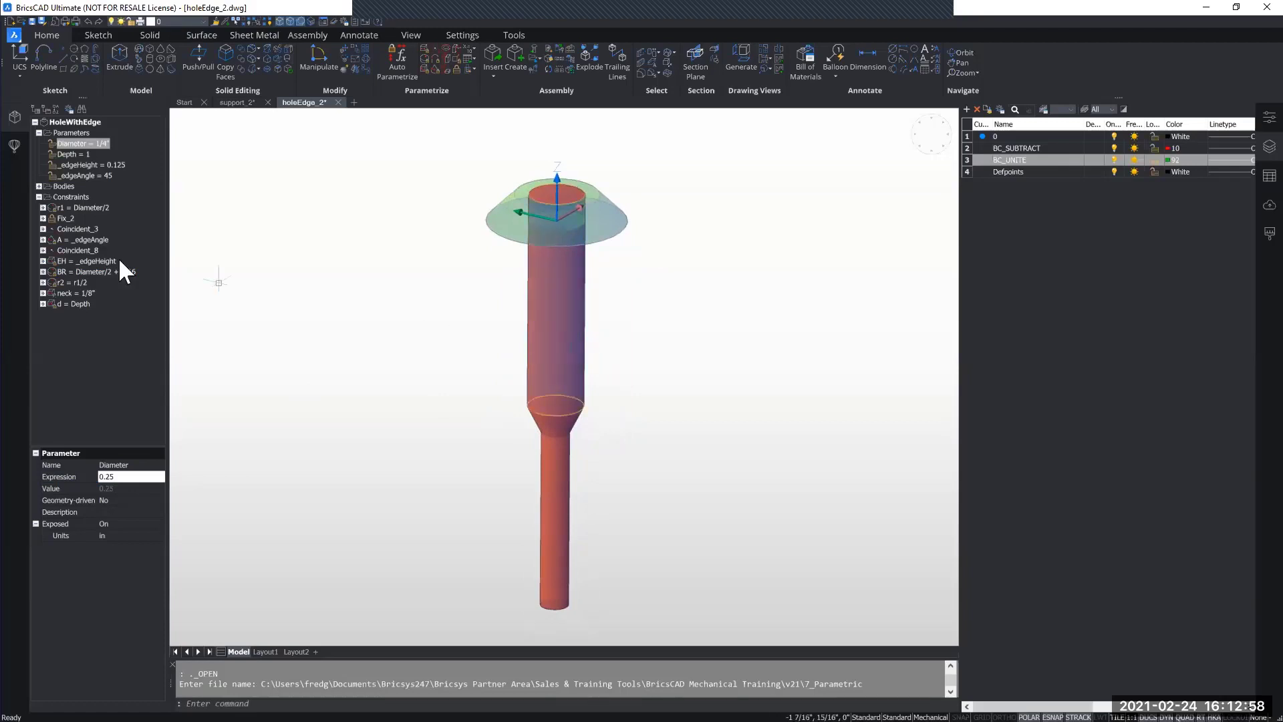
{"action": "key", "text": "ctrl+z"}
{"action": "key", "text": "ctrl+z"}
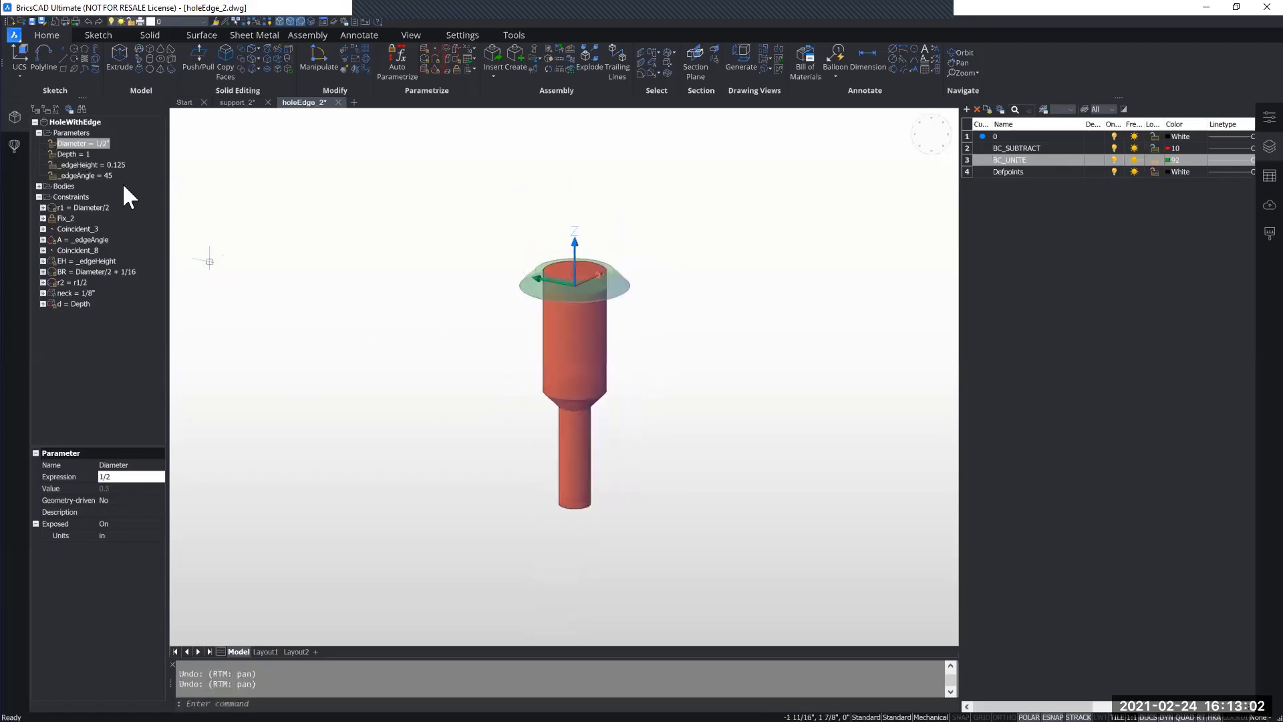
Step: Try a value of 1.2 for HoleWithEdge's Depth parameter and undo the change
{"action": "left_click", "coordinate": [76, 155]}
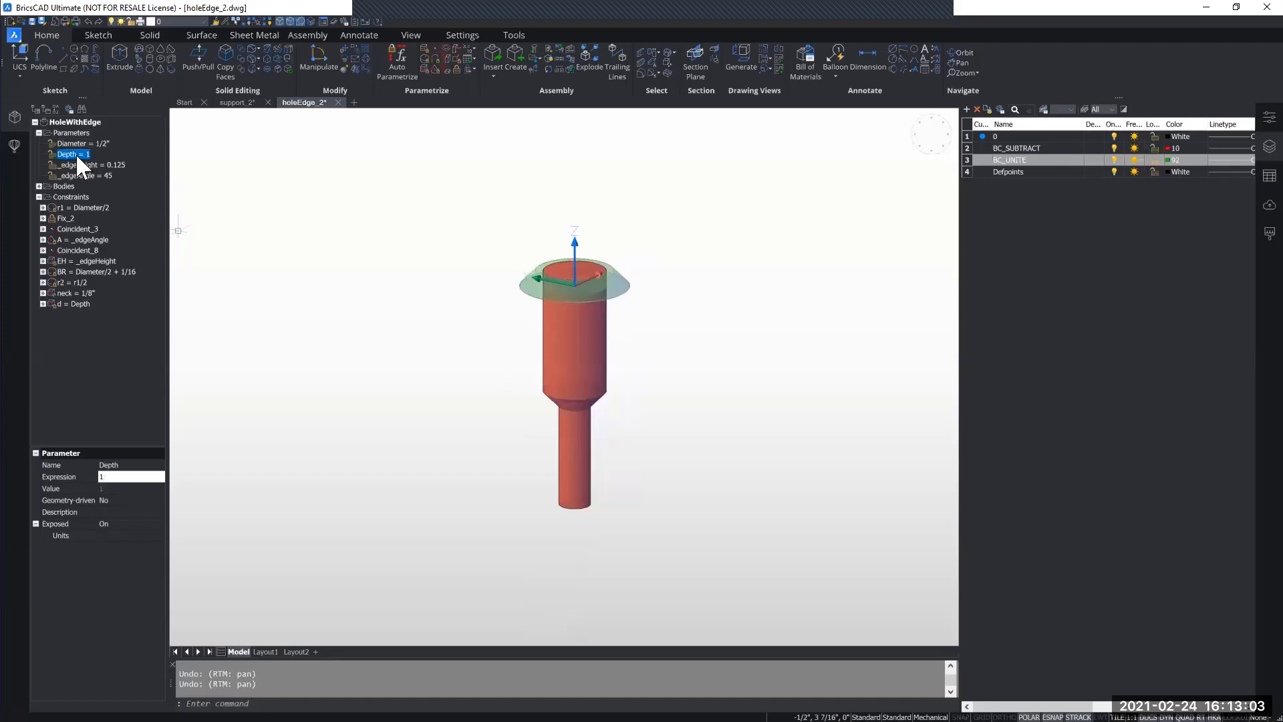
{"action": "left_click", "coordinate": [122, 477]}
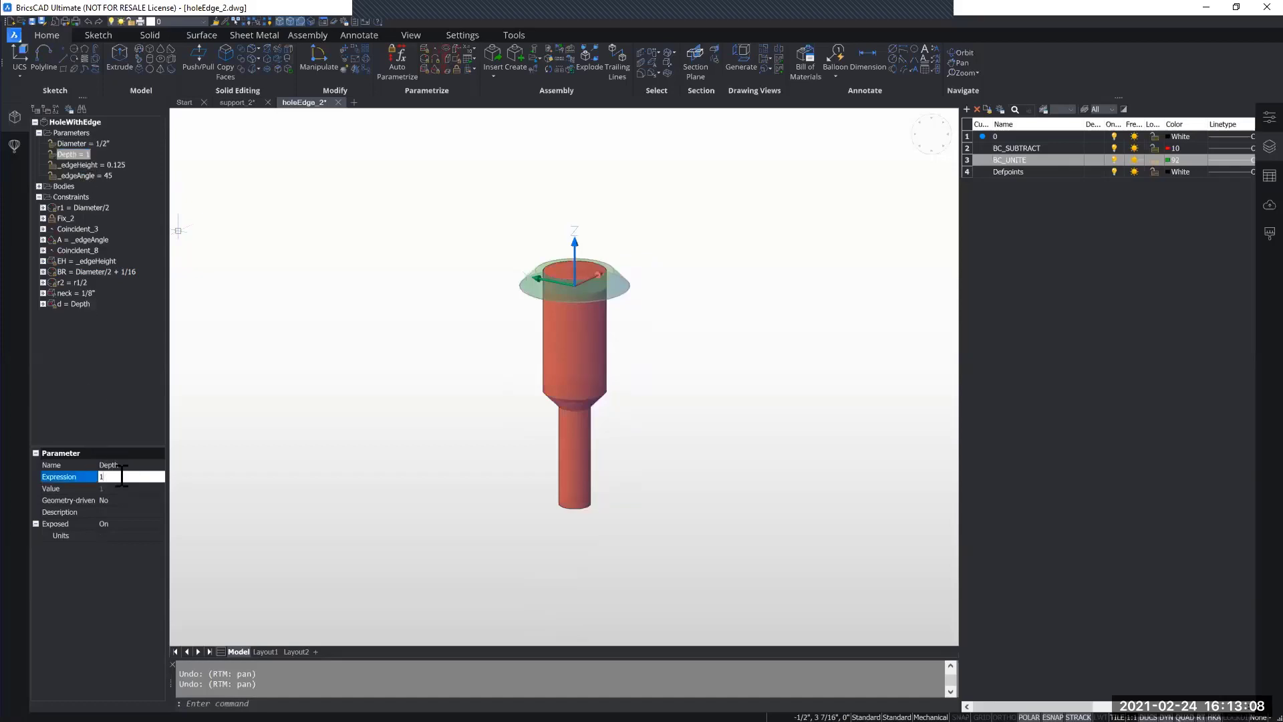
{"action": "type", "text": ".2"}
{"action": "key", "text": "Return"}
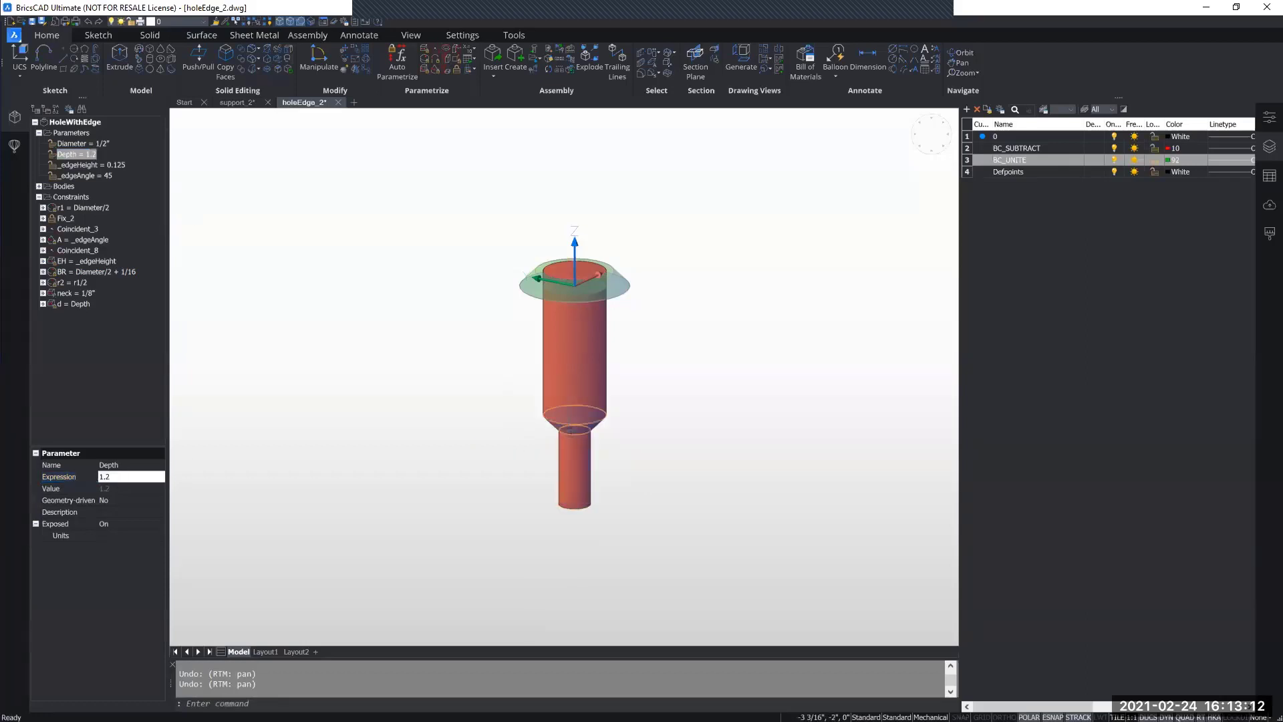
{"action": "key", "text": "ctrl+z"}
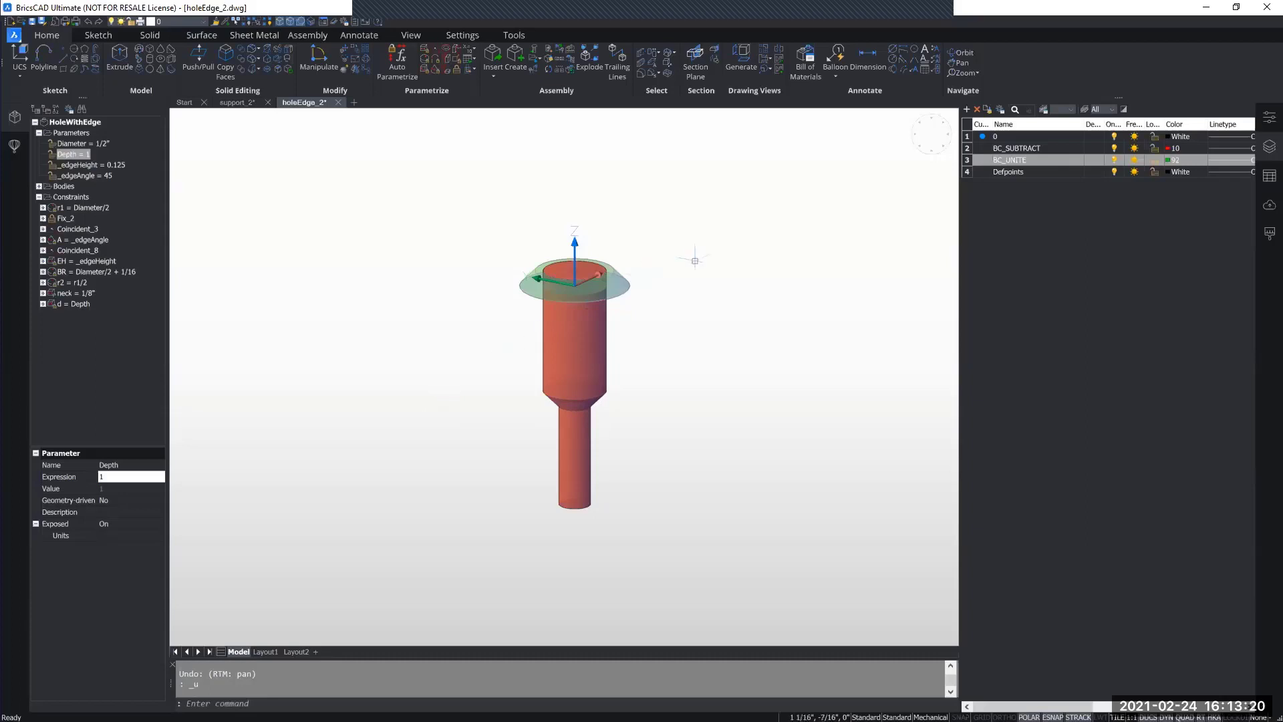
Step: Widen the drawing area and close holeEdge_2.dwg to return to the support_2 drawing
{"action": "left_click_drag", "start_coordinate": [957, 372], "coordinate": [1027, 372]}
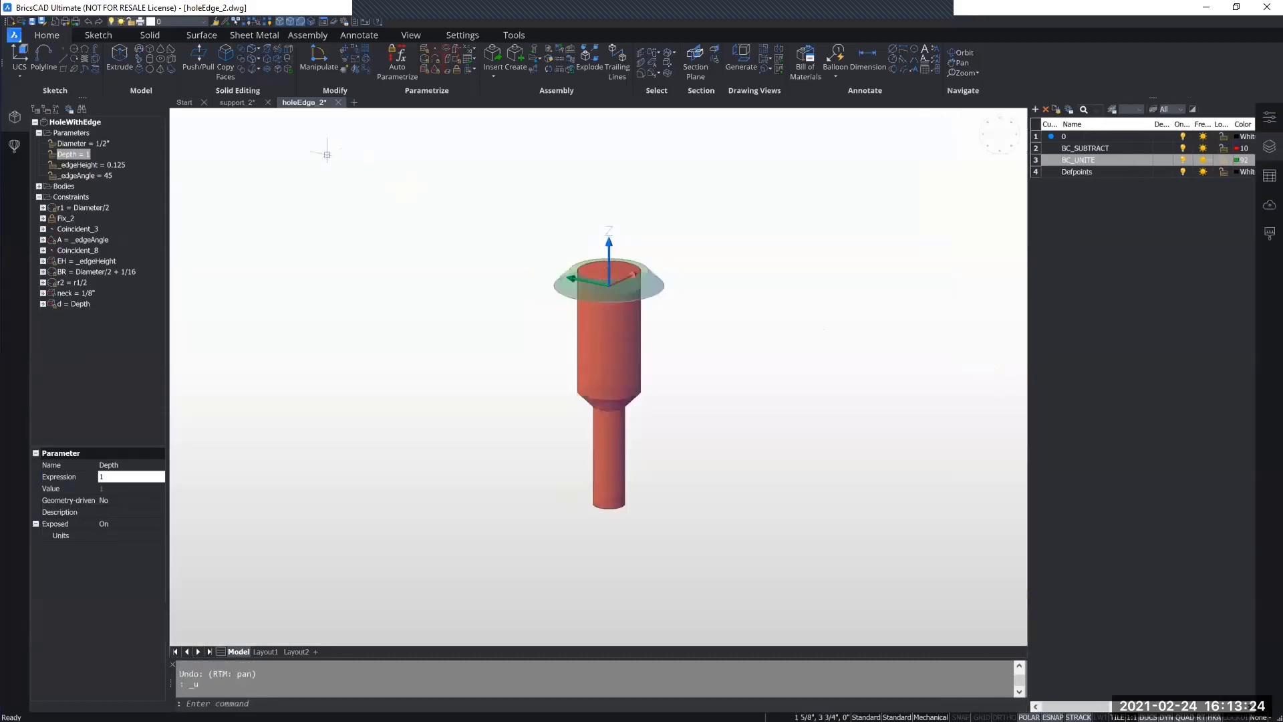
{"action": "left_click", "coordinate": [338, 102]}
{"action": "left_click", "coordinate": [671, 364]}
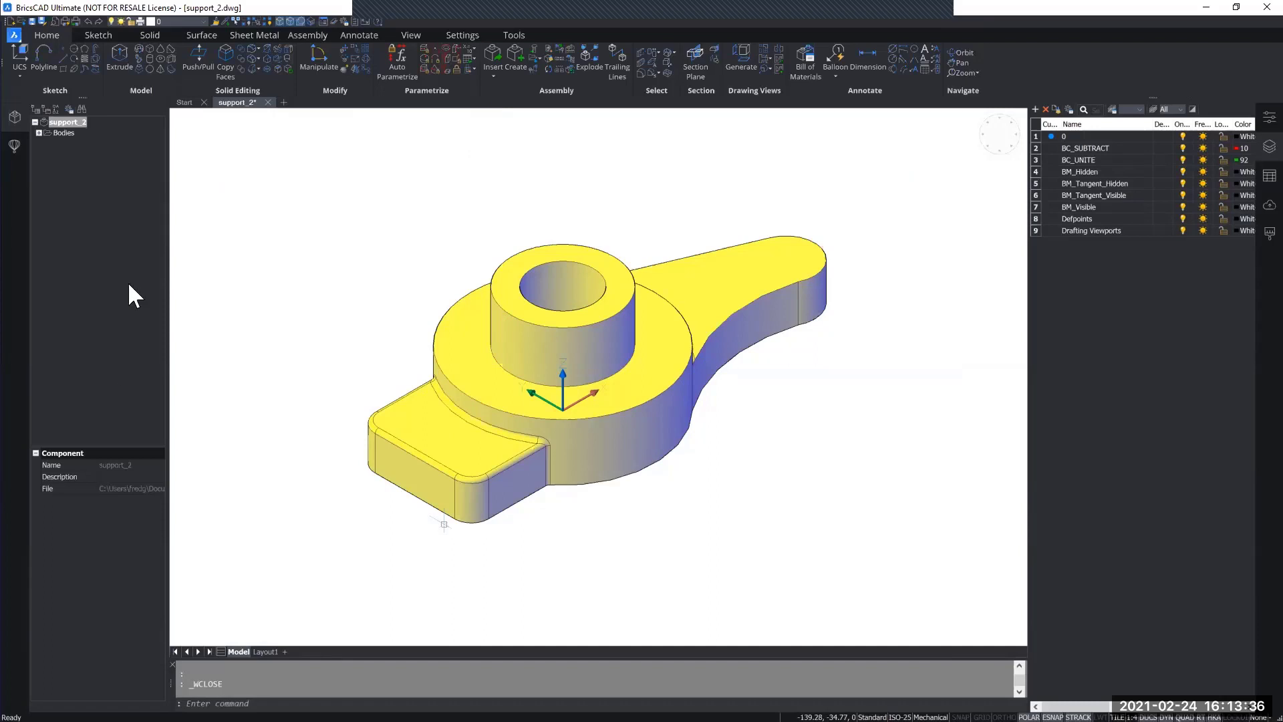
Step: Start inserting a component into the support and choose holeEdge_2.dwg from the features folder
{"action": "mouse_move", "coordinate": [352, 238]}
{"action": "middle_mouse_down", "text": "shift"}
{"action": "mouse_move", "coordinate": [355, 254]}
{"action": "mouse_move", "coordinate": [359, 222]}
{"action": "middle_mouse_up", "text": "shift"}
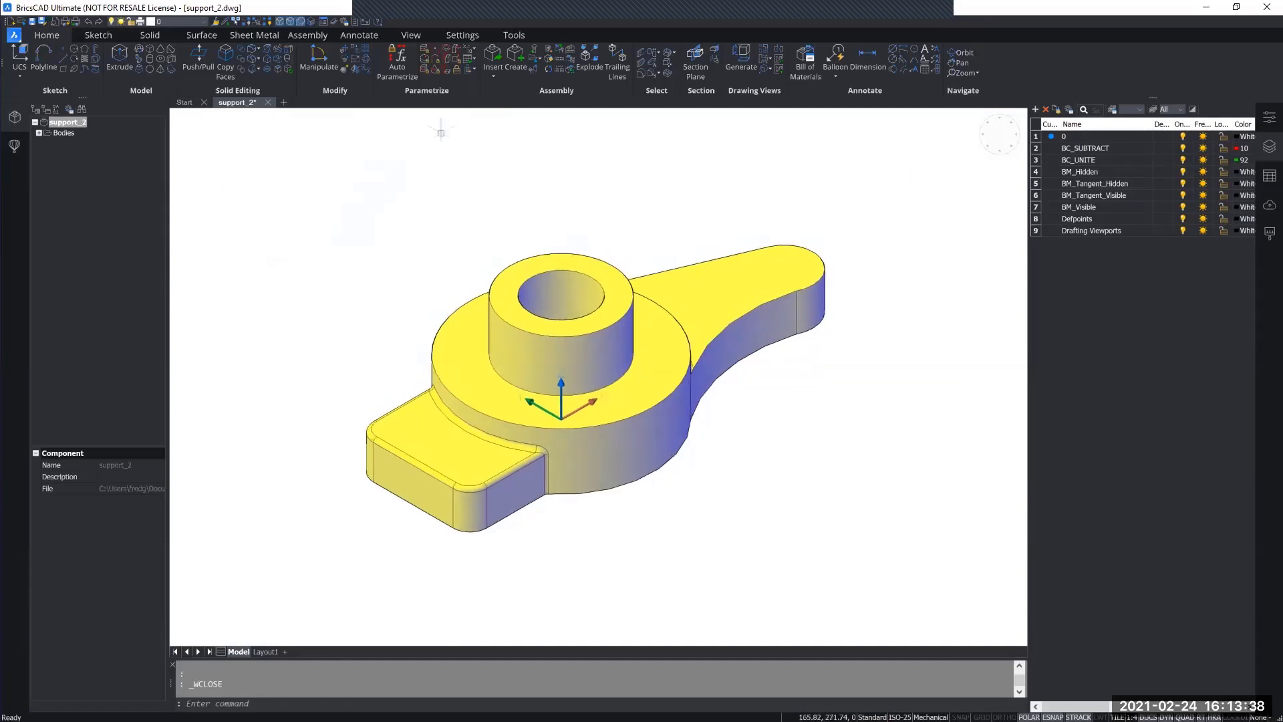
{"action": "left_click", "coordinate": [495, 58]}
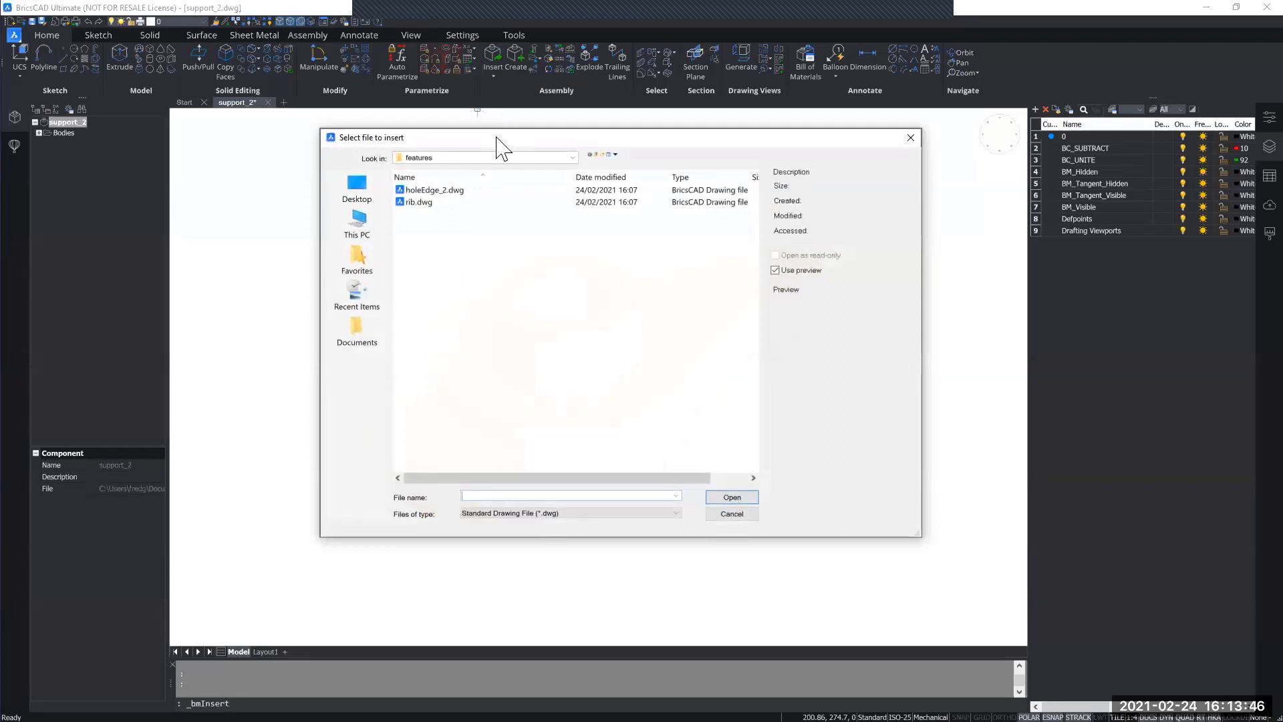
{"action": "left_click", "coordinate": [572, 157]}
{"action": "scroll", "coordinate": [486, 199], "scroll_direction": "up", "scroll_amount": 3}
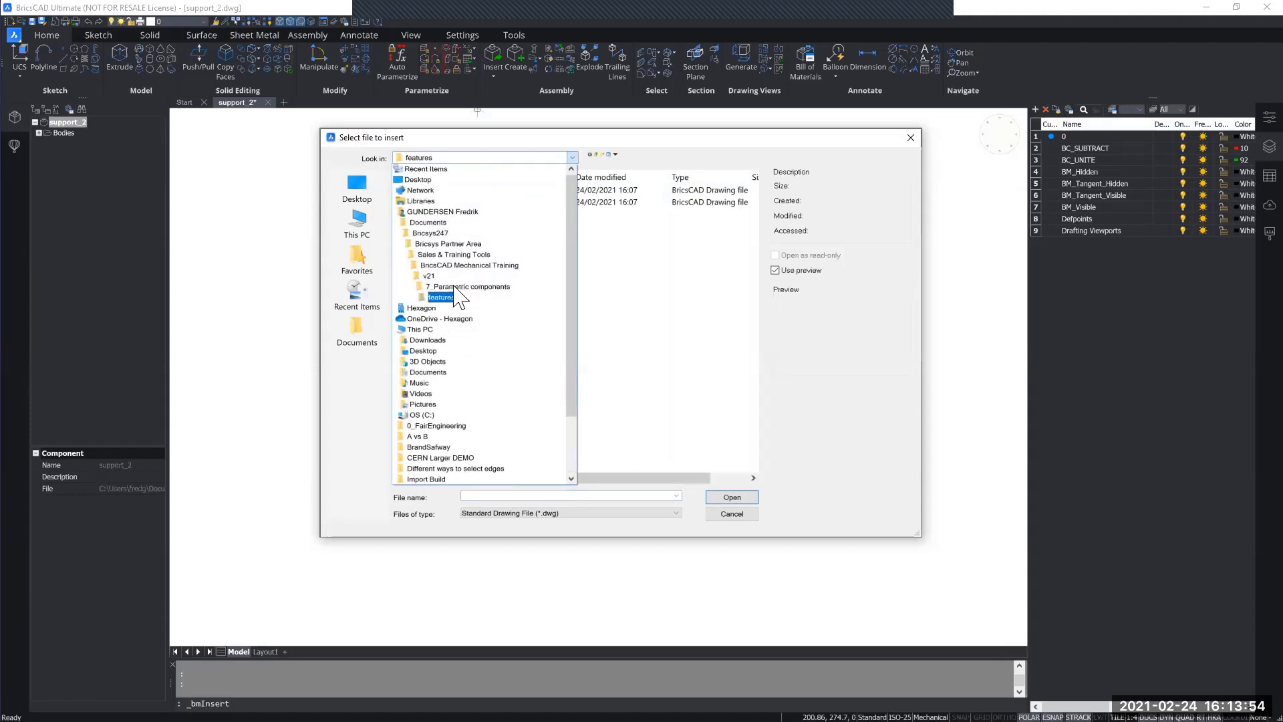
{"action": "left_click", "coordinate": [440, 297]}
{"action": "left_click", "coordinate": [443, 192]}
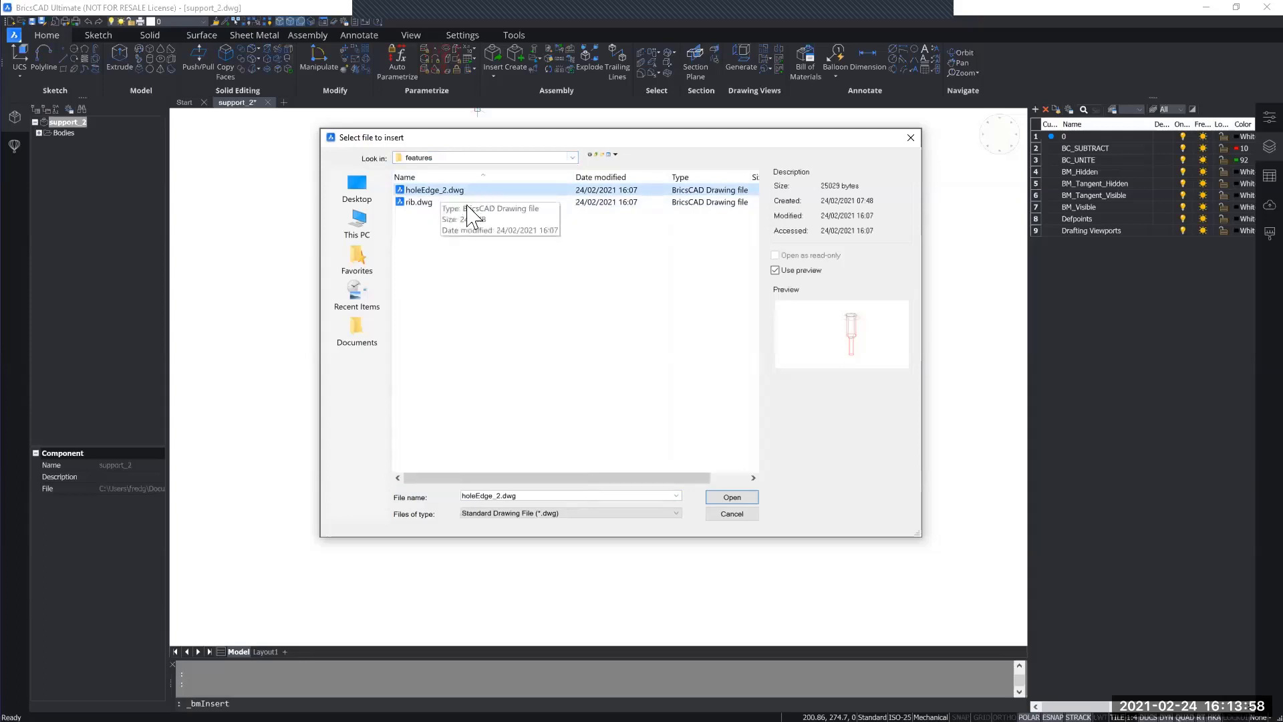
{"action": "left_click", "coordinate": [731, 497]}
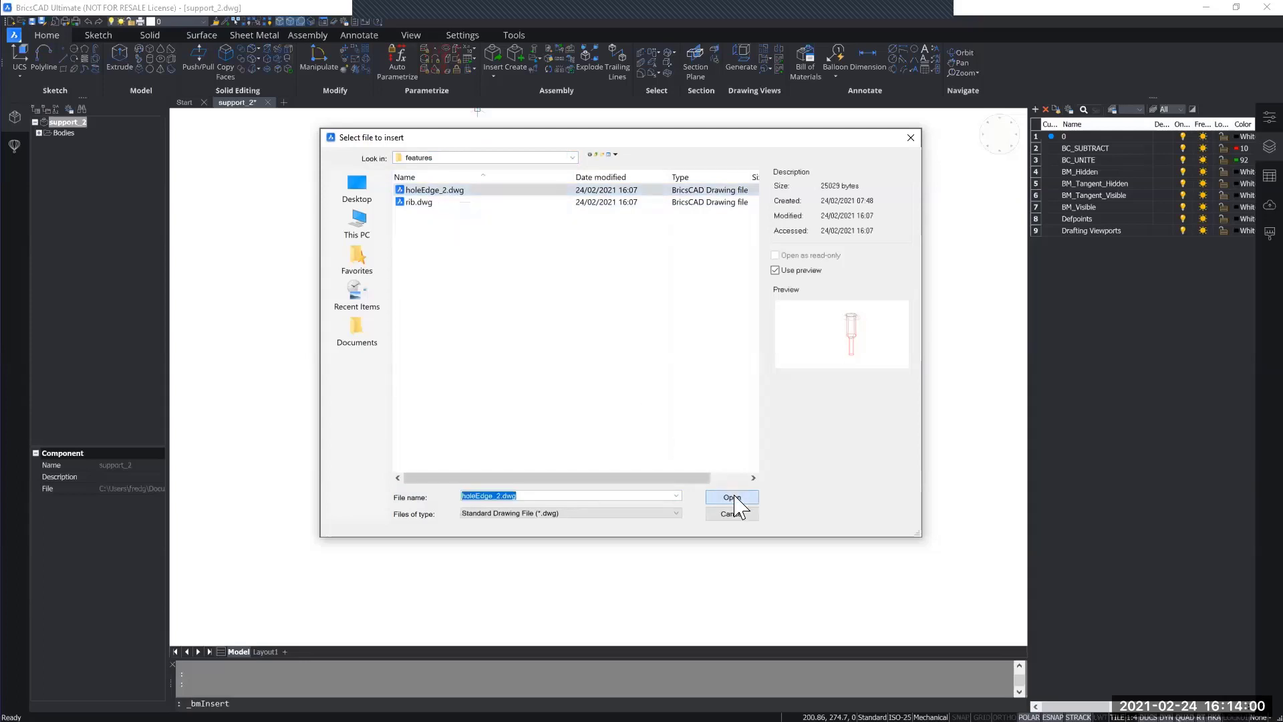
Step: Place the HoleWithEdge component on the top face of the rectangular lug, snapped to the centre of its front rounded corner
{"action": "middle_click_drag", "start_coordinate": [744, 522], "coordinate": [696, 469]}
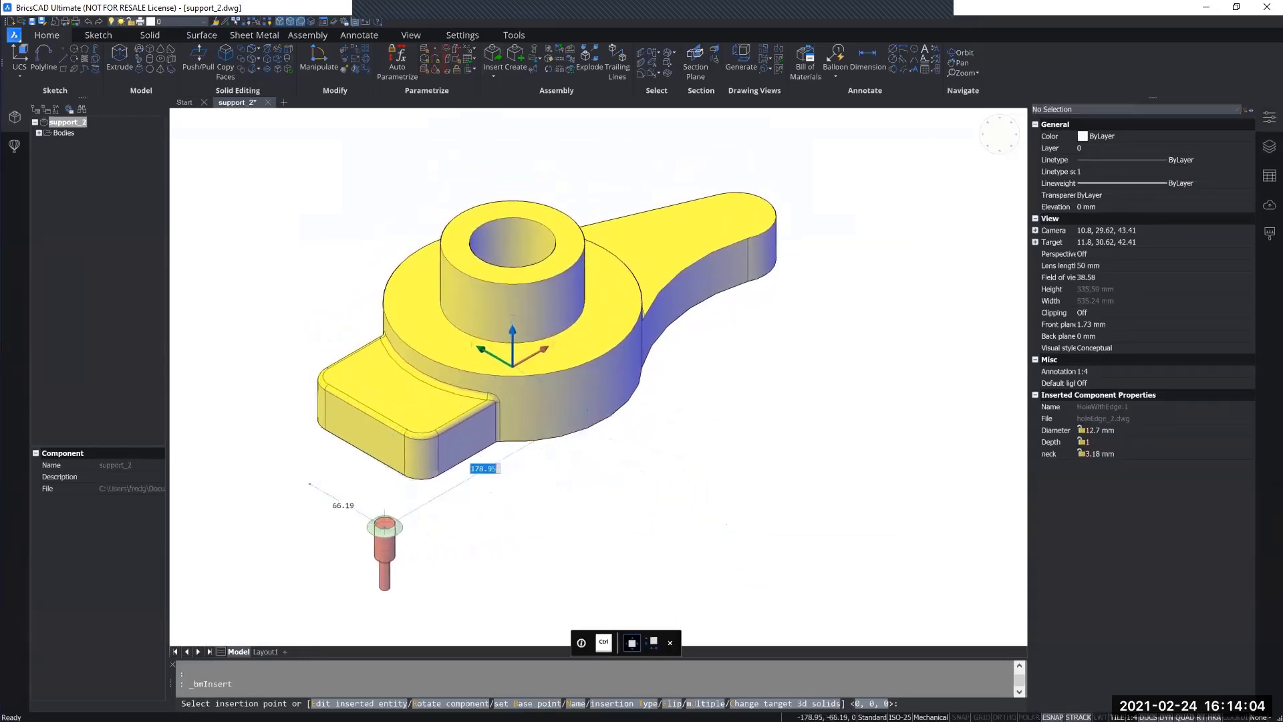
{"action": "middle_click_drag", "start_coordinate": [381, 518], "coordinate": [478, 519]}
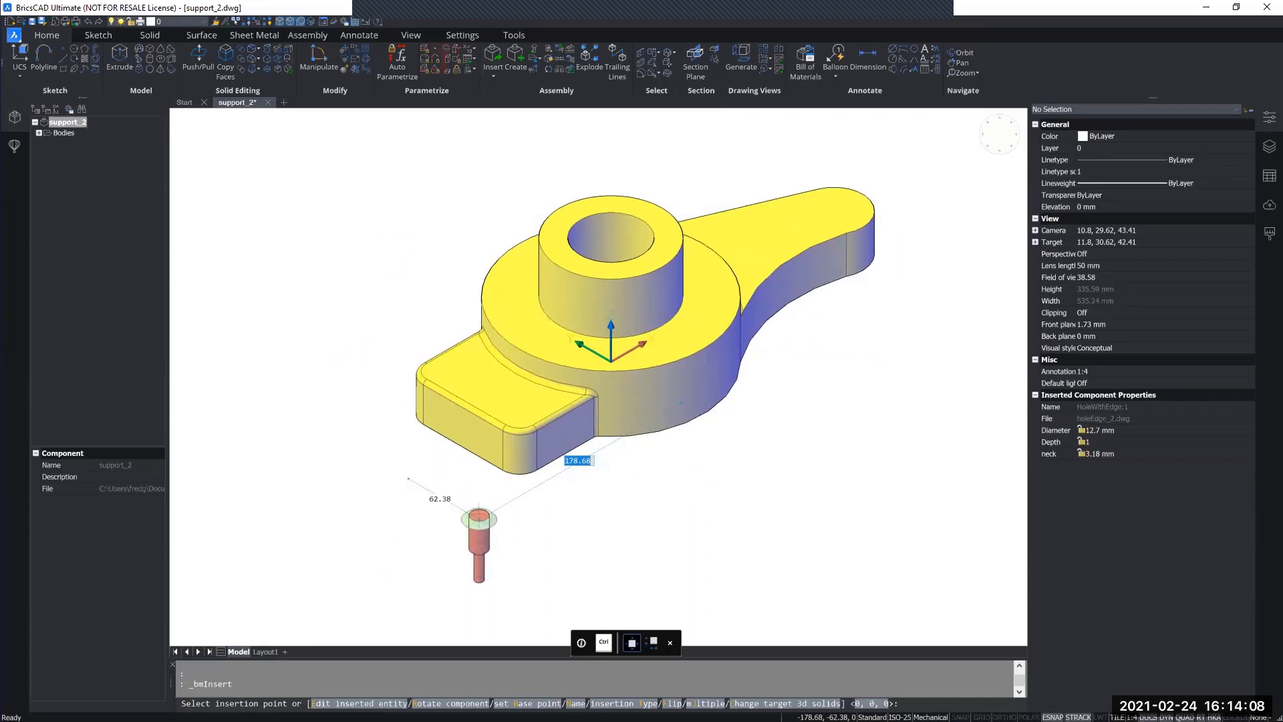
{"action": "middle_click_drag", "start_coordinate": [478, 518], "coordinate": [476, 526], "text": "shift"}
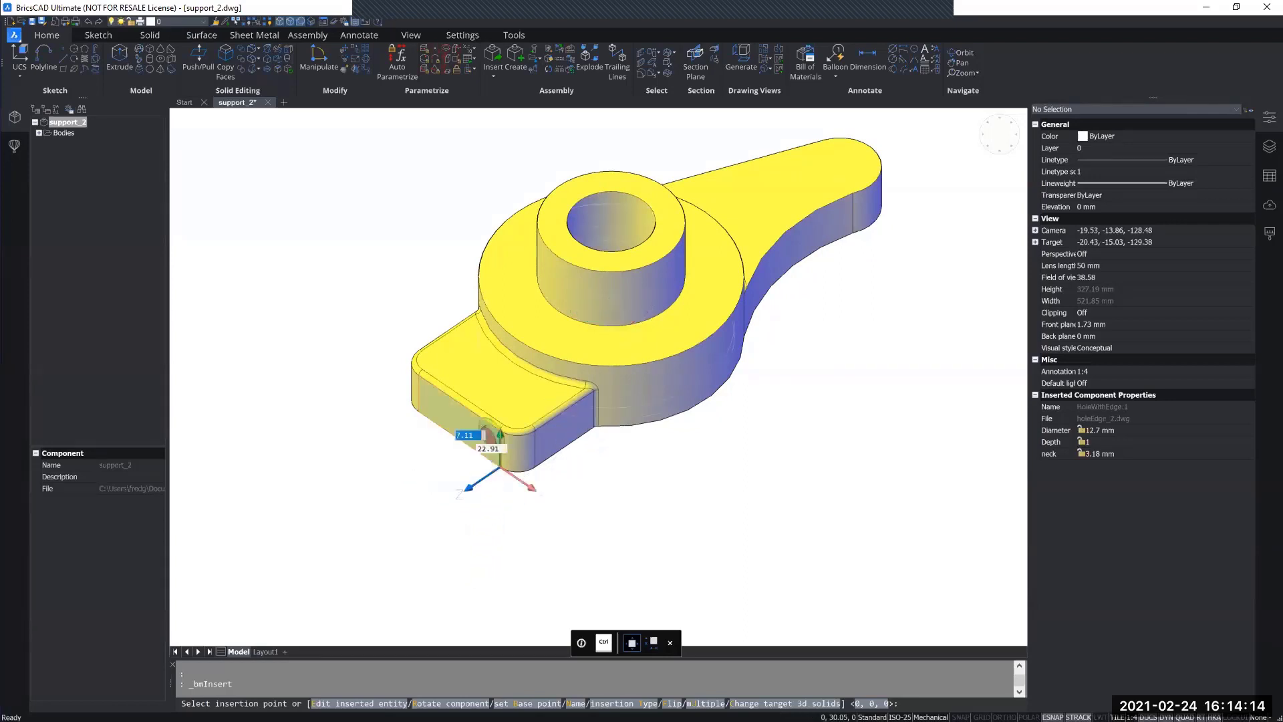
{"action": "scroll", "coordinate": [487, 437], "scroll_direction": "up", "scroll_amount": 5}
{"action": "scroll", "coordinate": [525, 403], "scroll_direction": "up", "scroll_amount": 3}
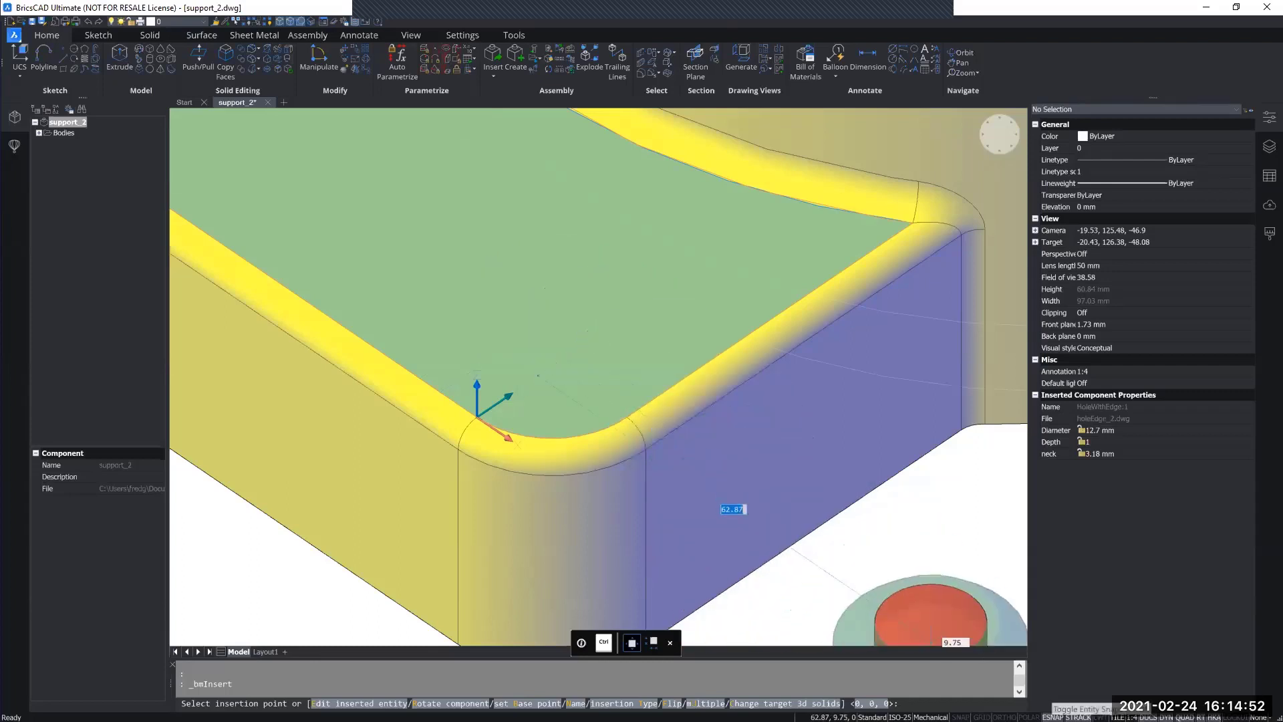
{"action": "right_click", "coordinate": [1055, 717]}
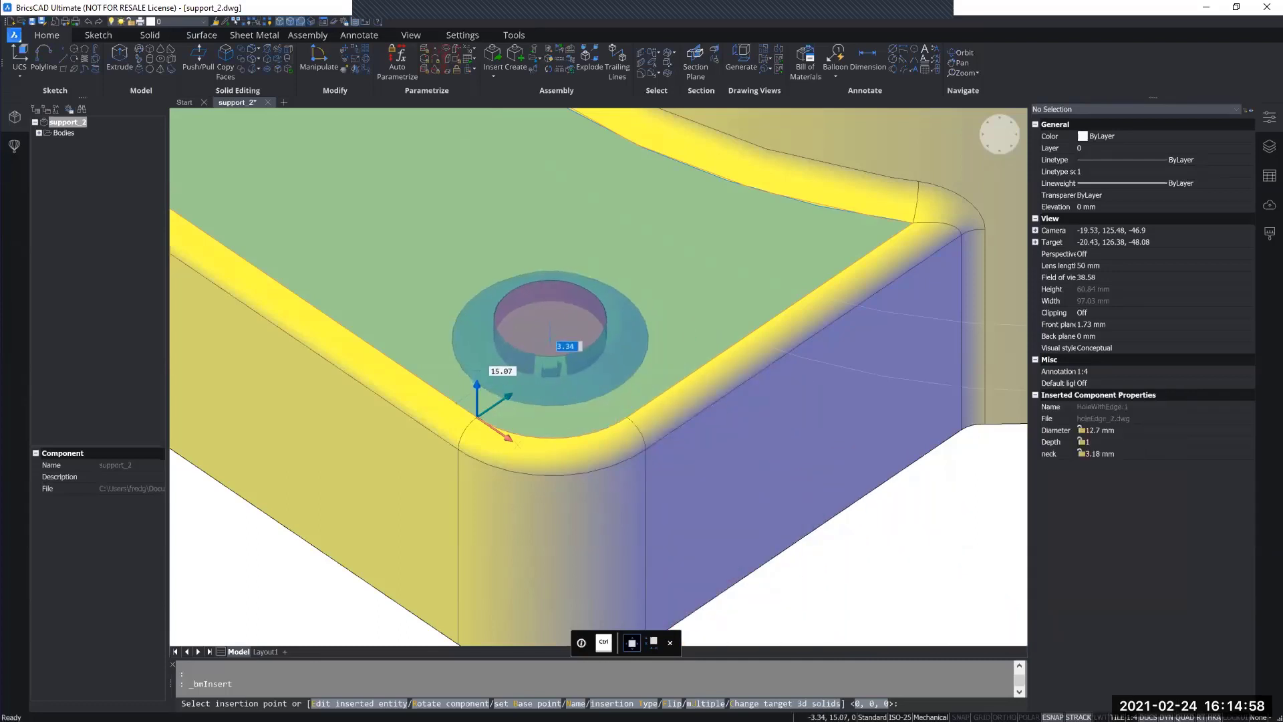
{"action": "right_click", "coordinate": [552, 336], "text": "ctrl"}
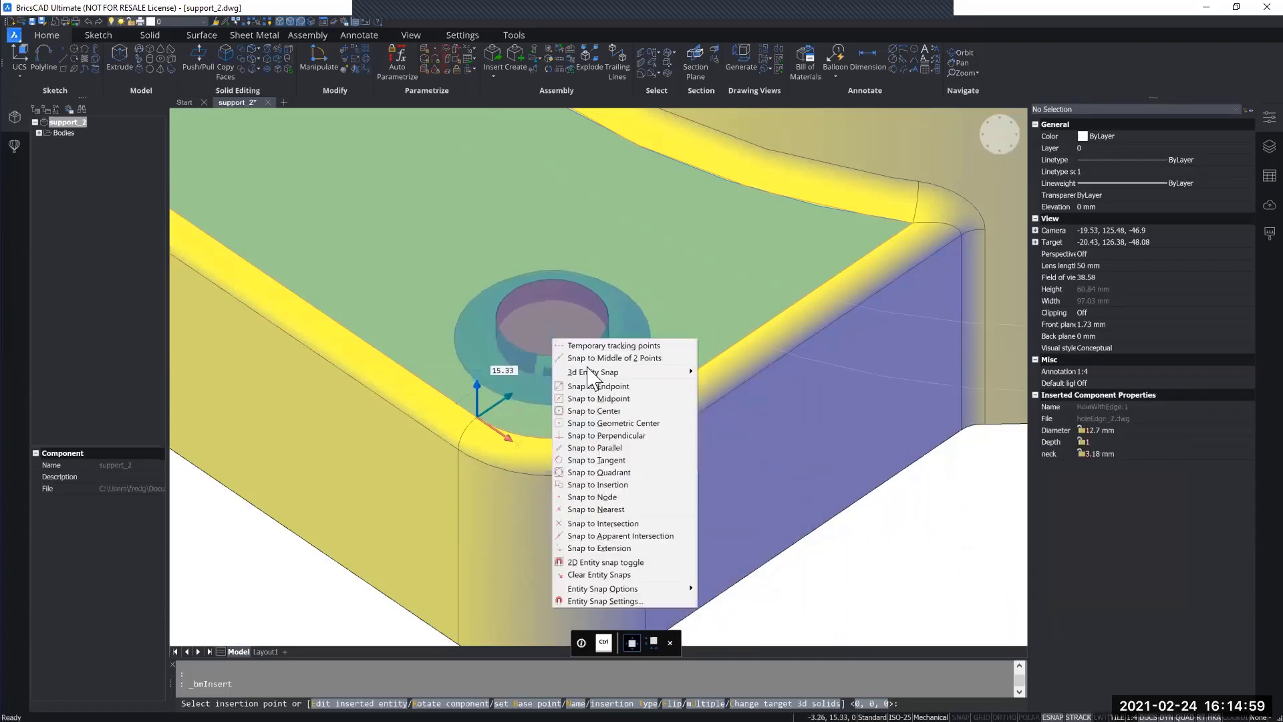
{"action": "left_click", "coordinate": [615, 410]}
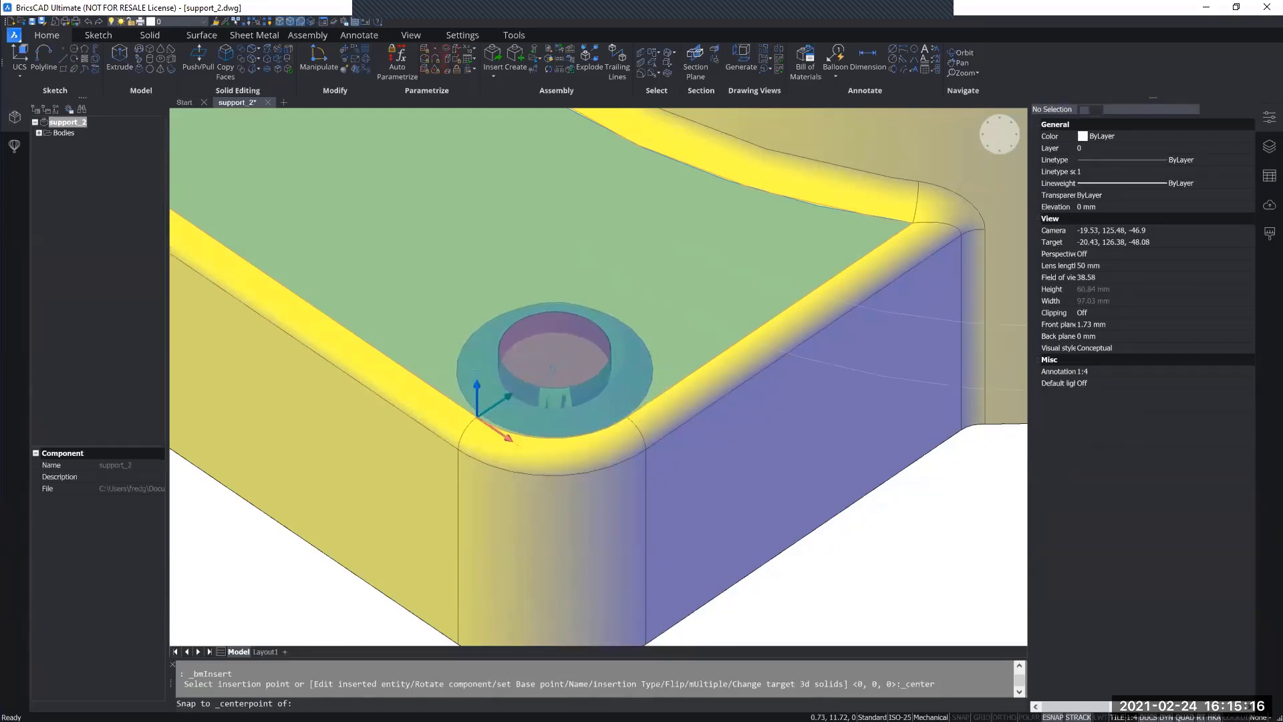
{"action": "left_click", "coordinate": [550, 368]}
{"action": "scroll", "coordinate": [816, 573], "scroll_direction": "down", "scroll_amount": 6}
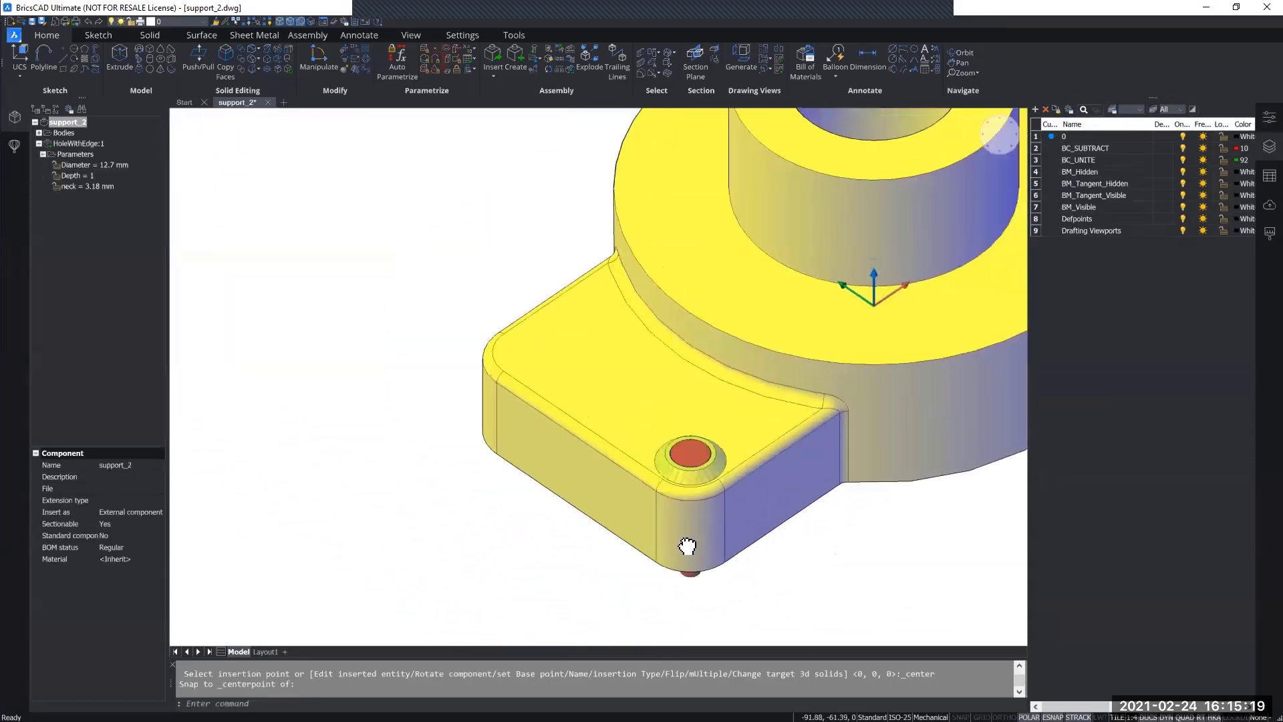
Step: Start another insertion of holeEdge_2.dwg with the Multiple option enabled
{"action": "middle_click_drag", "start_coordinate": [687, 546], "coordinate": [647, 548]}
{"action": "scroll", "coordinate": [661, 544], "scroll_direction": "down", "scroll_amount": 2}
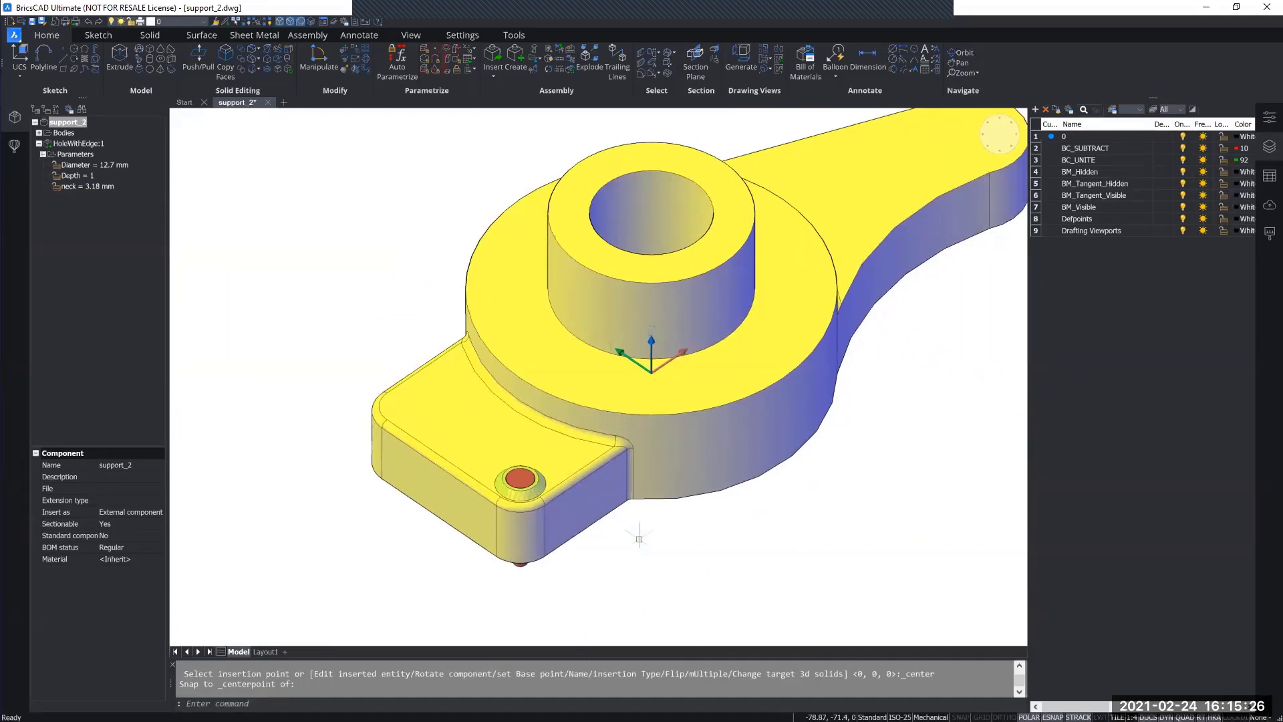
{"action": "left_click", "coordinate": [492, 63]}
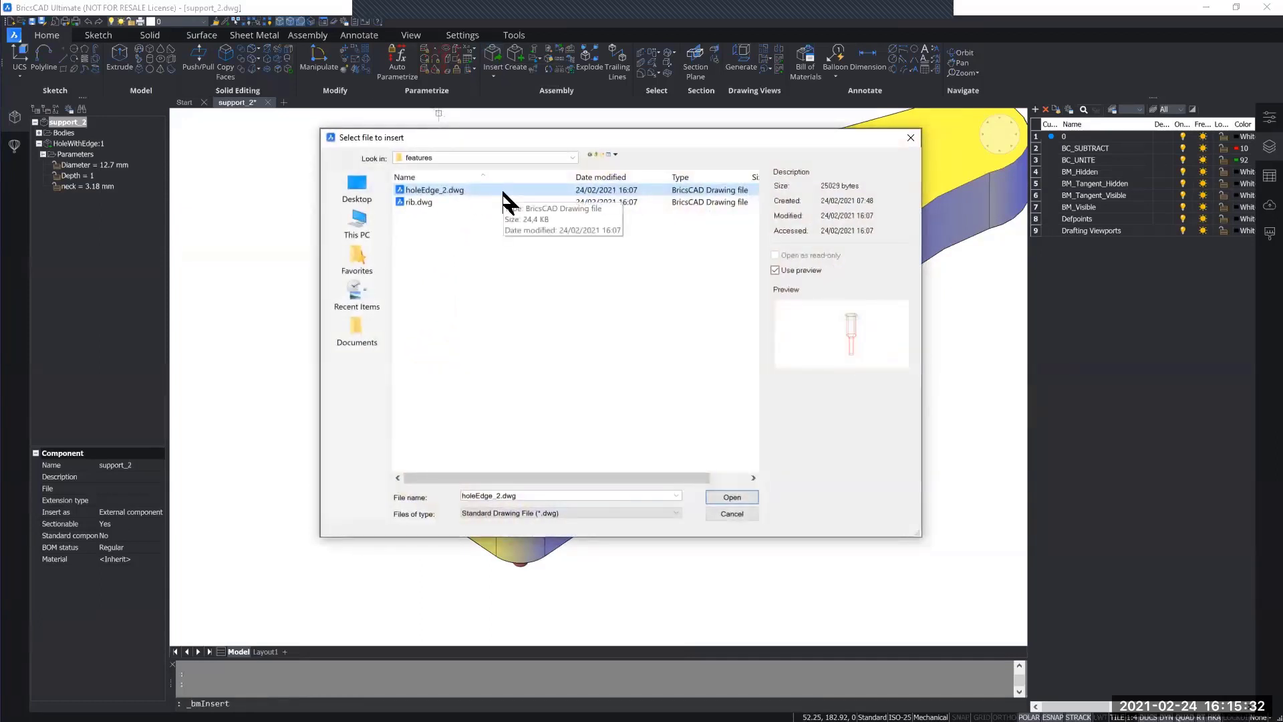
{"action": "double_click", "coordinate": [584, 190]}
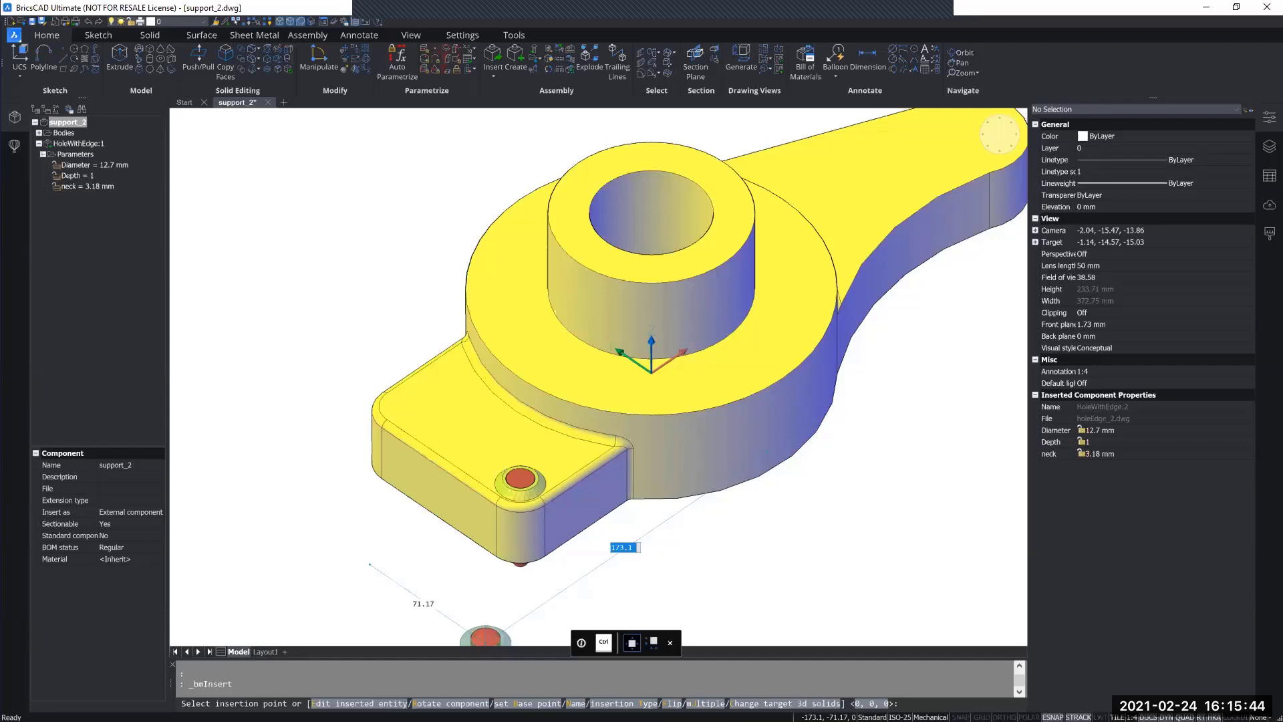
{"action": "type", "text": "U"}
{"action": "key", "text": "Return"}
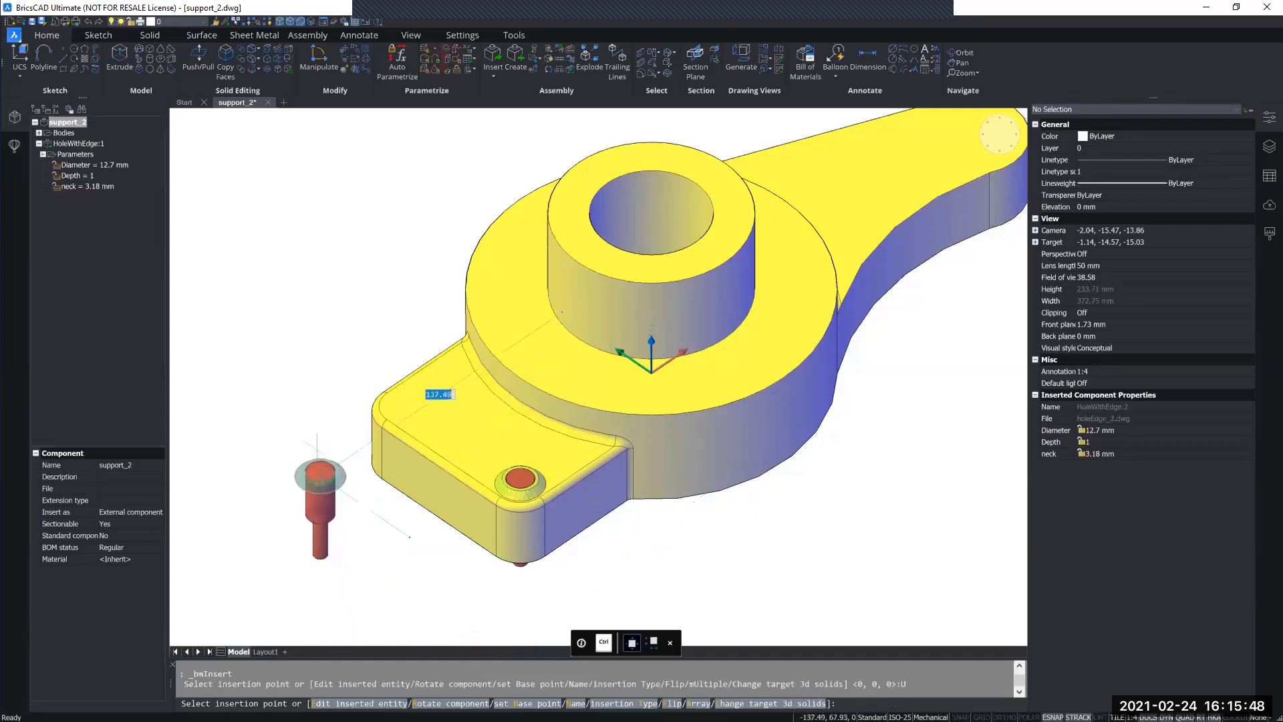
Step: Place a second HoleWithEdge on the lug's top face, at the centre of the other outer rounded corner
{"action": "scroll", "coordinate": [448, 413], "scroll_direction": "up", "scroll_amount": 3}
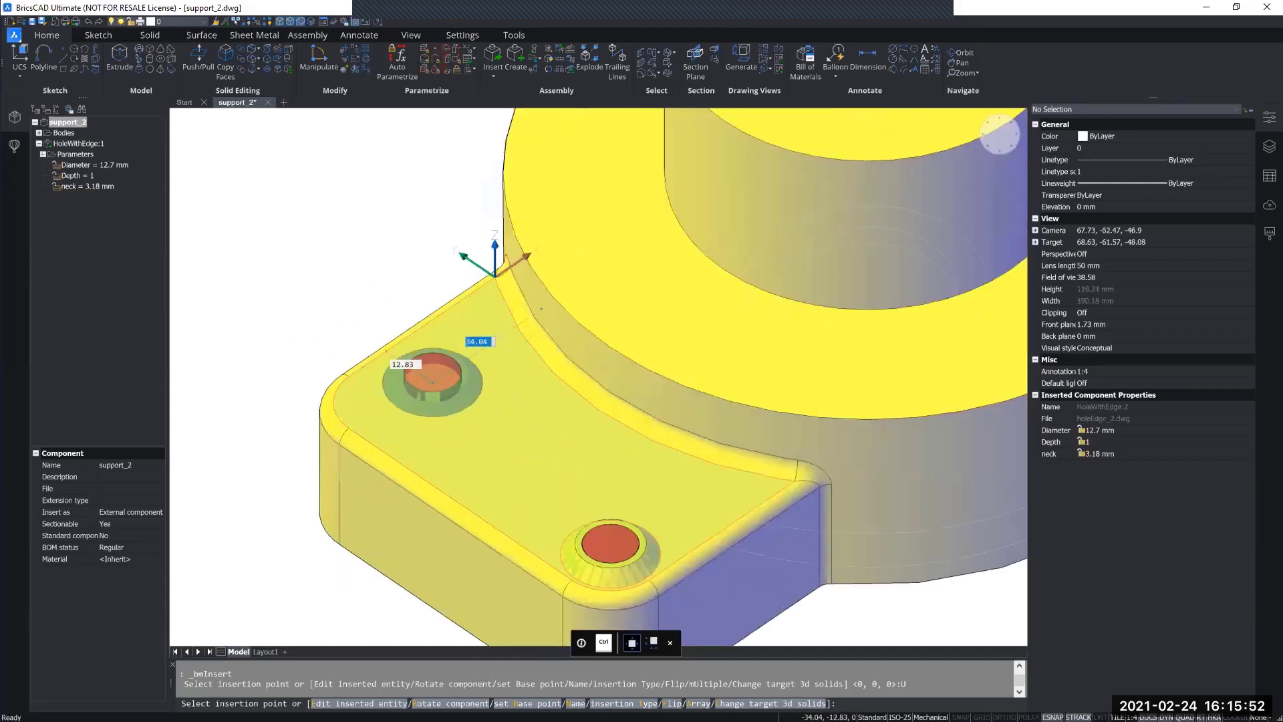
{"action": "scroll", "coordinate": [428, 415], "scroll_direction": "up", "scroll_amount": 3}
{"action": "scroll", "coordinate": [471, 455], "scroll_direction": "up", "scroll_amount": 2}
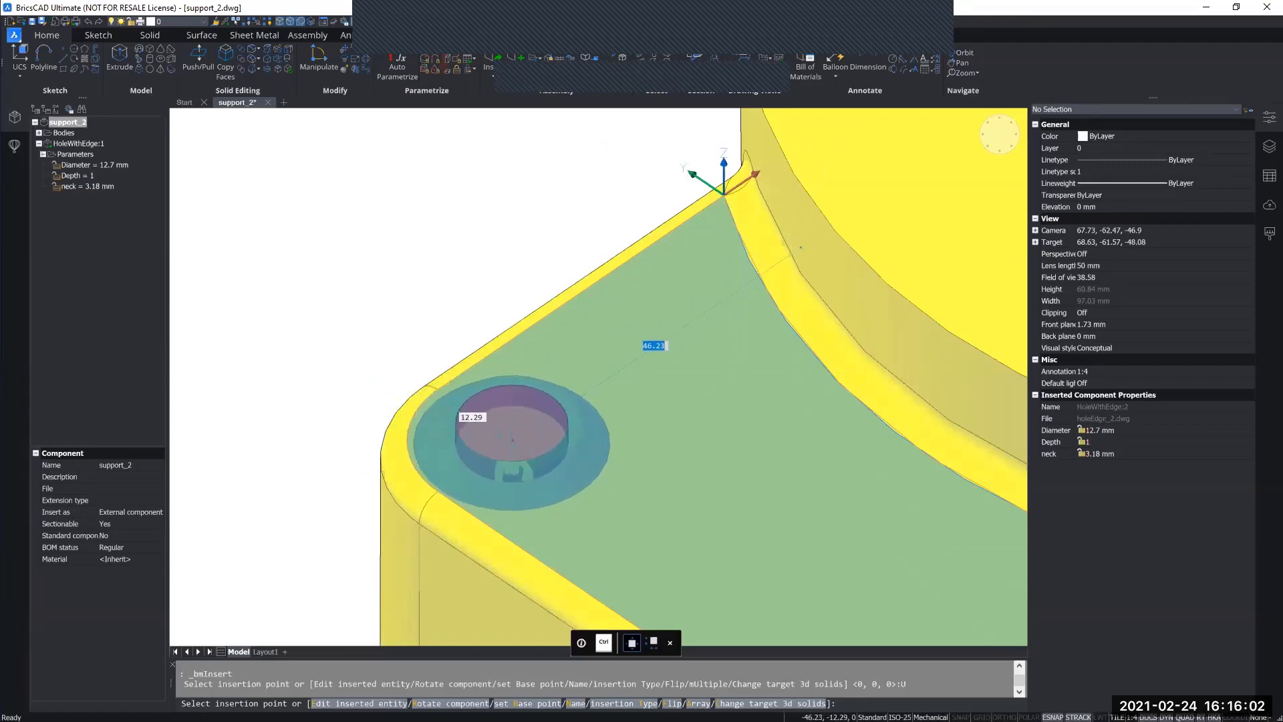
{"action": "left_click", "coordinate": [736, 520]}
Step: Place a third HoleWithEdge on the arm's top face, snapped to the centre of its rounded end, and finish the multiple insertion
{"action": "scroll", "coordinate": [736, 520], "scroll_direction": "down", "scroll_amount": 5}
{"action": "scroll", "coordinate": [468, 444], "scroll_direction": "down", "scroll_amount": 2}
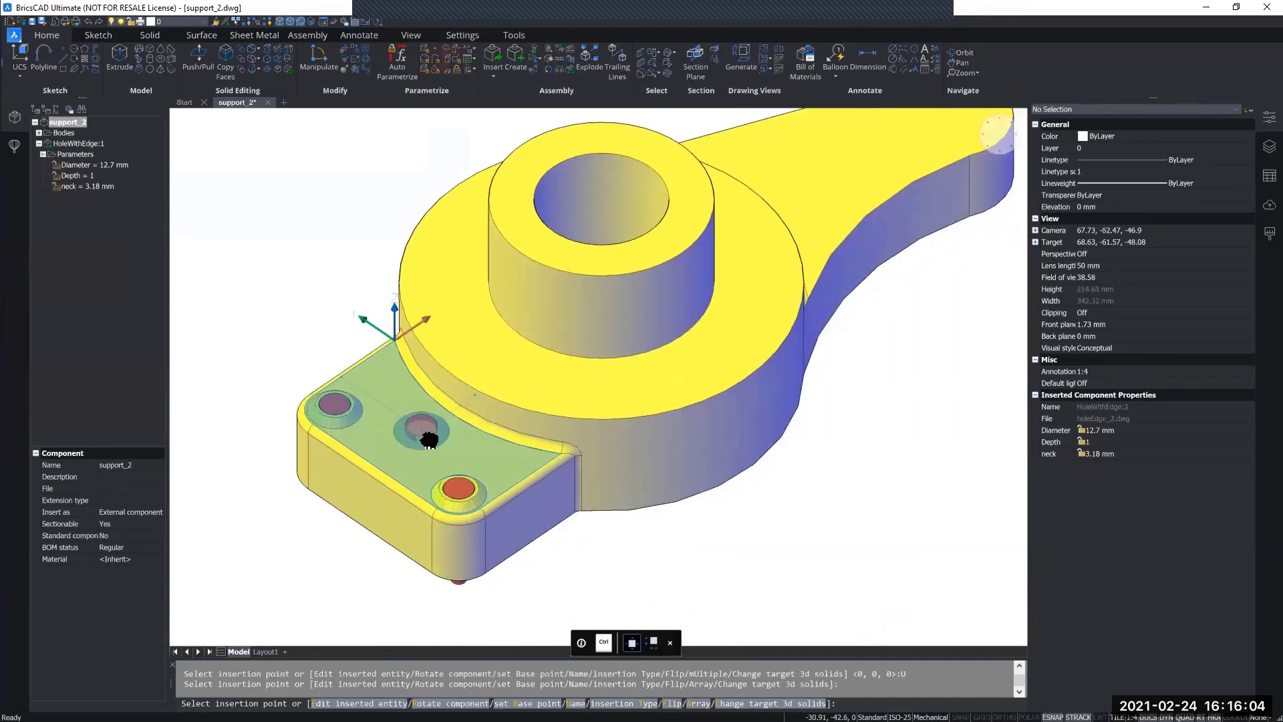
{"action": "scroll", "coordinate": [425, 433], "scroll_direction": "down", "scroll_amount": 2}
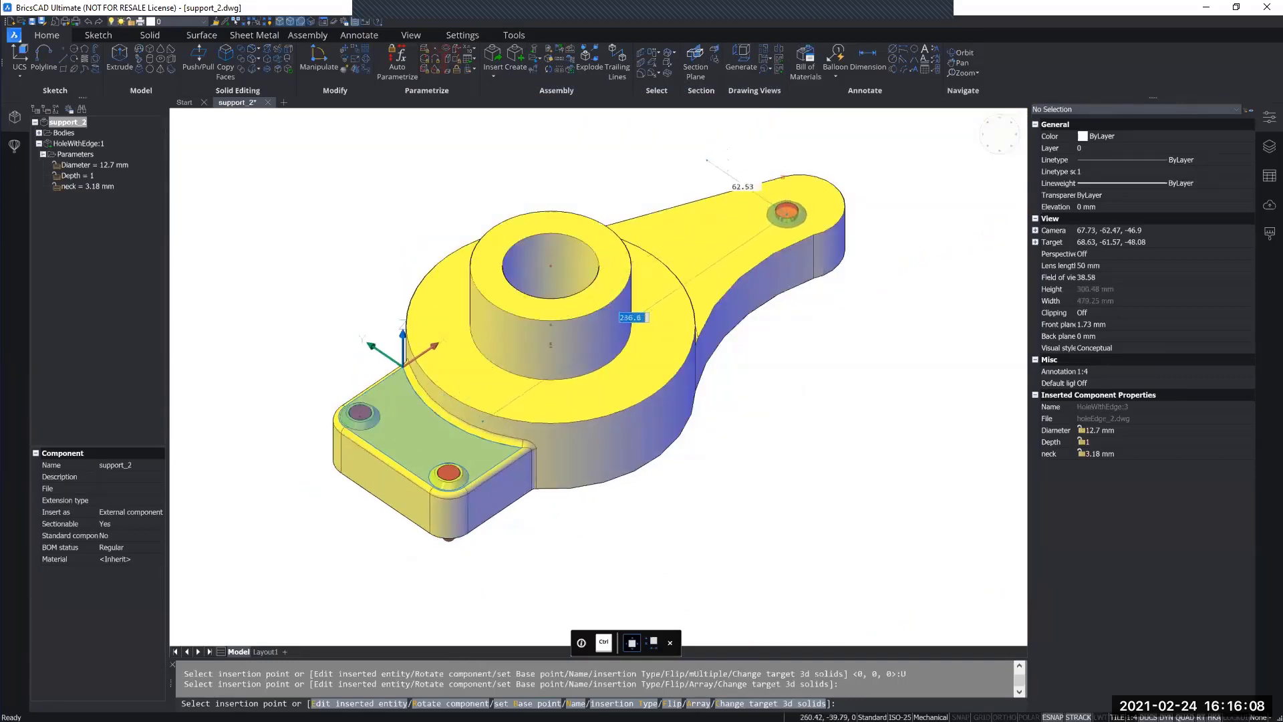
{"action": "middle_click_drag", "start_coordinate": [728, 242], "coordinate": [702, 295], "text": "shift"}
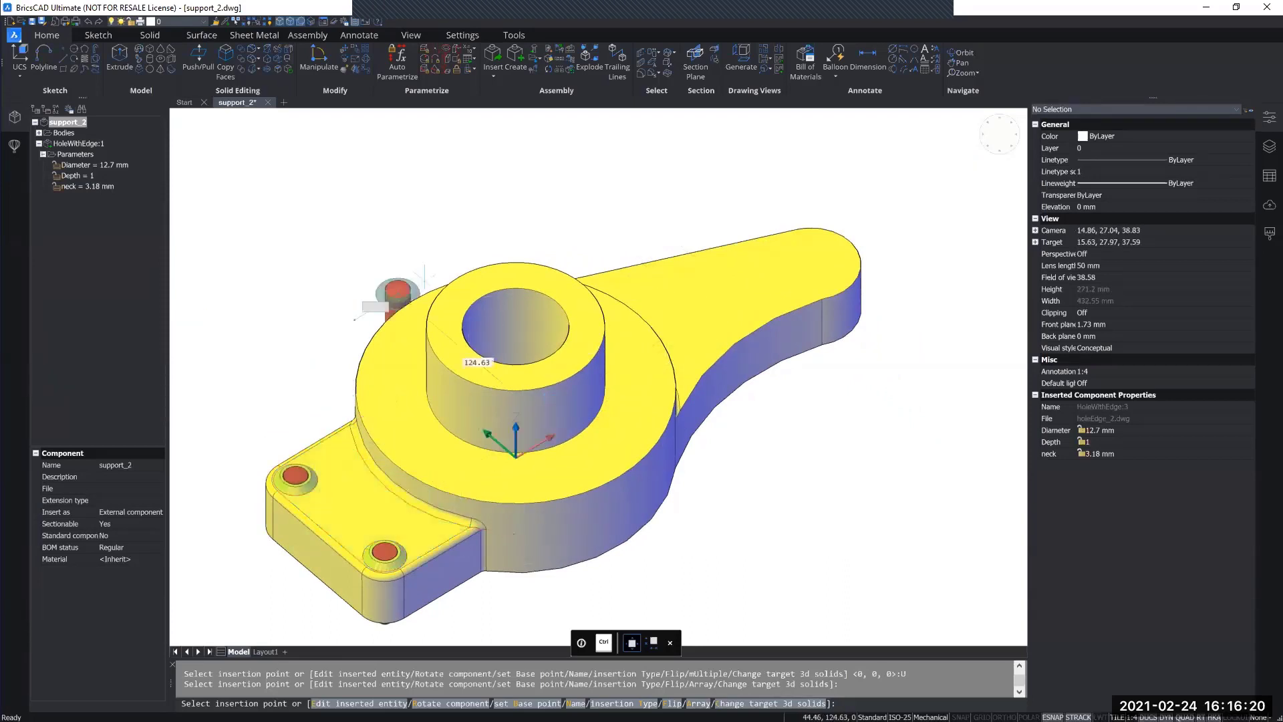
{"action": "scroll", "coordinate": [762, 289], "scroll_direction": "up", "scroll_amount": 3}
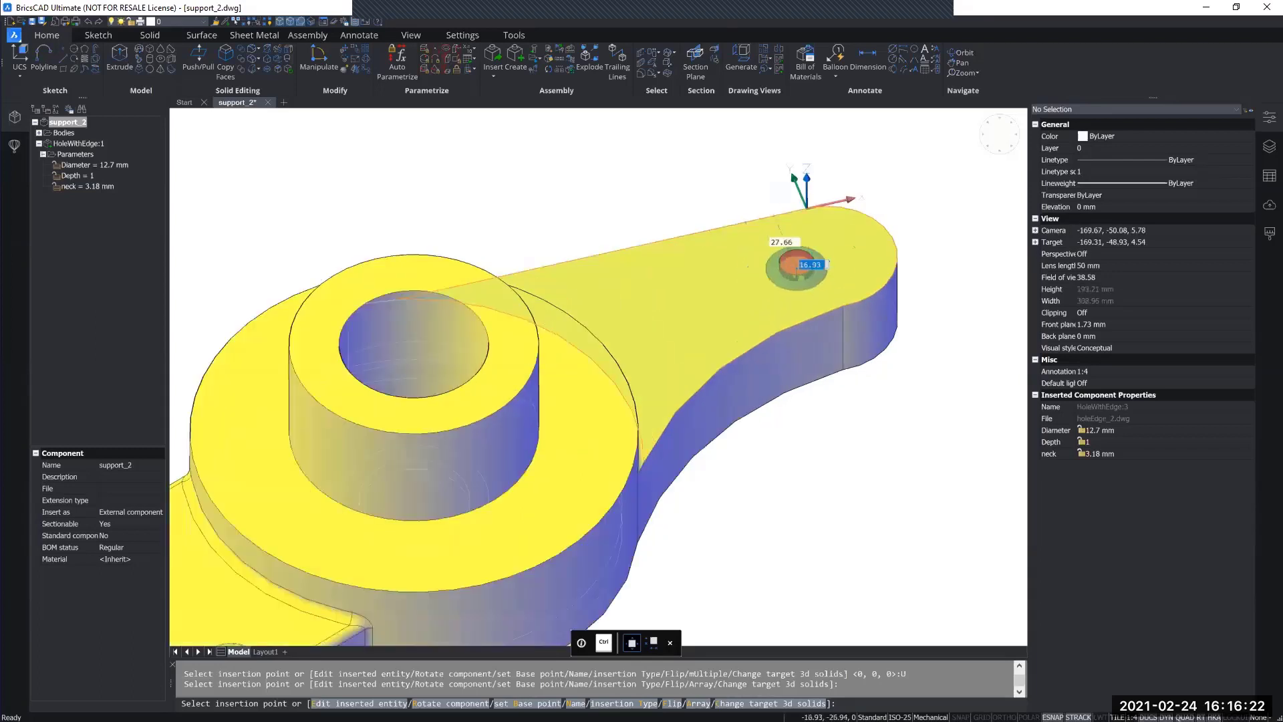
{"action": "middle_click_drag", "start_coordinate": [691, 296], "coordinate": [545, 391]}
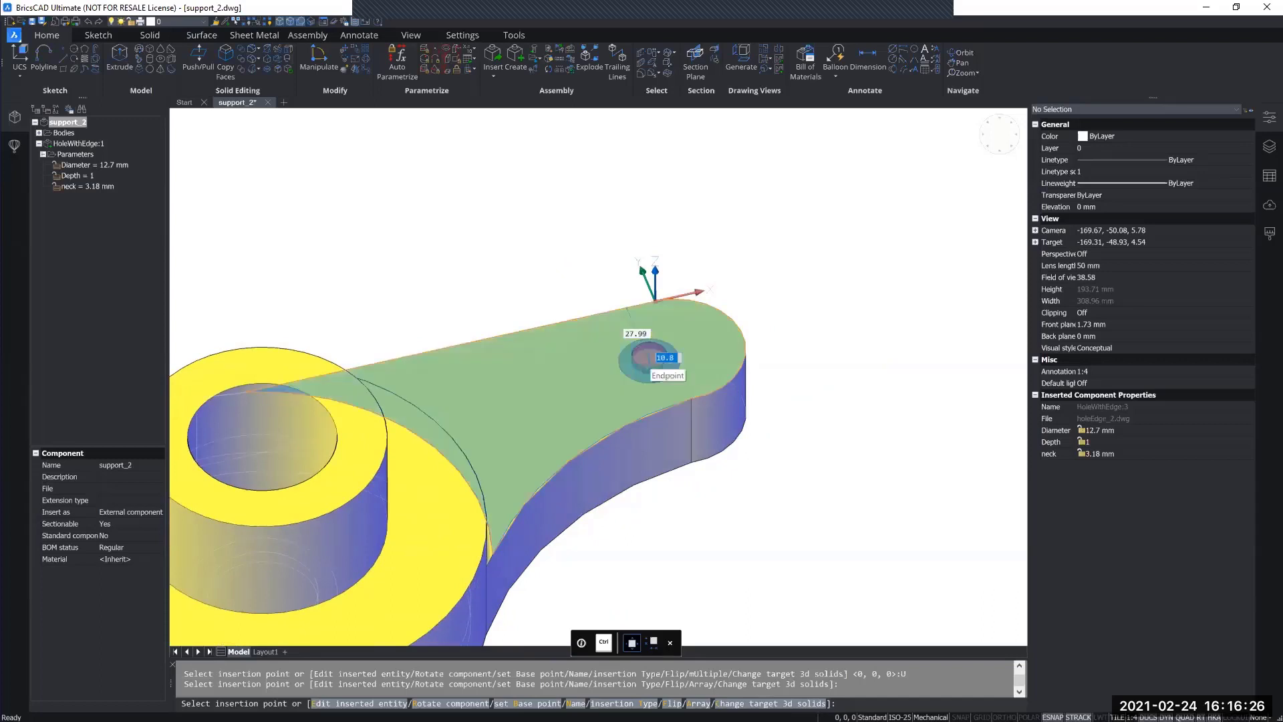
{"action": "scroll", "coordinate": [648, 355], "scroll_direction": "up", "scroll_amount": 3}
{"action": "scroll", "coordinate": [644, 361], "scroll_direction": "up", "scroll_amount": 2}
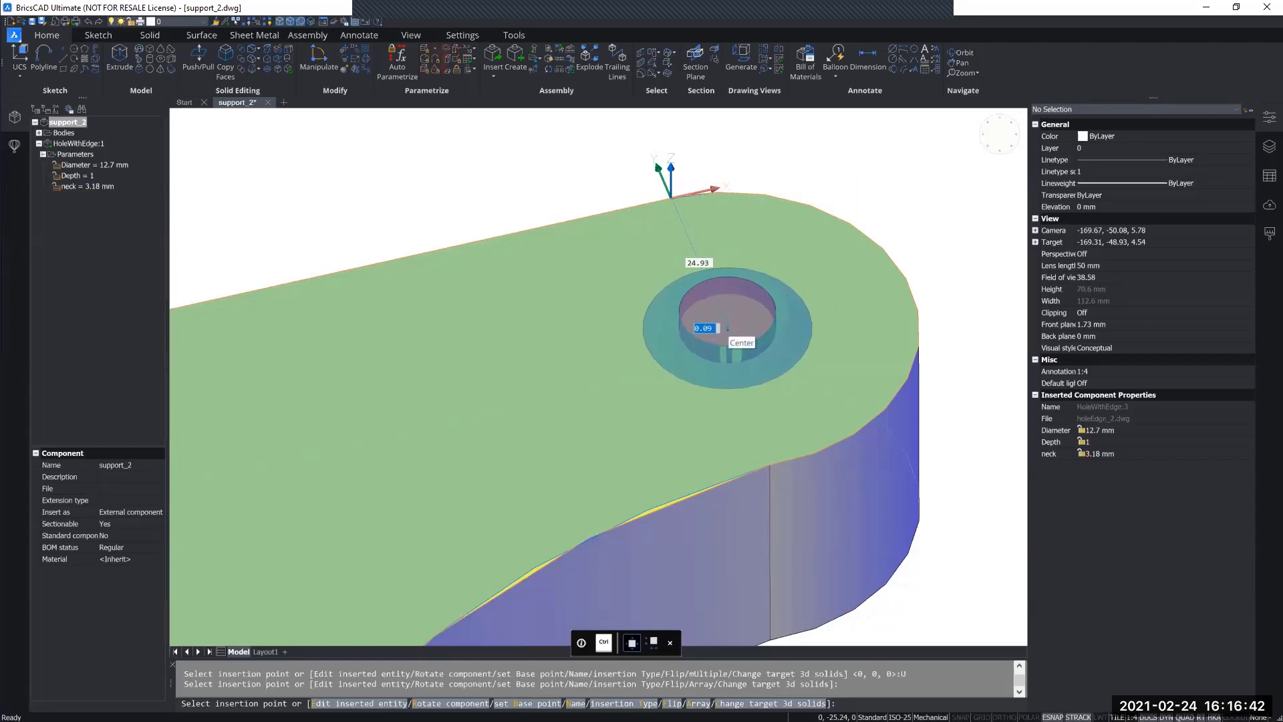
{"action": "left_click", "coordinate": [727, 329]}
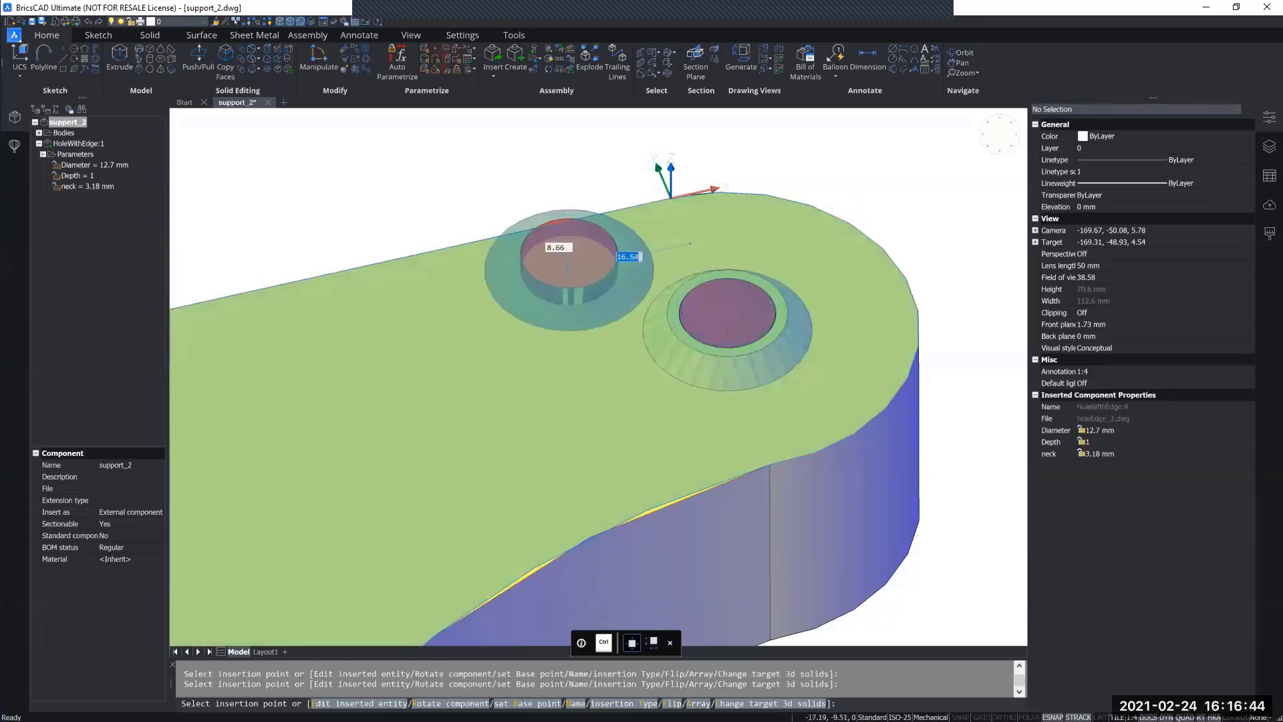
{"action": "scroll", "coordinate": [539, 352], "scroll_direction": "down", "scroll_amount": 5}
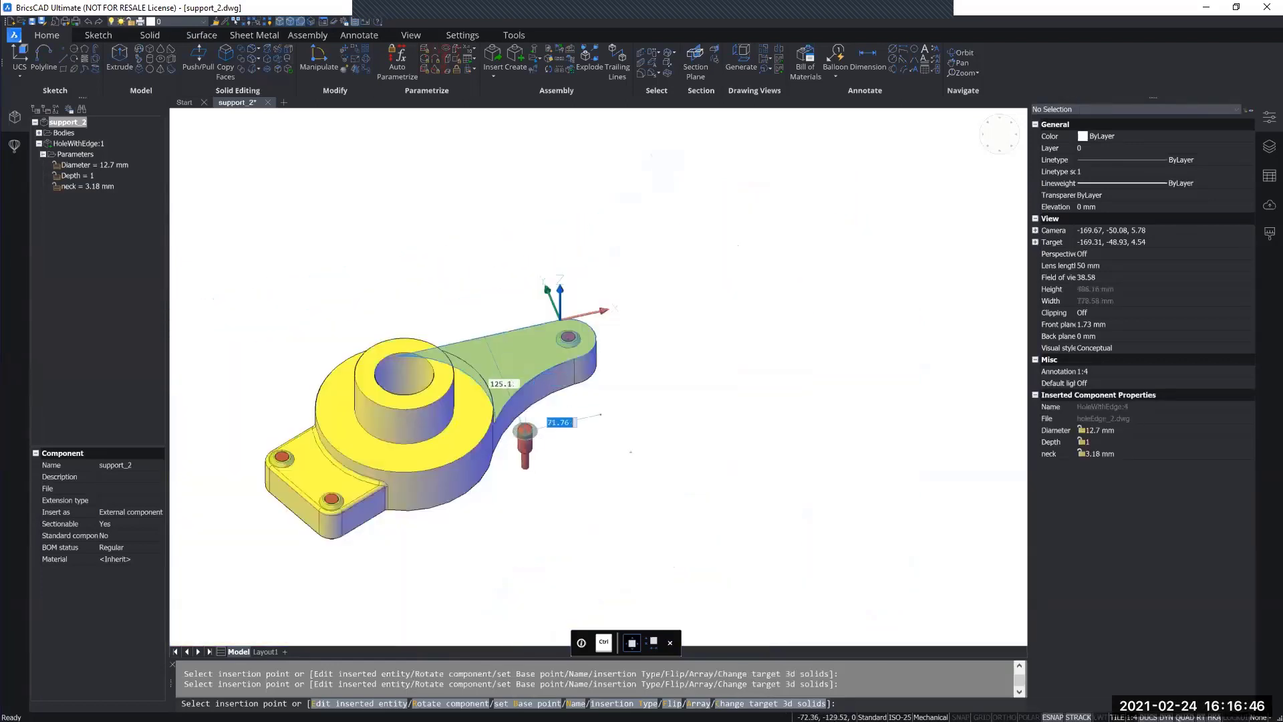
{"action": "middle_click_drag", "start_coordinate": [590, 428], "coordinate": [697, 397]}
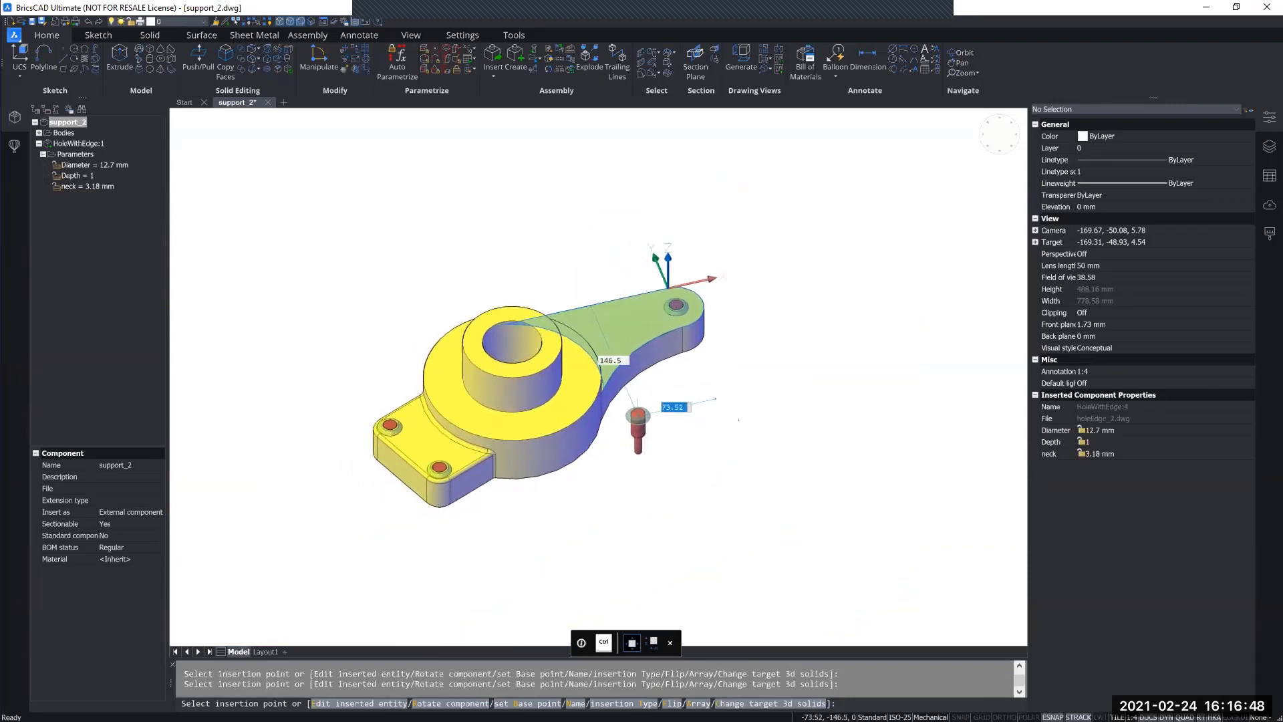
{"action": "key", "text": "Escape"}
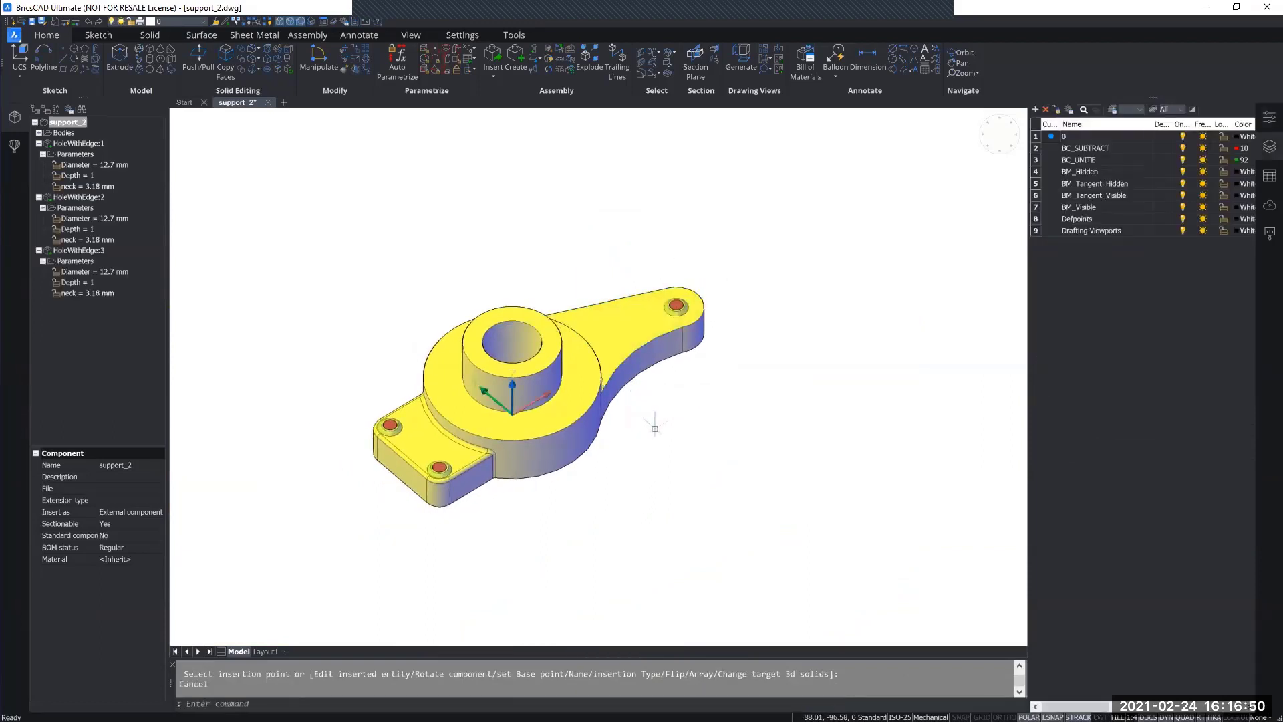
Step: Turn off the BC_SUBTRACT and BC_UNITE layers to hide the tool bodies of the inserted hole features
{"action": "middle_click_drag", "start_coordinate": [652, 436], "coordinate": [544, 427], "text": "shift"}
{"action": "scroll", "coordinate": [508, 513], "scroll_direction": "up", "scroll_amount": 8}
{"action": "scroll", "coordinate": [545, 433], "scroll_direction": "down", "scroll_amount": 7}
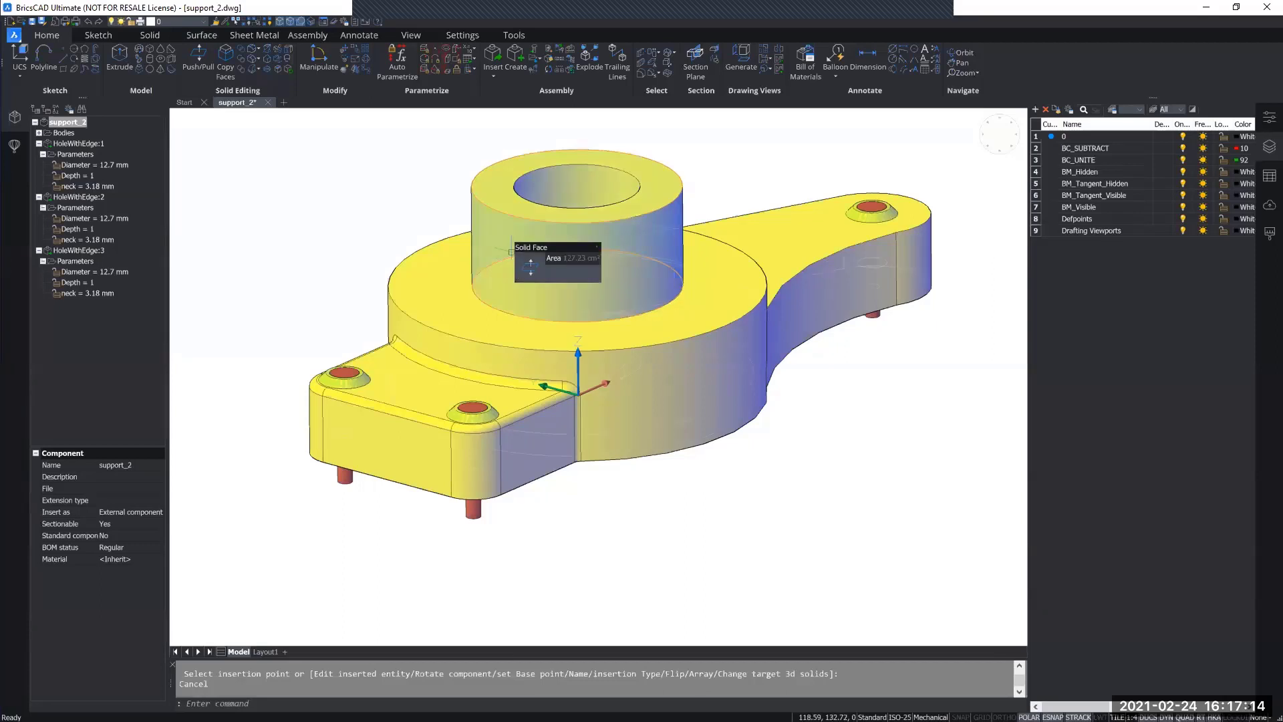
{"action": "left_click", "coordinate": [205, 23]}
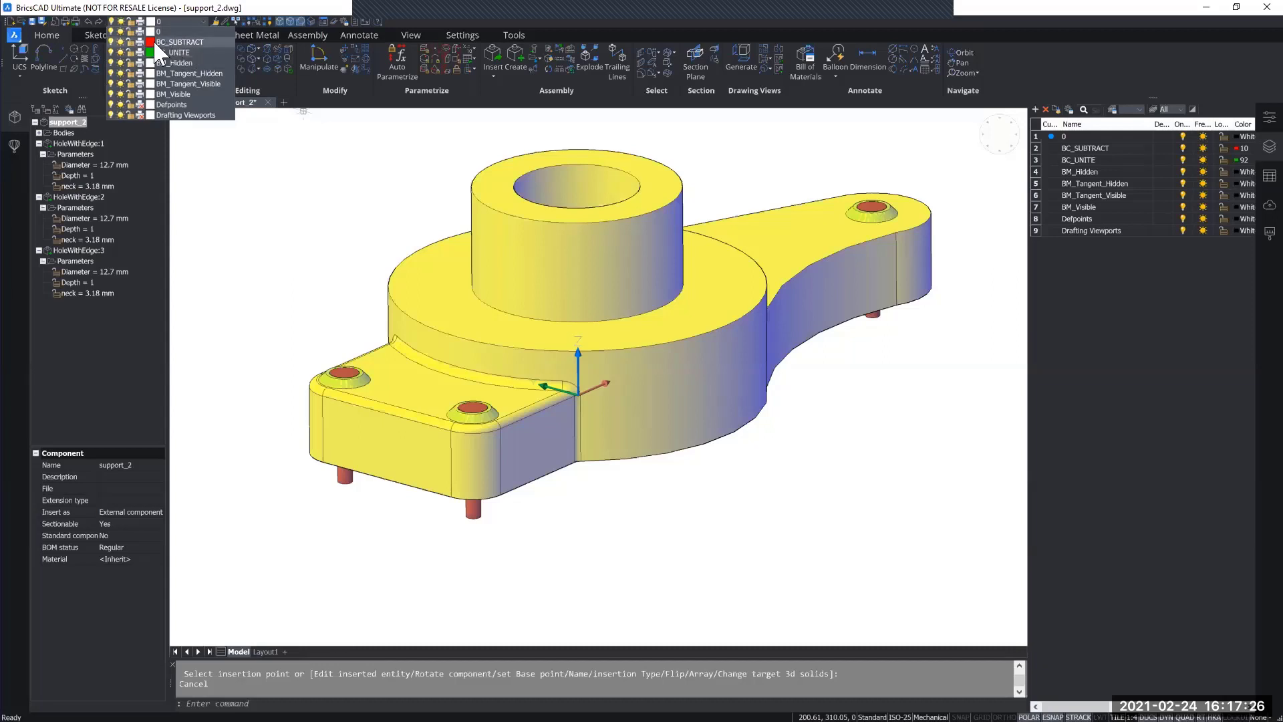
{"action": "left_click", "coordinate": [111, 42]}
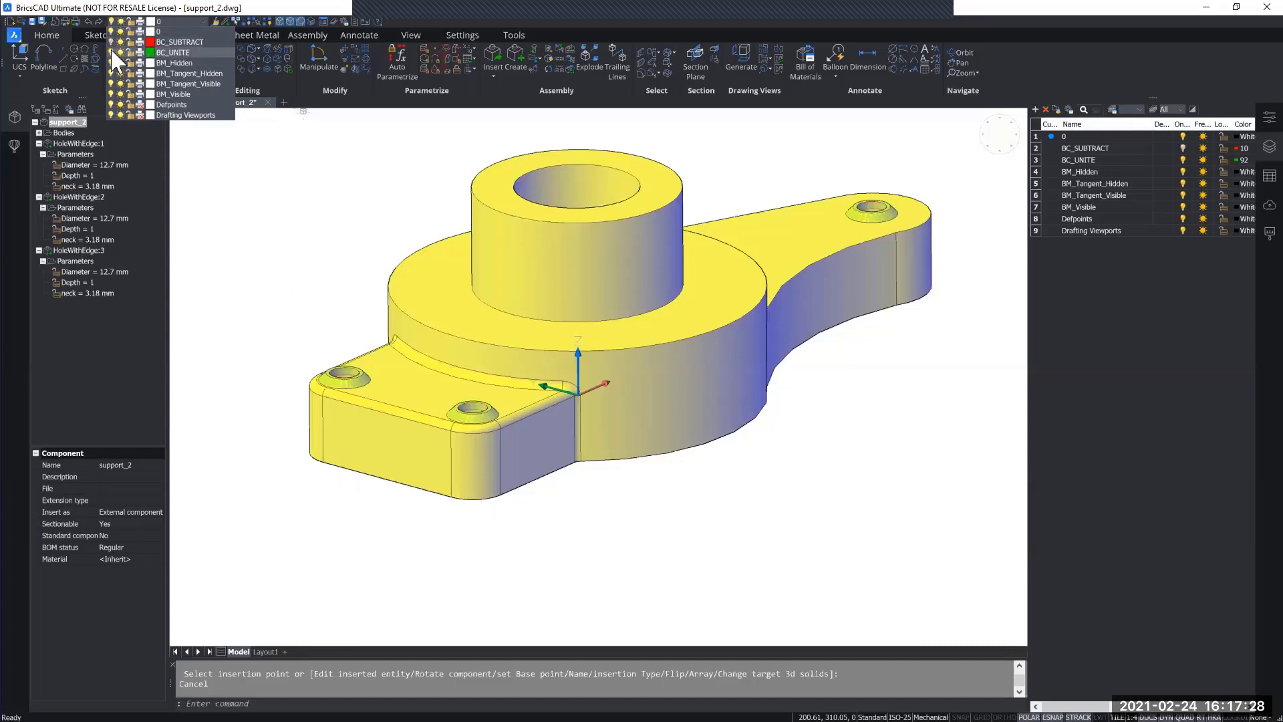
{"action": "left_click", "coordinate": [111, 53]}
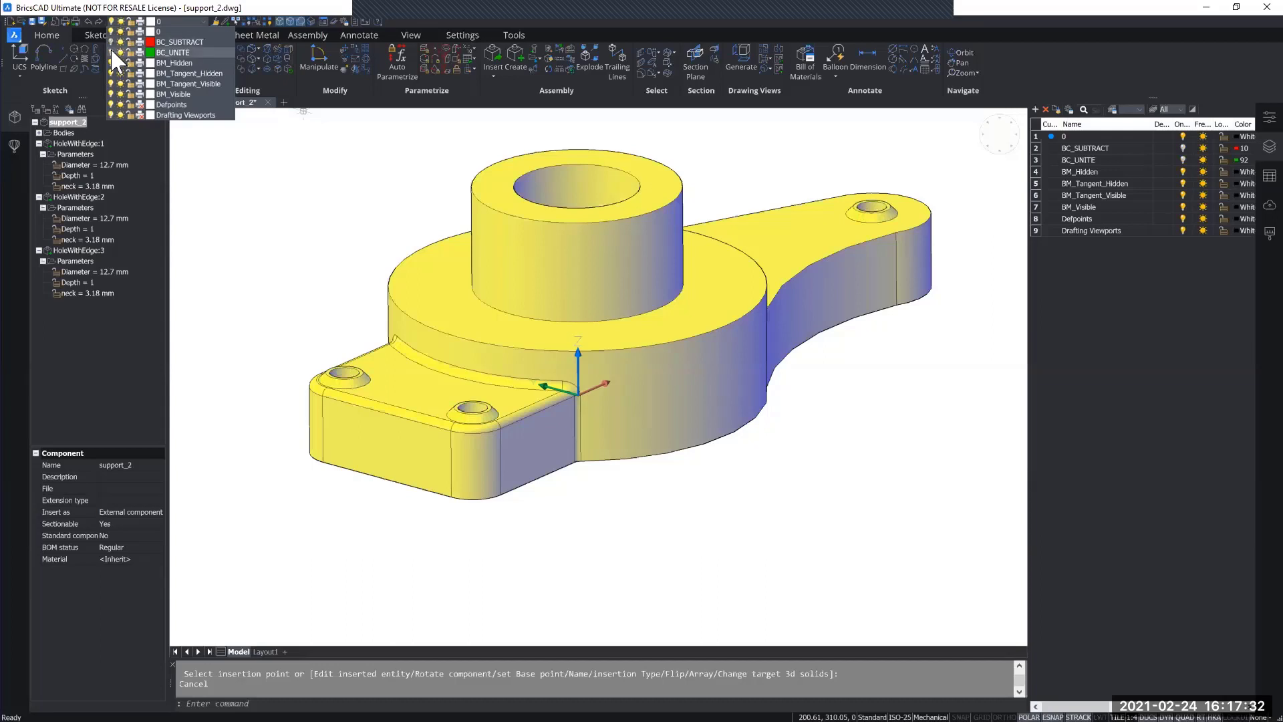
Step: Examine the hole and raised edge at the lug's front corner up close, checking how its faces belong to the support solid
{"action": "middle_click_drag", "start_coordinate": [306, 306], "coordinate": [333, 275]}
{"action": "middle_click_drag", "start_coordinate": [540, 323], "coordinate": [514, 391], "text": "shift"}
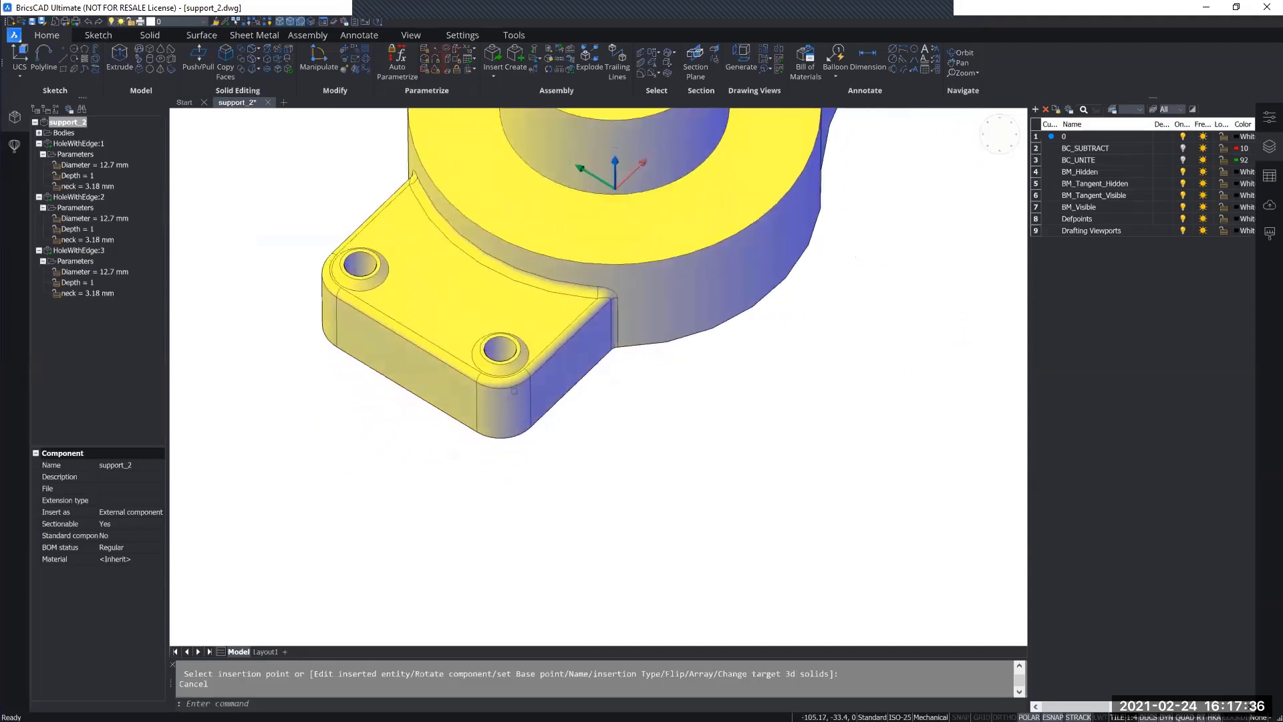
{"action": "scroll", "coordinate": [497, 368], "scroll_direction": "up", "scroll_amount": 7}
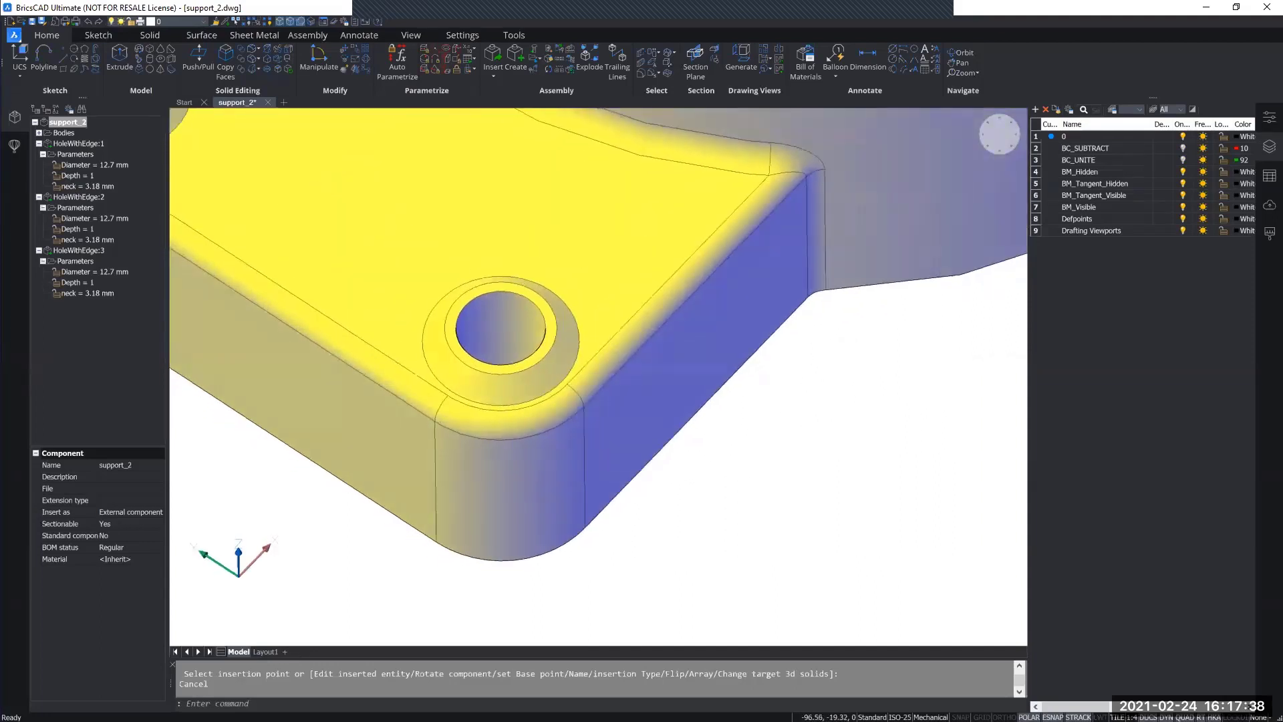
{"action": "middle_click_drag", "start_coordinate": [501, 371], "coordinate": [468, 304], "text": "shift"}
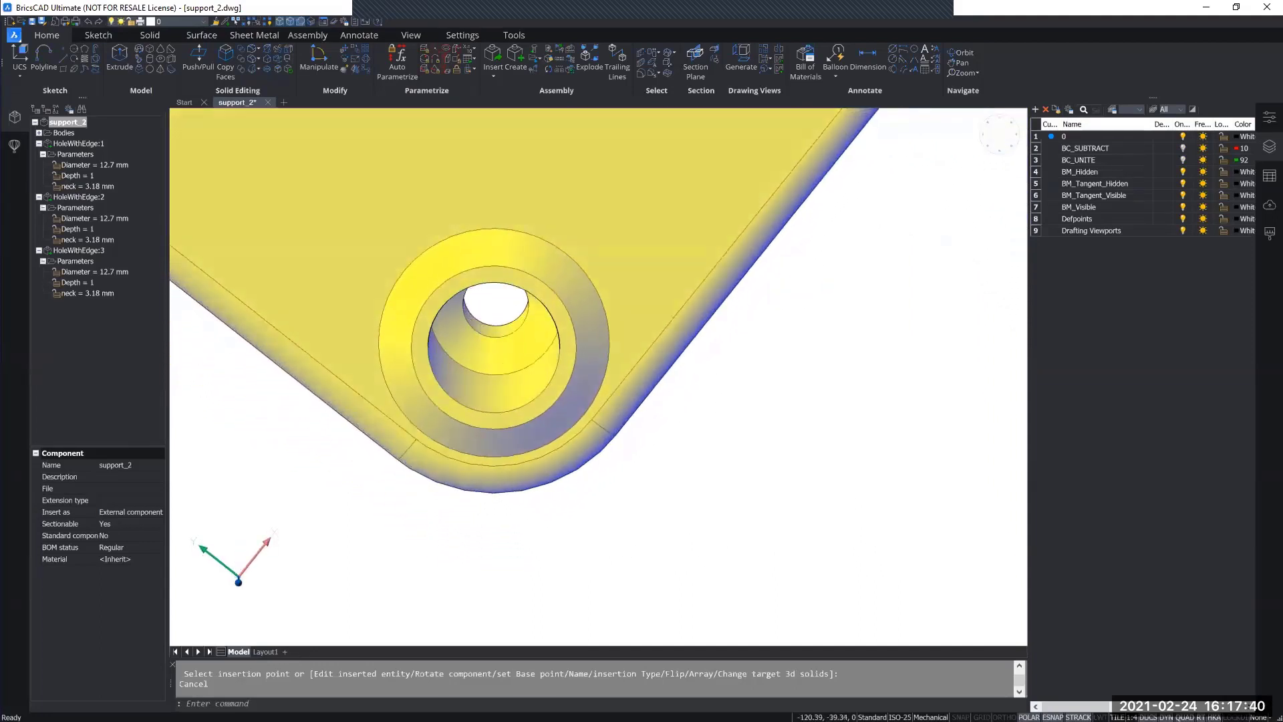
{"action": "middle_click_drag", "start_coordinate": [500, 363], "coordinate": [454, 286], "text": "shift"}
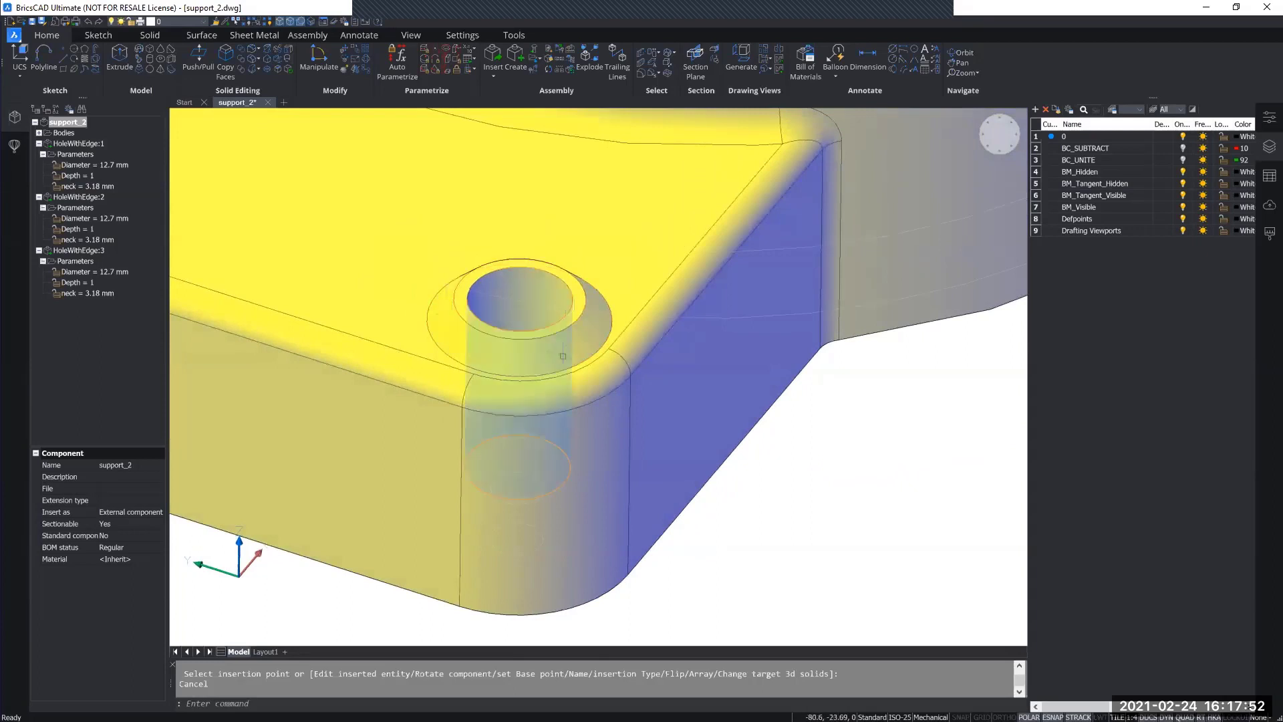
{"action": "mouse_move", "coordinate": [549, 343]}
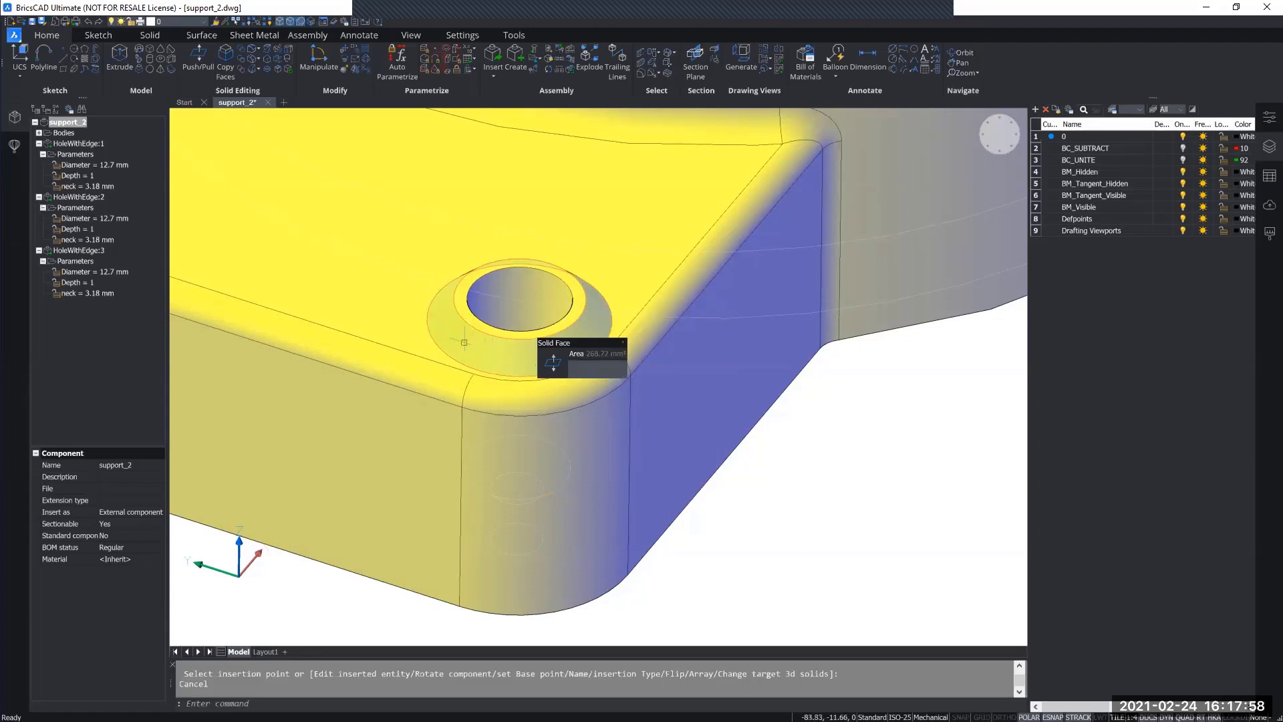
{"action": "key", "text": "Tab"}
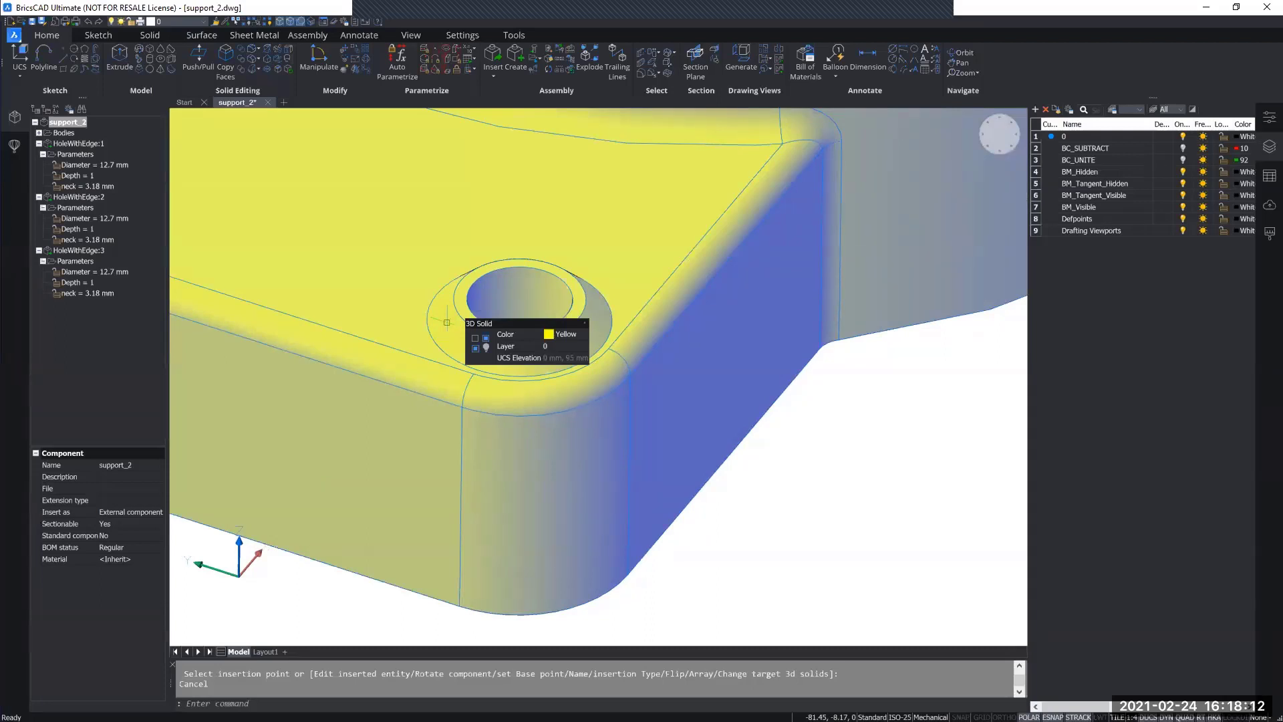
{"action": "key", "text": "Tab"}
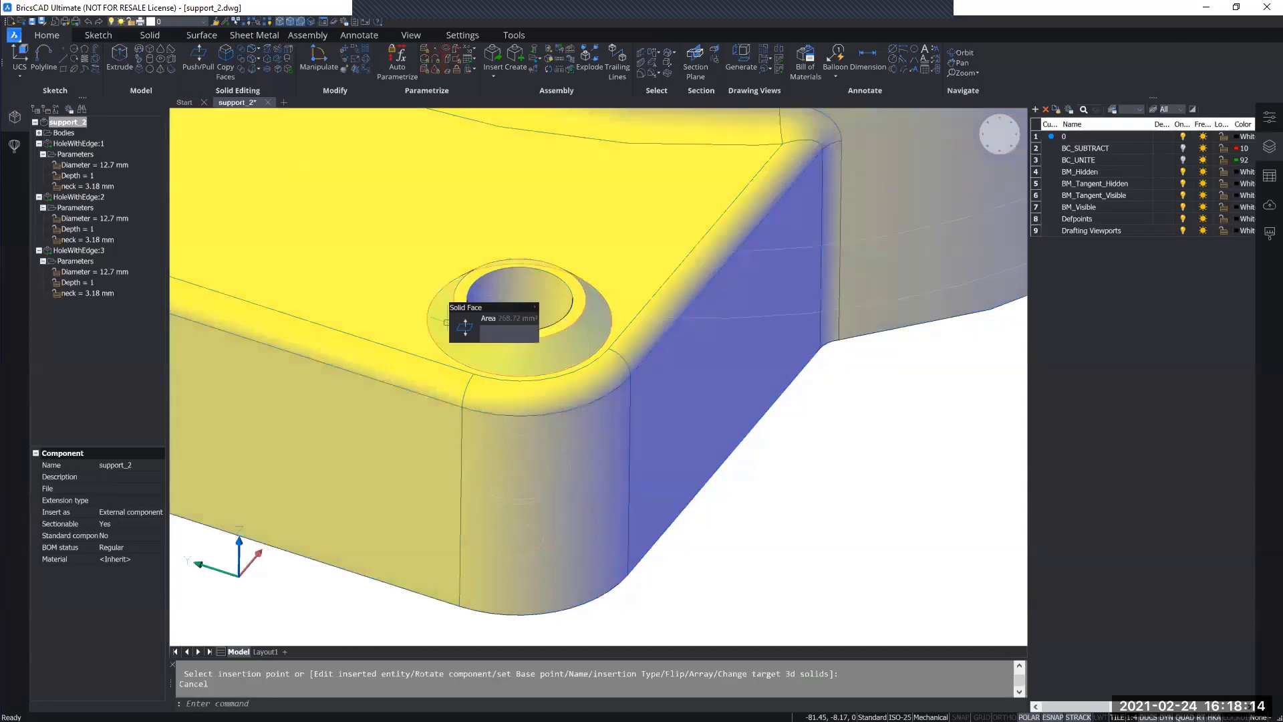
{"action": "scroll", "coordinate": [445, 335], "scroll_direction": "down", "scroll_amount": 5}
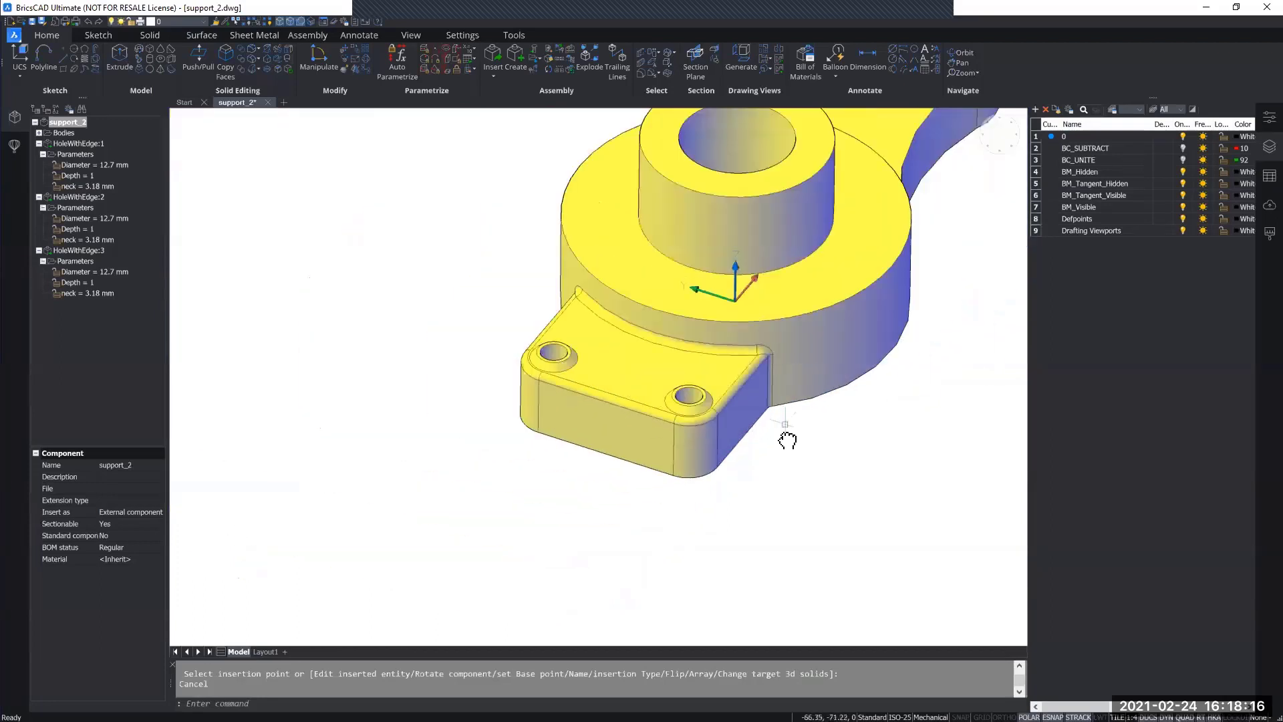
{"action": "middle_click_drag", "start_coordinate": [787, 440], "coordinate": [591, 531]}
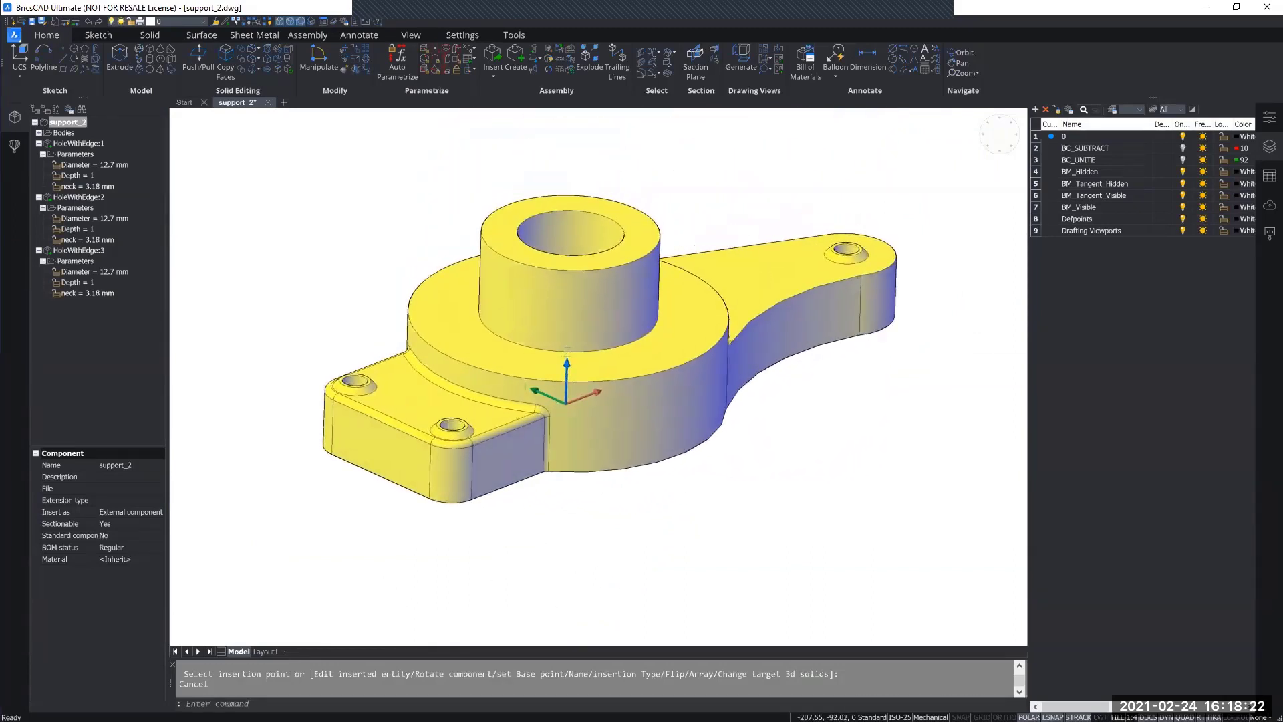
Step: Switch to Layout1 and examine the inserted holes in the front view with section line A-A
{"action": "left_click", "coordinate": [264, 652]}
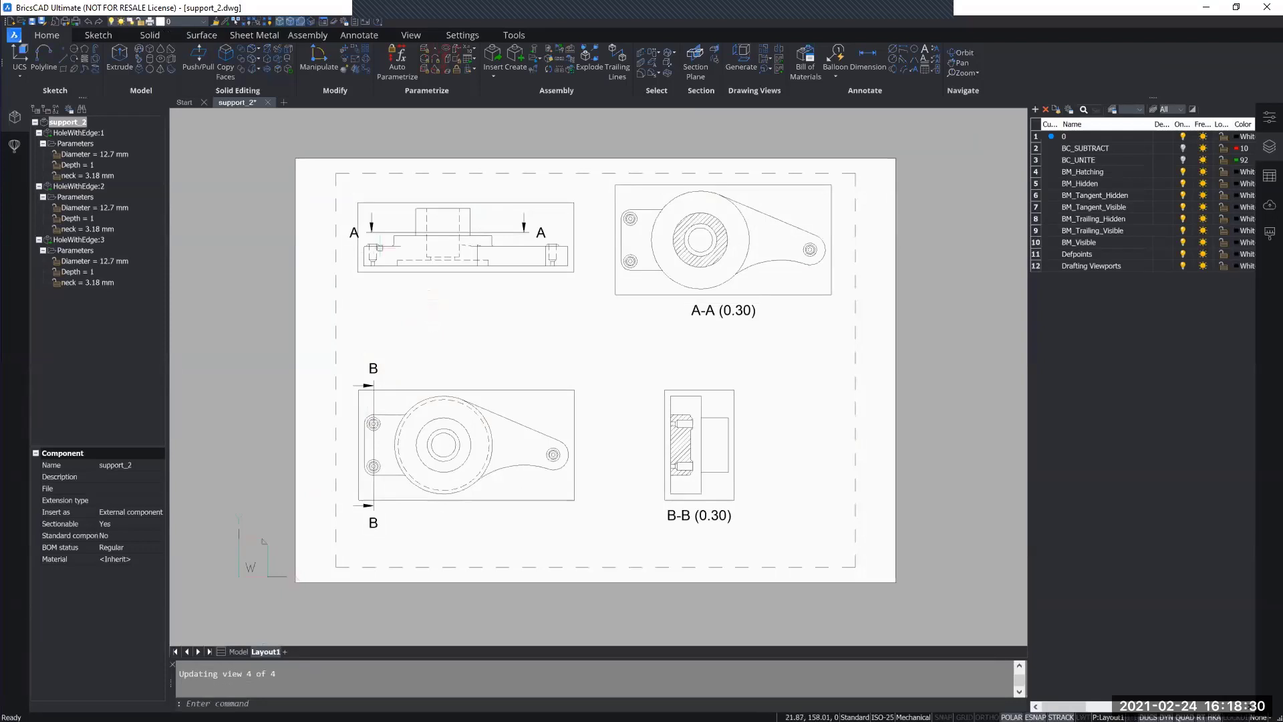
{"action": "scroll", "coordinate": [369, 248], "scroll_direction": "up", "scroll_amount": 5}
{"action": "scroll", "coordinate": [370, 238], "scroll_direction": "up", "scroll_amount": 1}
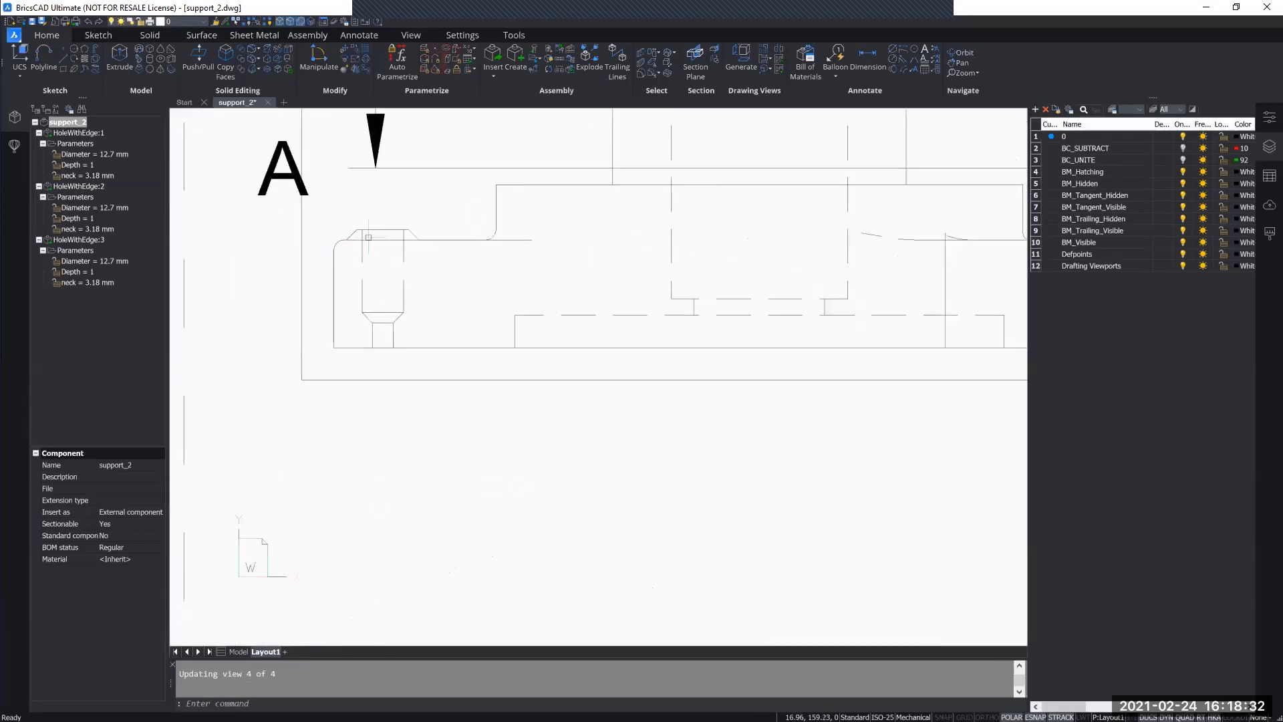
{"action": "middle_click_drag", "start_coordinate": [369, 238], "coordinate": [371, 292]}
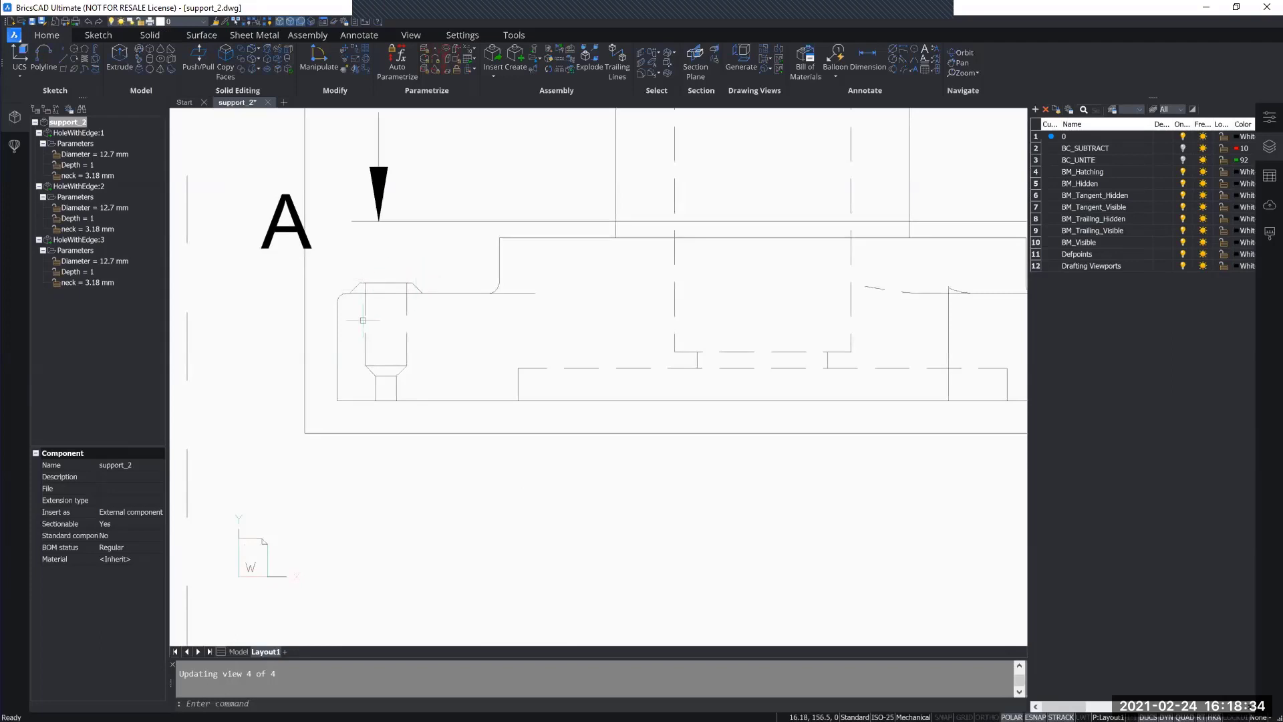
{"action": "scroll", "coordinate": [417, 371], "scroll_direction": "down", "scroll_amount": 5}
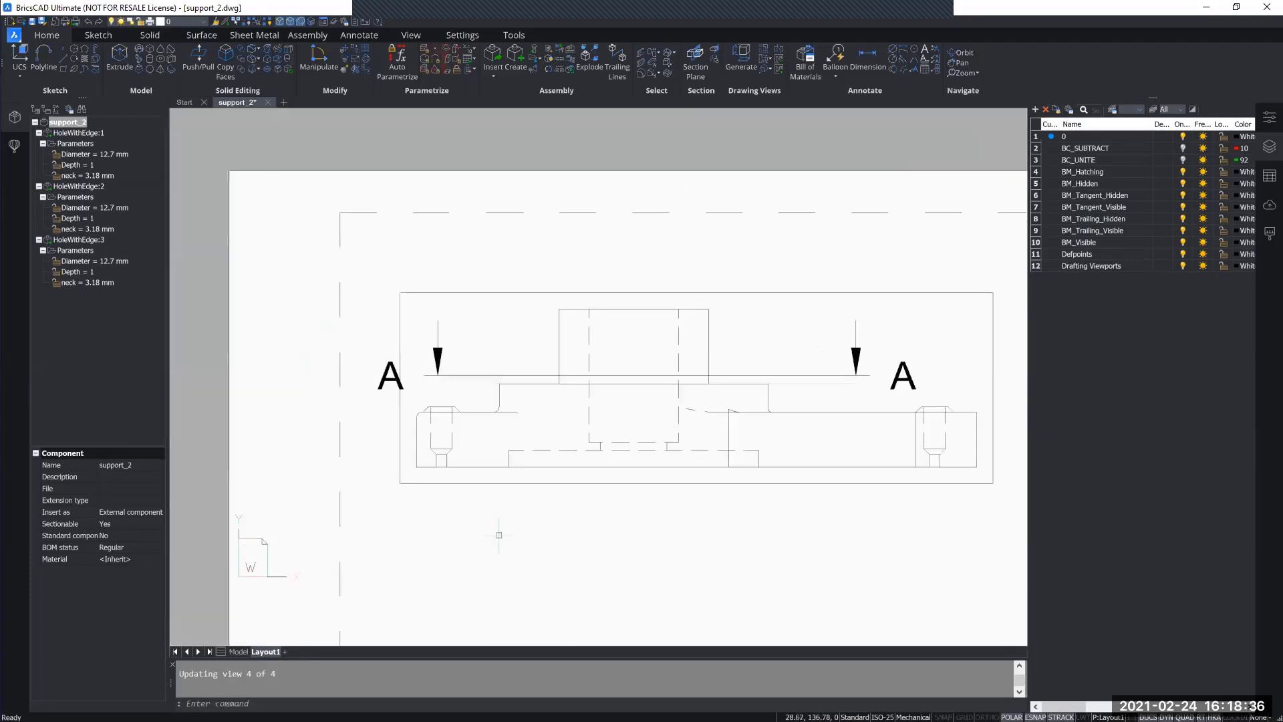
Step: Examine the inserted holes in the layout's top view and in sections A-A and B-B
{"action": "scroll", "coordinate": [528, 347], "scroll_direction": "up", "scroll_amount": 3}
{"action": "middle_click_drag", "start_coordinate": [560, 359], "coordinate": [544, 249]}
{"action": "scroll", "coordinate": [380, 416], "scroll_direction": "up", "scroll_amount": 2}
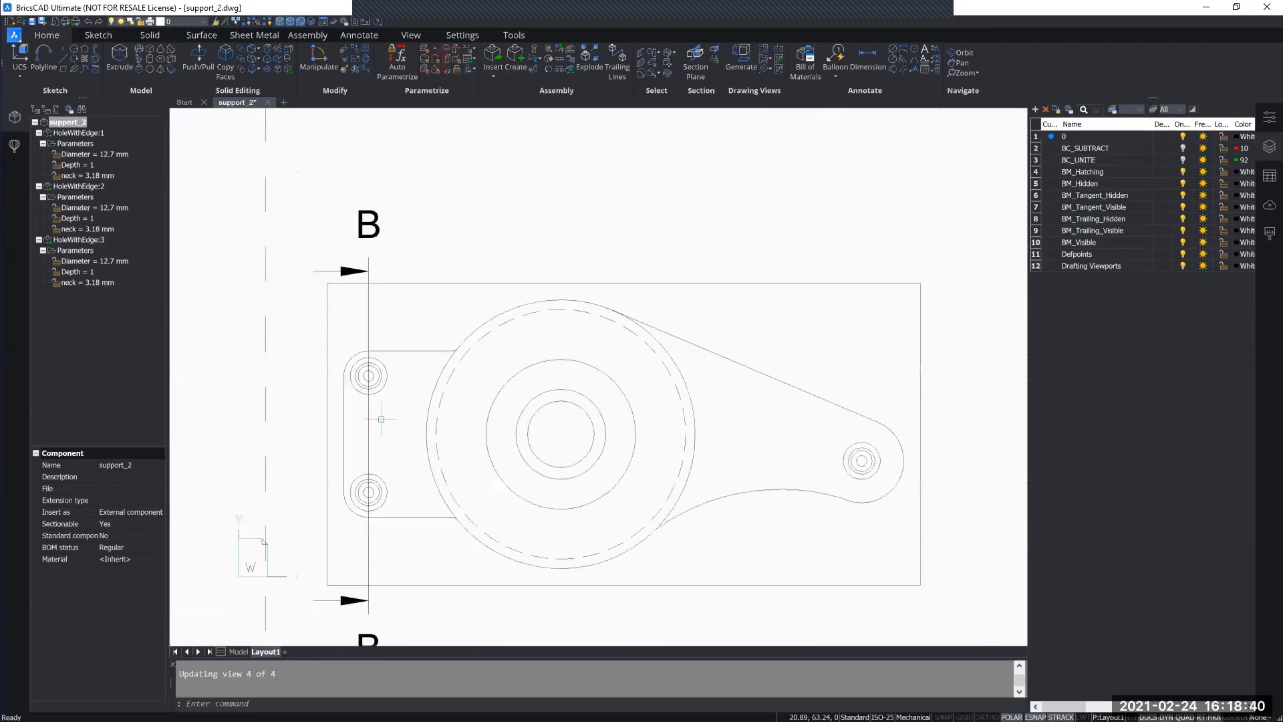
{"action": "scroll", "coordinate": [381, 419], "scroll_direction": "down", "scroll_amount": 2}
{"action": "middle_click_drag", "start_coordinate": [472, 281], "coordinate": [478, 384]}
{"action": "middle_click_drag", "start_coordinate": [742, 450], "coordinate": [551, 457]}
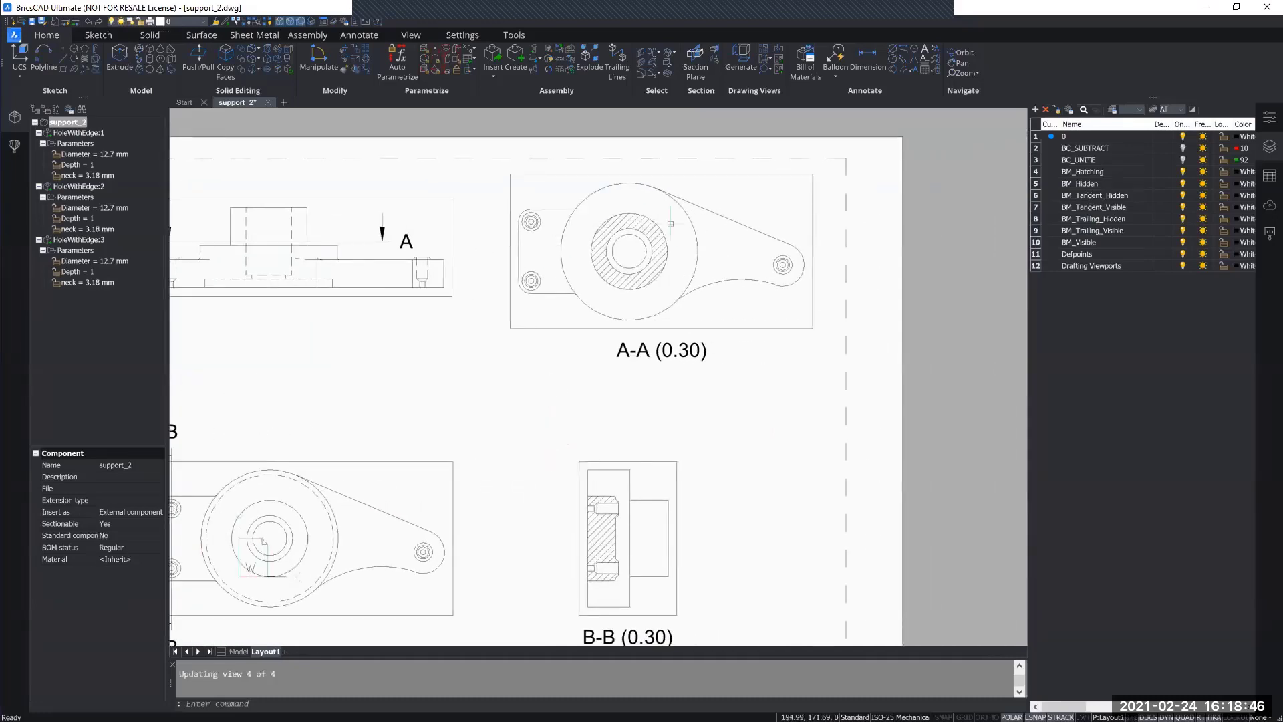
{"action": "middle_click_drag", "start_coordinate": [569, 308], "coordinate": [568, 286]}
{"action": "scroll", "coordinate": [562, 331], "scroll_direction": "up", "scroll_amount": 4}
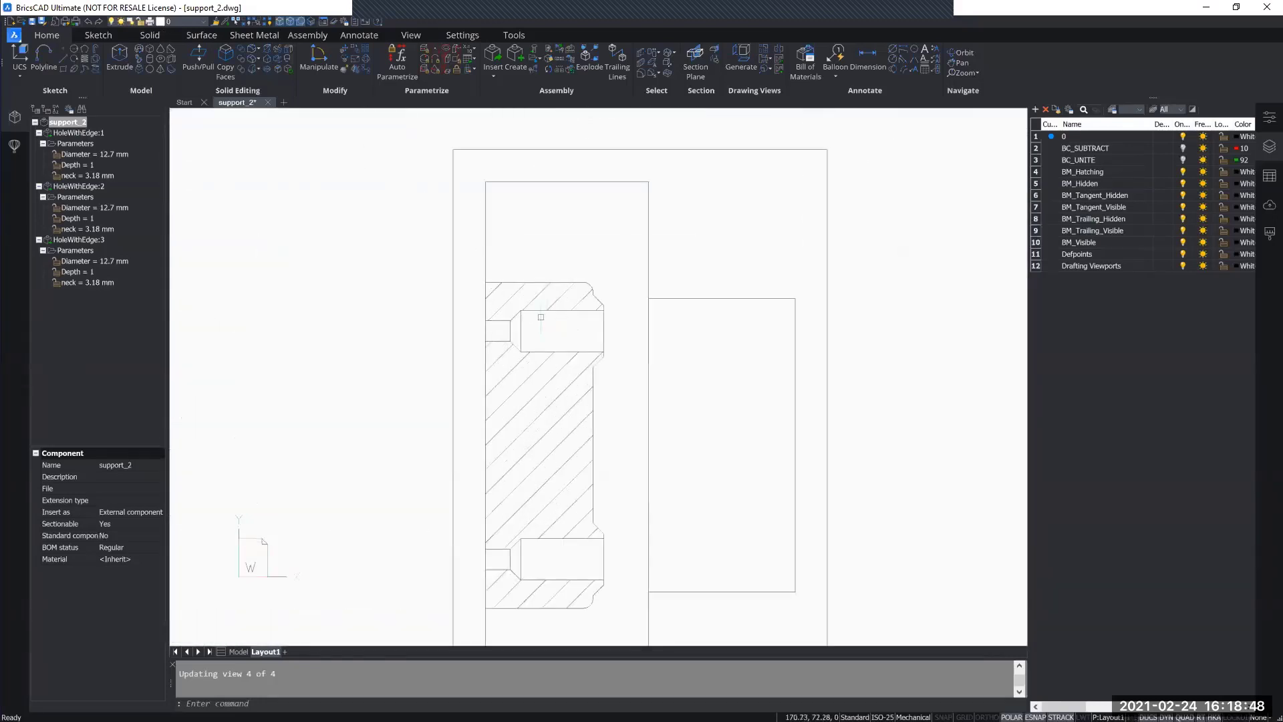
{"action": "scroll", "coordinate": [548, 366], "scroll_direction": "down", "scroll_amount": 1}
{"action": "scroll", "coordinate": [508, 307], "scroll_direction": "down", "scroll_amount": 5}
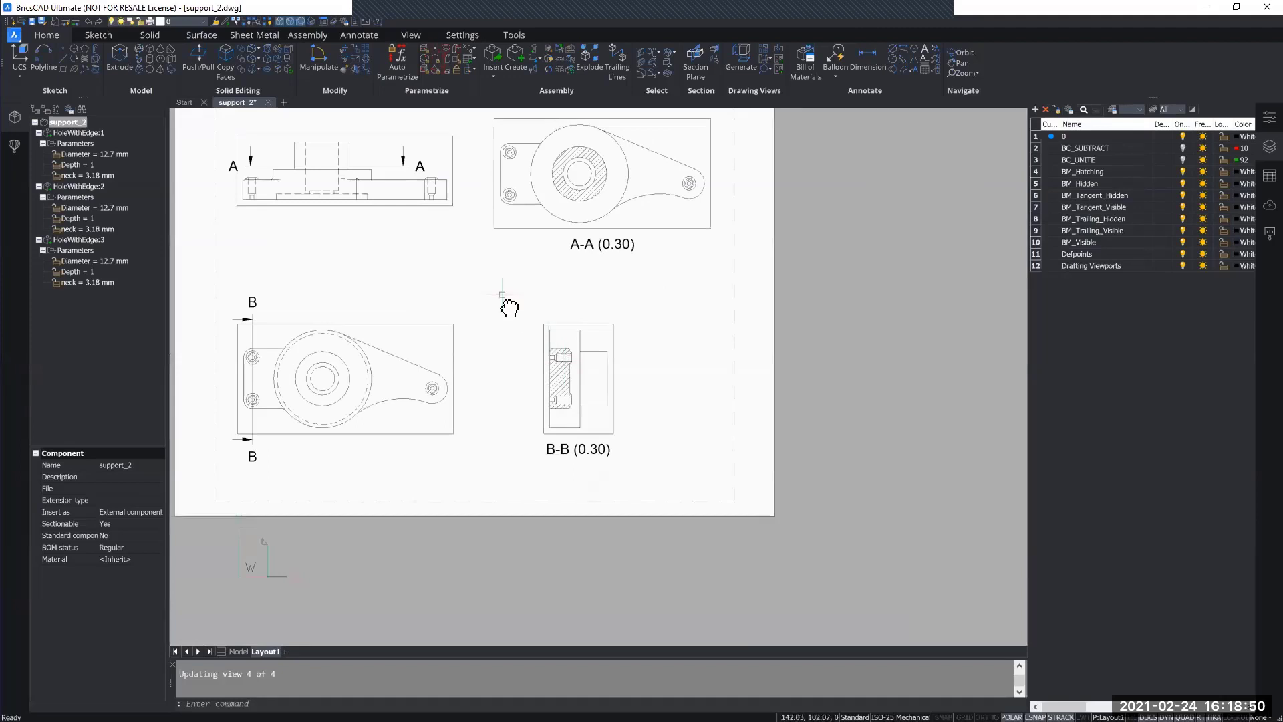
{"action": "middle_click_drag", "start_coordinate": [531, 343], "coordinate": [587, 369]}
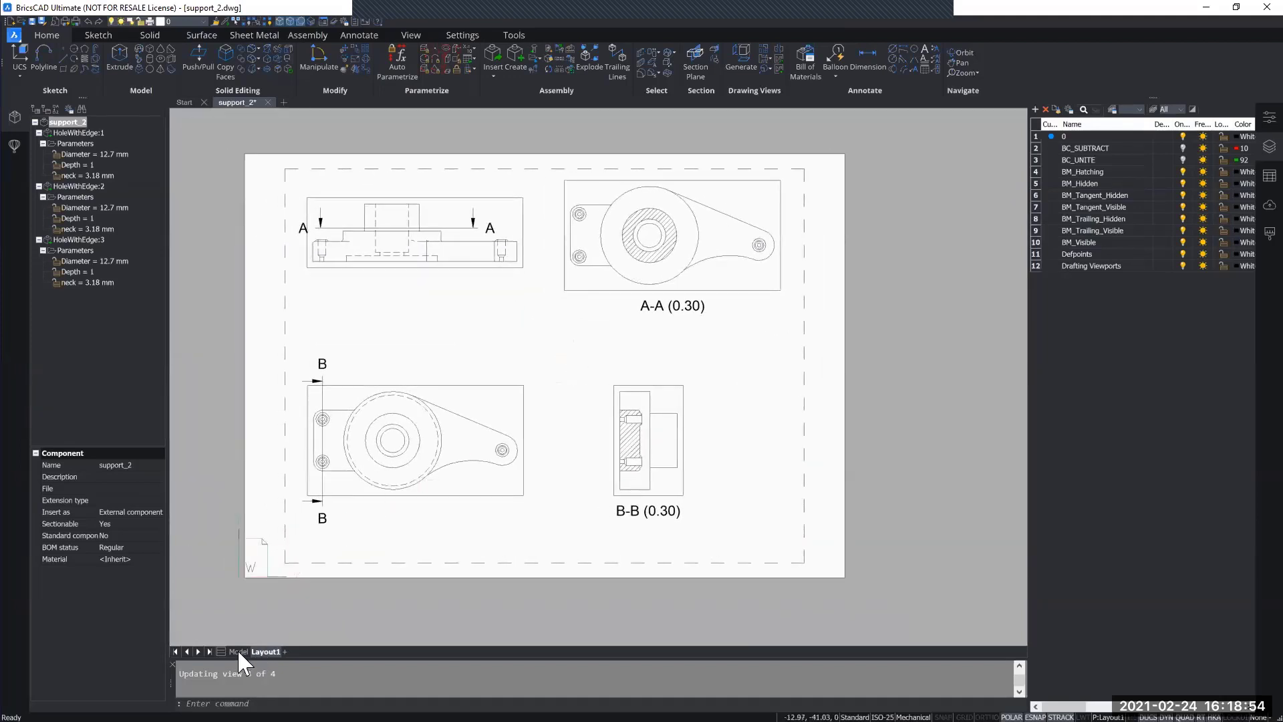
Step: Return to model space and select the HoleWithEdge:1 insert in the component structure
{"action": "left_click", "coordinate": [239, 651]}
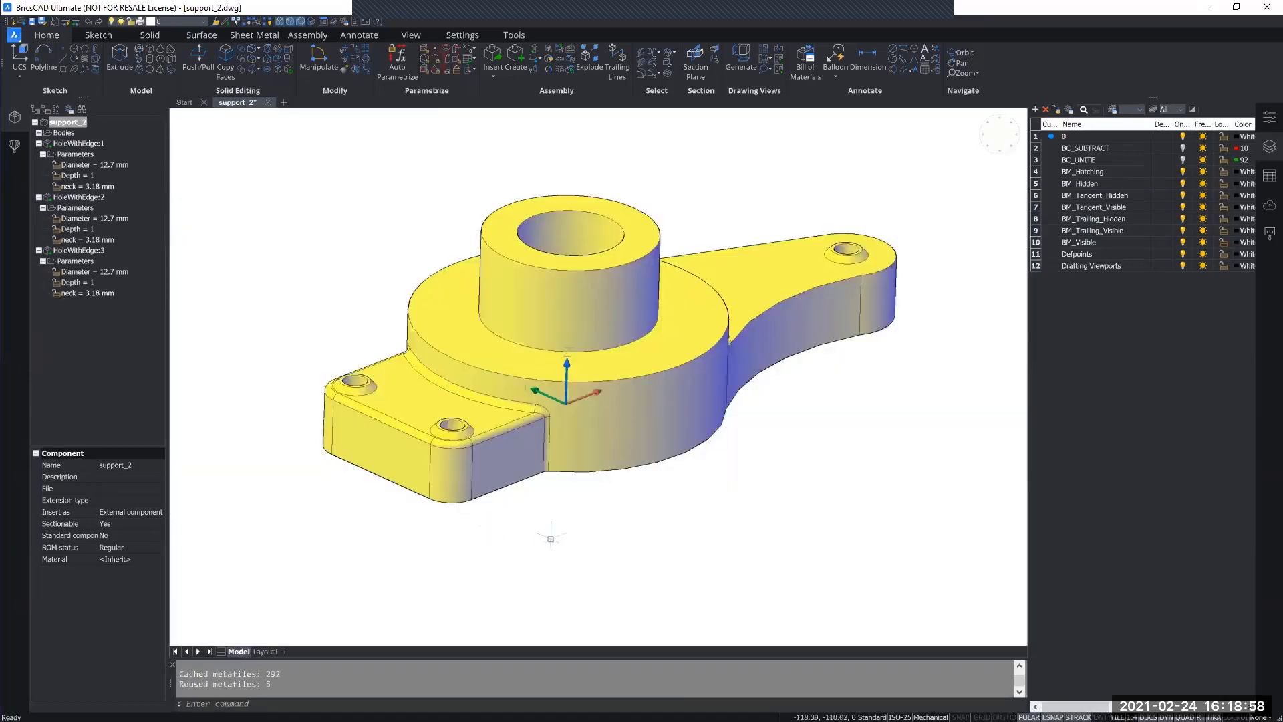
{"action": "middle_click_drag", "start_coordinate": [550, 535], "coordinate": [542, 537]}
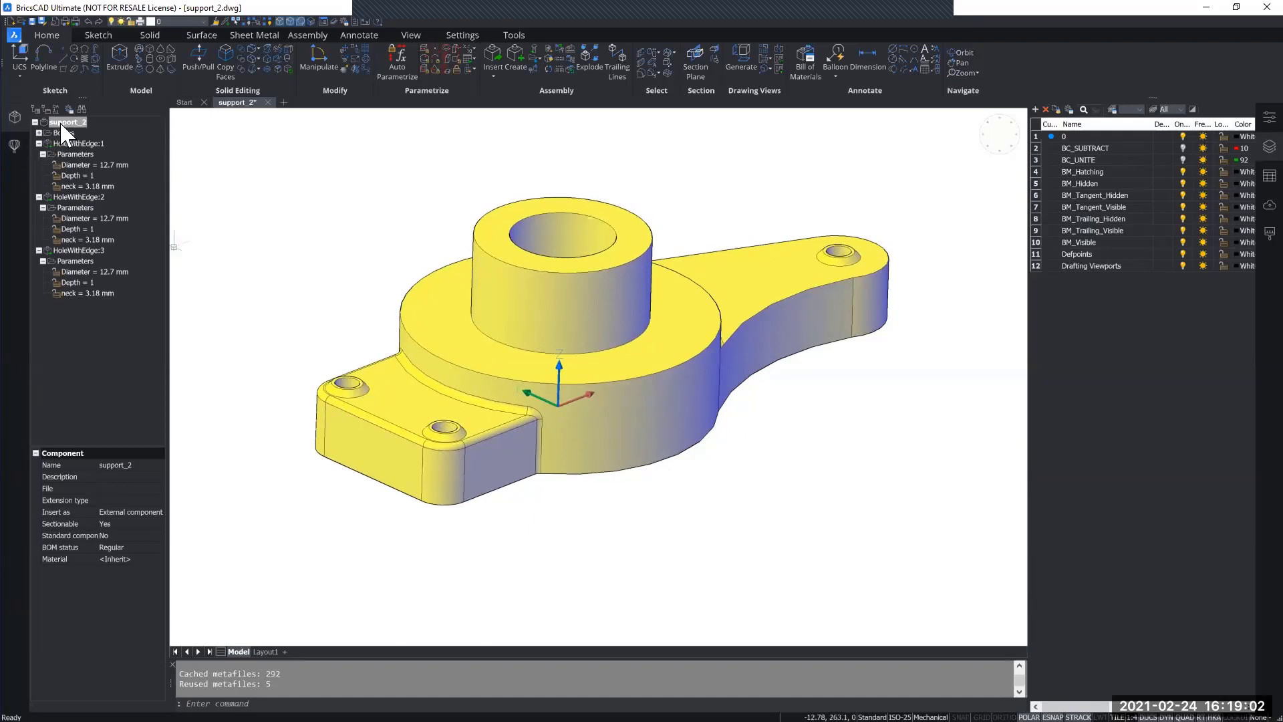
{"action": "left_click", "coordinate": [63, 140]}
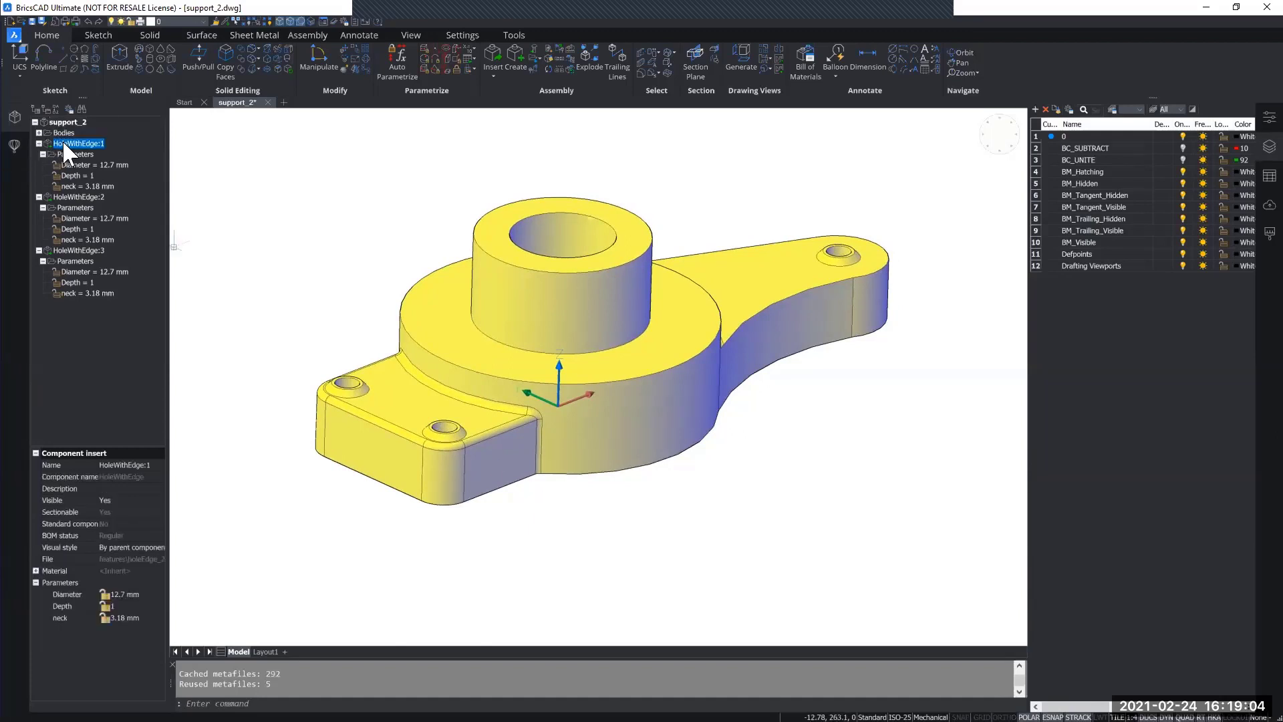
Step: Examine the HoleWithEdge:1, HoleWithEdge:2 and HoleWithEdge:3 inserts and their parameters in the component structure
{"action": "left_click", "coordinate": [73, 196]}
{"action": "left_click", "coordinate": [83, 250]}
{"action": "left_click", "coordinate": [71, 195]}
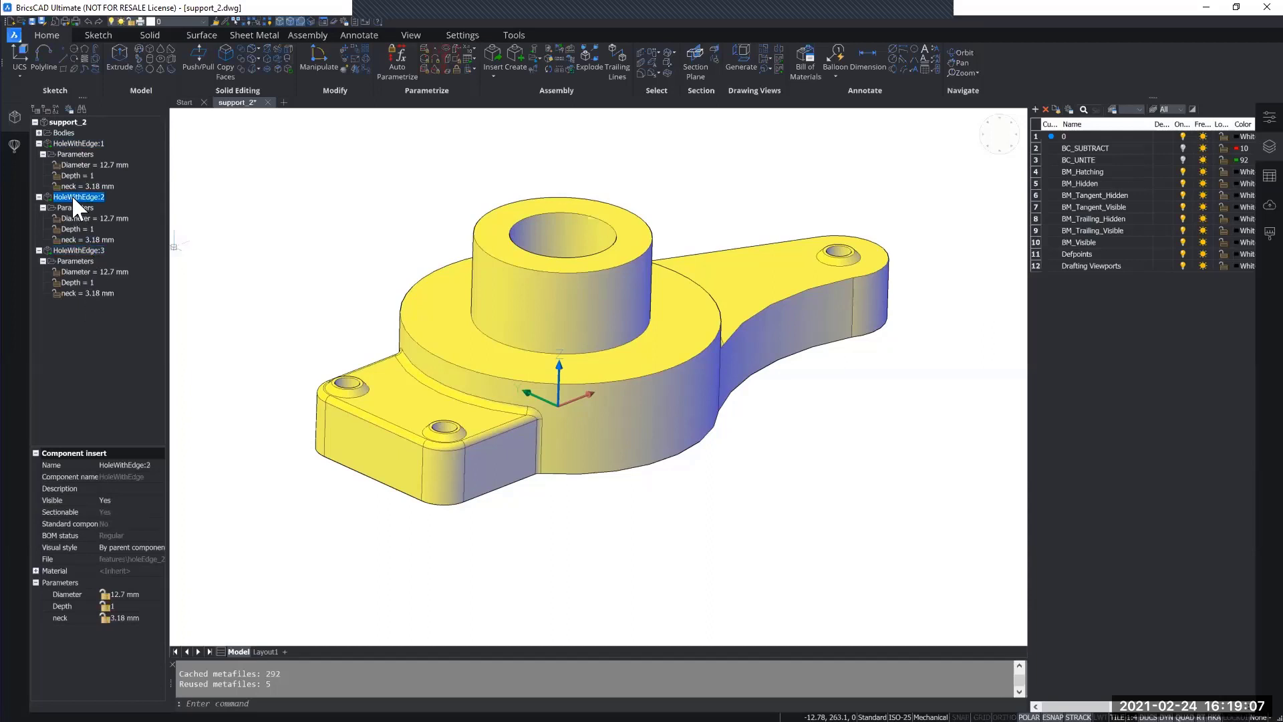
{"action": "left_click", "coordinate": [66, 143]}
{"action": "left_click", "coordinate": [74, 154]}
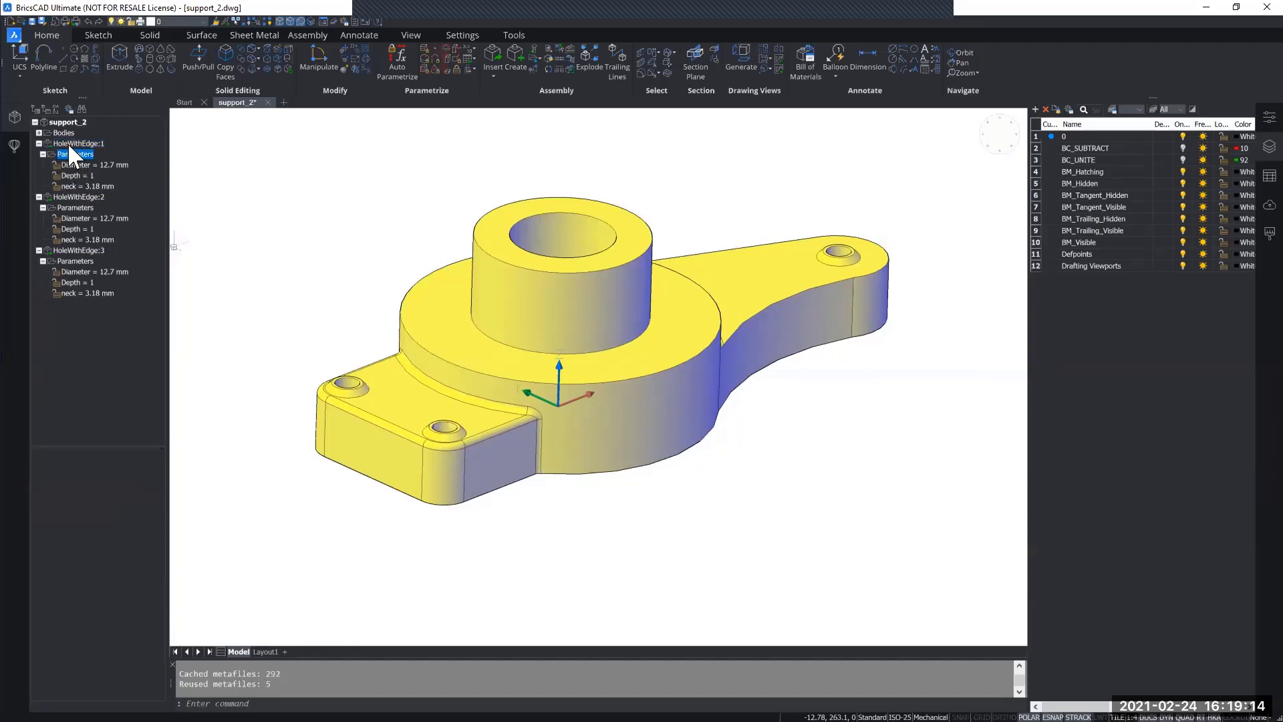
{"action": "left_click", "coordinate": [69, 145]}
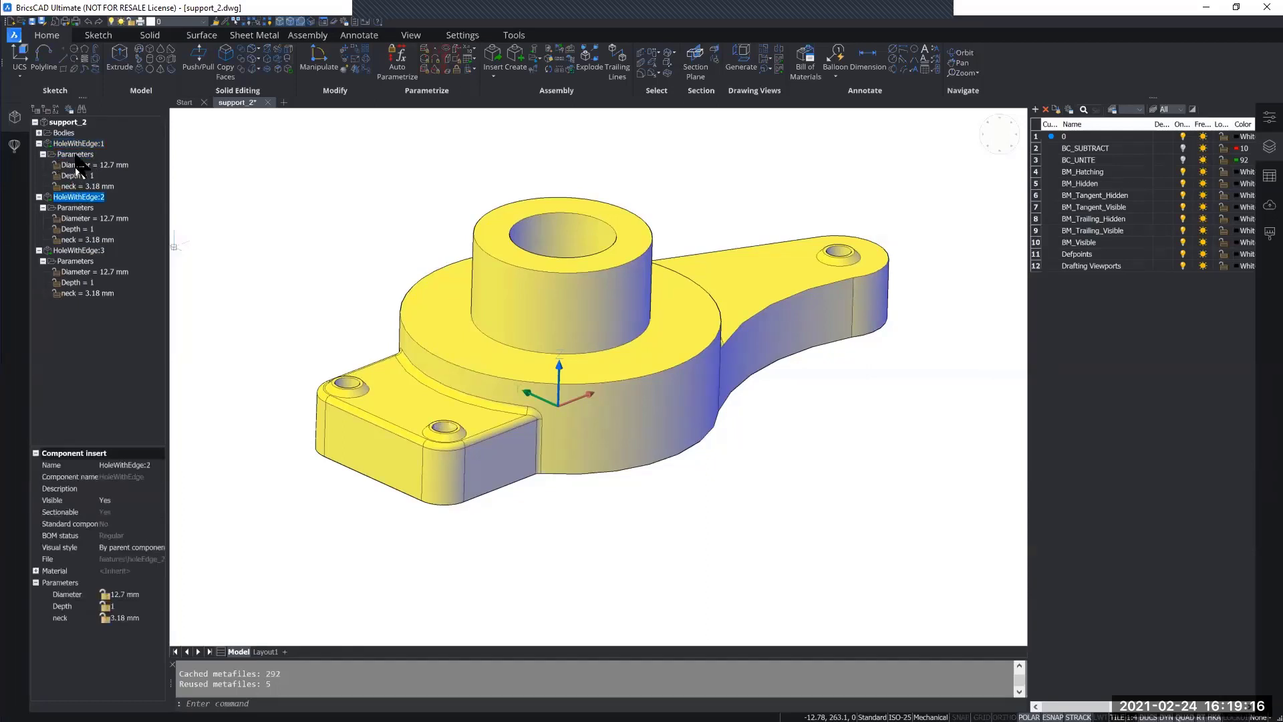
Step: Set the Diameter parameter of the HoleWithEdge:1 insert to 7 mm
{"action": "left_click", "coordinate": [74, 163]}
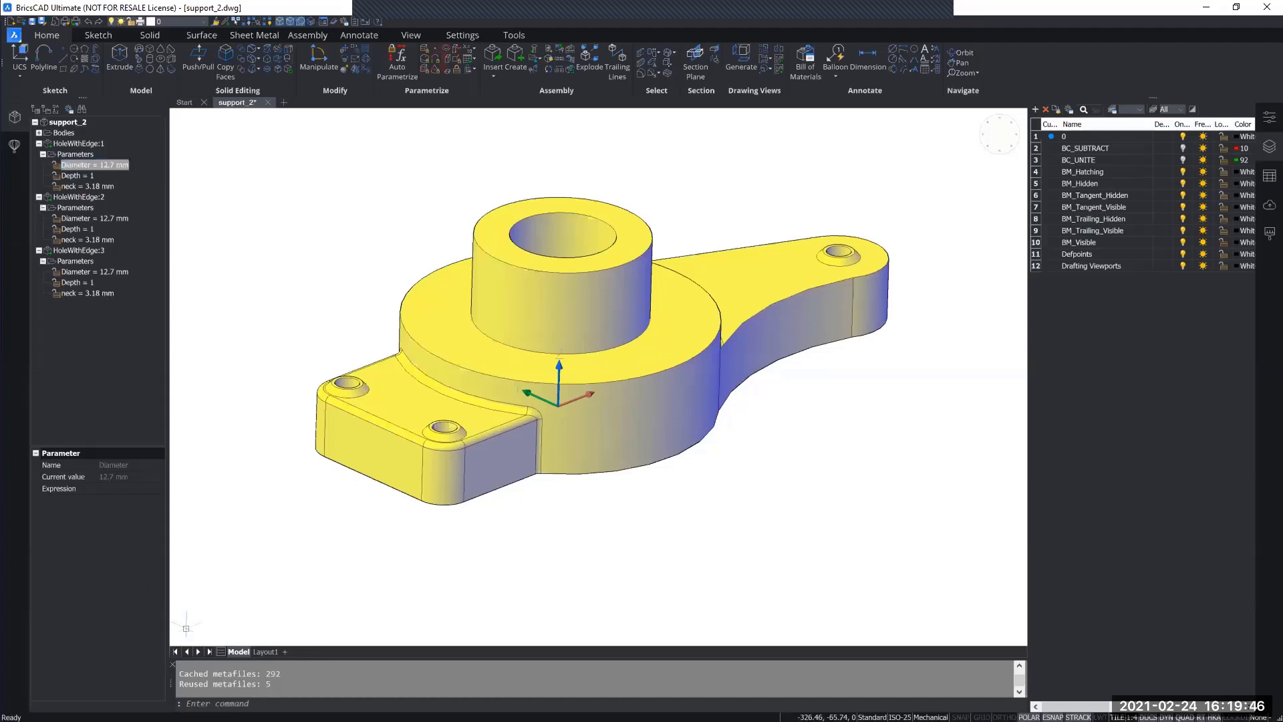
{"action": "left_click", "coordinate": [80, 166]}
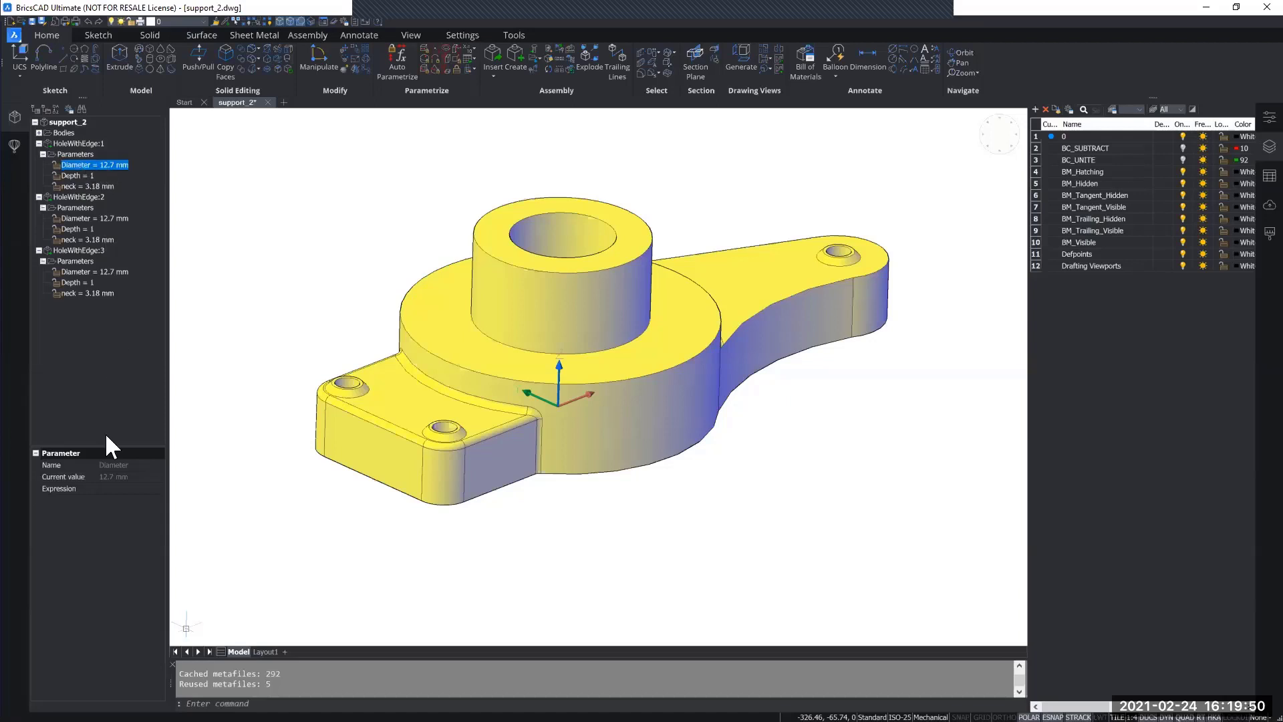
{"action": "left_click", "coordinate": [121, 489]}
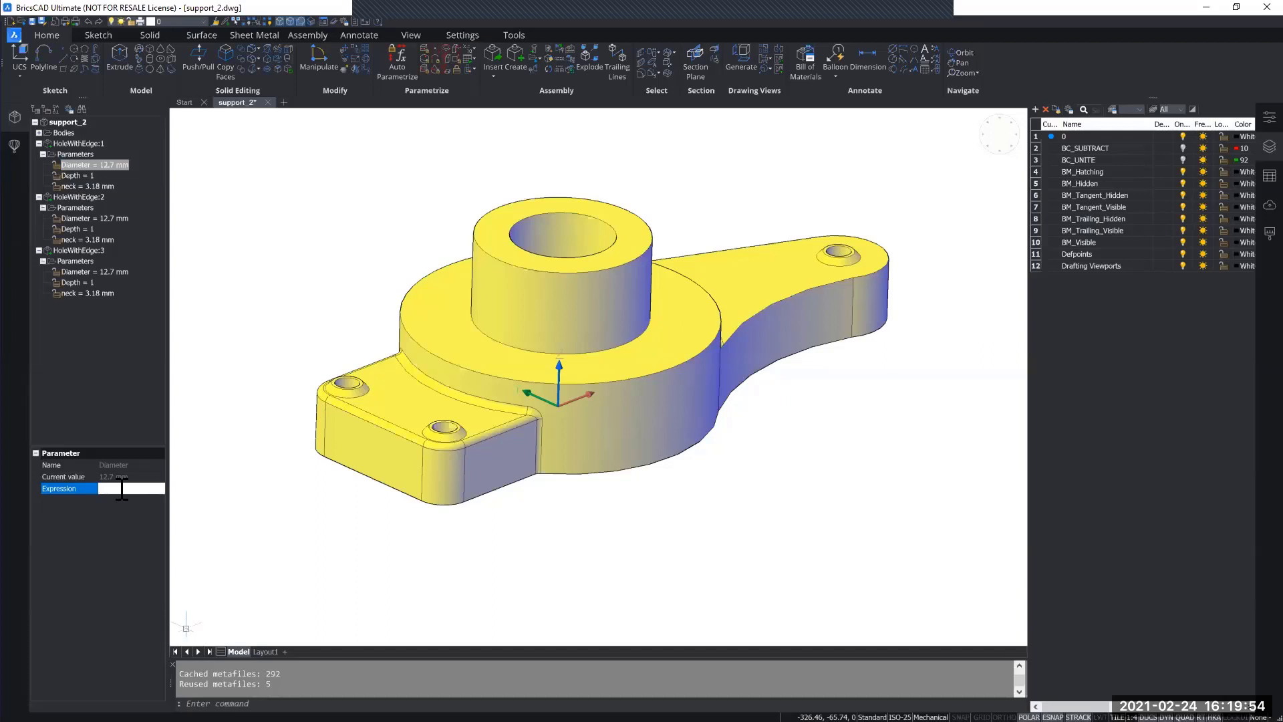
{"action": "type", "text": "7"}
{"action": "key", "text": "Return"}
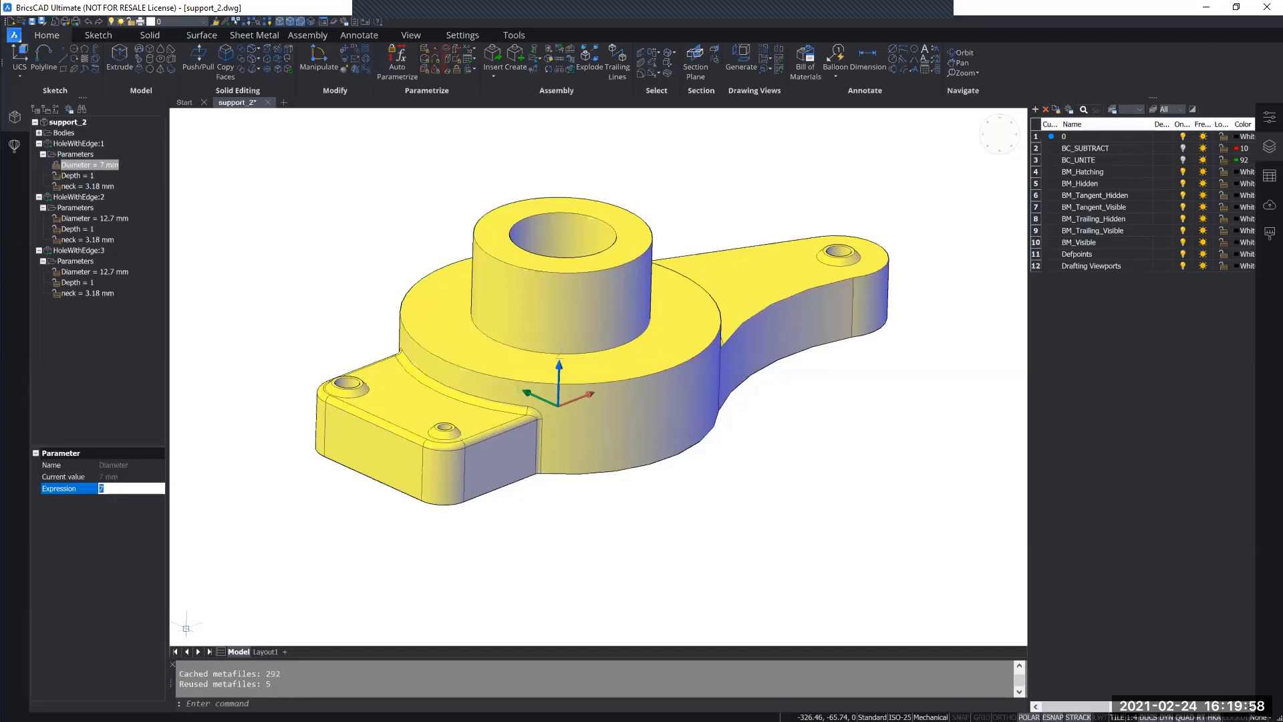
Step: Examine the resized hole at the lug's front corner up close and undo its diameter change
{"action": "scroll", "coordinate": [471, 395], "scroll_direction": "up", "scroll_amount": 8}
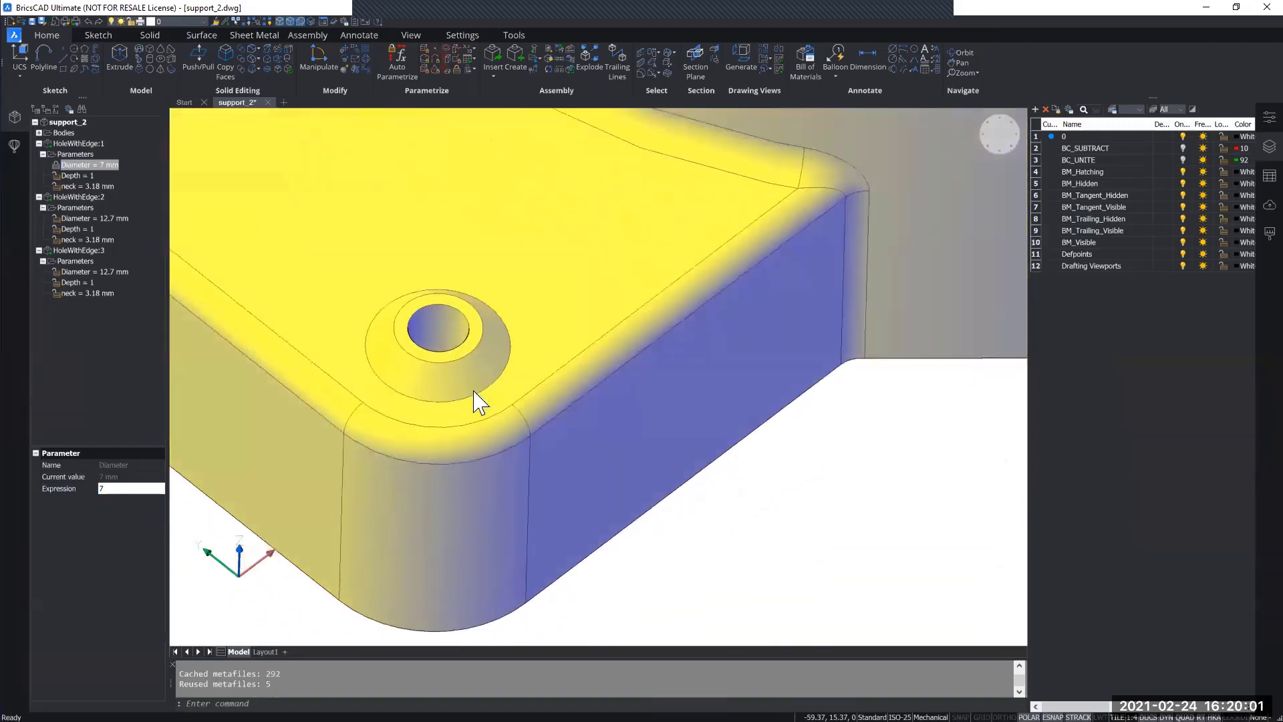
{"action": "middle_click_drag", "start_coordinate": [474, 391], "coordinate": [473, 391], "text": "shift"}
{"action": "scroll", "coordinate": [473, 391], "scroll_direction": "down", "scroll_amount": 7}
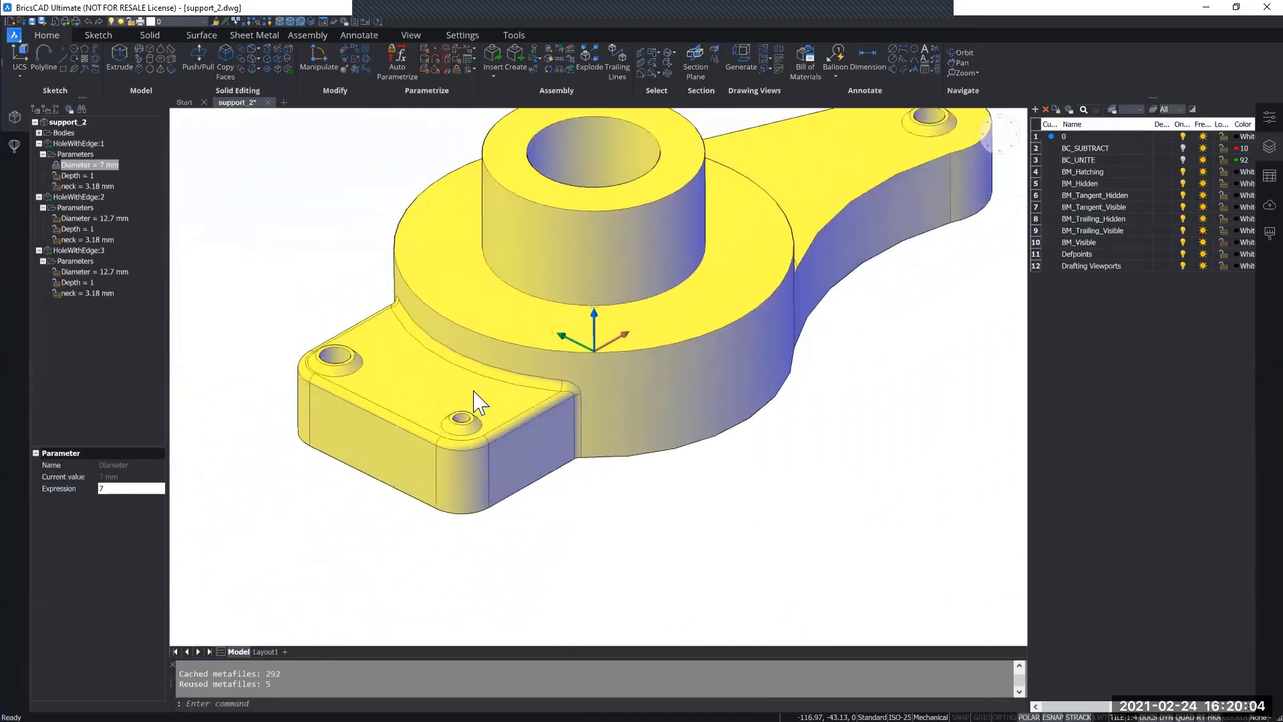
{"action": "key", "text": "ctrl+z"}
{"action": "key", "text": "ctrl+z"}
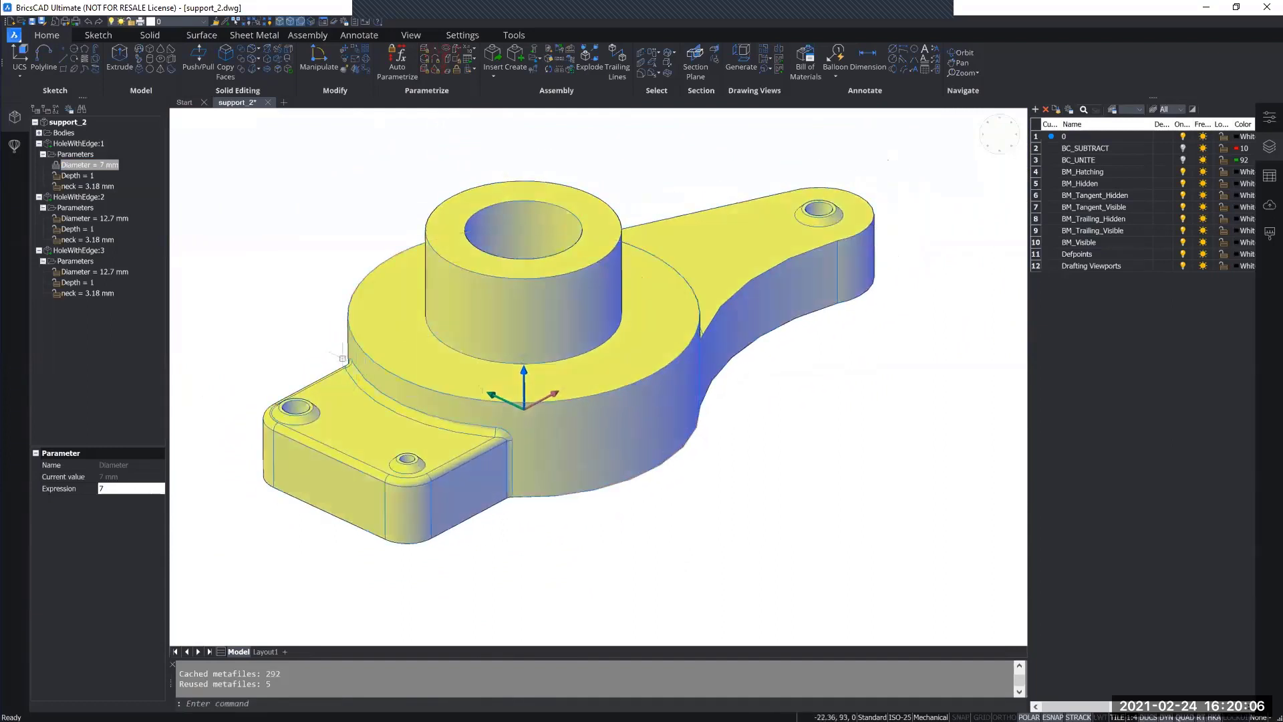
Step: Set the Diameter of all three HoleWithEdge inserts to 7 mm at once
{"action": "left_click", "coordinate": [77, 146]}
{"action": "left_click", "coordinate": [74, 197], "text": "ctrl"}
{"action": "left_click", "coordinate": [78, 250], "text": "ctrl"}
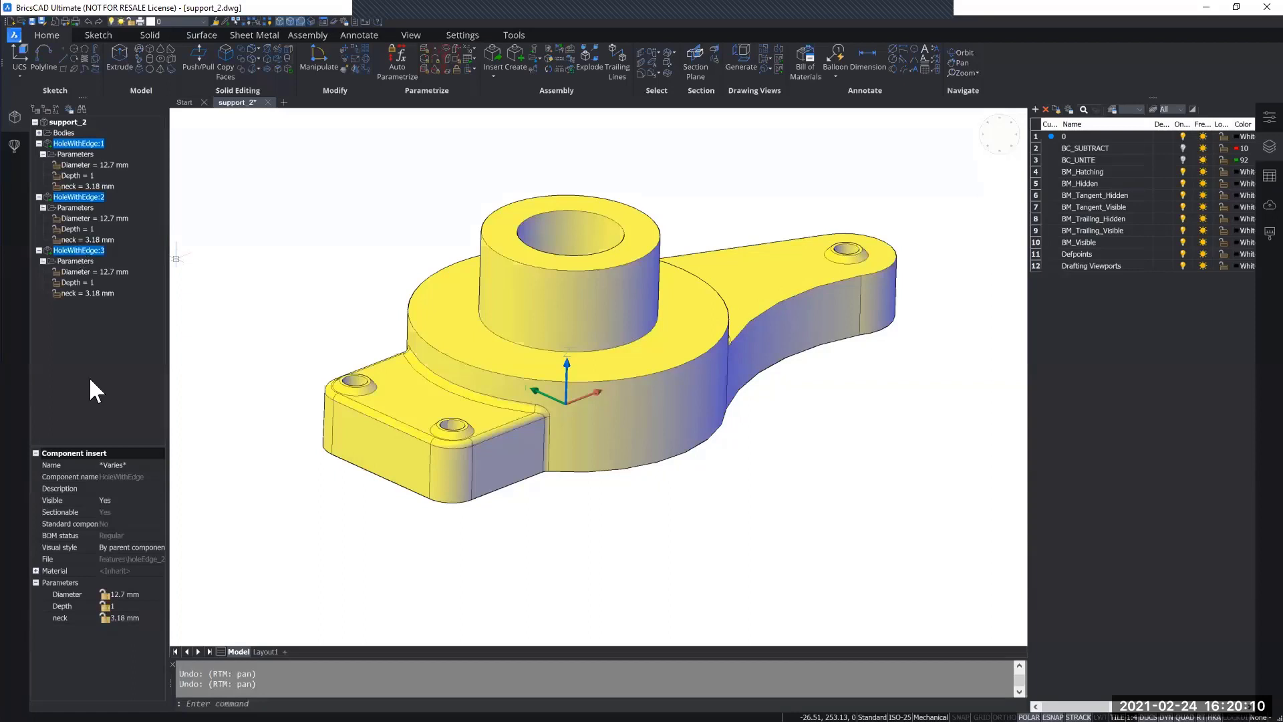
{"action": "left_click", "coordinate": [135, 594]}
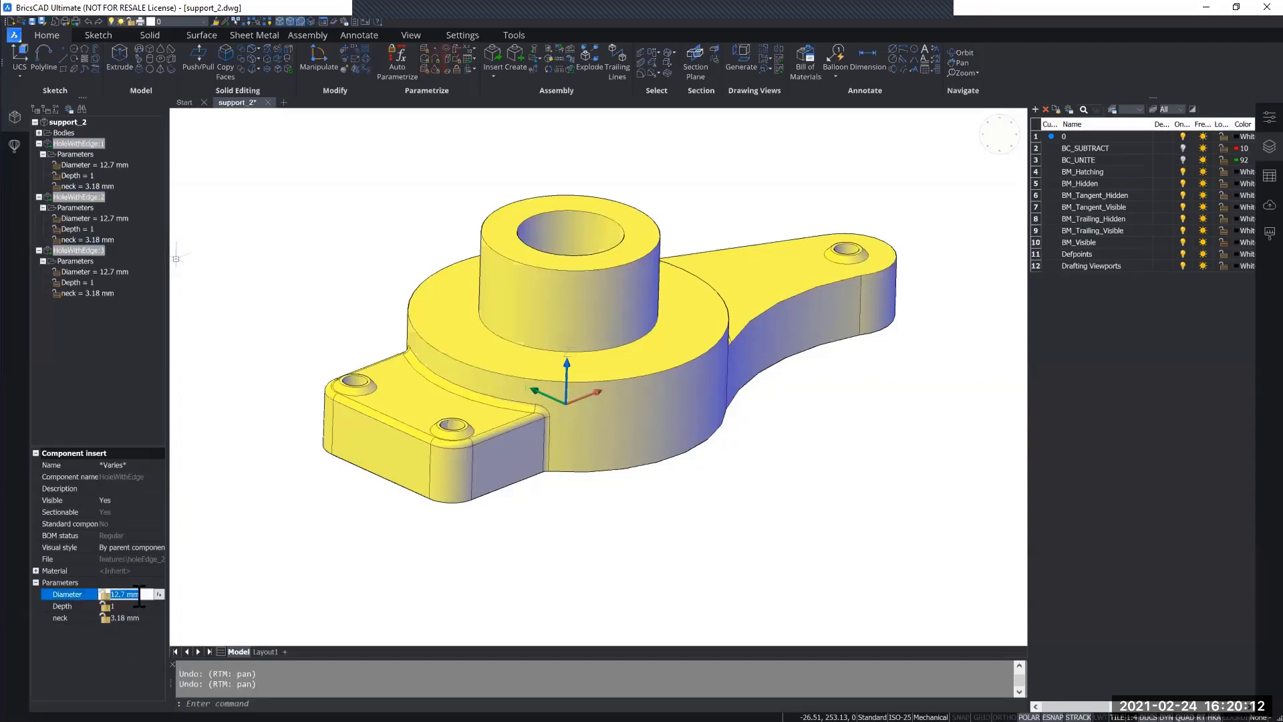
{"action": "type", "text": "7"}
{"action": "key", "text": "Return"}
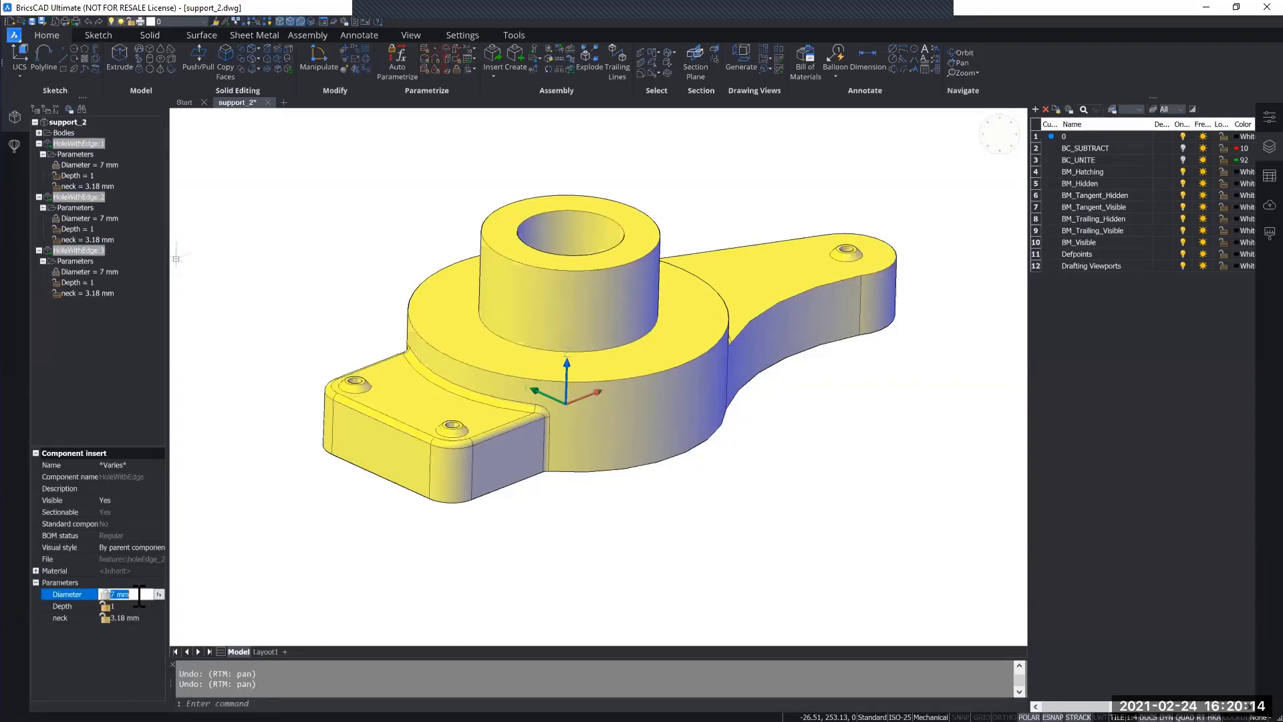
Step: Select the three HoleWithEdge inserts again and examine the resized hole at the lug's front corner
{"action": "middle_click_drag", "start_coordinate": [307, 517], "coordinate": [398, 474], "text": "shift"}
{"action": "left_click", "coordinate": [72, 139]}
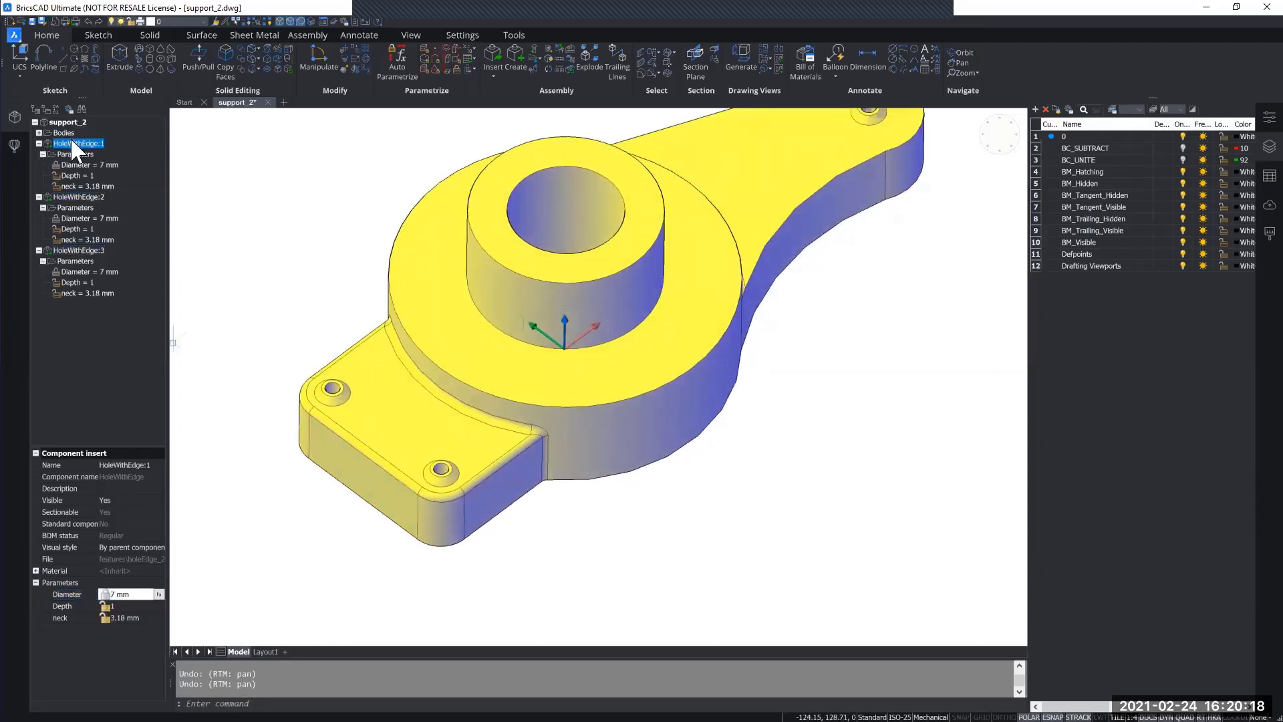
{"action": "left_click", "coordinate": [72, 197], "text": "ctrl"}
{"action": "left_click", "coordinate": [76, 250], "text": "ctrl"}
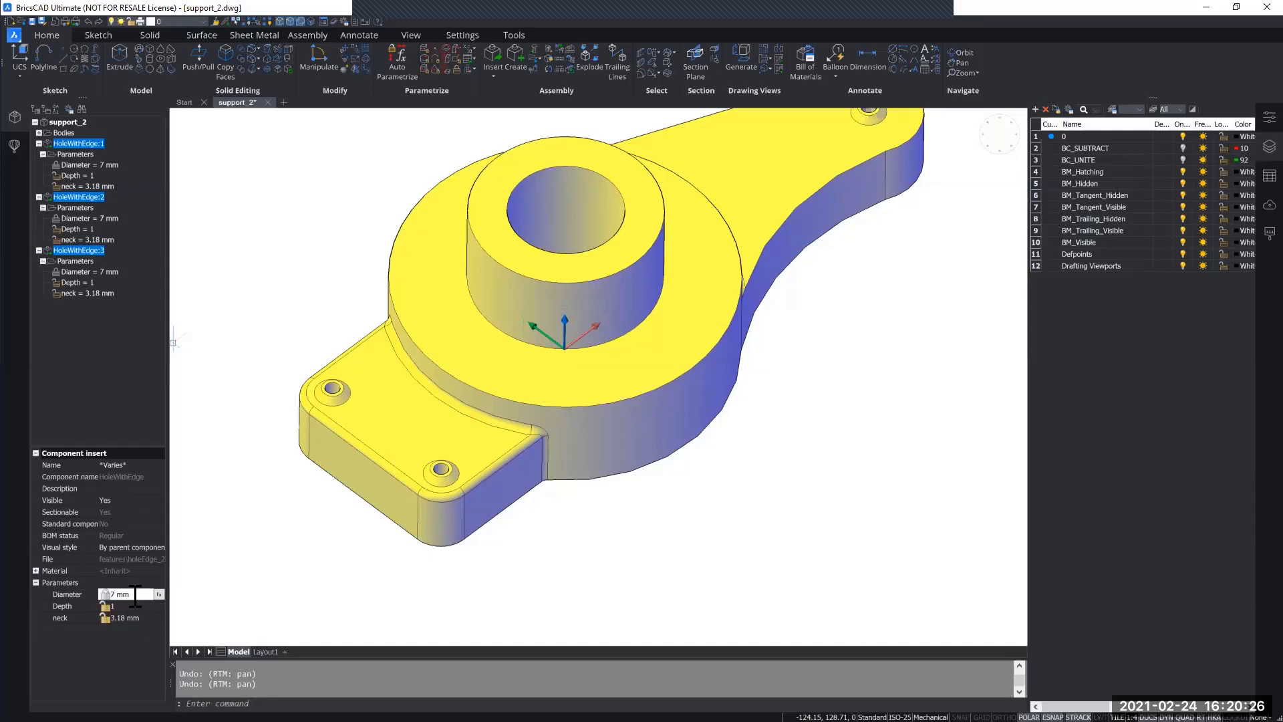
{"action": "scroll", "coordinate": [447, 474], "scroll_direction": "up", "scroll_amount": 10}
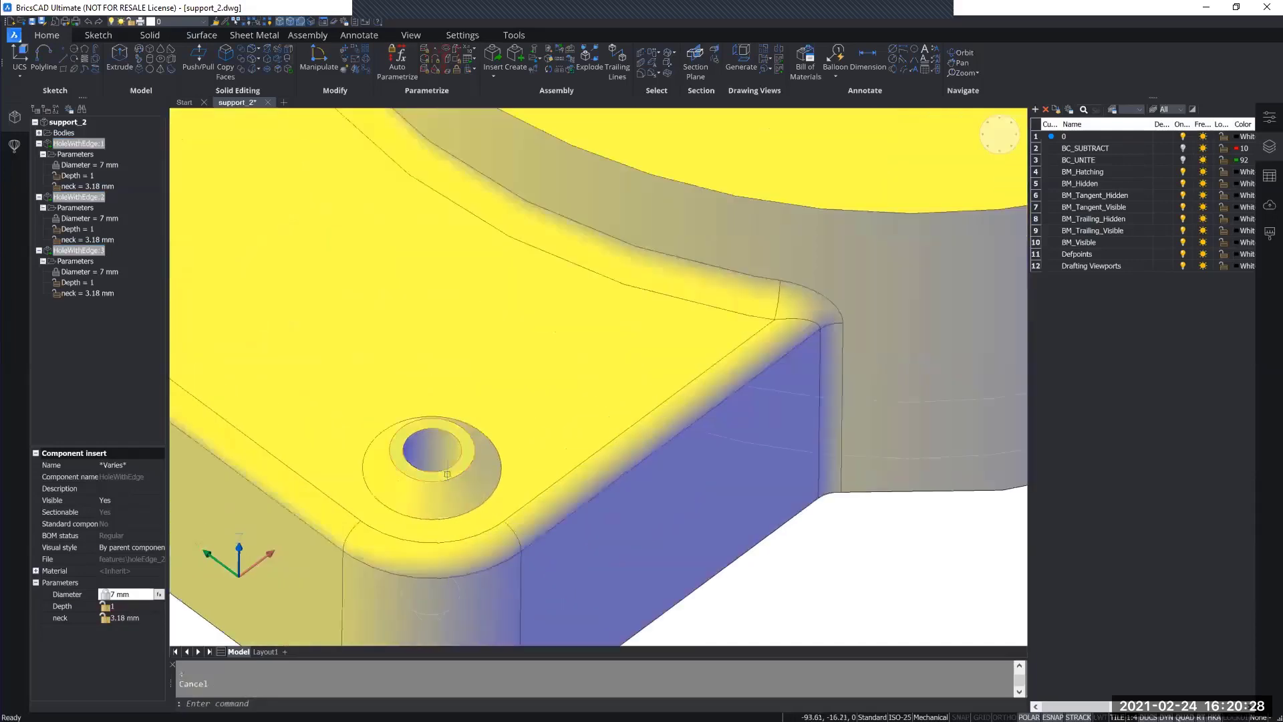
{"action": "middle_click_drag", "start_coordinate": [447, 474], "coordinate": [441, 471], "text": "shift"}
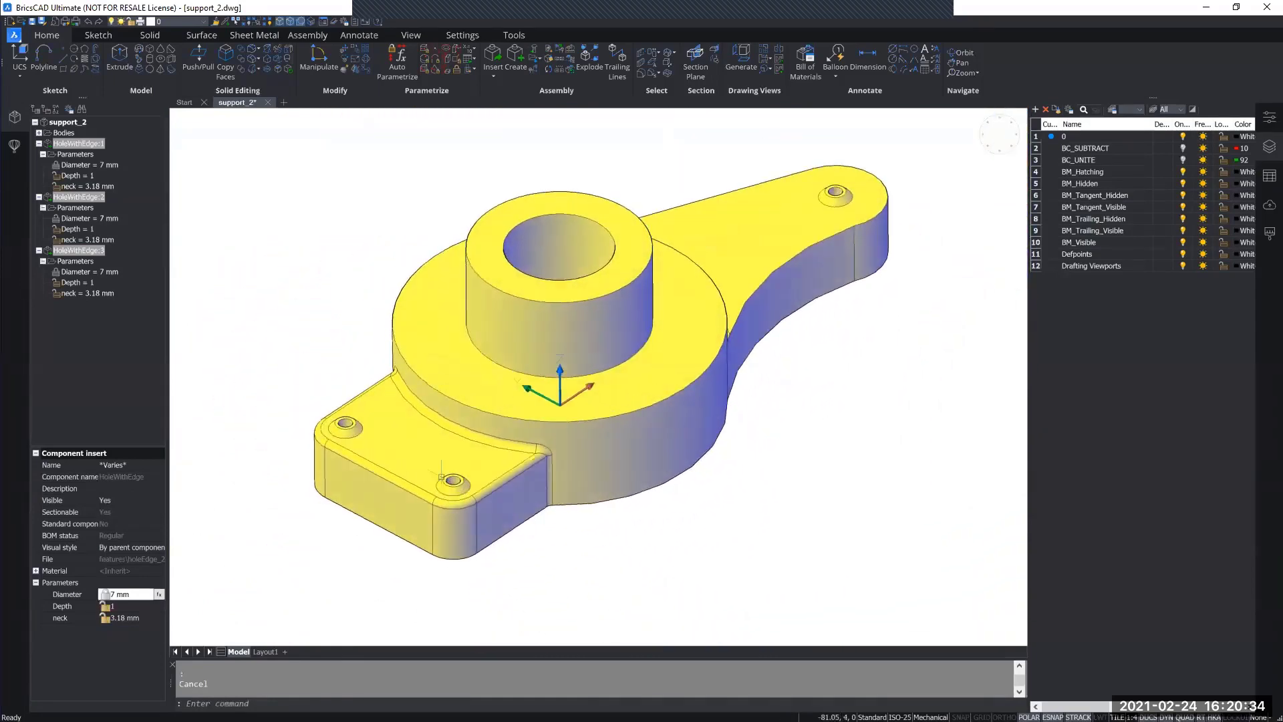
Step: Switch to Layout1 and examine the resized holes in section B-B and the other drawing views
{"action": "left_click", "coordinate": [265, 652]}
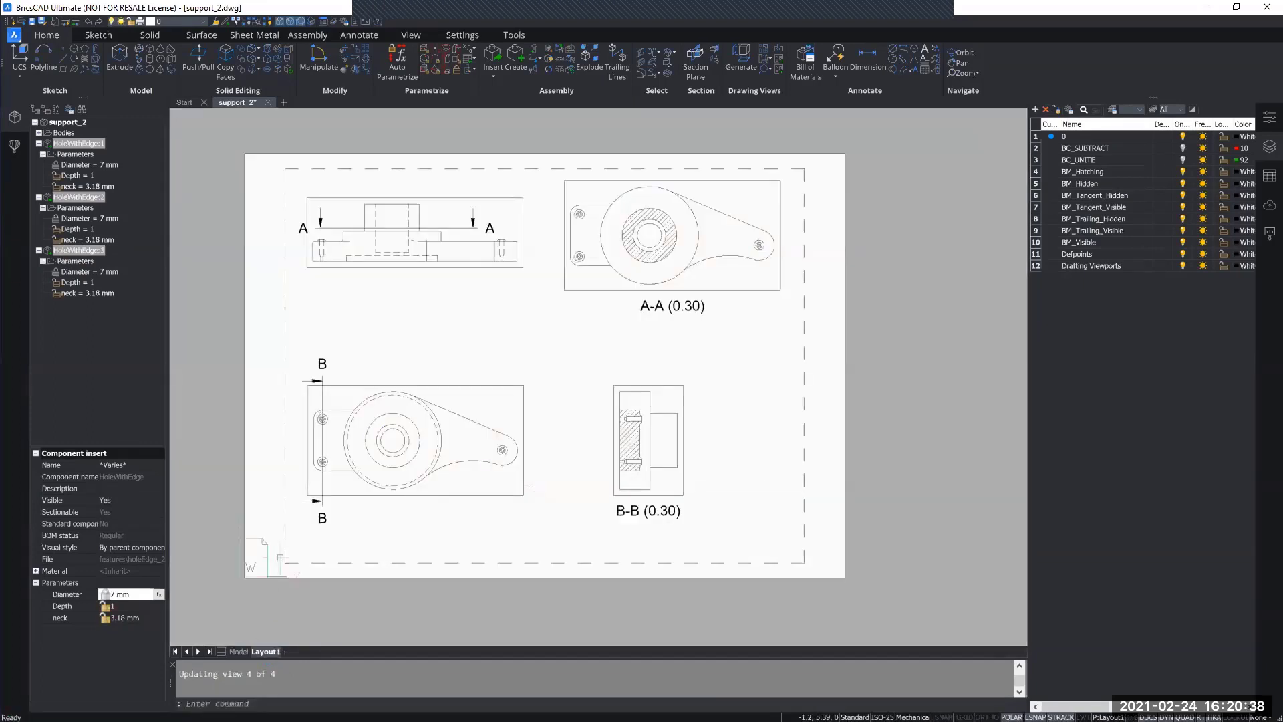
{"action": "scroll", "coordinate": [629, 425], "scroll_direction": "up", "scroll_amount": 7}
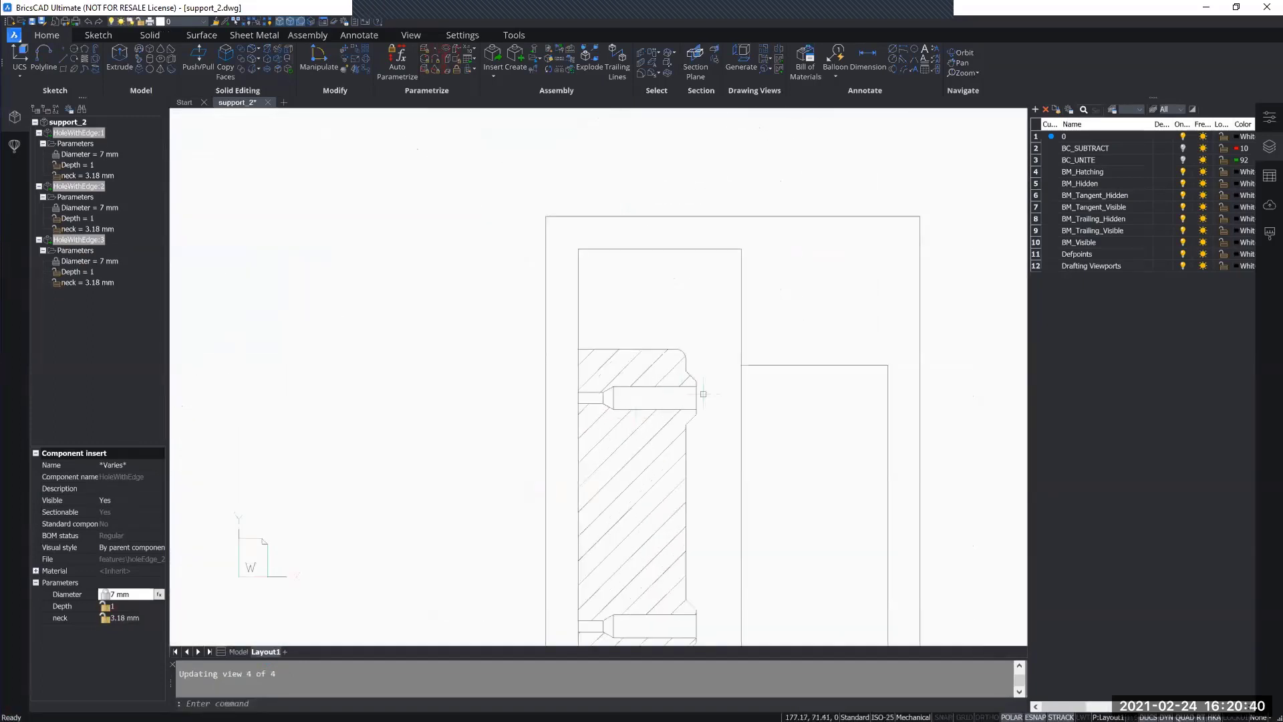
{"action": "scroll", "coordinate": [657, 424], "scroll_direction": "down", "scroll_amount": 7}
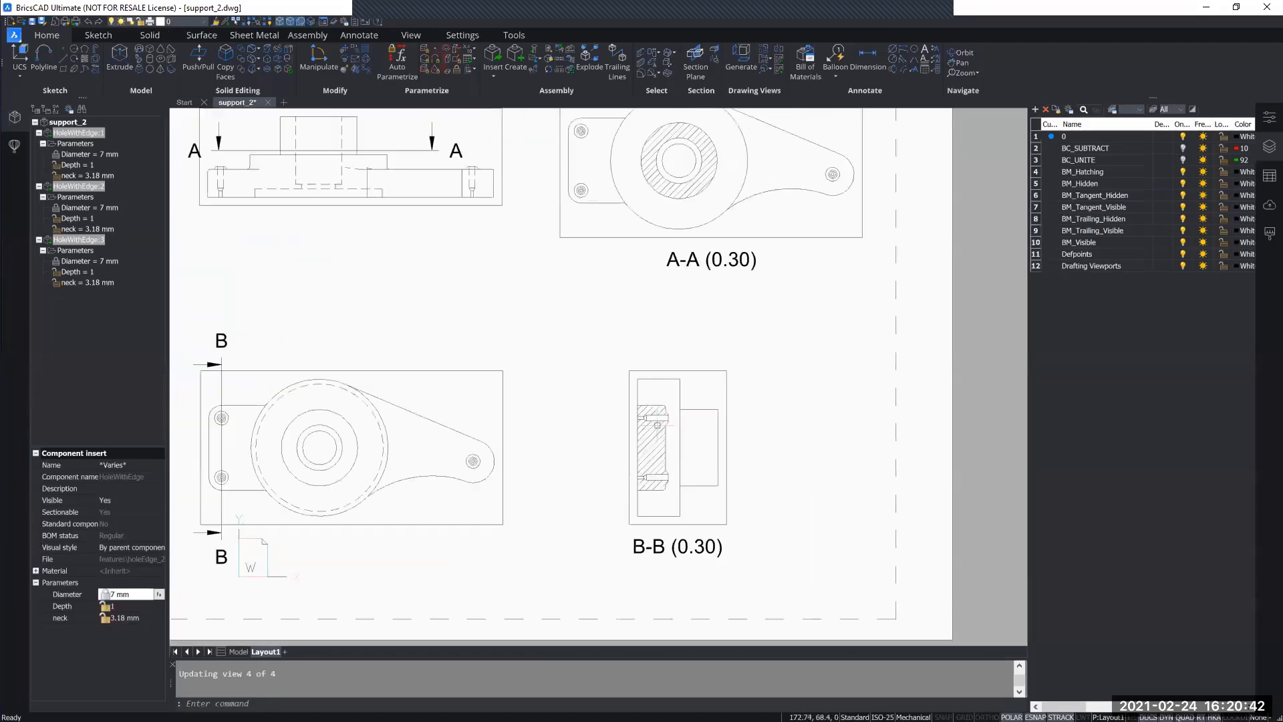
{"action": "scroll", "coordinate": [602, 431], "scroll_direction": "down", "scroll_amount": 3}
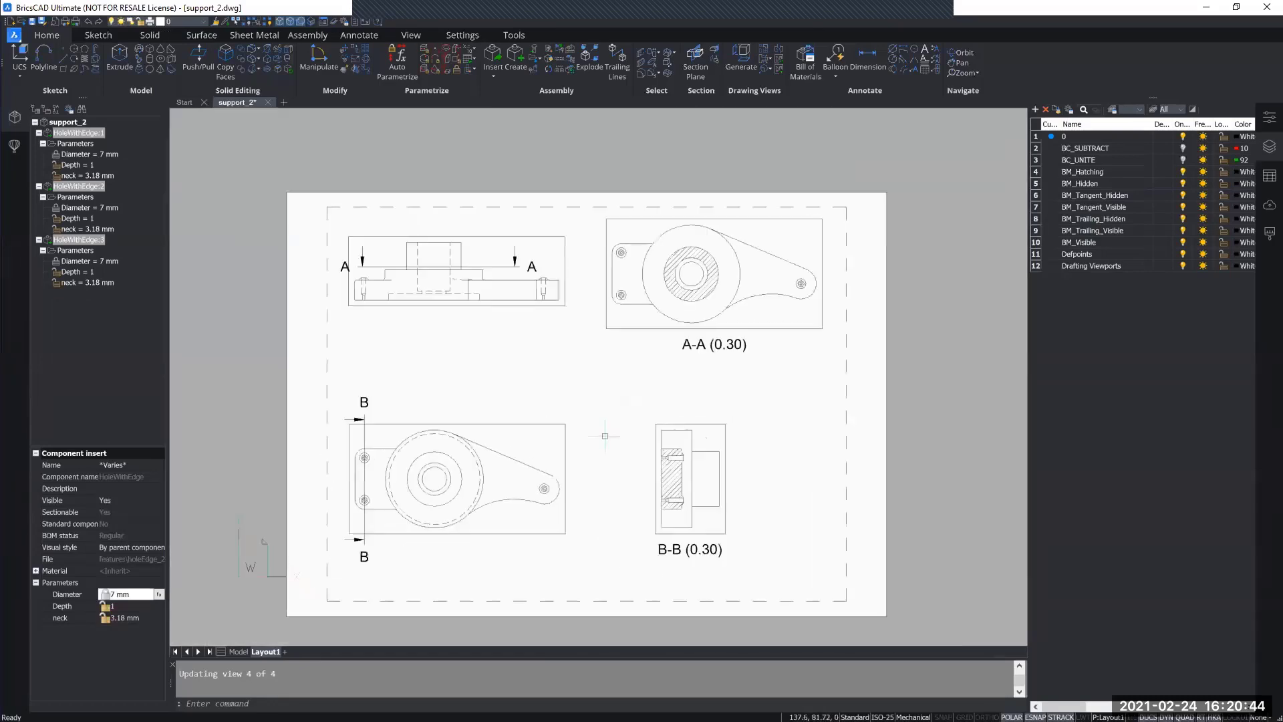
{"action": "middle_click_drag", "start_coordinate": [598, 461], "coordinate": [557, 445]}
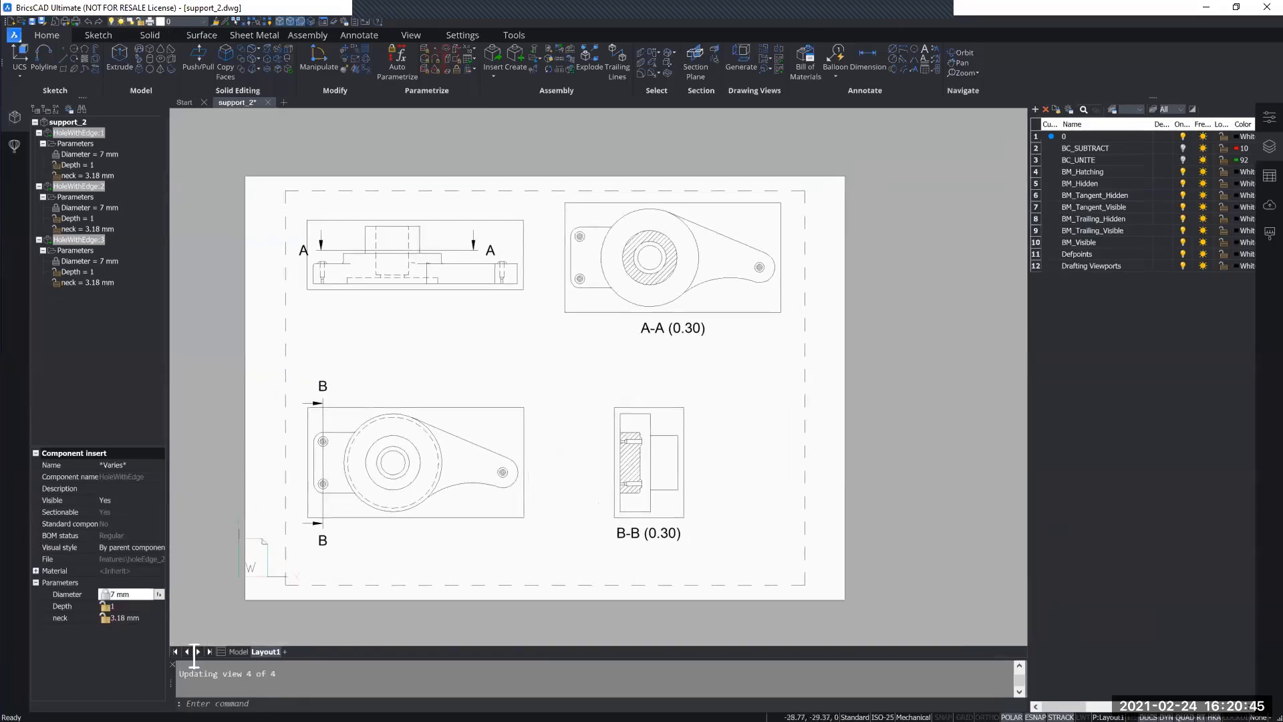
Step: Return to model space and undo the shared diameter change on the three HoleWithEdge inserts
{"action": "left_click", "coordinate": [240, 651]}
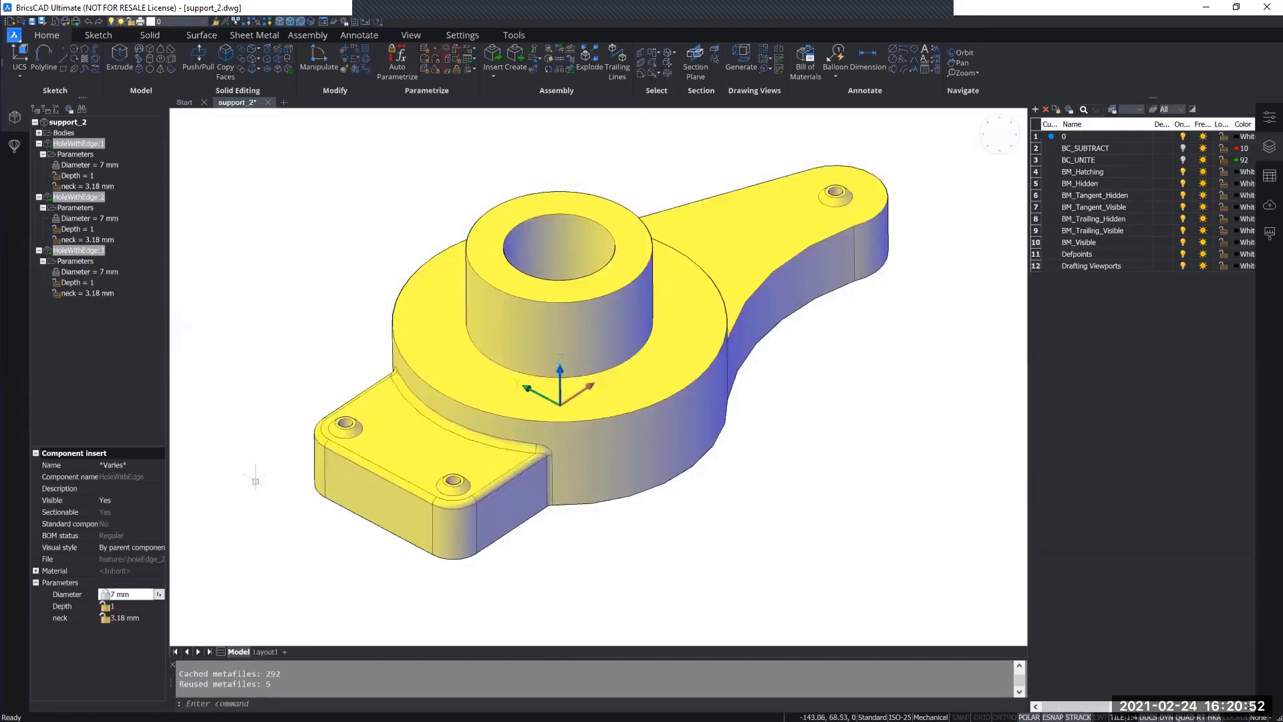
{"action": "left_click", "coordinate": [264, 652]}
{"action": "left_click", "coordinate": [239, 652]}
{"action": "key", "text": "ctrl+z"}
{"action": "key", "text": "ctrl+z"}
{"action": "key", "text": "ctrl+z"}
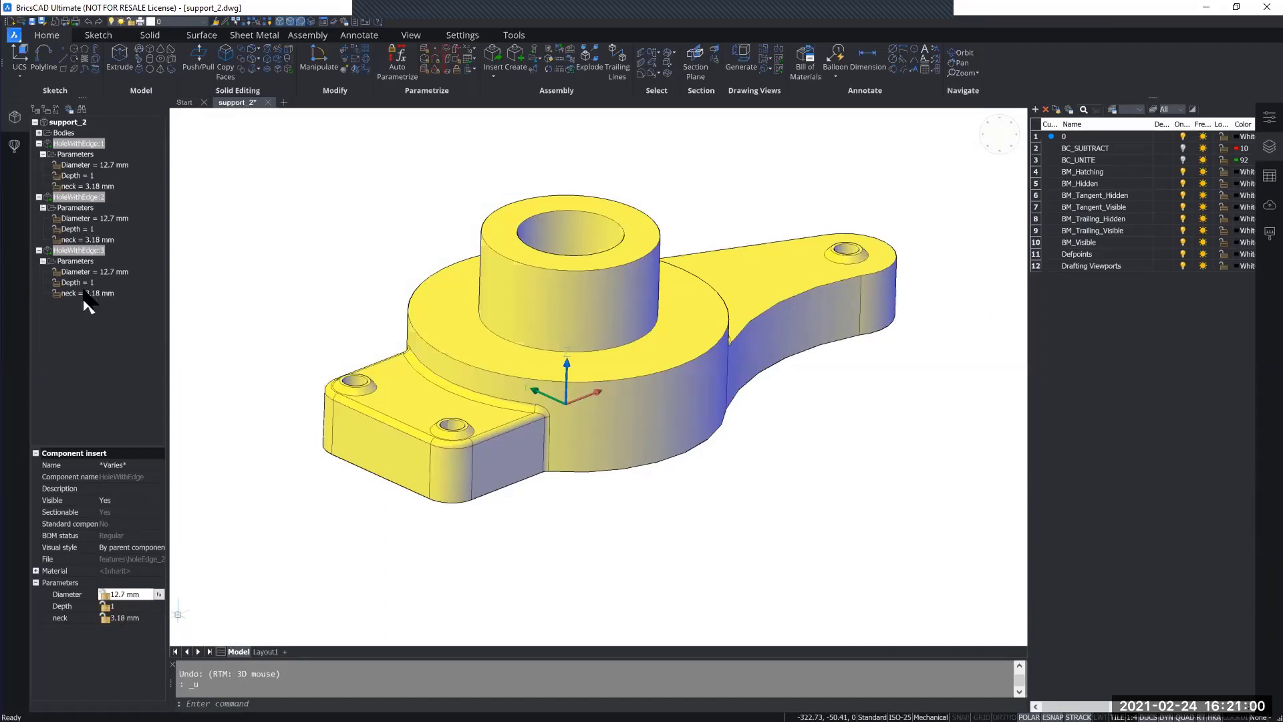
Step: Open rib.dwg from the features folder of 7_Parametric components
{"action": "left_click", "coordinate": [65, 123]}
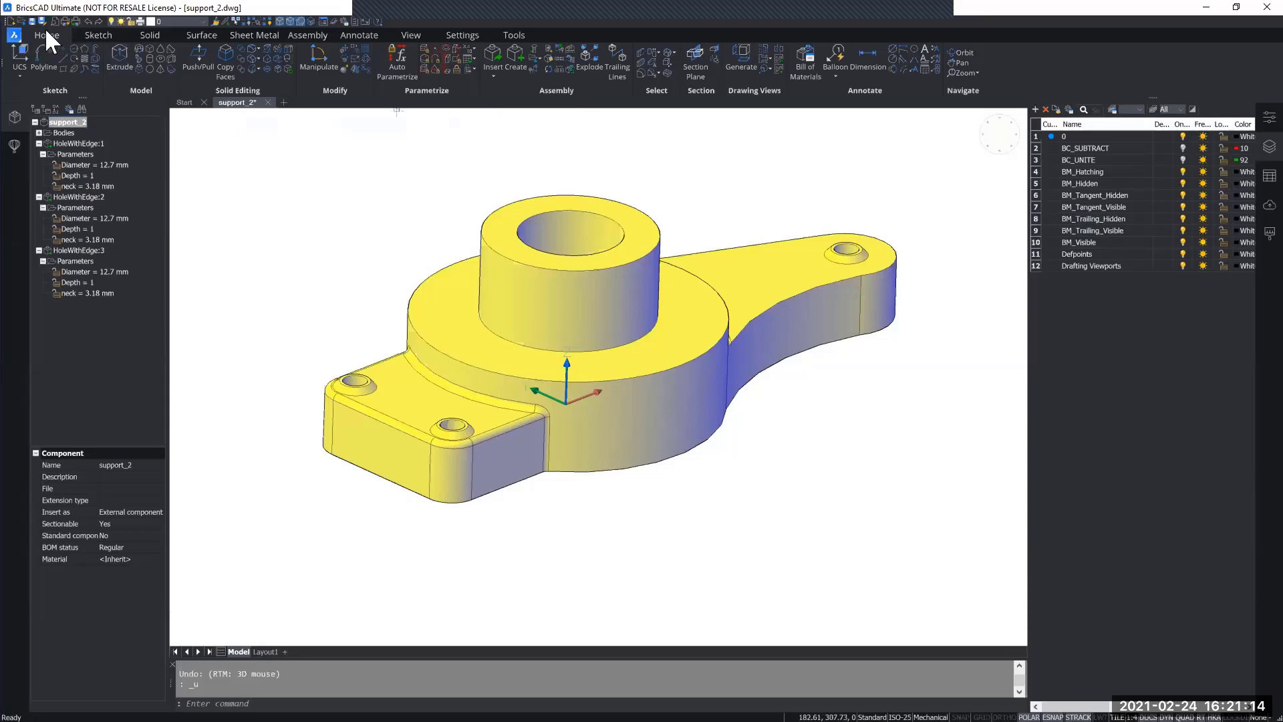
{"action": "left_click", "coordinate": [20, 21]}
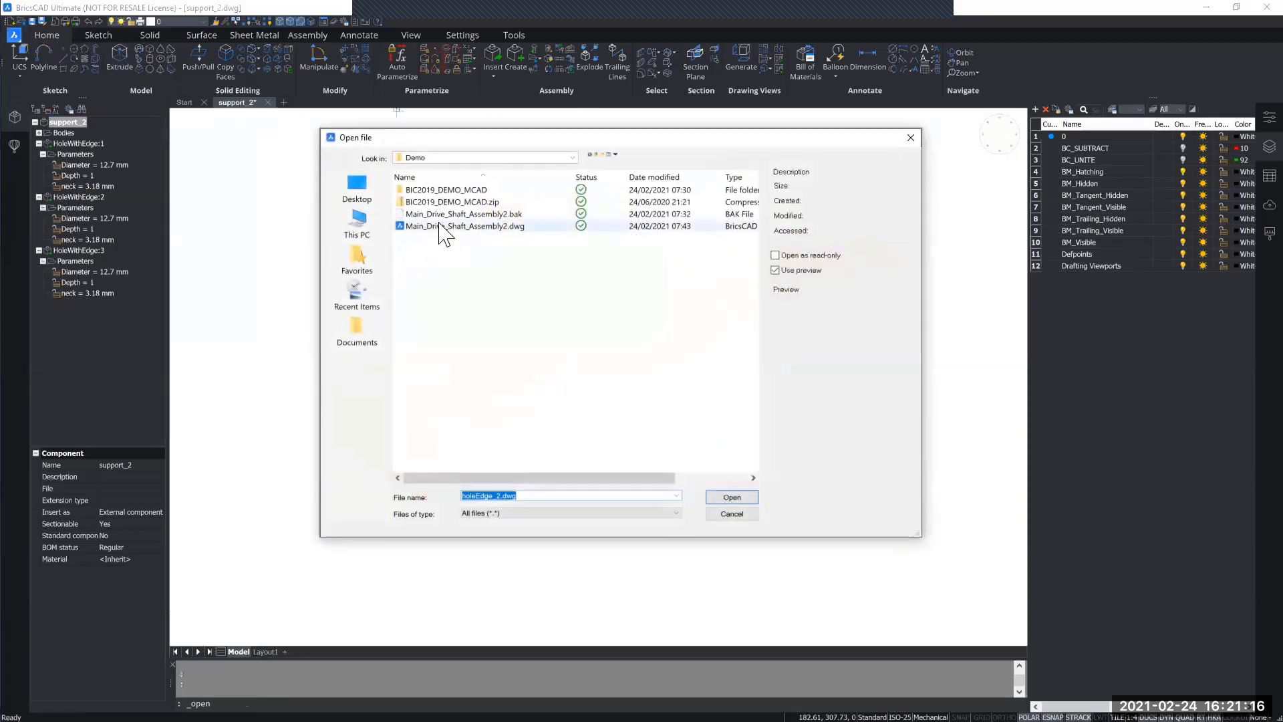
{"action": "left_click", "coordinate": [912, 139]}
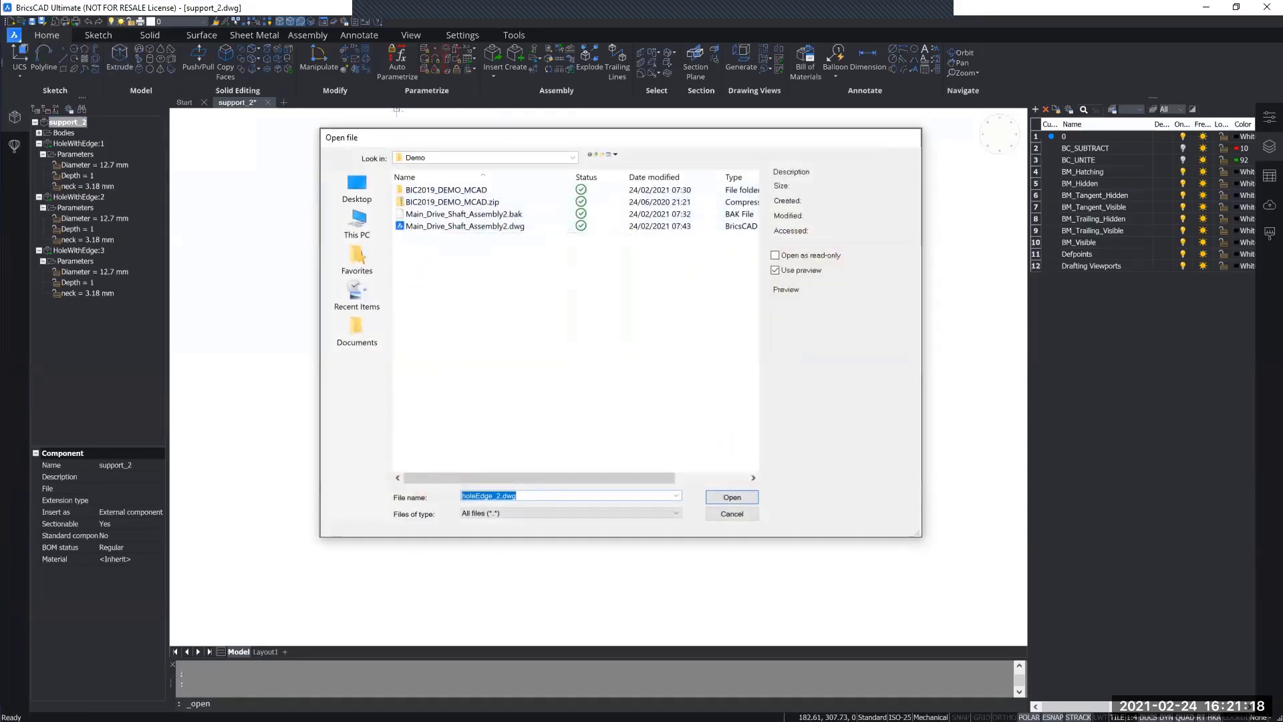
{"action": "key", "text": "alt+Tab"}
{"action": "left_click", "coordinate": [487, 335]}
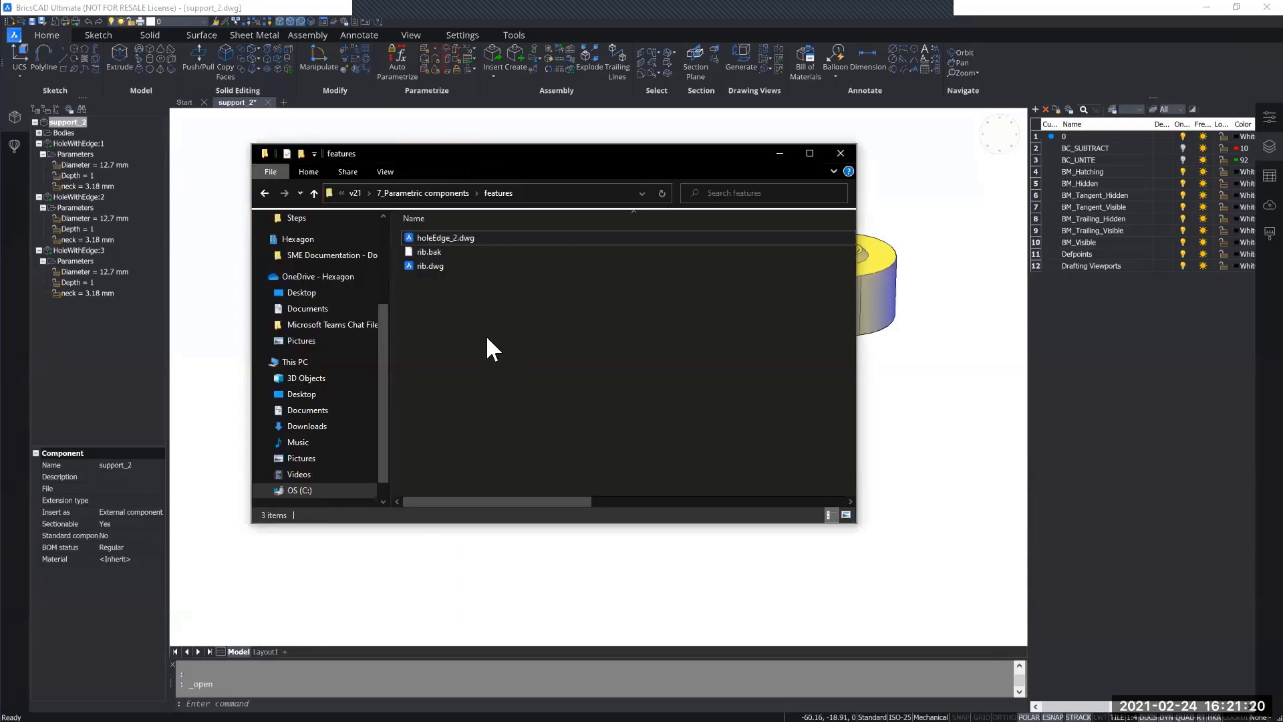
{"action": "double_click", "coordinate": [451, 265]}
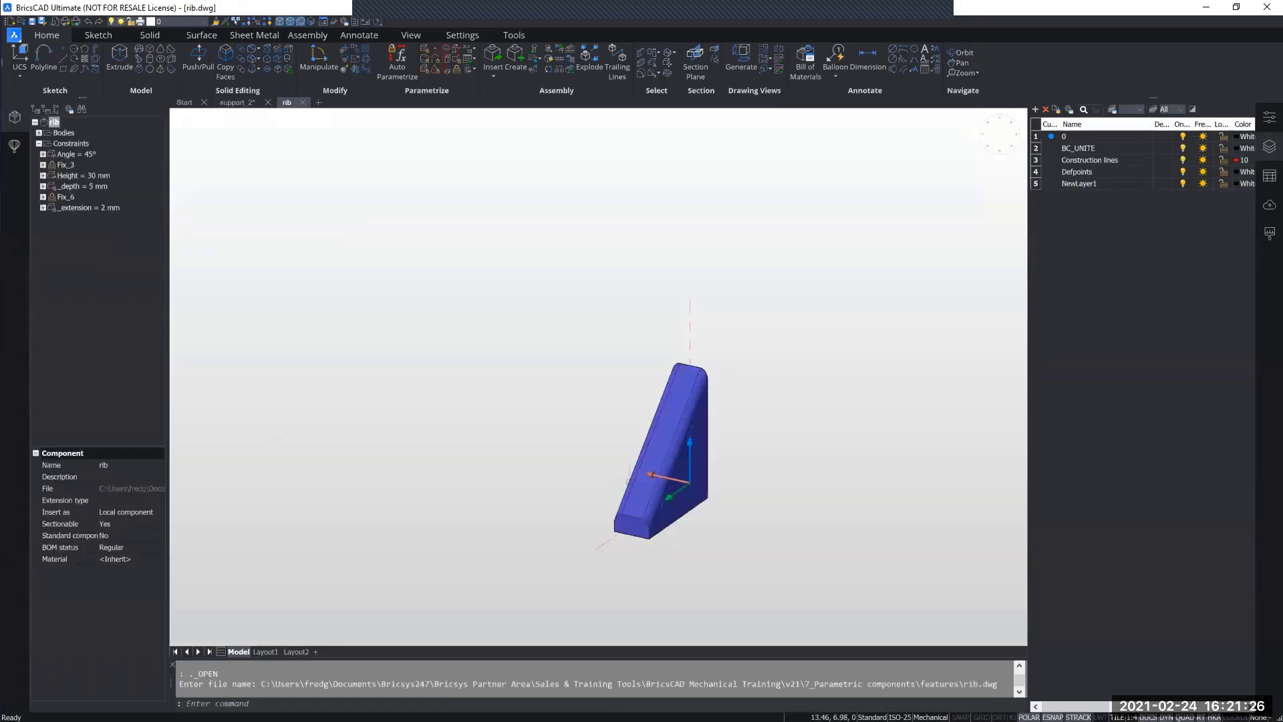
Step: Examine the rib solid and its construction lines from several sides, comparing it with the boss in support_2
{"action": "middle_click_drag", "start_coordinate": [738, 554], "coordinate": [587, 453]}
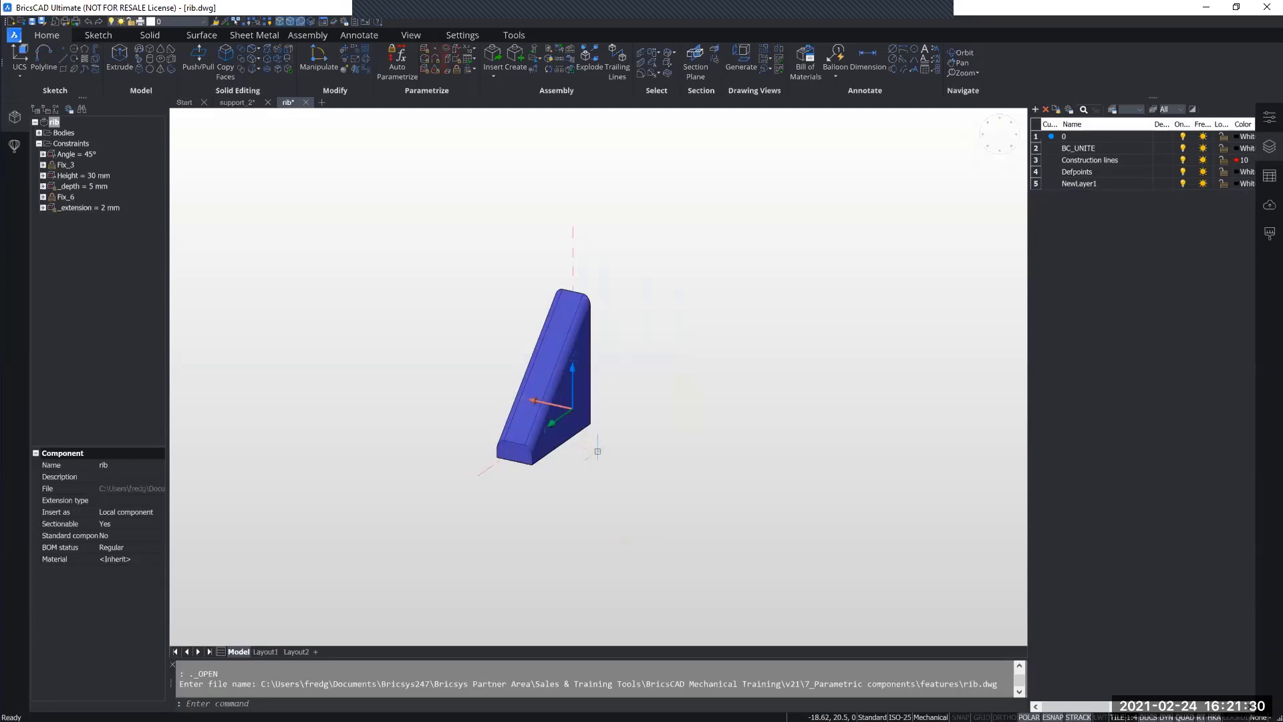
{"action": "middle_click_drag", "start_coordinate": [597, 451], "coordinate": [421, 456], "text": "shift"}
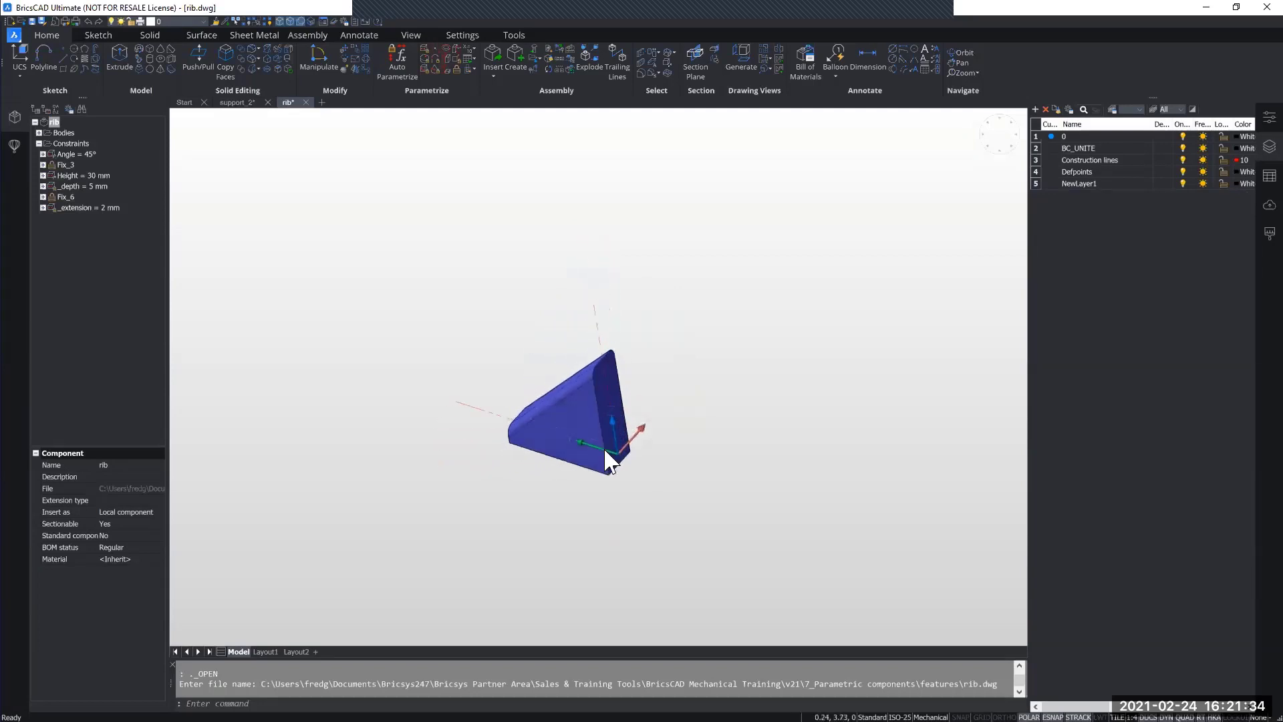
{"action": "middle_click_drag", "start_coordinate": [604, 449], "coordinate": [579, 454], "text": "shift"}
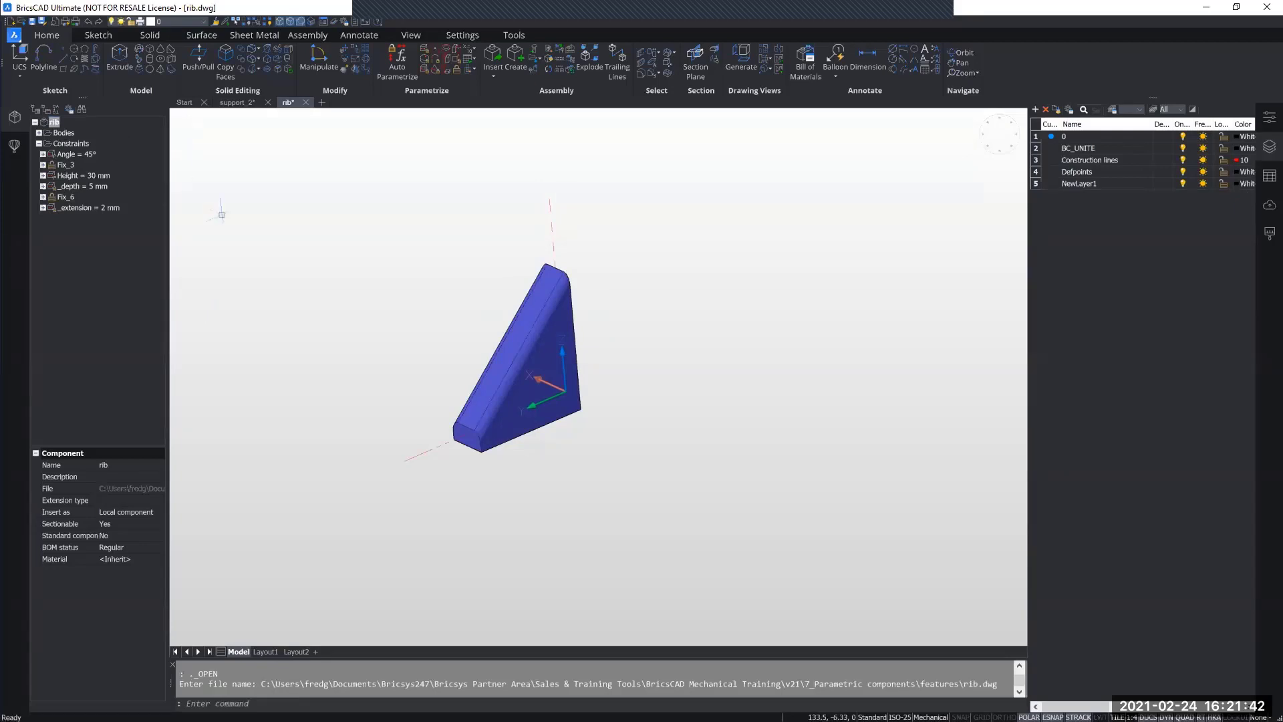
{"action": "left_click", "coordinate": [241, 102]}
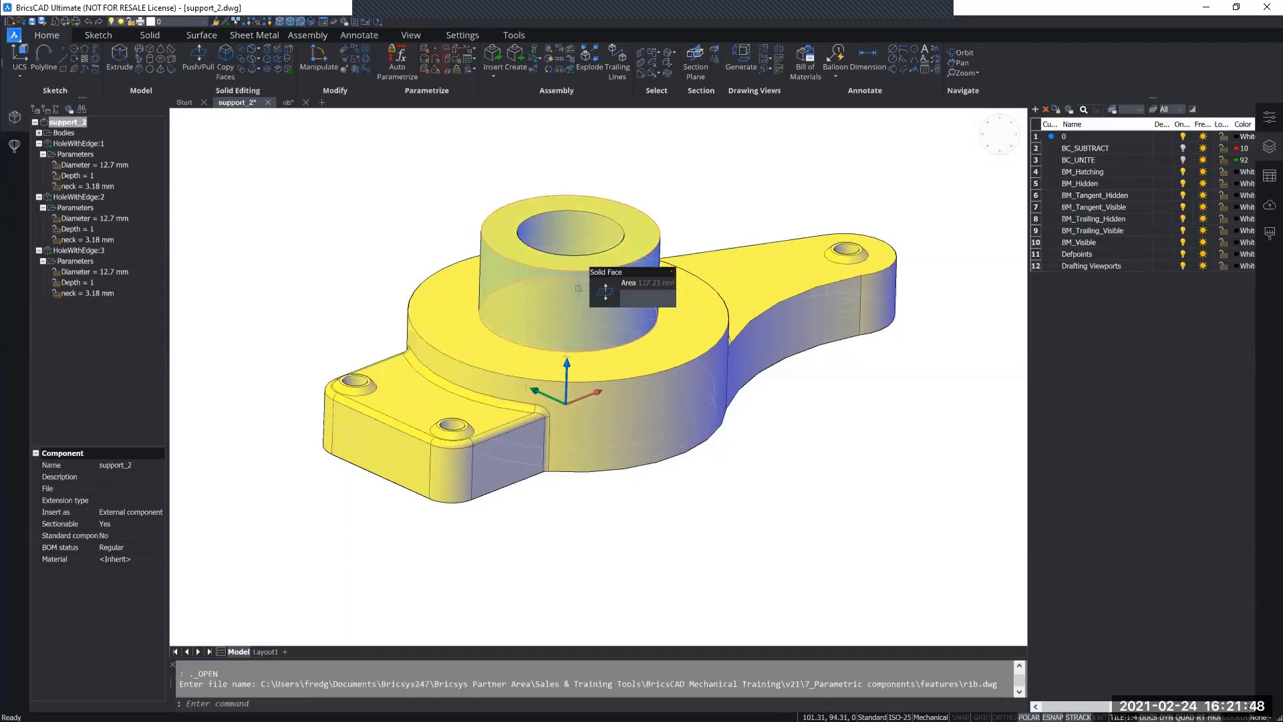
{"action": "left_click", "coordinate": [289, 102]}
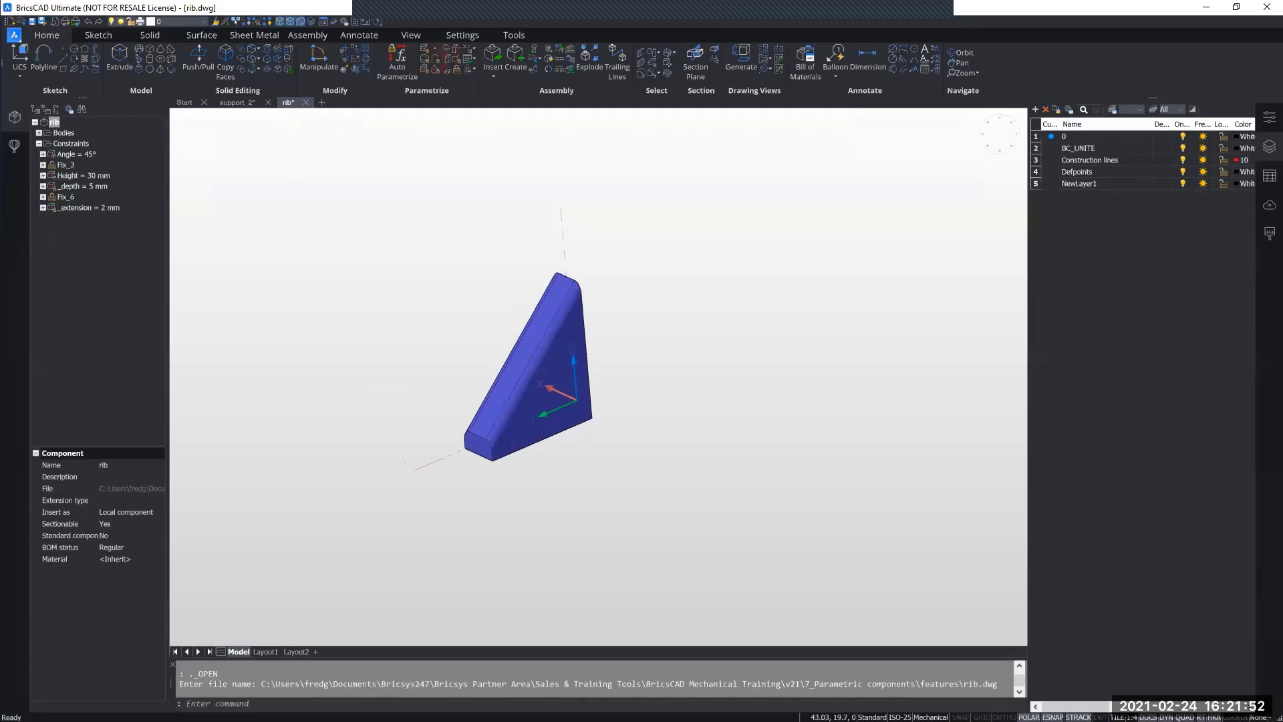
{"action": "middle_click_drag", "start_coordinate": [376, 365], "coordinate": [396, 374], "text": "shift"}
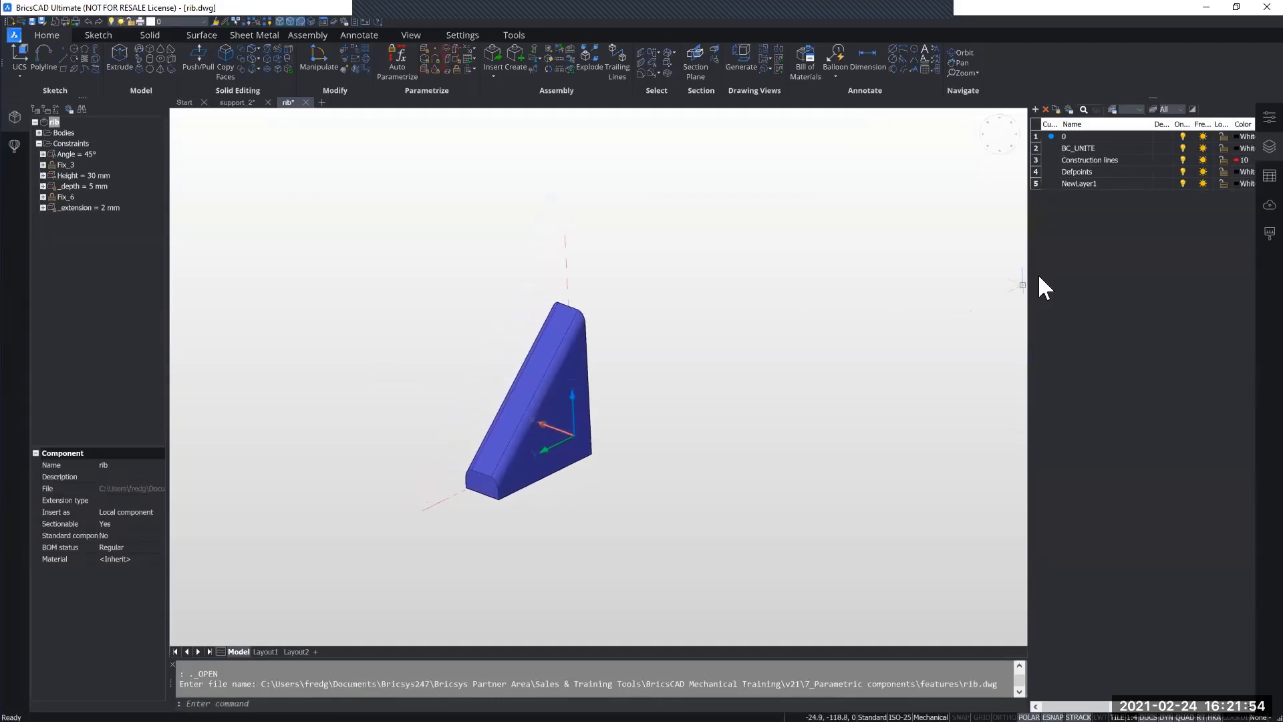
Step: Widen the layer list of rib.dwg to expose the full Color column and the Linetype column
{"action": "left_click_drag", "start_coordinate": [1028, 278], "coordinate": [967, 278]}
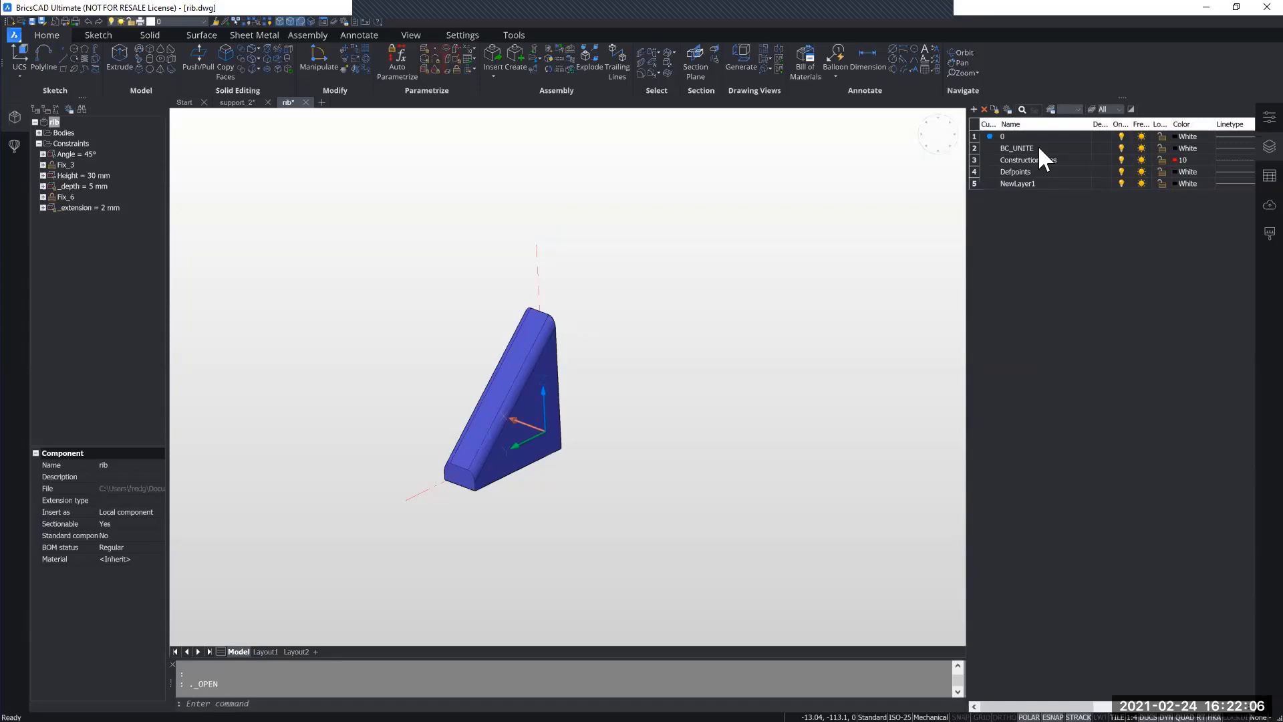
Step: Narrow the layer list and inspect which rib faces the Angle and Height constraints act on
{"action": "left_click_drag", "start_coordinate": [966, 261], "coordinate": [1076, 262]}
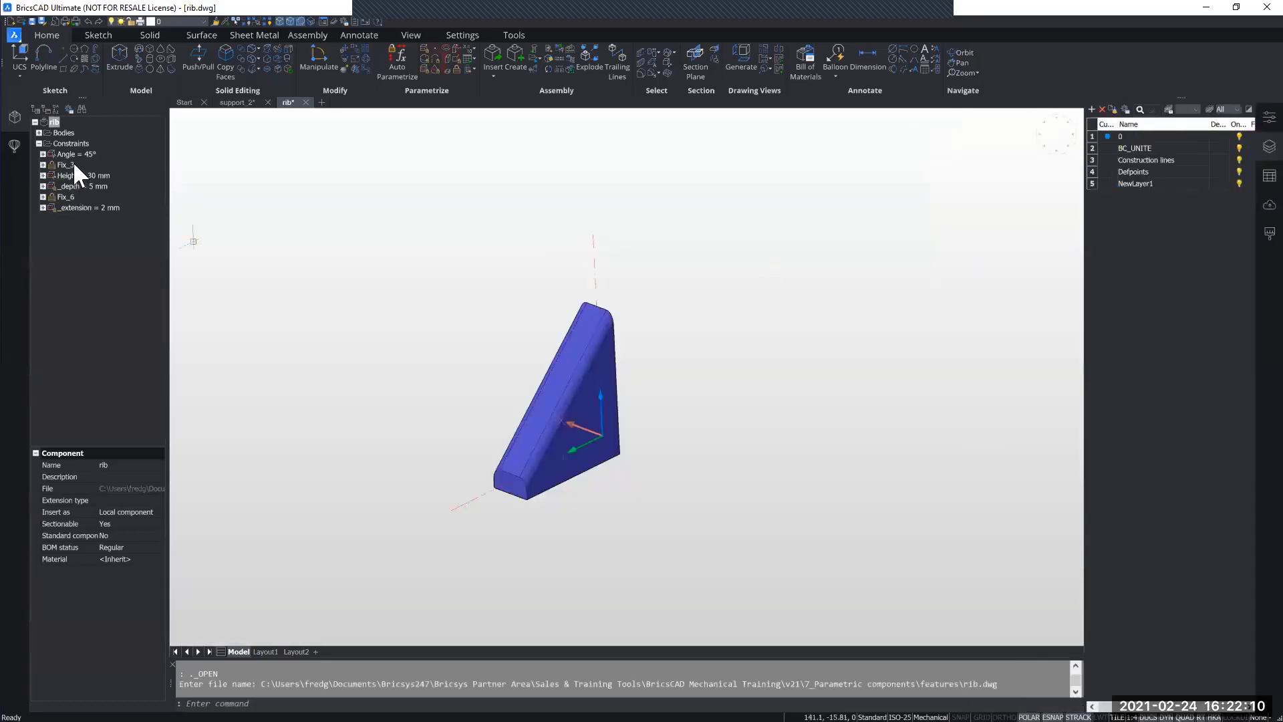
{"action": "left_click", "coordinate": [69, 164]}
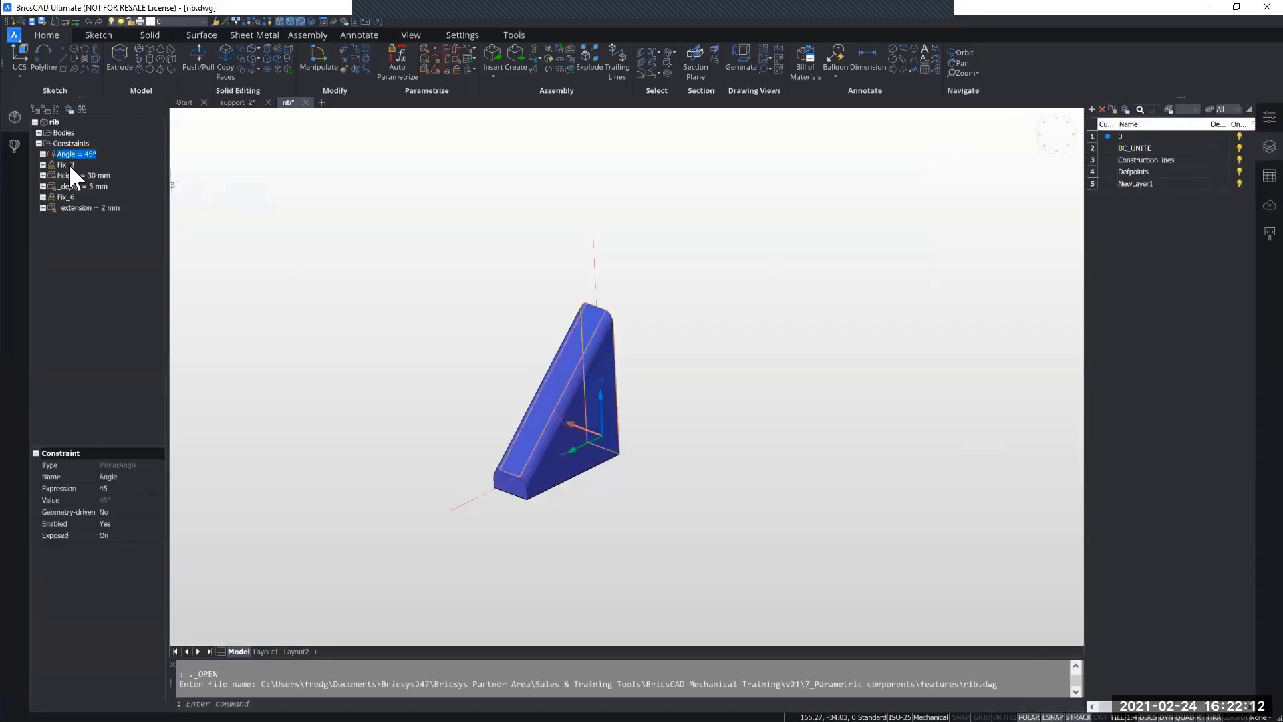
{"action": "left_click", "coordinate": [67, 176]}
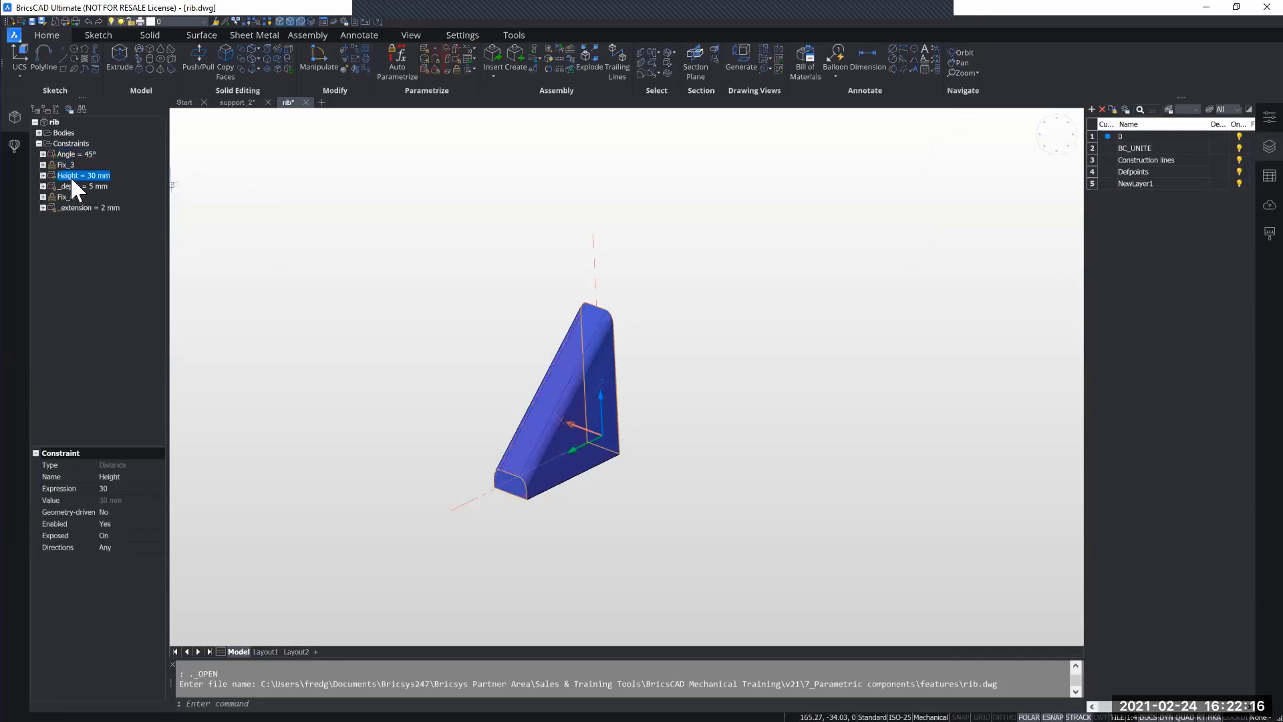
{"action": "left_click", "coordinate": [55, 123]}
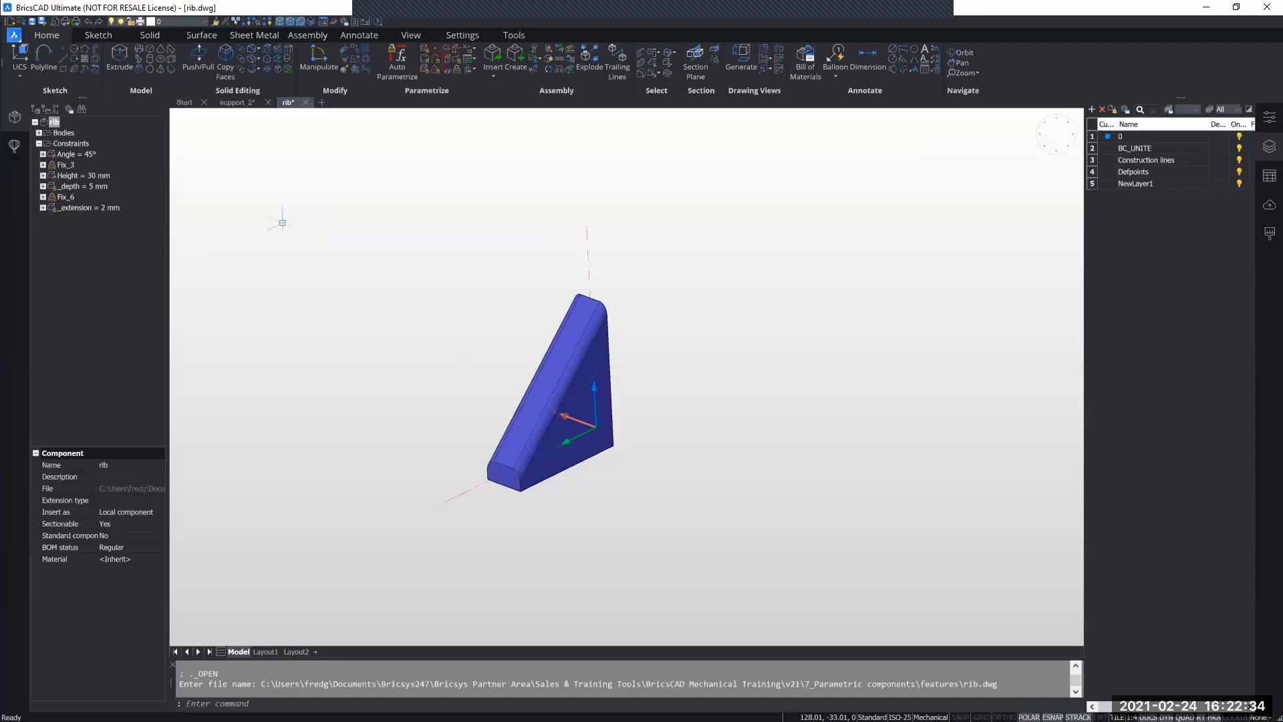
Step: Begin a new library block in a widened component library, using the entire drawing as source and Rib as the name
{"action": "left_click", "coordinate": [15, 148]}
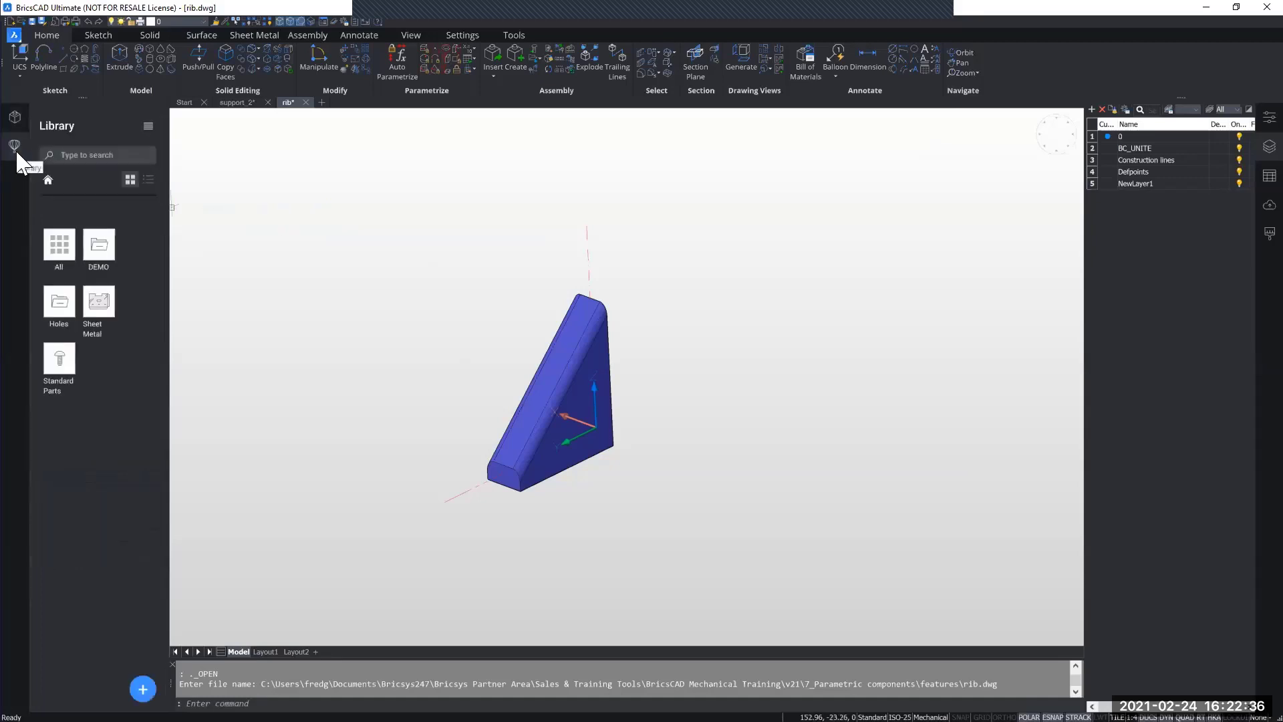
{"action": "left_click_drag", "start_coordinate": [168, 306], "coordinate": [243, 305]}
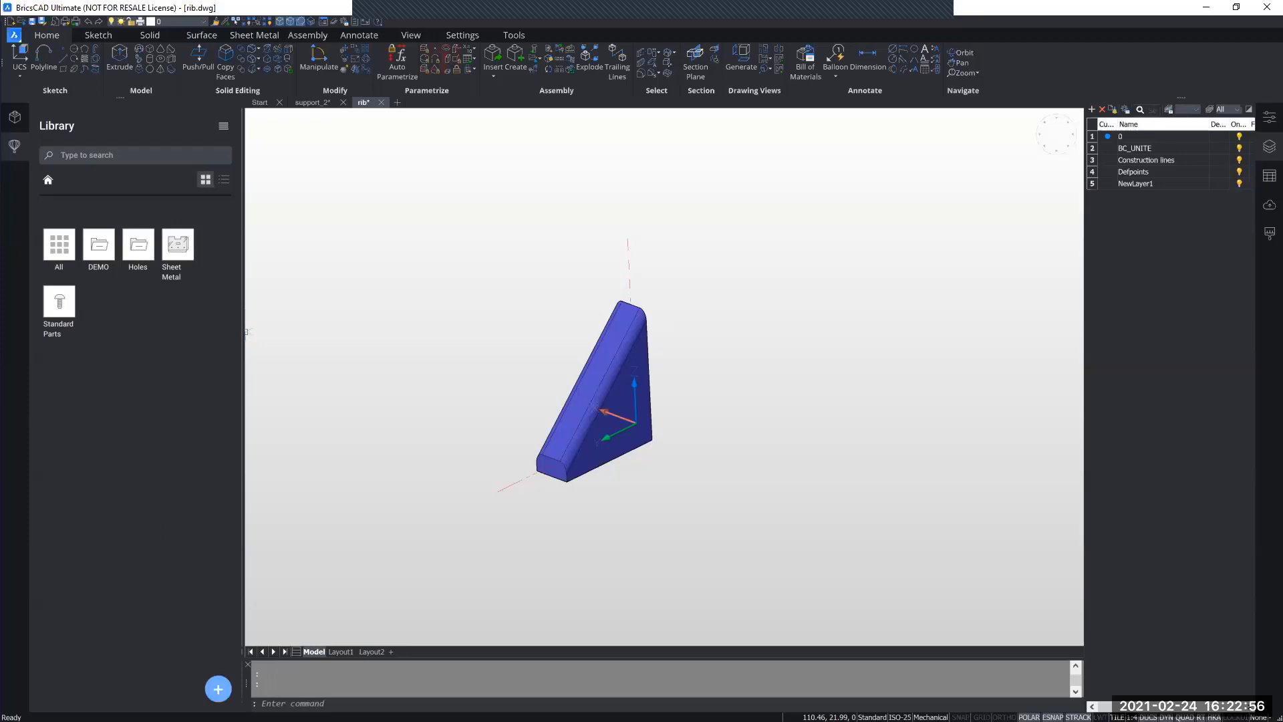
{"action": "left_click", "coordinate": [218, 689]}
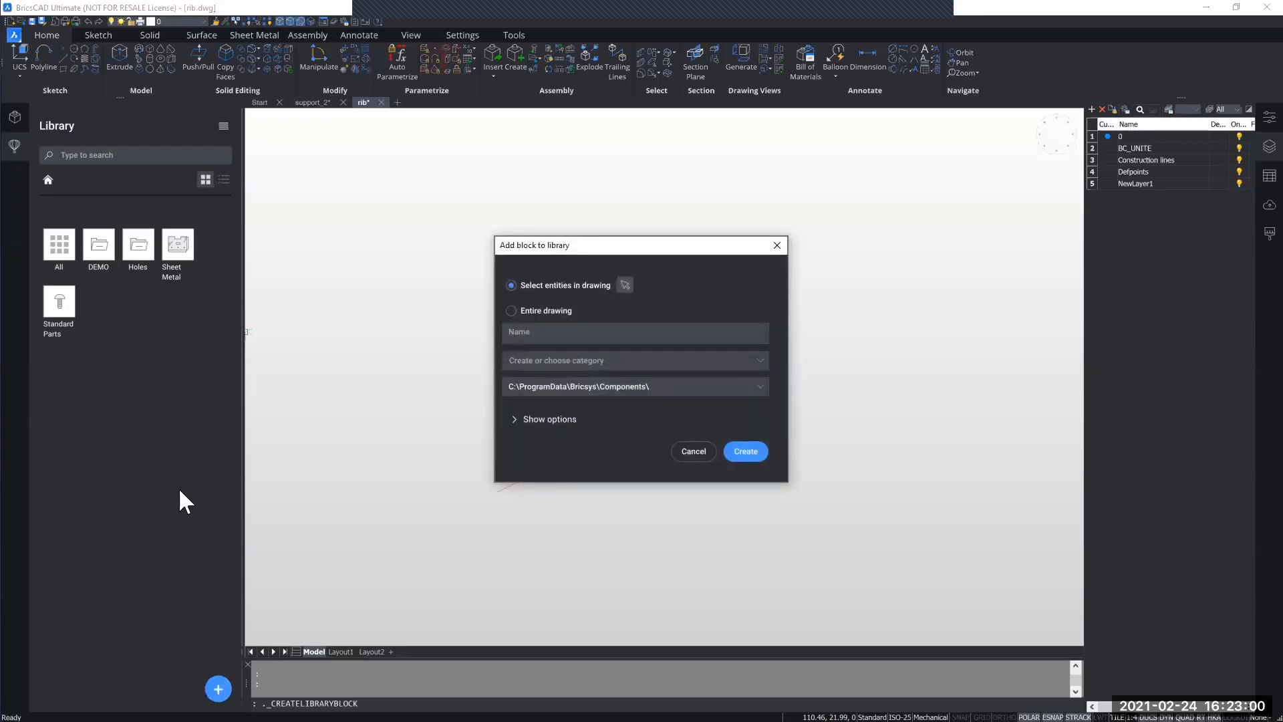
{"action": "left_click_drag", "start_coordinate": [594, 249], "coordinate": [778, 249]}
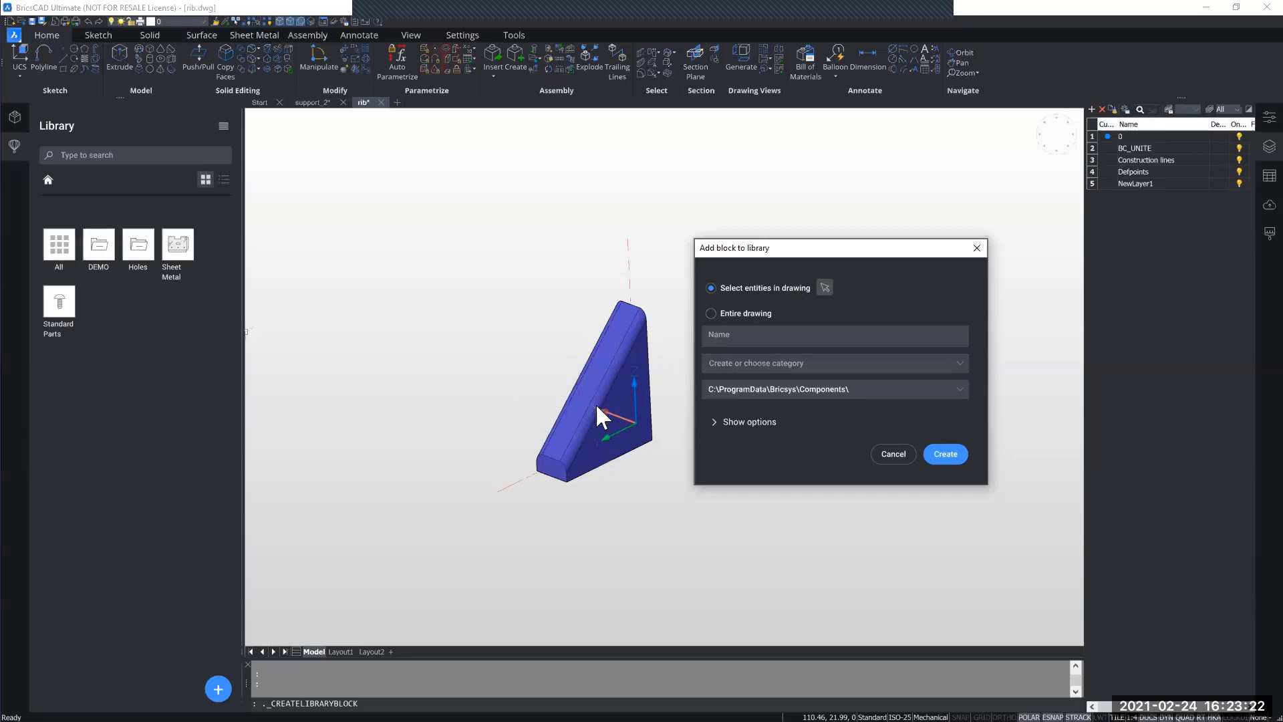
{"action": "left_click", "coordinate": [711, 312]}
{"action": "left_click", "coordinate": [745, 338]}
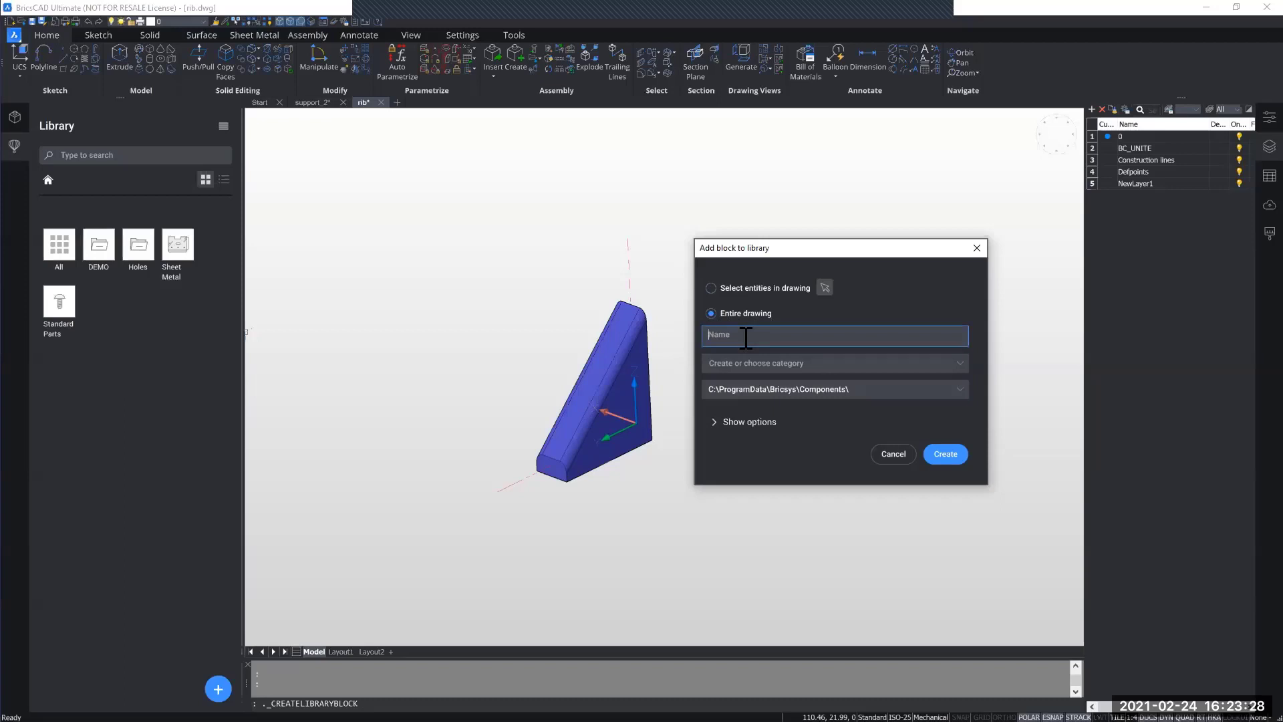
{"action": "type", "text": "Rib"}
Step: Assign the Rib block to the DEMO category, keeping C:\ProgramData\Bricsys\Components\ as its storage folder
{"action": "left_click", "coordinate": [958, 364]}
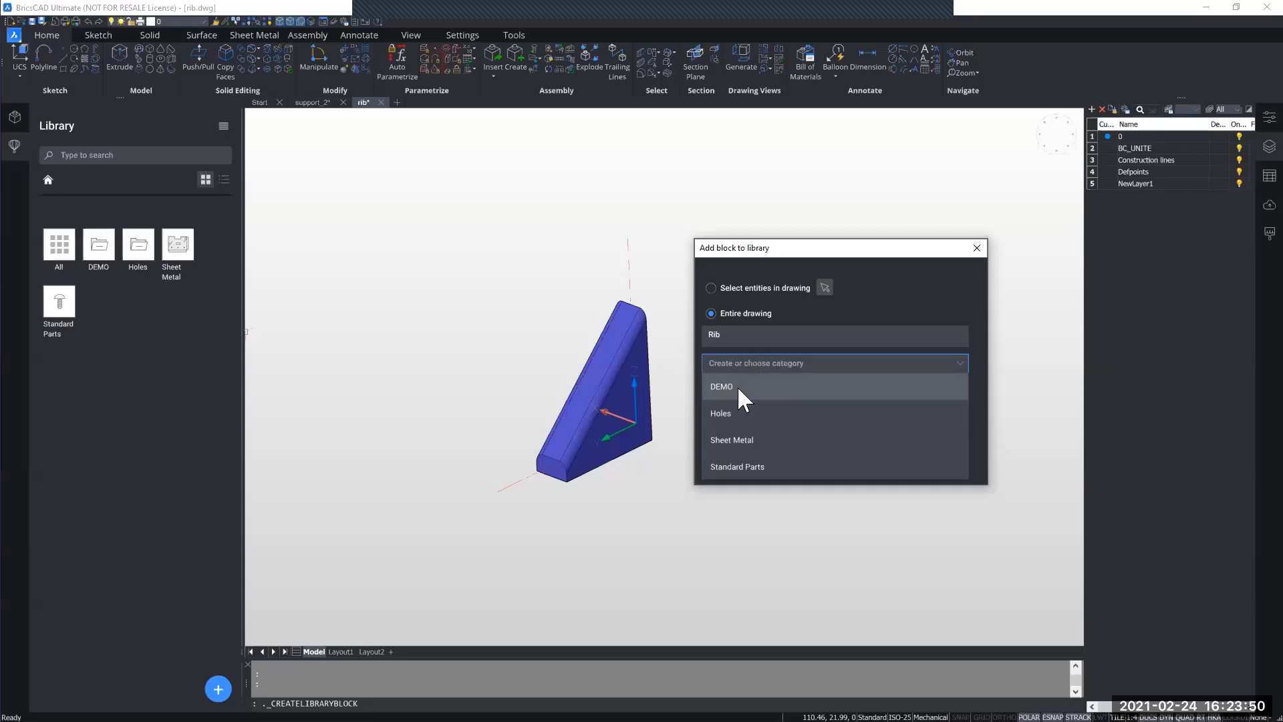
{"action": "left_click", "coordinate": [946, 366]}
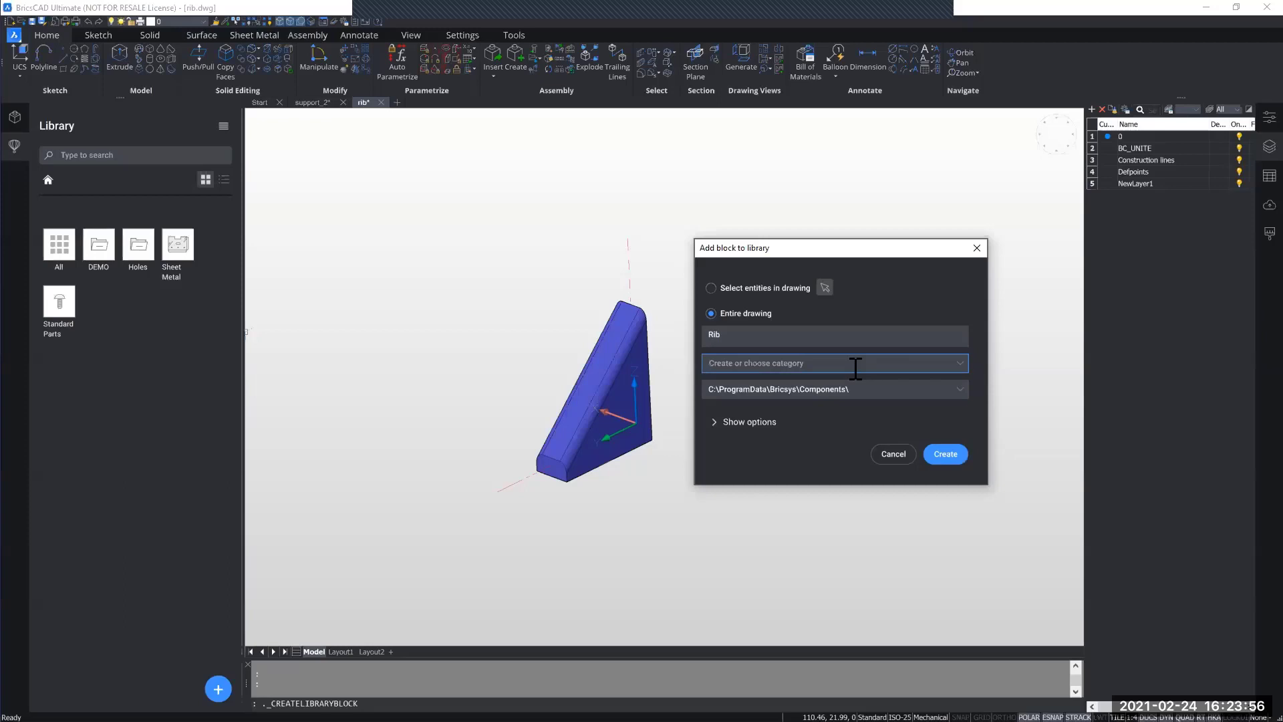
{"action": "type", "text": "DEMO"}
{"action": "left_click", "coordinate": [964, 388]}
{"action": "left_click", "coordinate": [960, 387]}
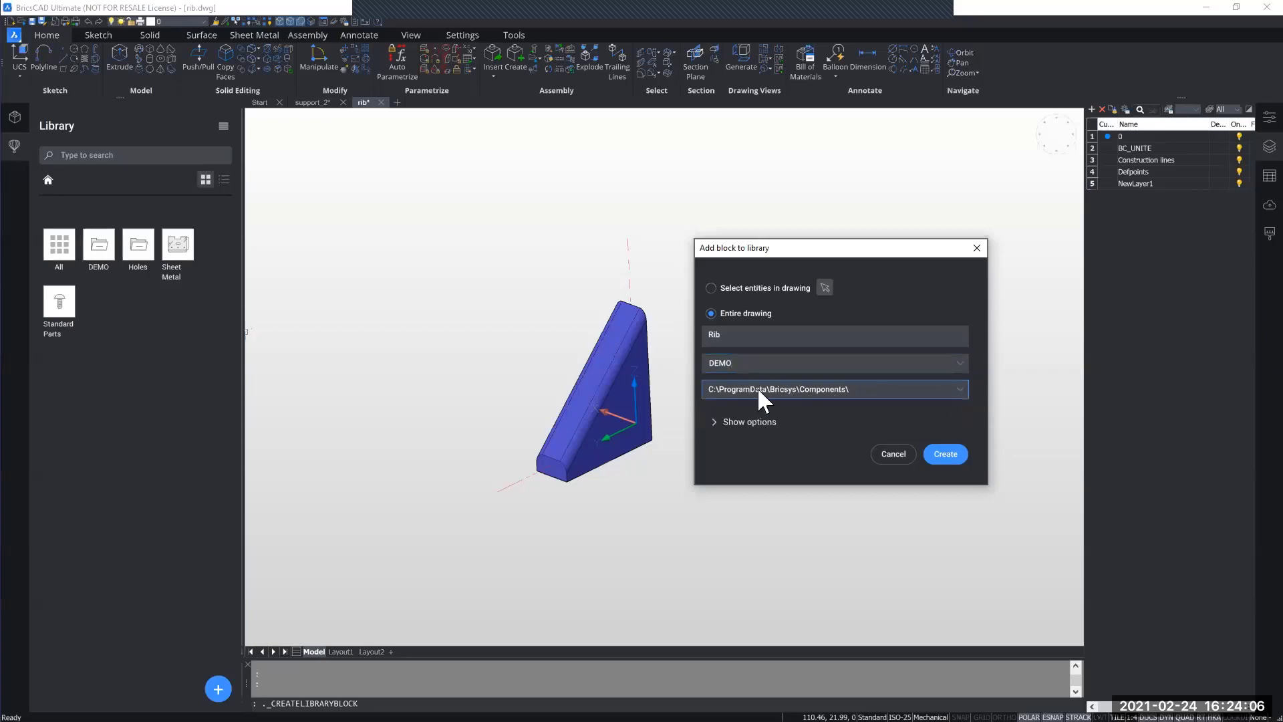
Step: Check the block's insertion units, then create the Rib library block, replacing the existing file
{"action": "left_click", "coordinate": [735, 423]}
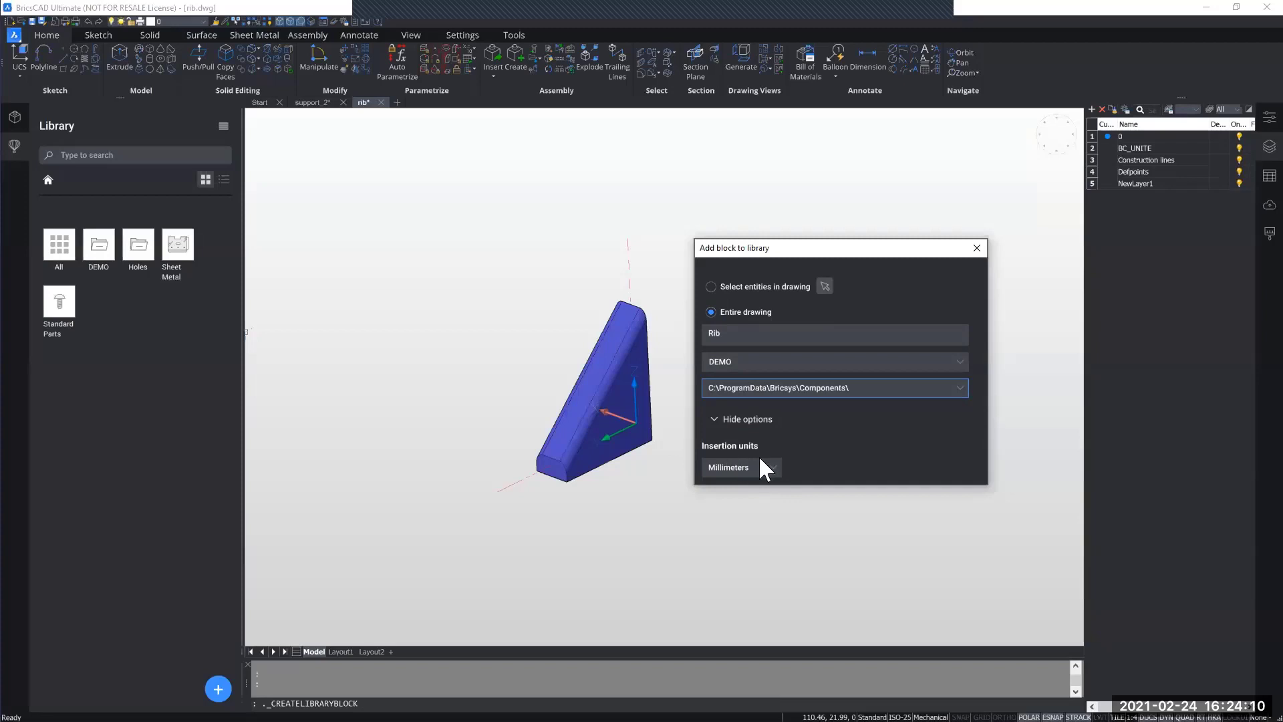
{"action": "left_click", "coordinate": [735, 419]}
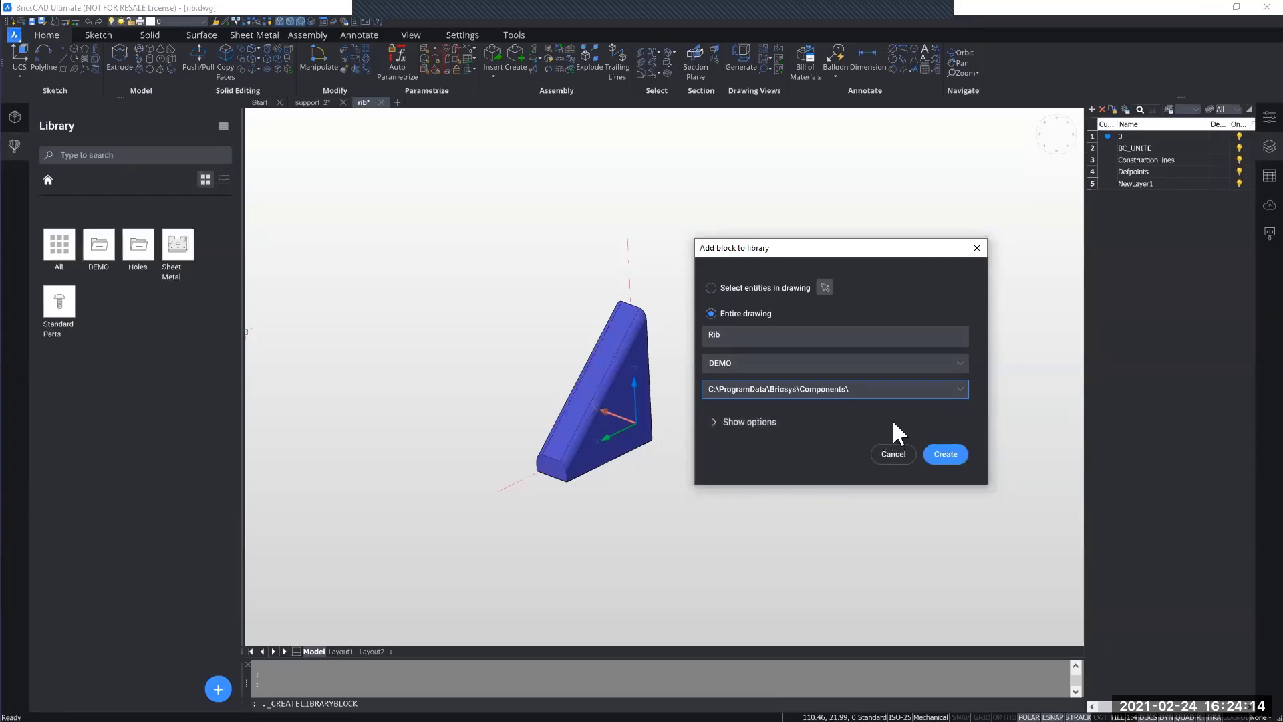
{"action": "left_click", "coordinate": [944, 452]}
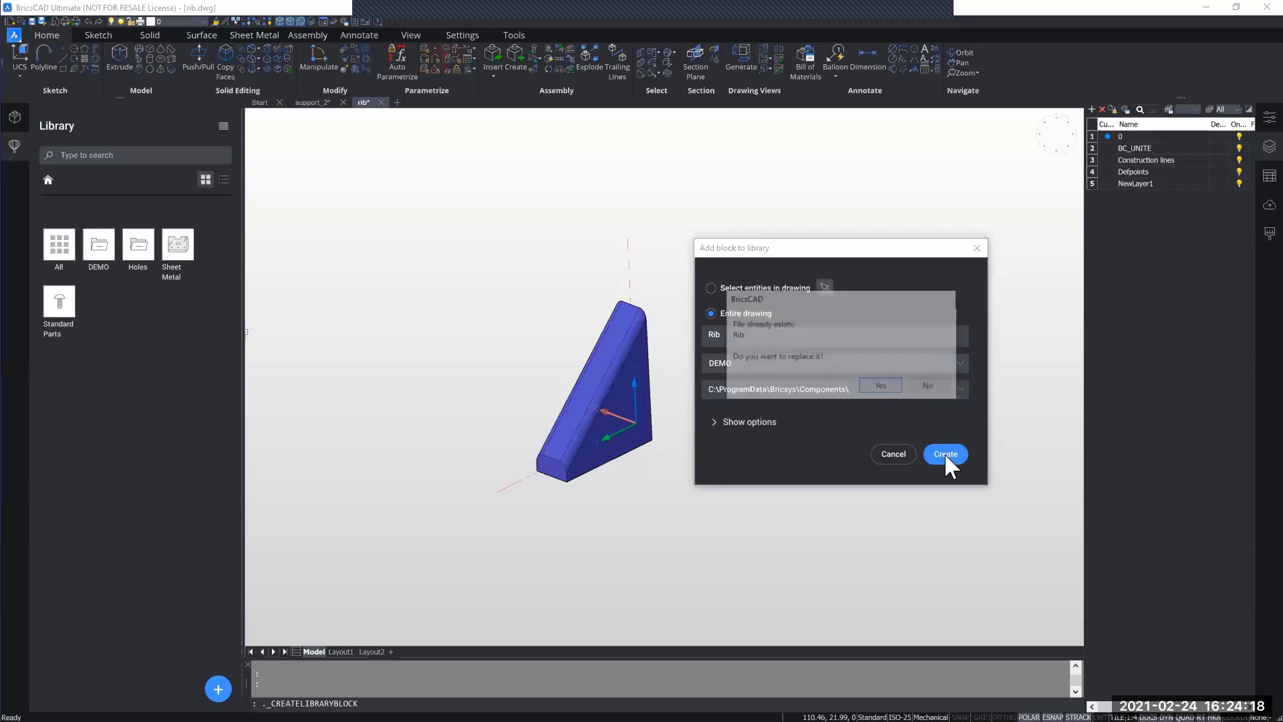
{"action": "left_click", "coordinate": [881, 386]}
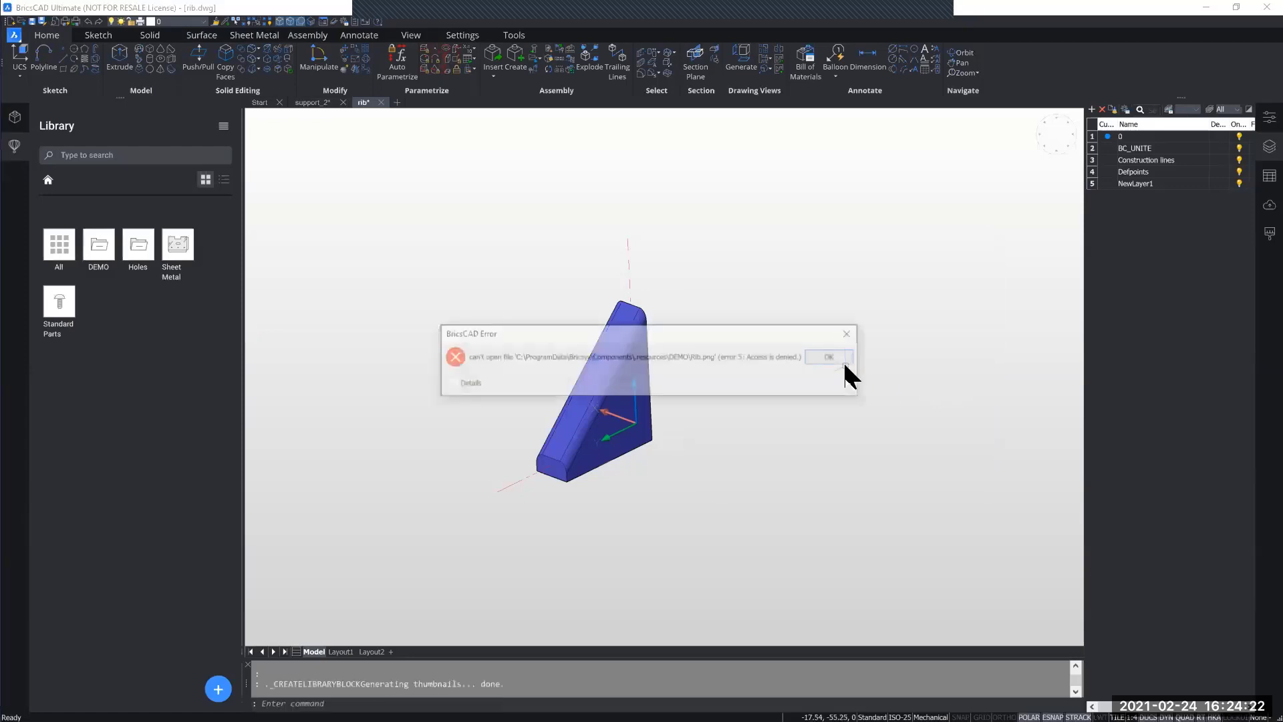
{"action": "left_click", "coordinate": [833, 354]}
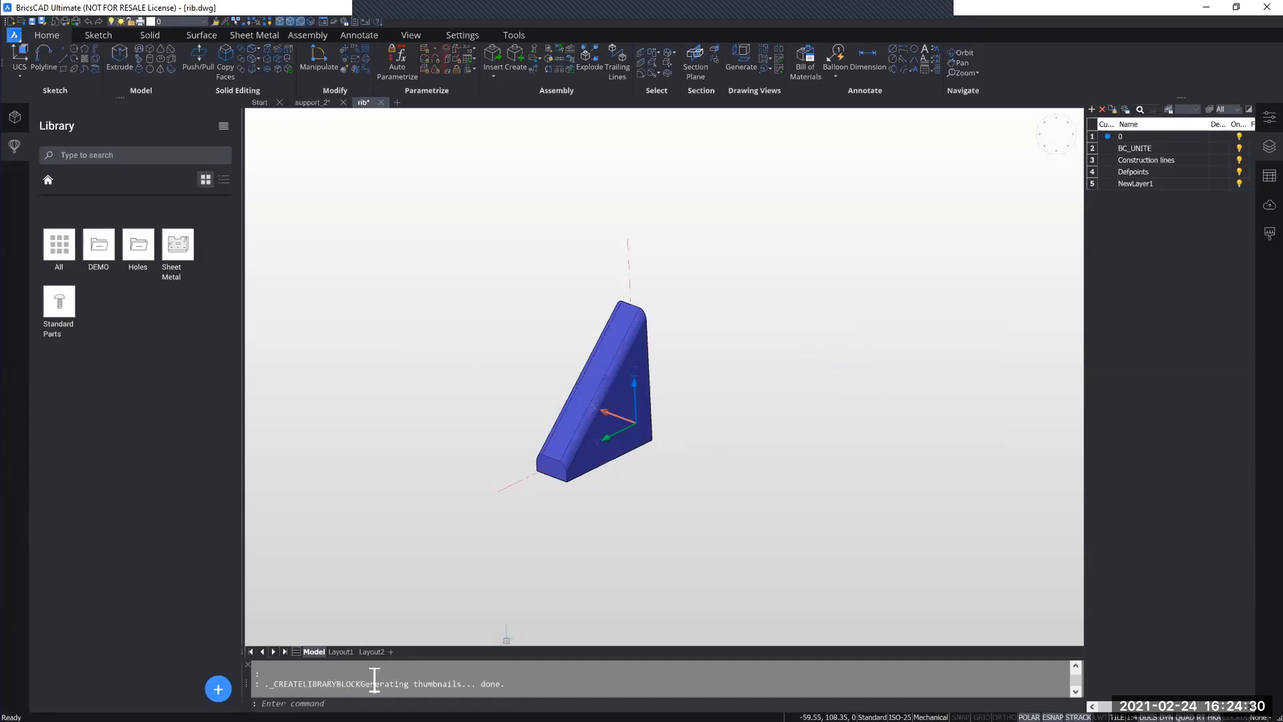
Step: Browse the DEMO category of the library to check for the RIB block
{"action": "left_click", "coordinate": [107, 254]}
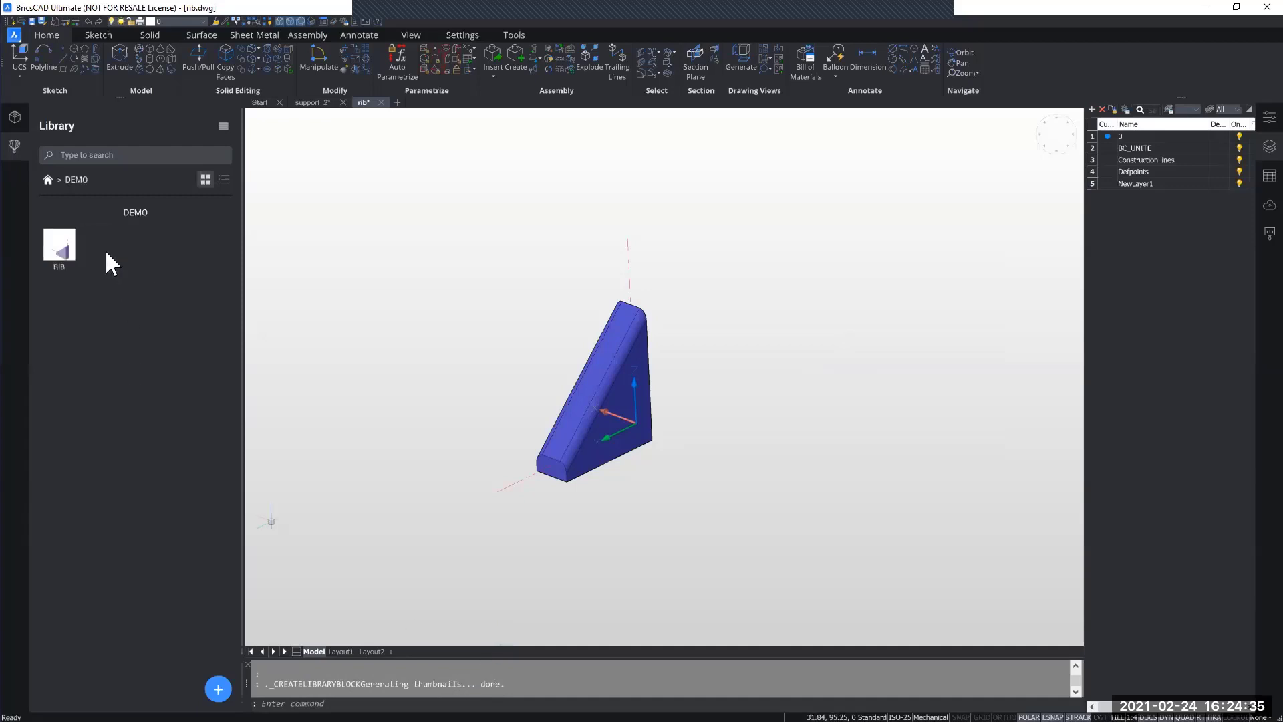
{"action": "left_click", "coordinate": [46, 179]}
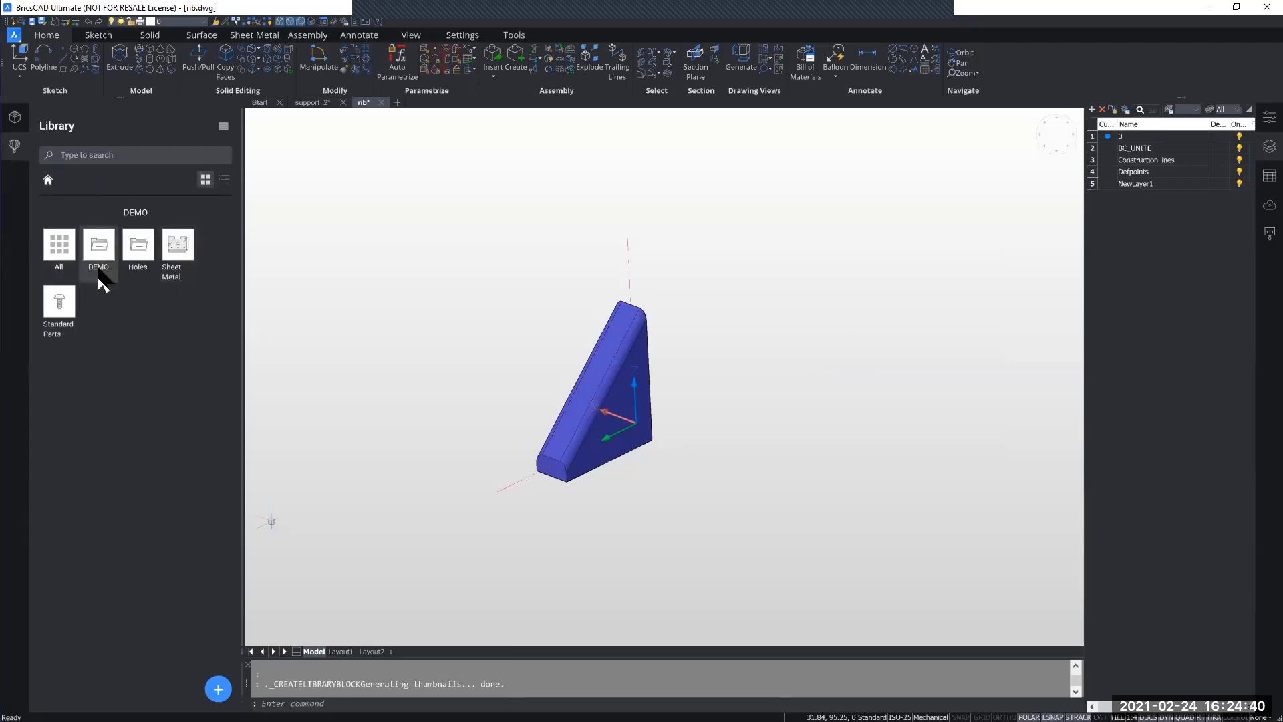
{"action": "left_click", "coordinate": [100, 262]}
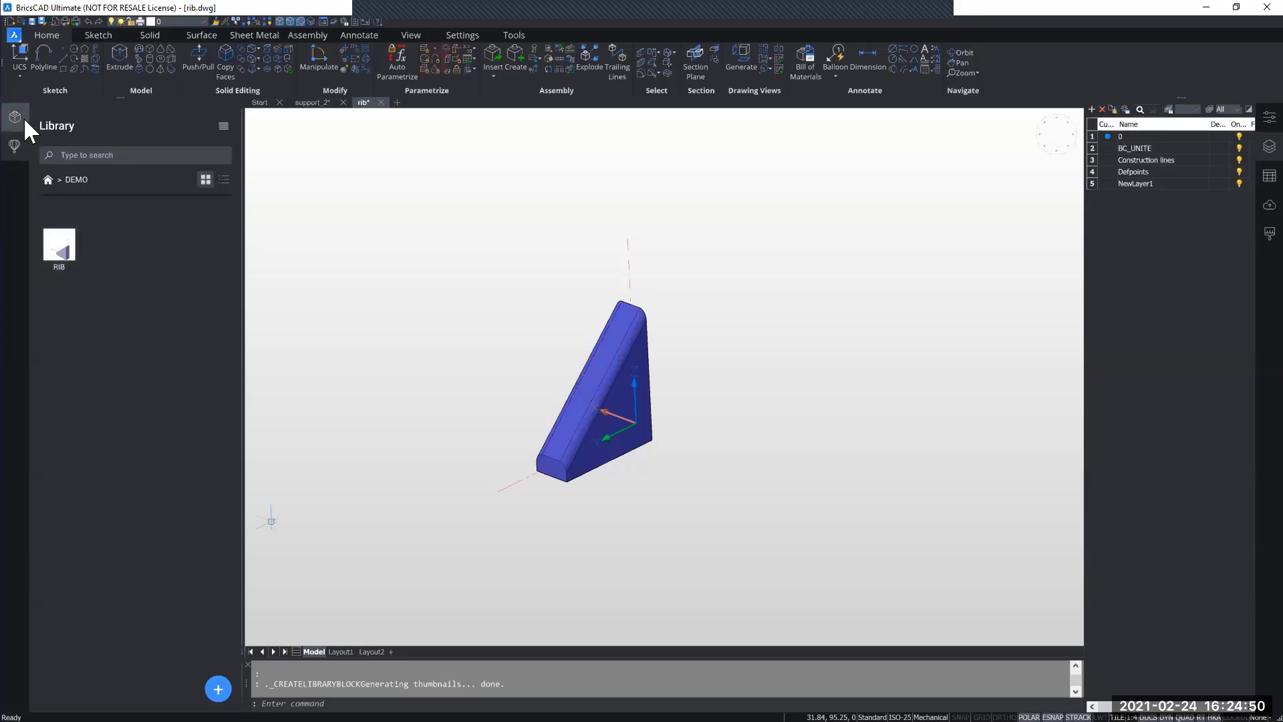
Step: Insert the RIB library component into support_2 at a quadrant of the boss's base circle, facing the two-hole flange
{"action": "left_click", "coordinate": [322, 103]}
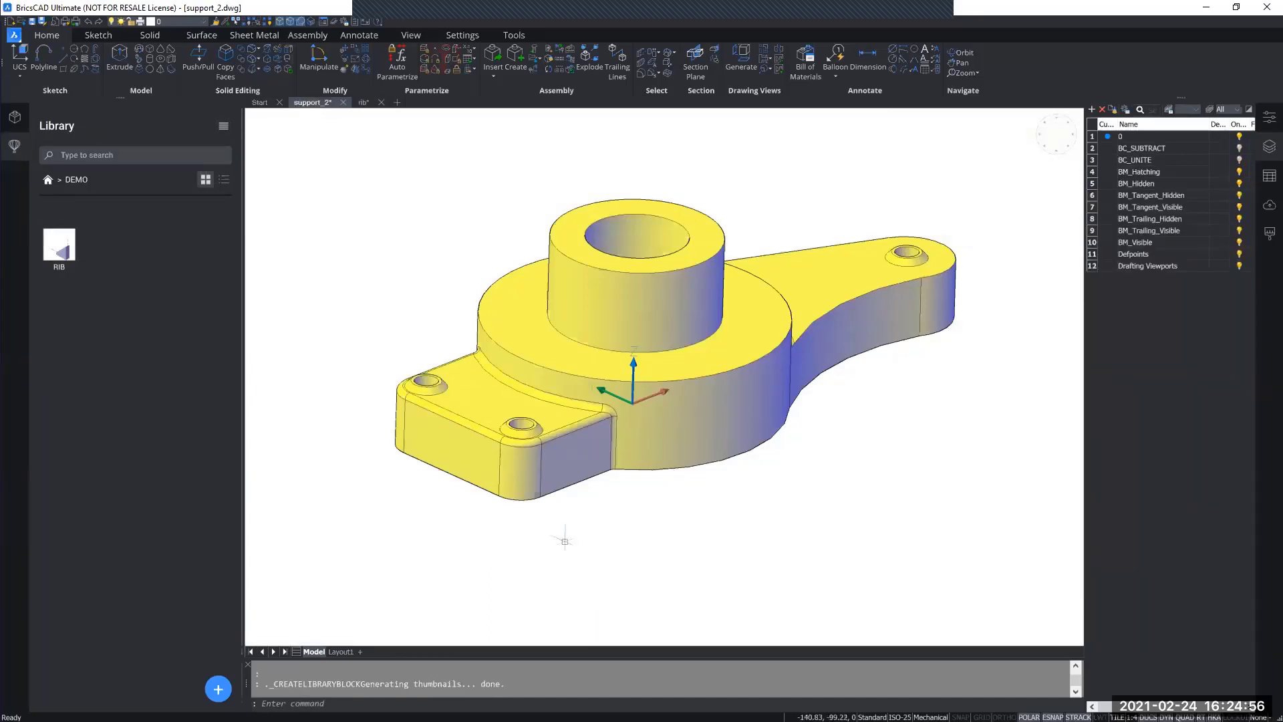
{"action": "middle_click_drag", "start_coordinate": [712, 542], "coordinate": [651, 525], "text": "shift"}
{"action": "left_click", "coordinate": [59, 251]}
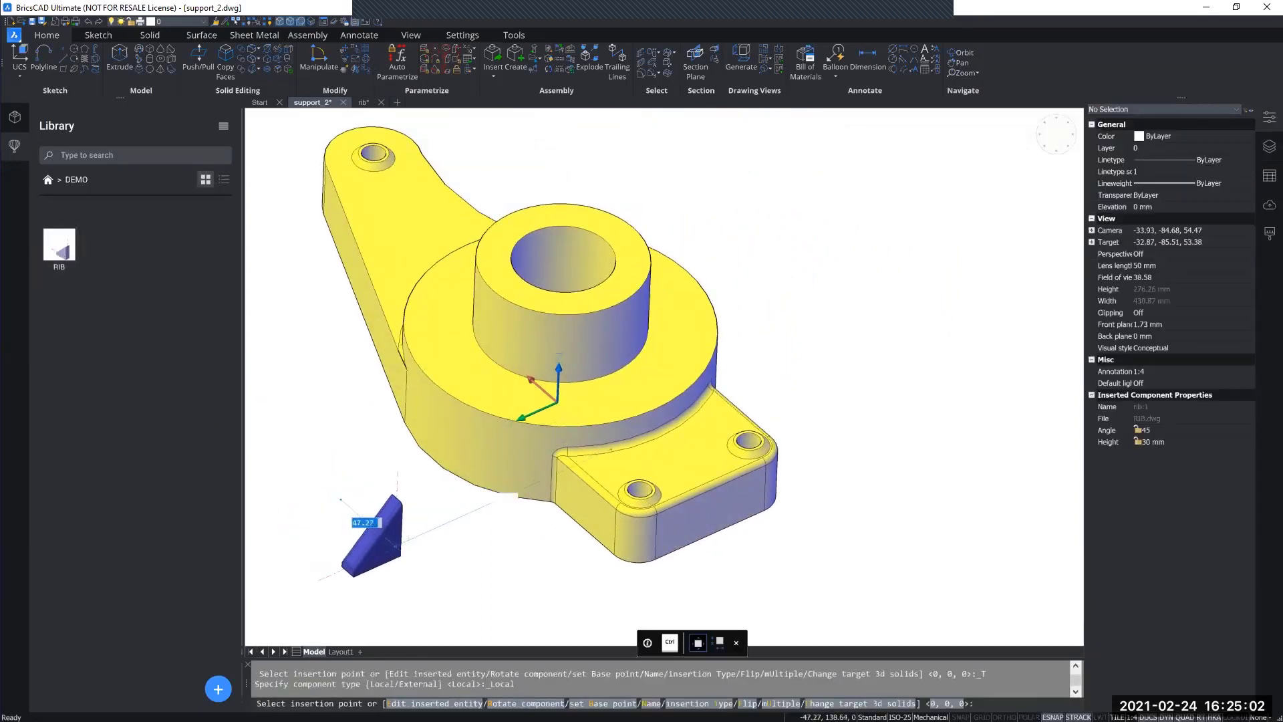
{"action": "middle_click_drag", "start_coordinate": [401, 544], "coordinate": [345, 512], "text": "shift"}
{"action": "middle_click_drag", "start_coordinate": [427, 518], "coordinate": [636, 360], "text": "shift"}
{"action": "scroll", "coordinate": [618, 374], "scroll_direction": "up", "scroll_amount": 3}
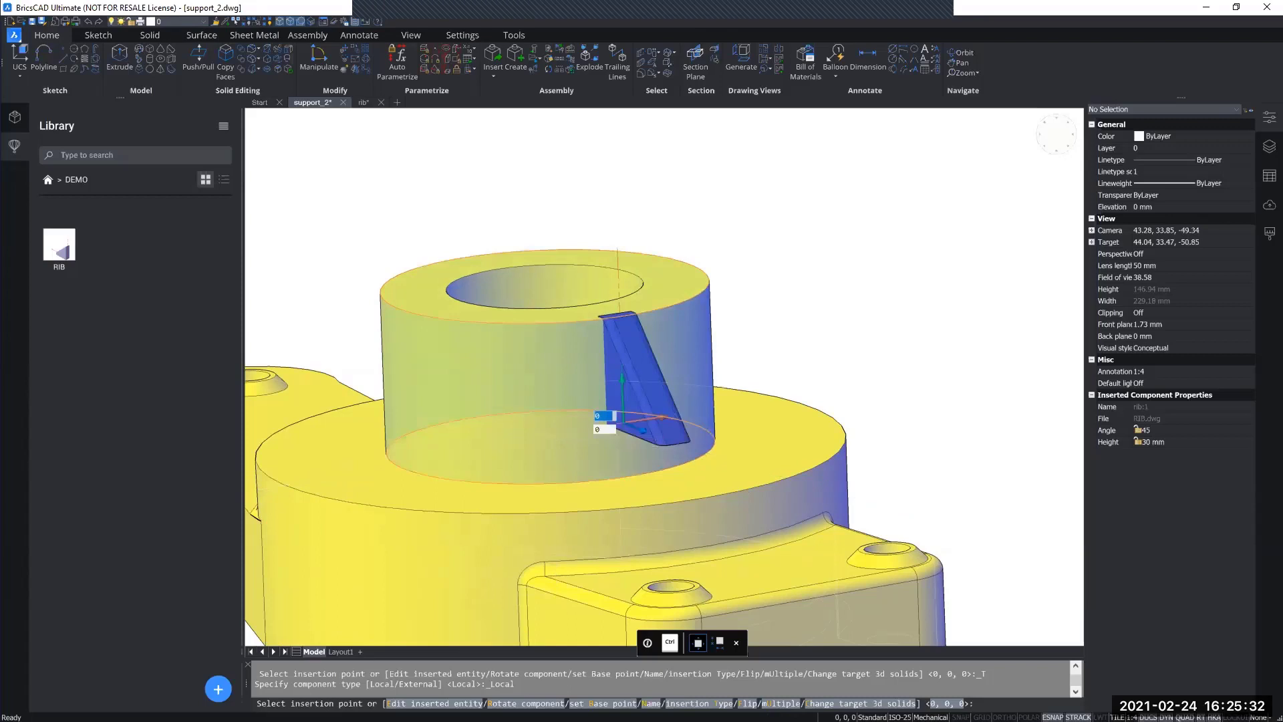
{"action": "right_click", "coordinate": [618, 420], "text": "shift"}
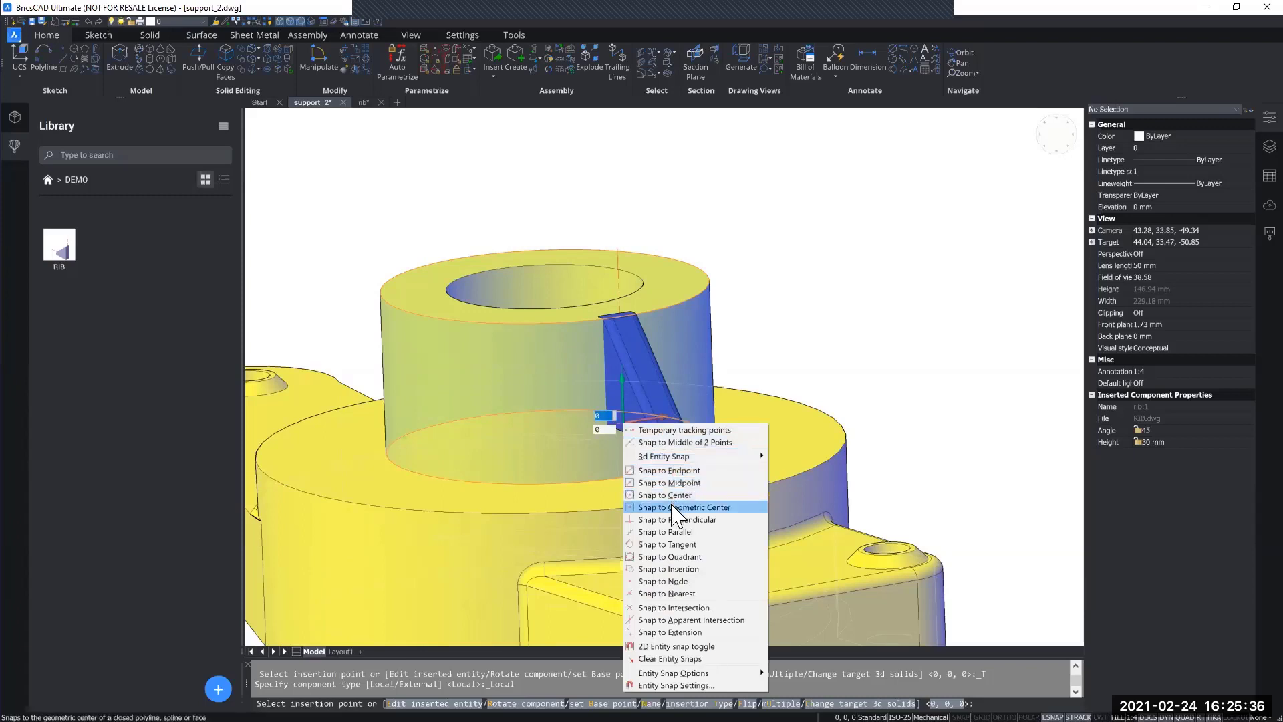
{"action": "left_click", "coordinate": [697, 558]}
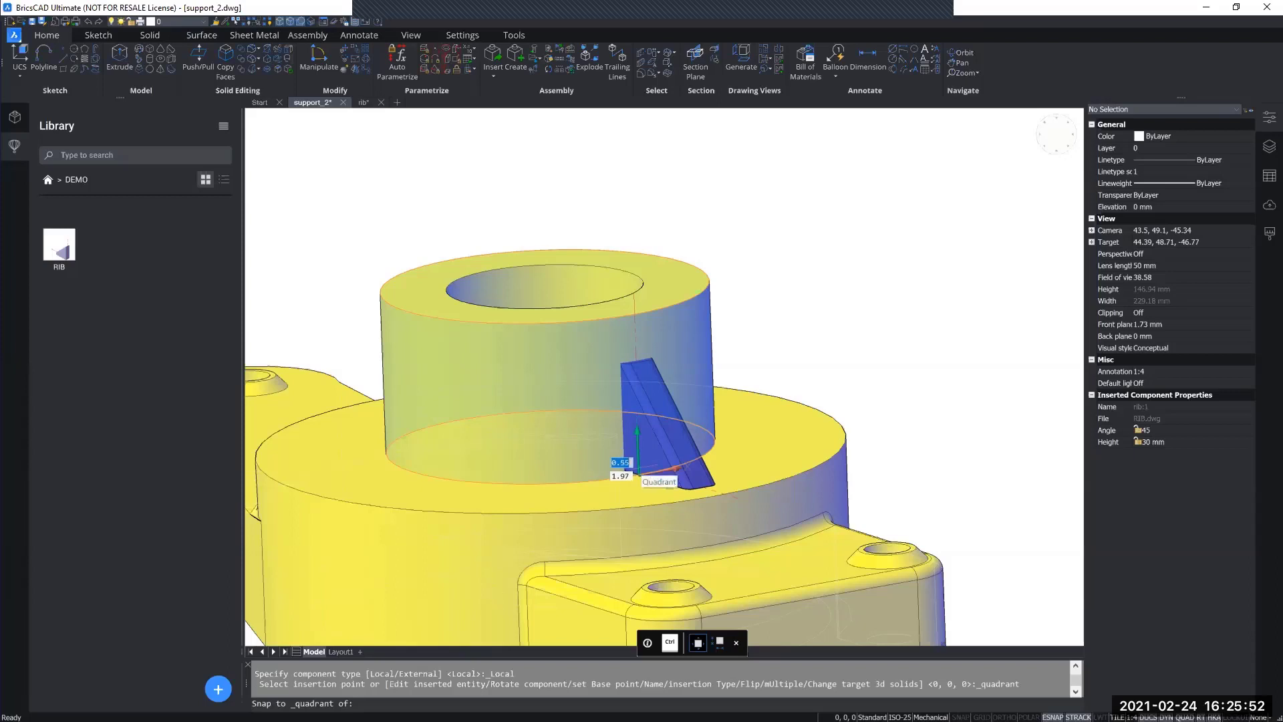
{"action": "left_click", "coordinate": [675, 469]}
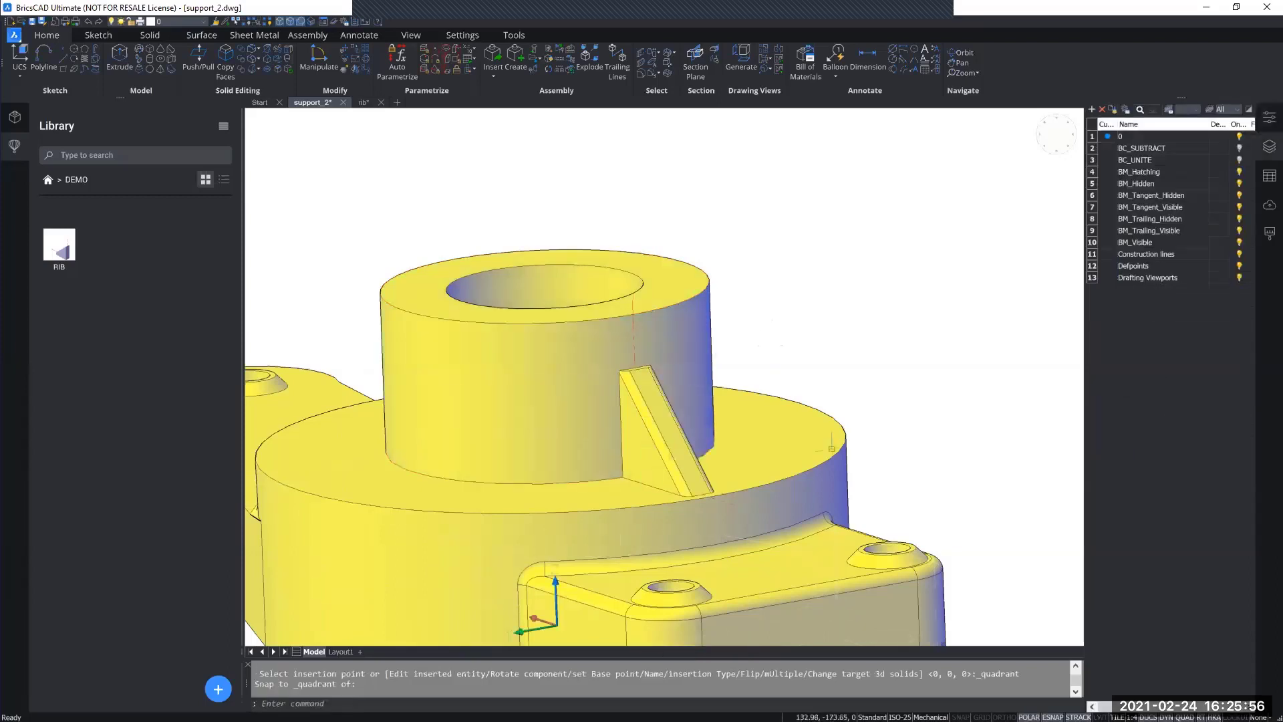
Step: View the inserted rib on the support and display the component structure with its parameters
{"action": "middle_click_drag", "start_coordinate": [908, 410], "coordinate": [538, 468], "text": "shift"}
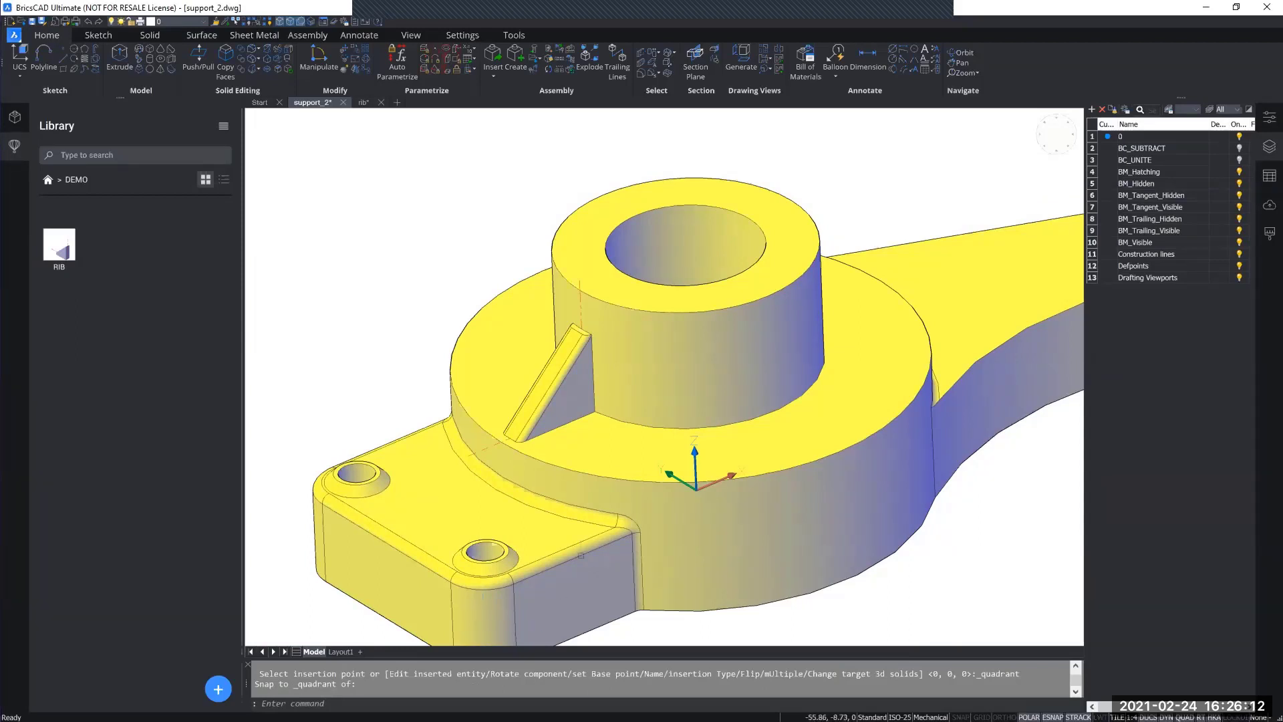
{"action": "scroll", "coordinate": [622, 532], "scroll_direction": "down", "scroll_amount": 2}
{"action": "middle_click_drag", "start_coordinate": [623, 532], "coordinate": [591, 532]}
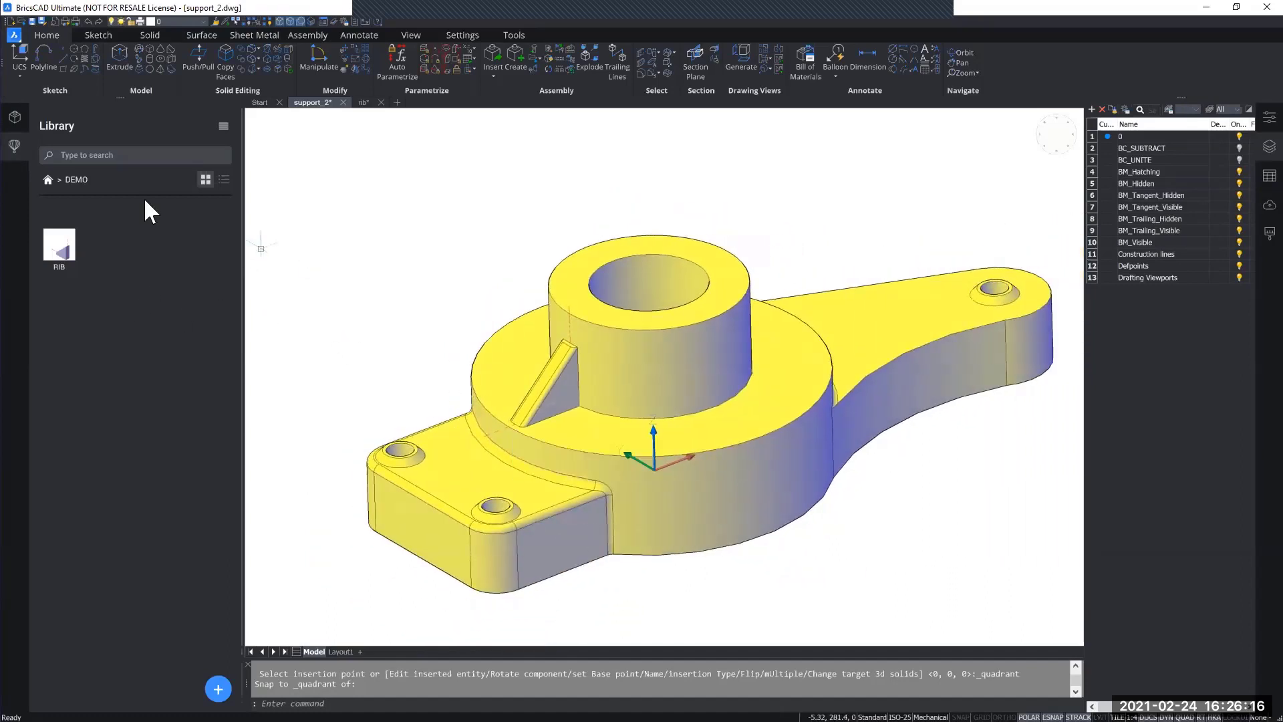
{"action": "left_click", "coordinate": [14, 119]}
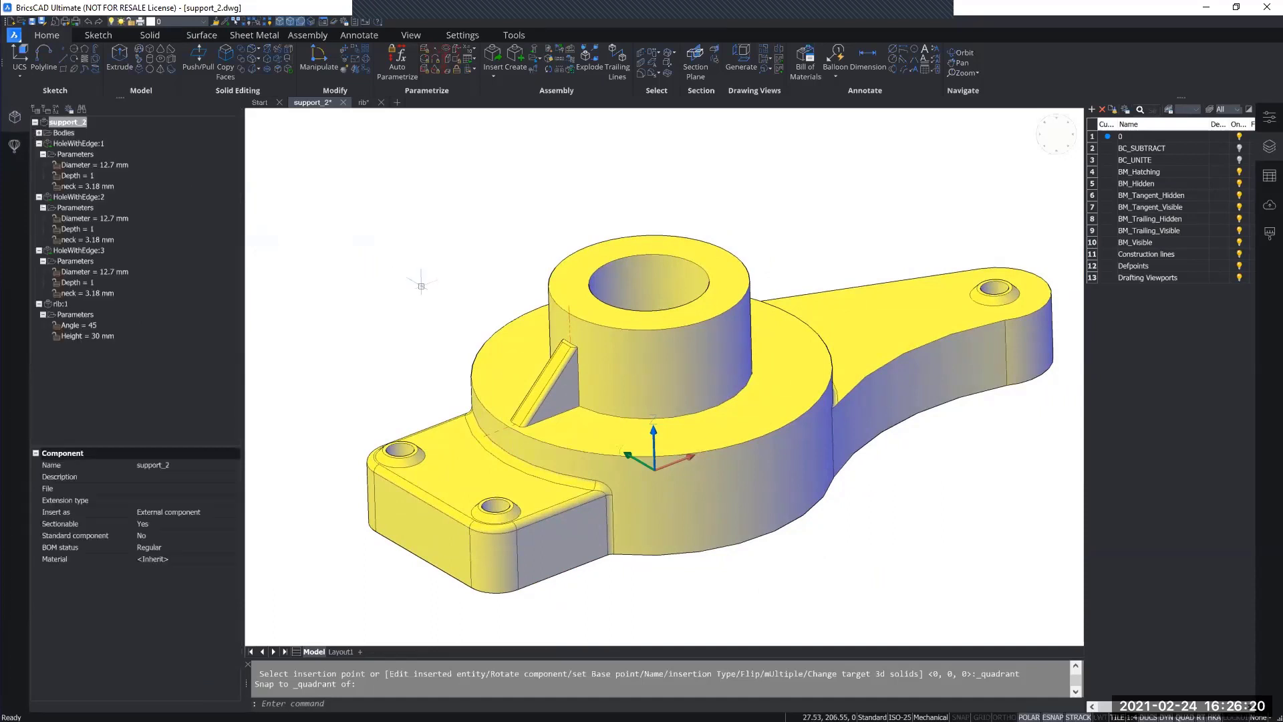
Step: Examine the rib up close, the drawing's layer list, and the support from the side and from above
{"action": "scroll", "coordinate": [555, 358], "scroll_direction": "up", "scroll_amount": 3}
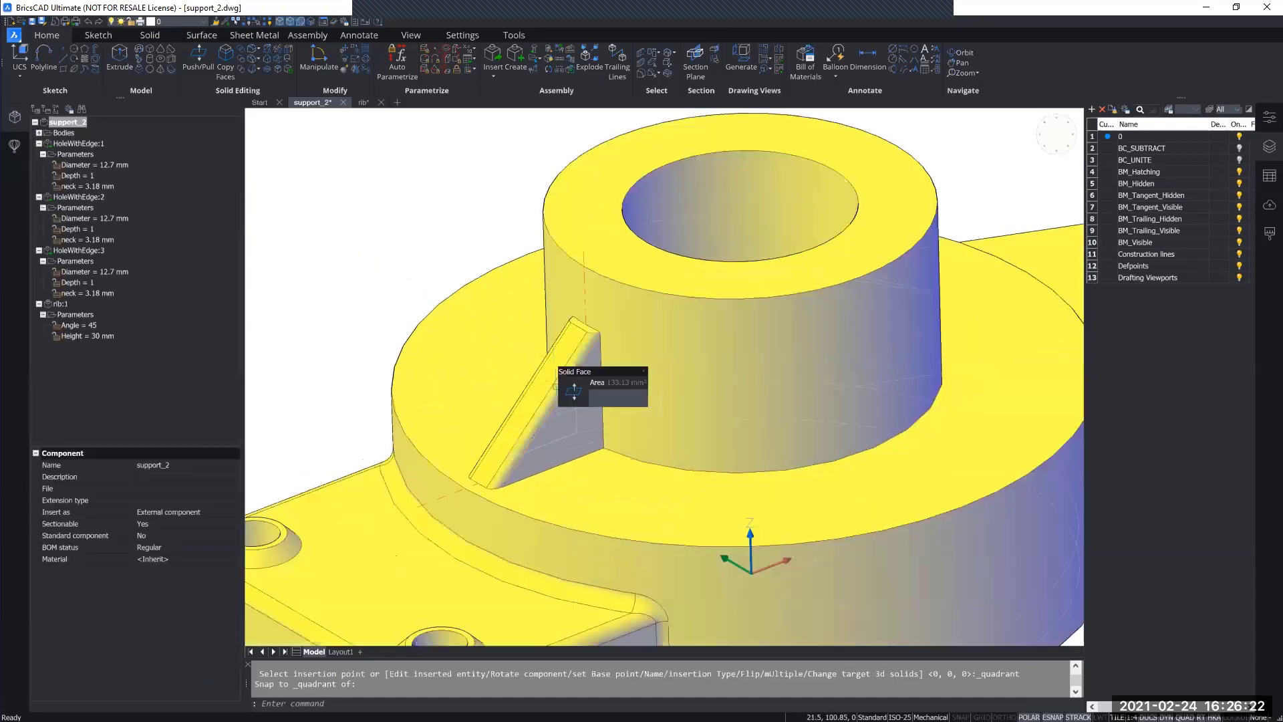
{"action": "left_click", "coordinate": [205, 22]}
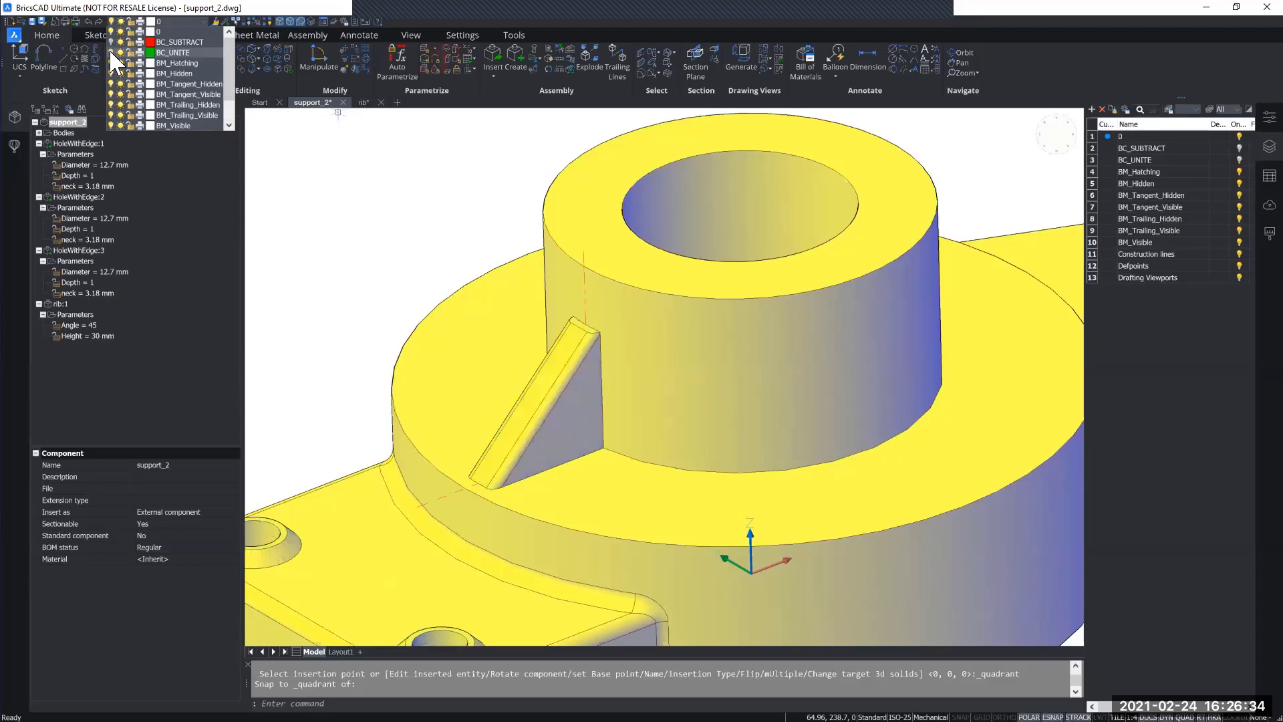
{"action": "middle_click_drag", "start_coordinate": [402, 344], "coordinate": [444, 305]}
{"action": "scroll", "coordinate": [443, 305], "scroll_direction": "down", "scroll_amount": 1}
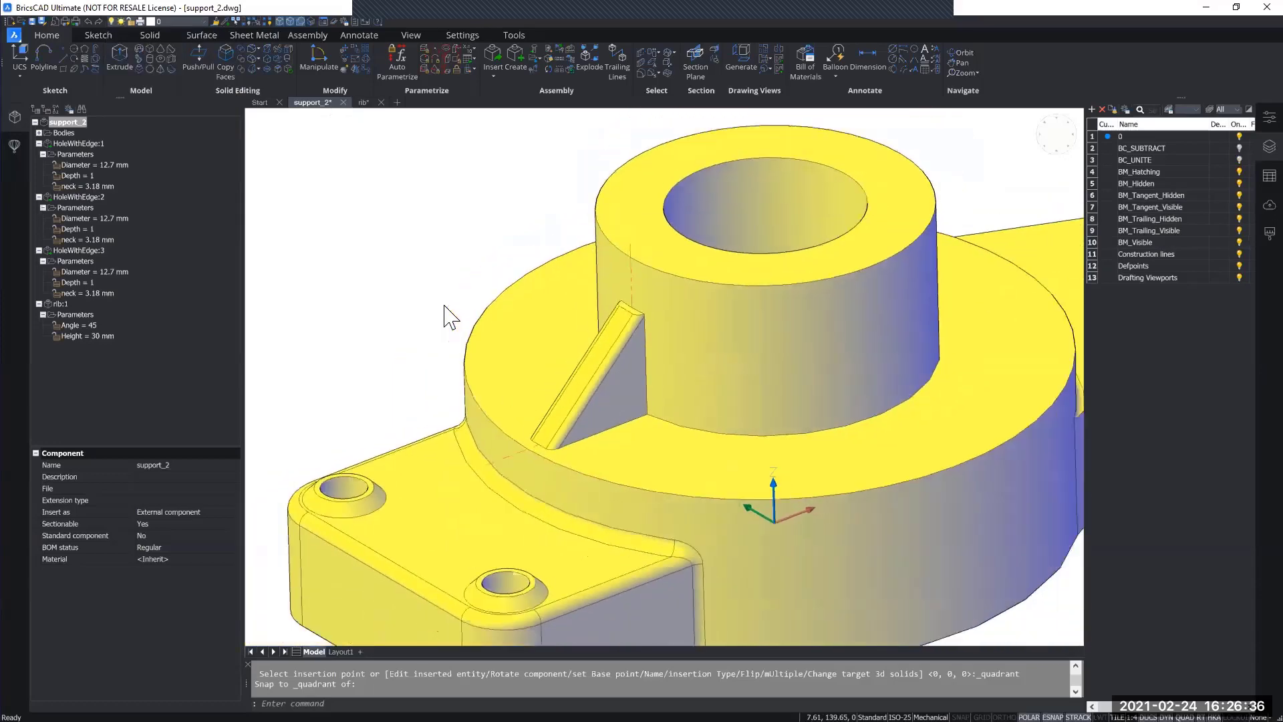
{"action": "scroll", "coordinate": [444, 318], "scroll_direction": "down", "scroll_amount": 2}
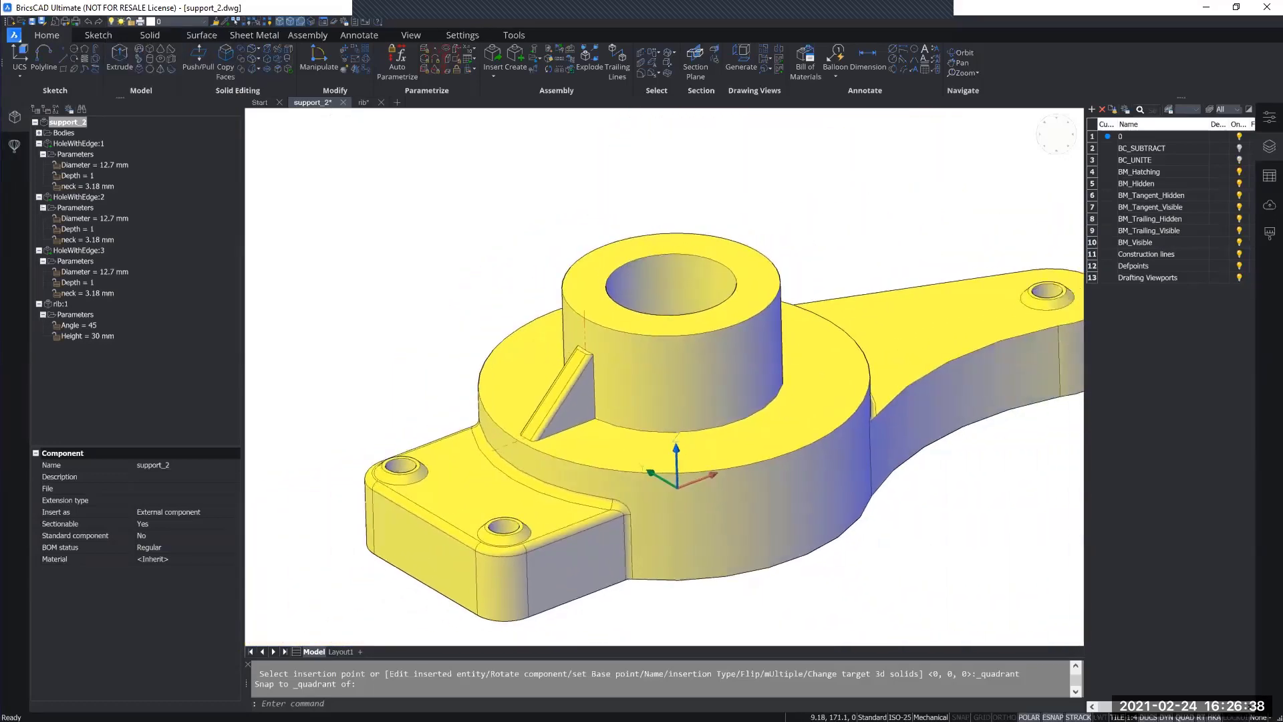
{"action": "middle_click_drag", "start_coordinate": [424, 284], "coordinate": [429, 290], "text": "shift"}
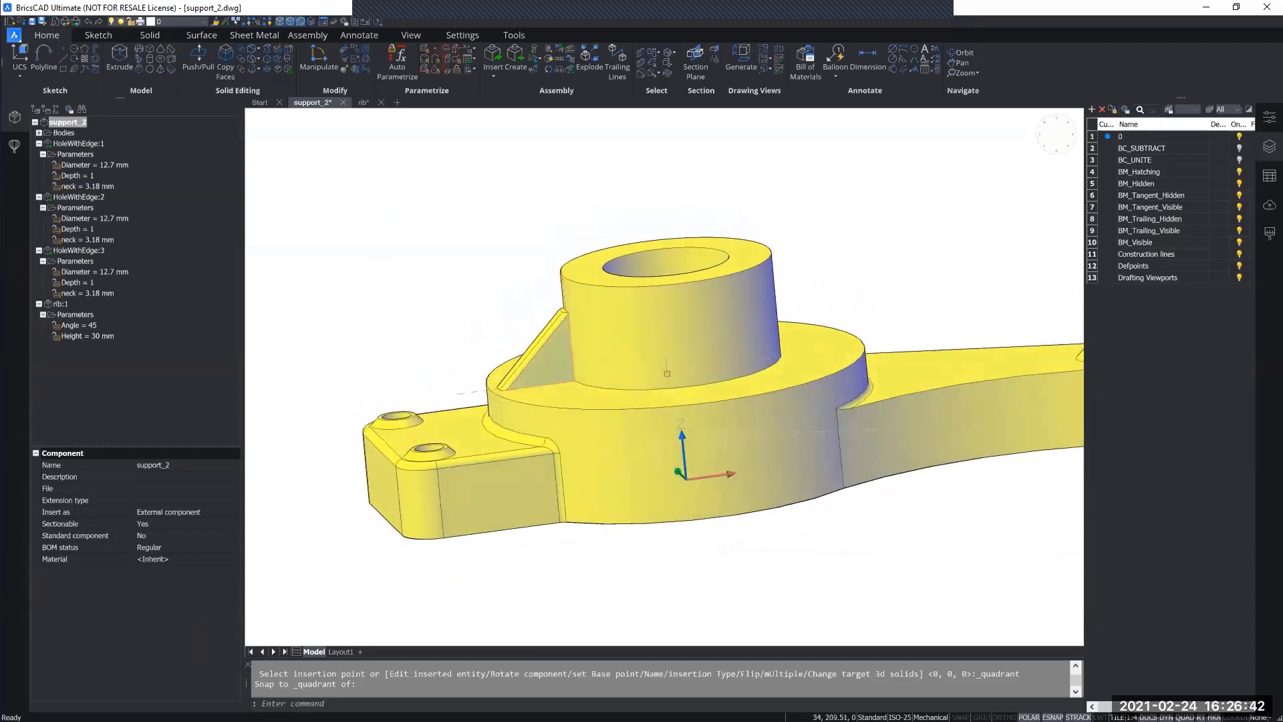
{"action": "middle_click_drag", "start_coordinate": [580, 492], "coordinate": [542, 437], "text": "shift"}
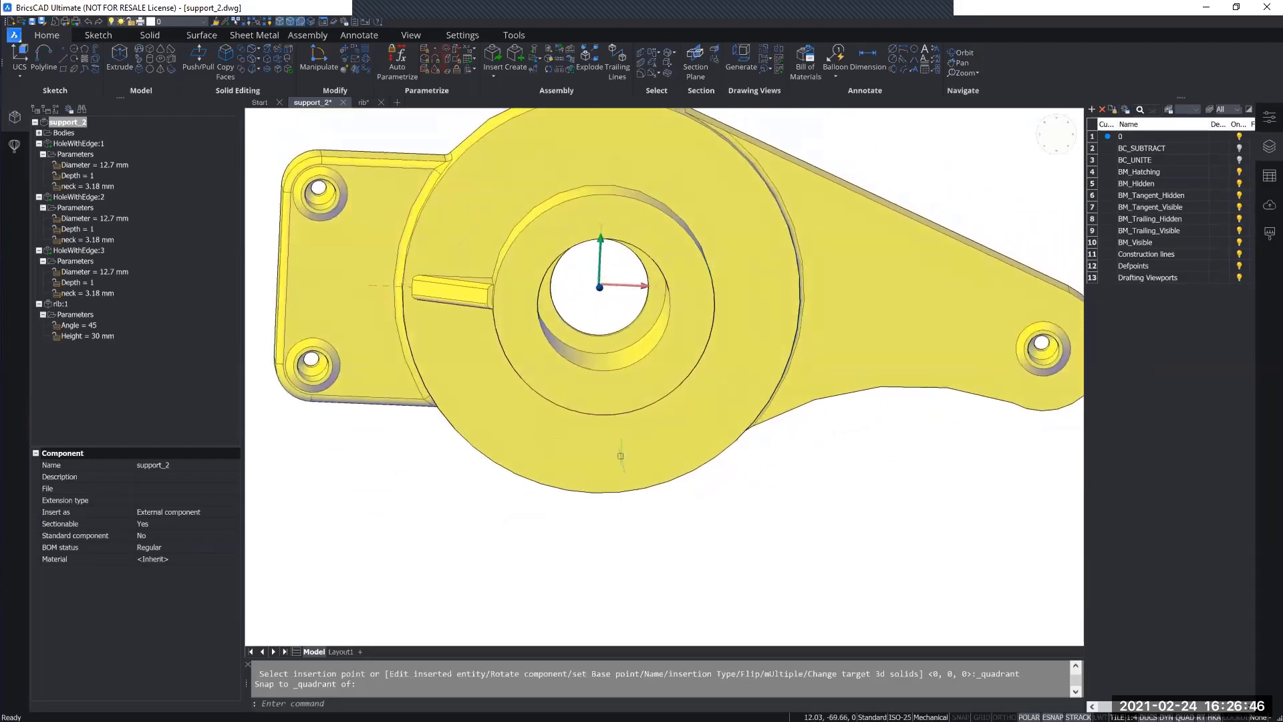
Step: Examine the inserted rib and its block reference up close against the boss
{"action": "middle_click_drag", "start_coordinate": [592, 368], "coordinate": [550, 292], "text": "shift"}
{"action": "scroll", "coordinate": [564, 304], "scroll_direction": "up", "scroll_amount": 5}
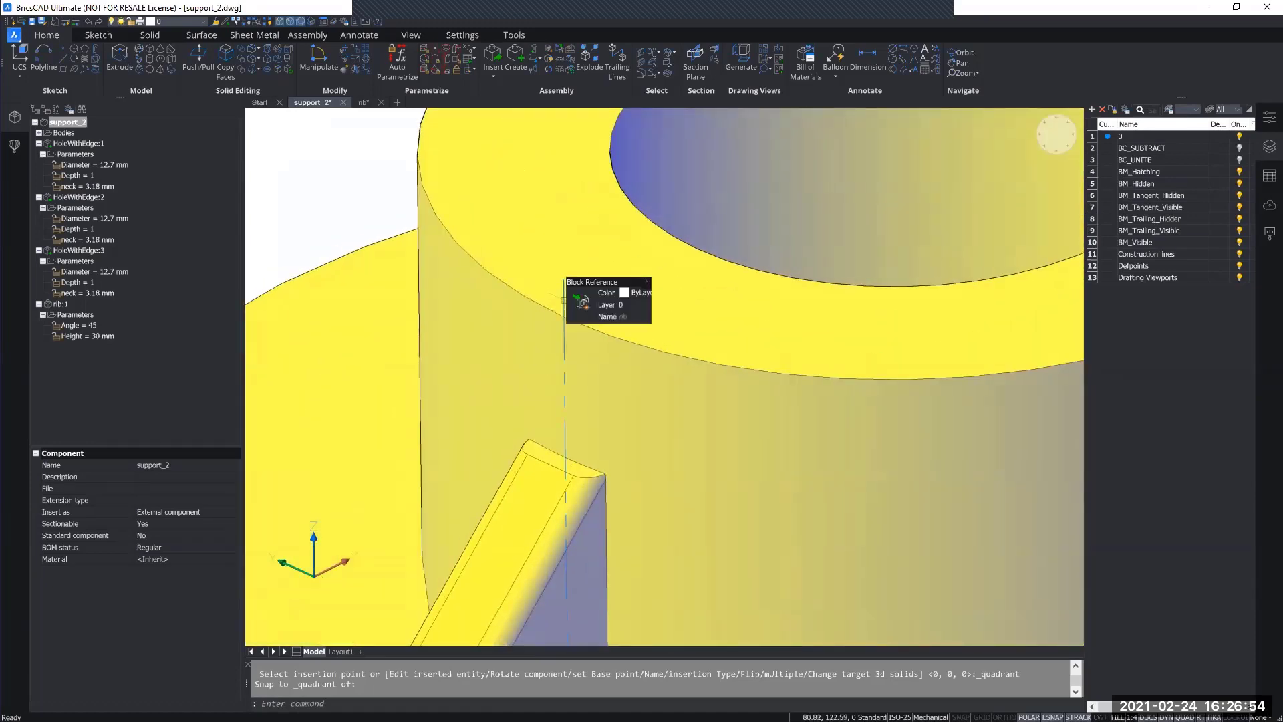
{"action": "left_click", "coordinate": [565, 300]}
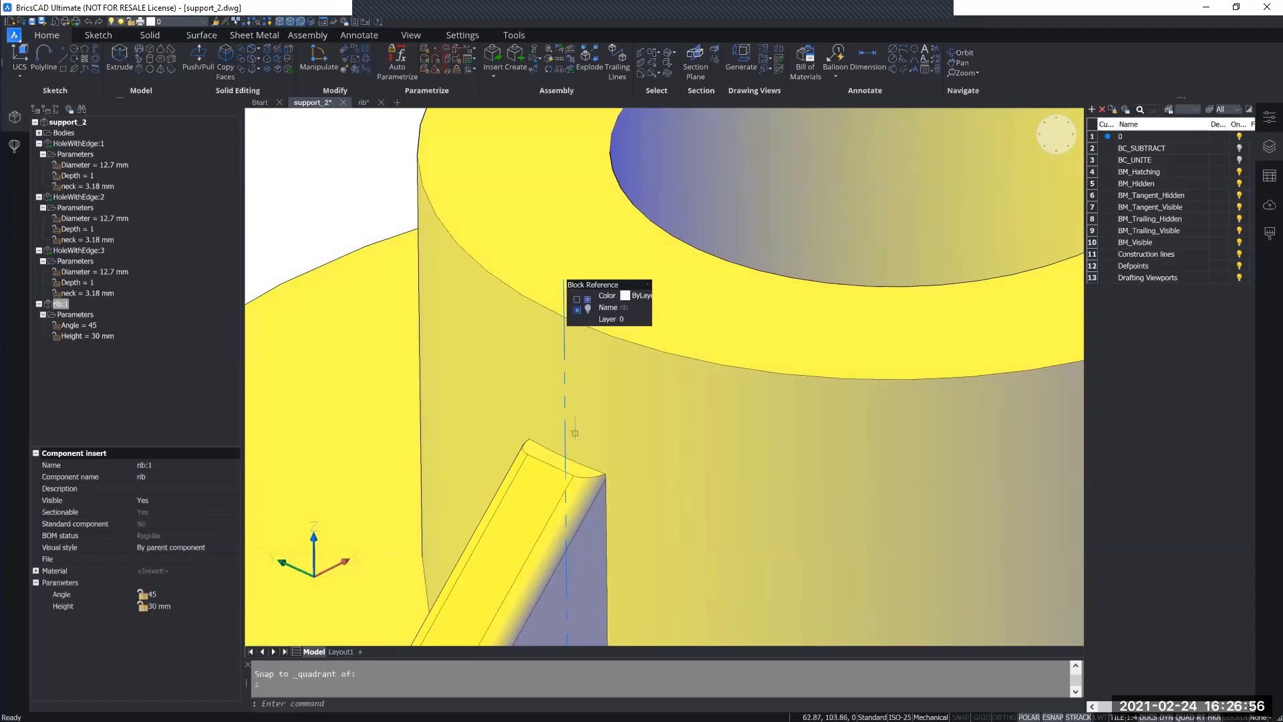
{"action": "scroll", "coordinate": [573, 428], "scroll_direction": "down", "scroll_amount": 5}
{"action": "key", "text": "Escape"}
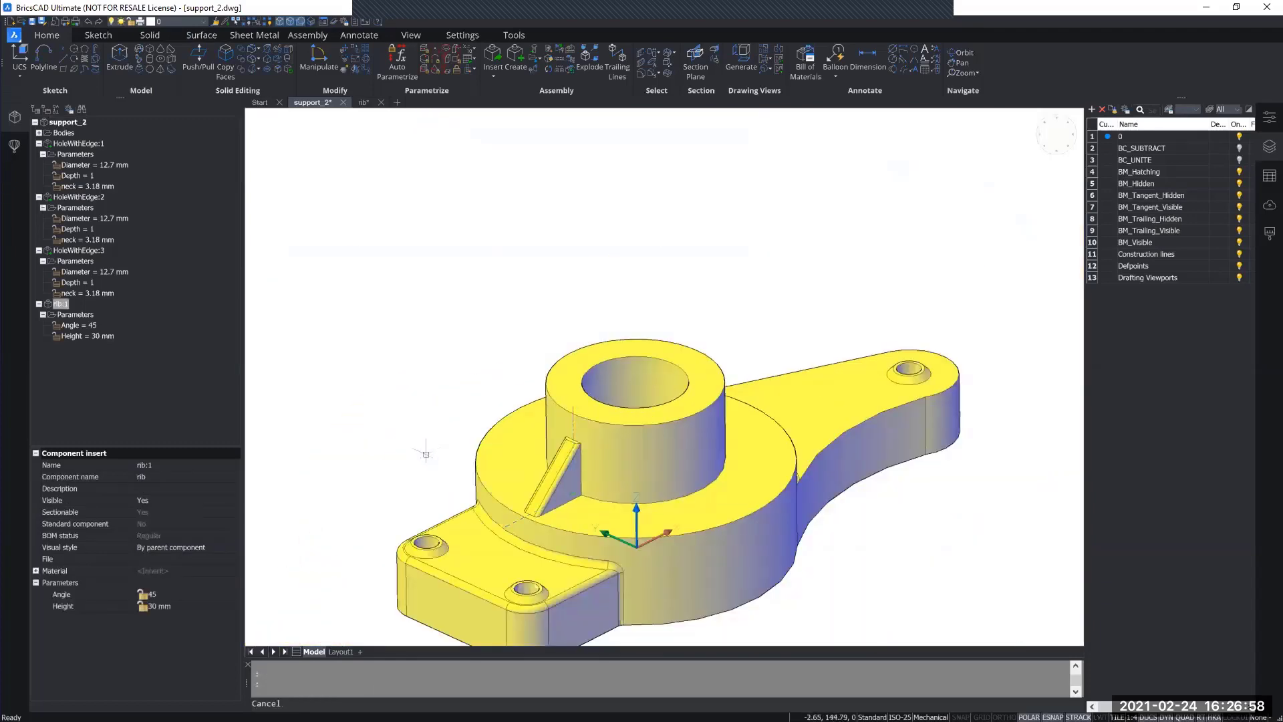
Step: Select the rib:1 insert from the component structure as the source of a Polar Array
{"action": "right_click", "coordinate": [58, 303]}
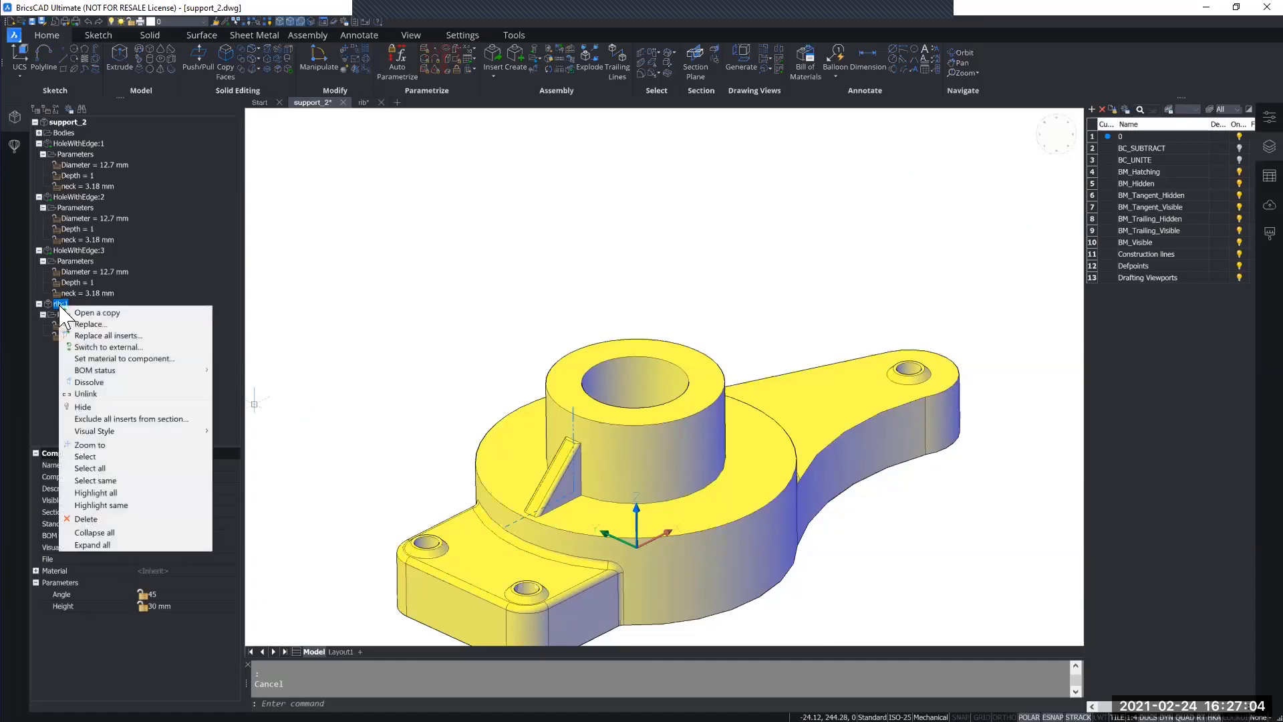
{"action": "left_click", "coordinate": [126, 456]}
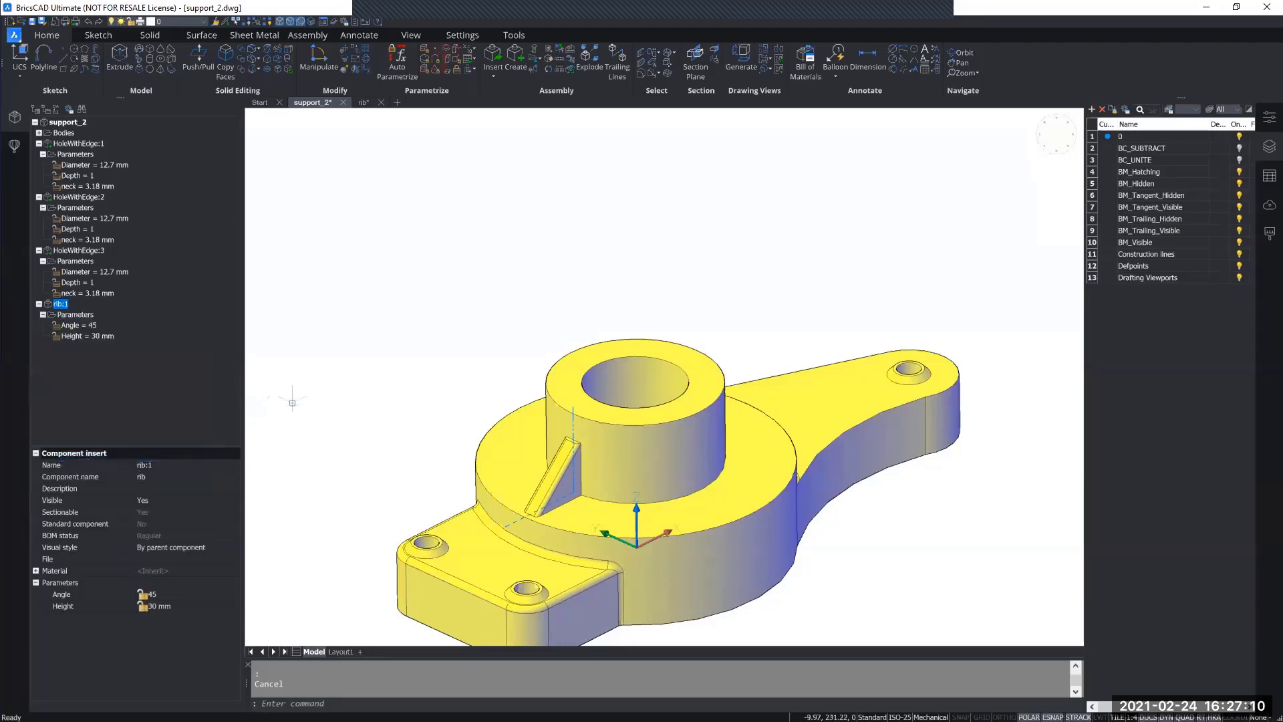
{"action": "middle_click_drag", "start_coordinate": [403, 386], "coordinate": [411, 296]}
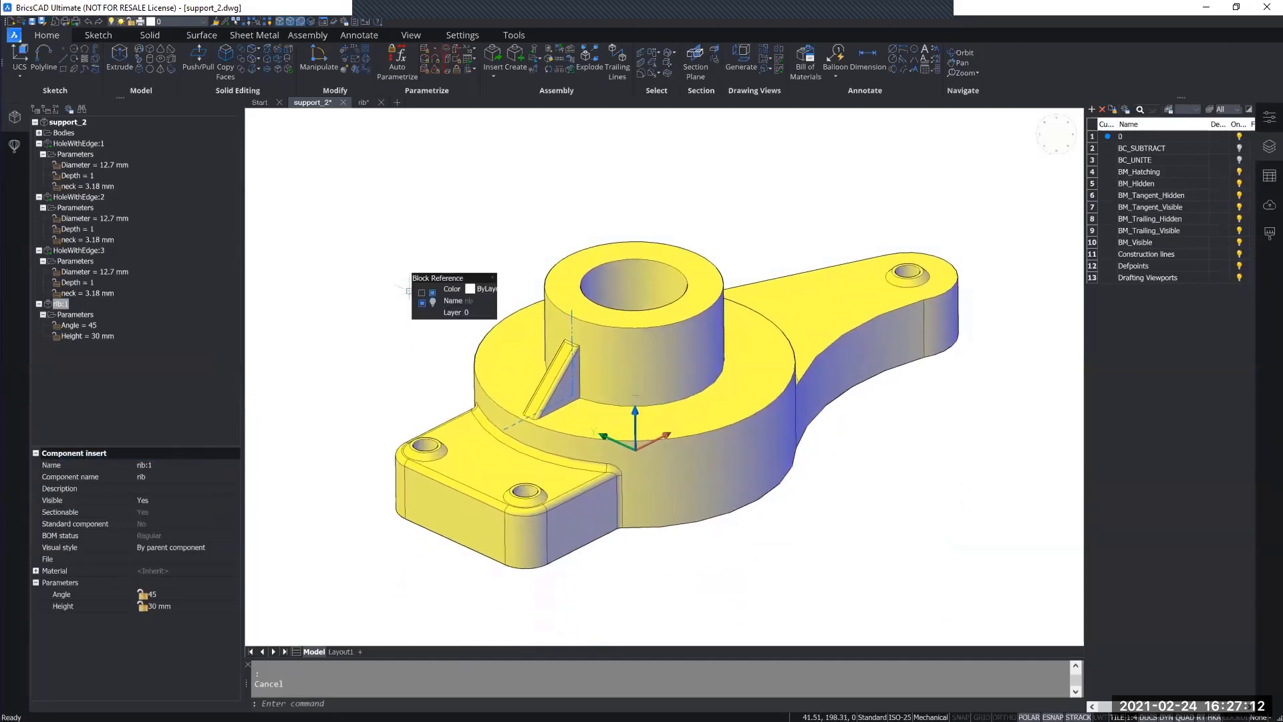
{"action": "left_click", "coordinate": [156, 38]}
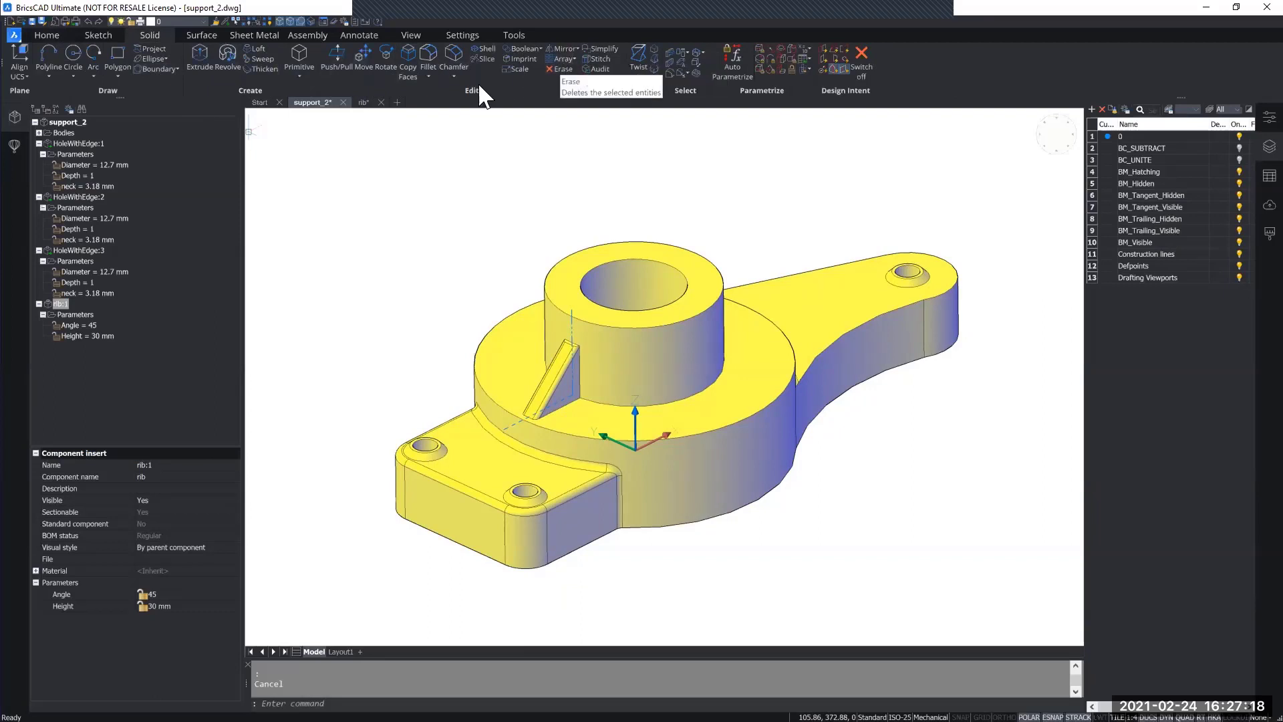
{"action": "left_click", "coordinate": [572, 59]}
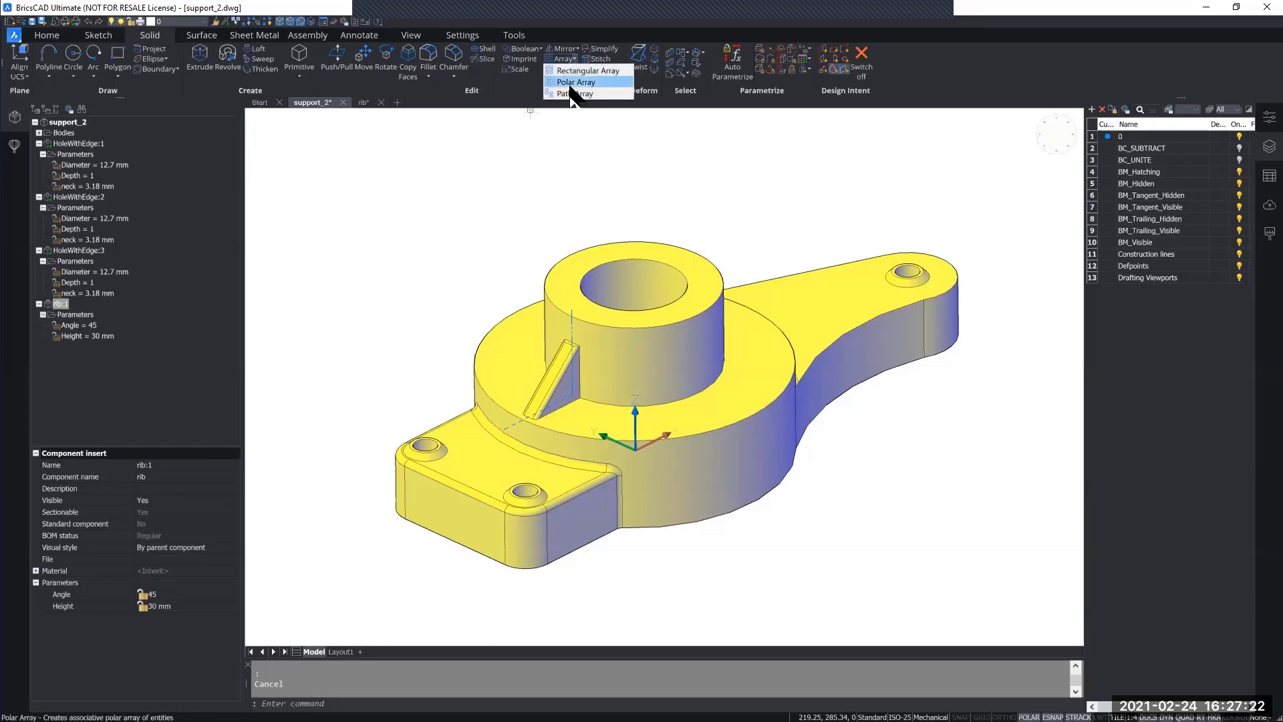
{"action": "left_click", "coordinate": [603, 83]}
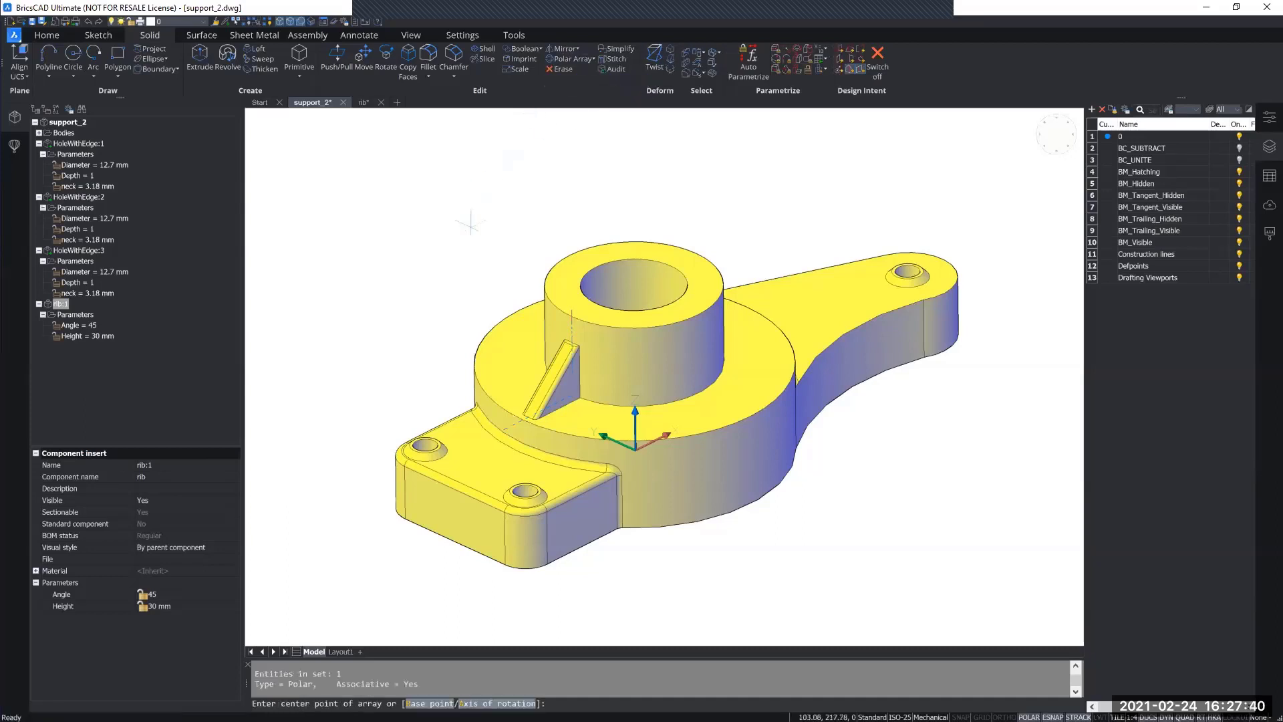
Step: Center the rib's polar array on the boss's top circle and accept the default six items over 360°
{"action": "middle_click_drag", "start_coordinate": [395, 372], "coordinate": [397, 339]}
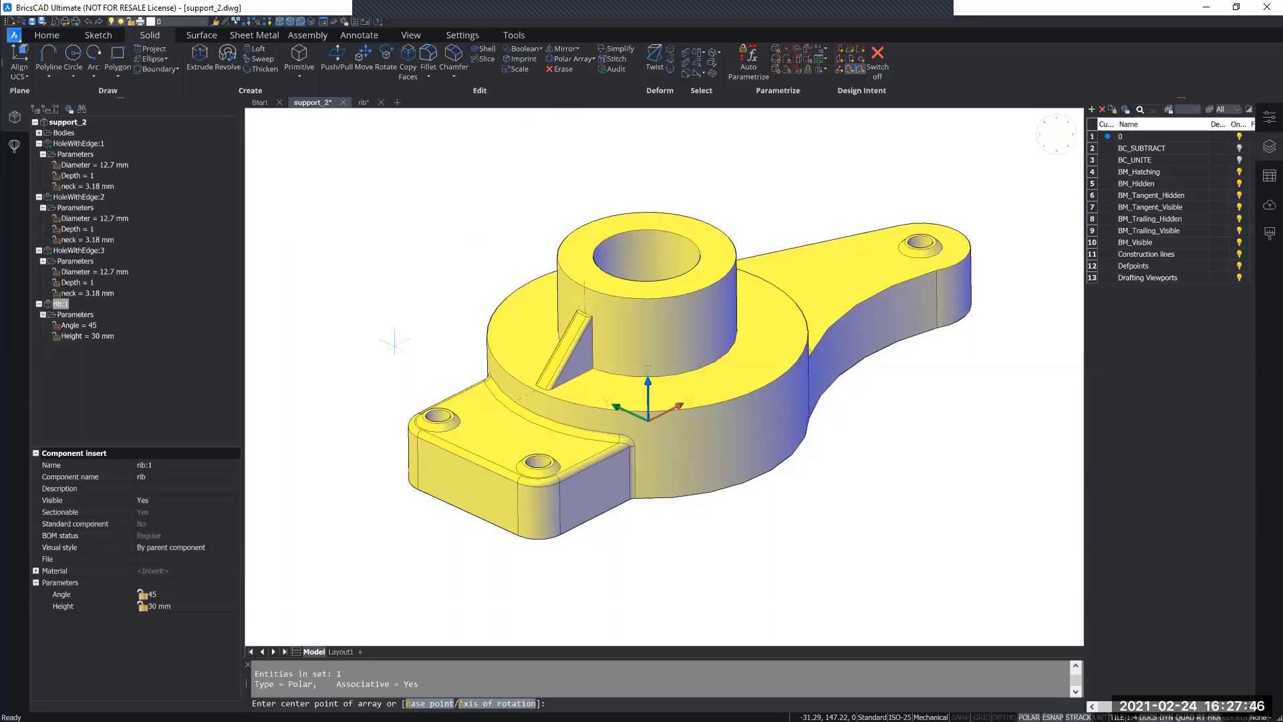
{"action": "scroll", "coordinate": [626, 282], "scroll_direction": "up", "scroll_amount": 4}
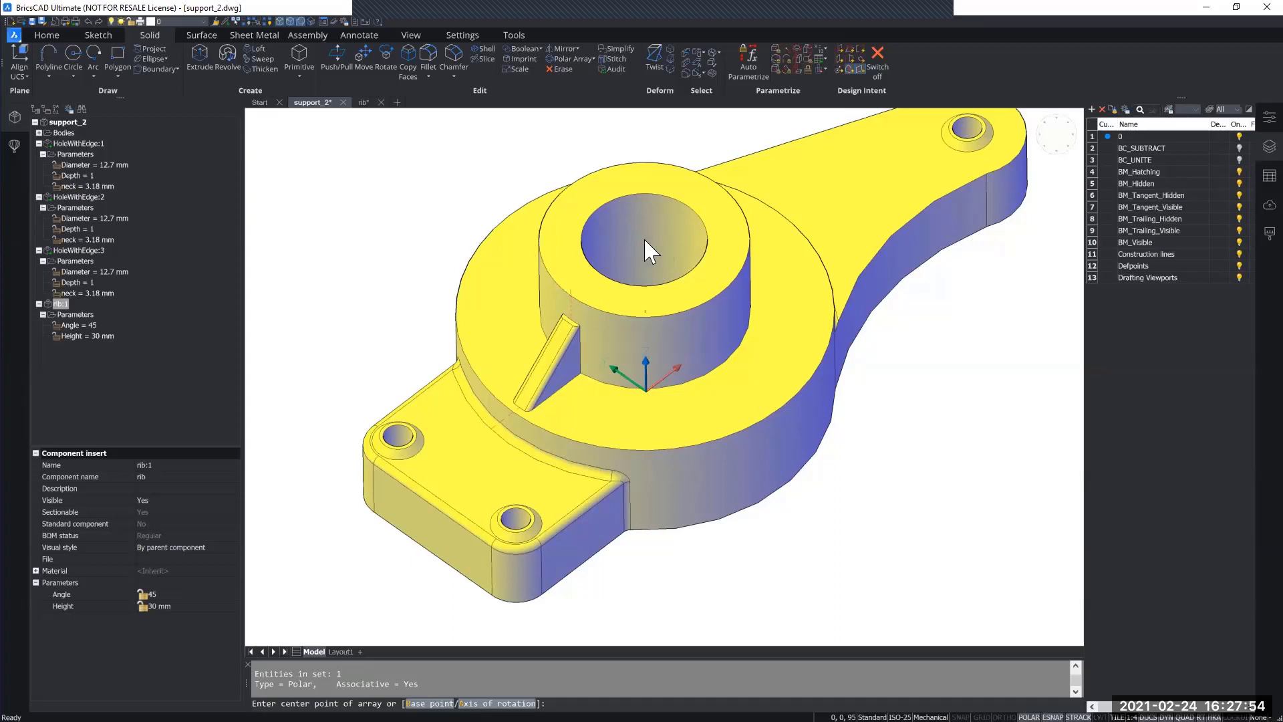
{"action": "middle_click_drag", "start_coordinate": [644, 239], "coordinate": [644, 244], "text": "shift"}
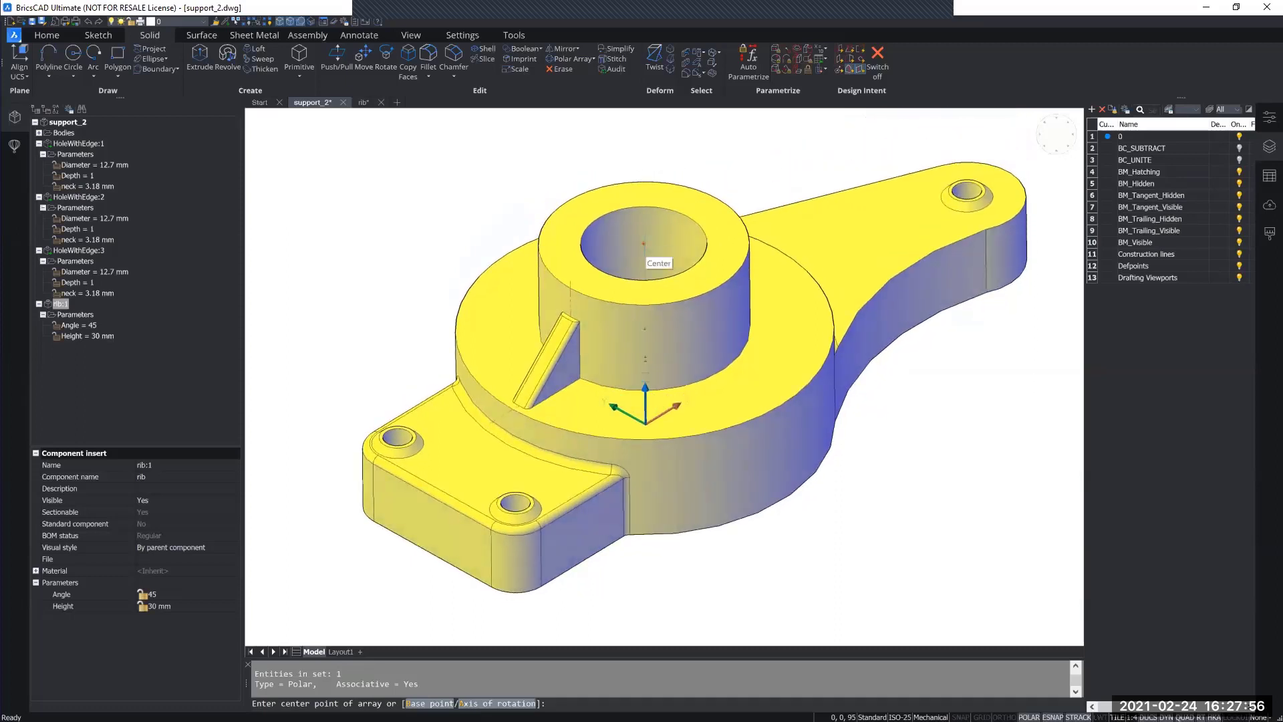
{"action": "middle_click_drag", "start_coordinate": [645, 257], "coordinate": [609, 355], "text": "shift"}
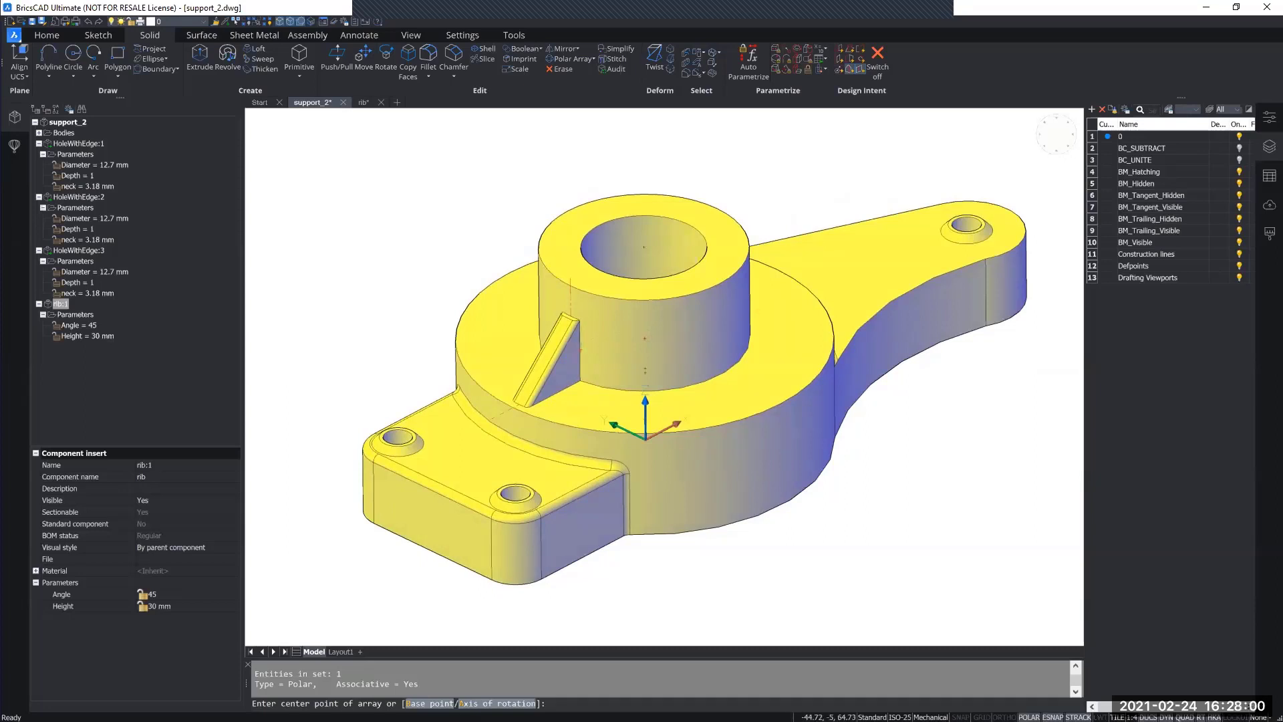
{"action": "middle_click_drag", "start_coordinate": [604, 395], "coordinate": [655, 574], "text": "shift"}
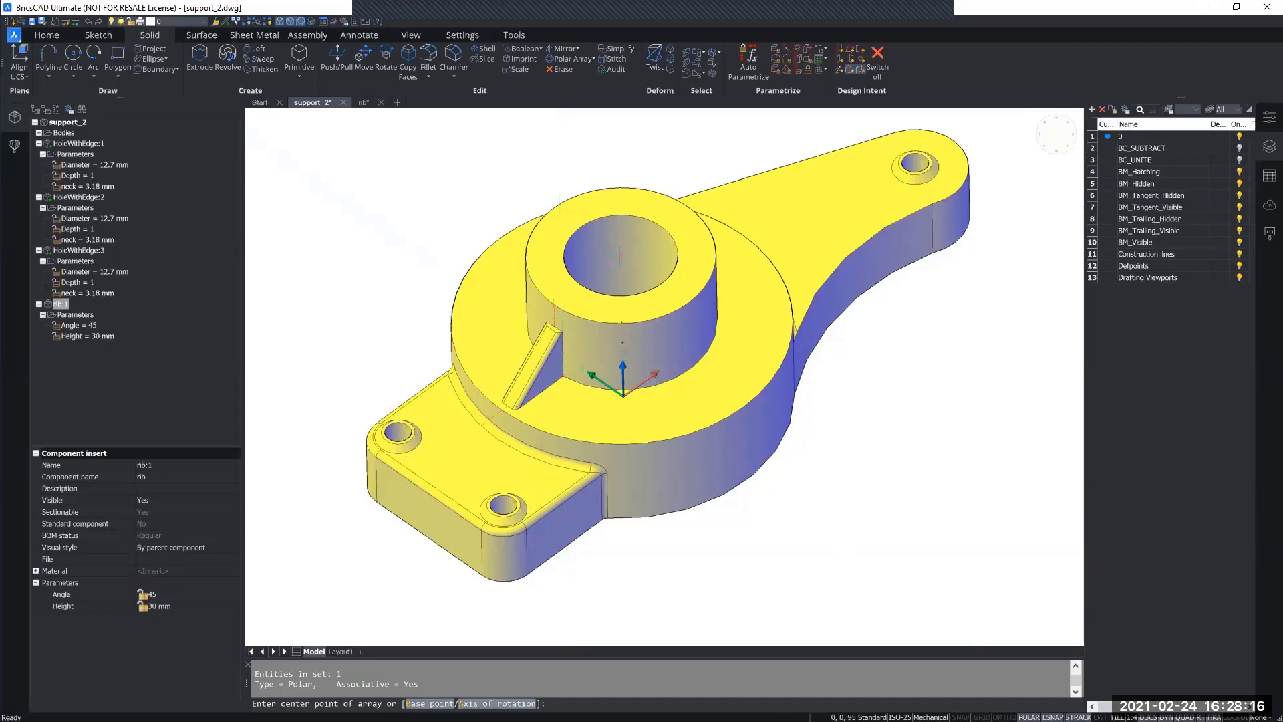
{"action": "middle_click_drag", "start_coordinate": [622, 292], "coordinate": [625, 238], "text": "shift"}
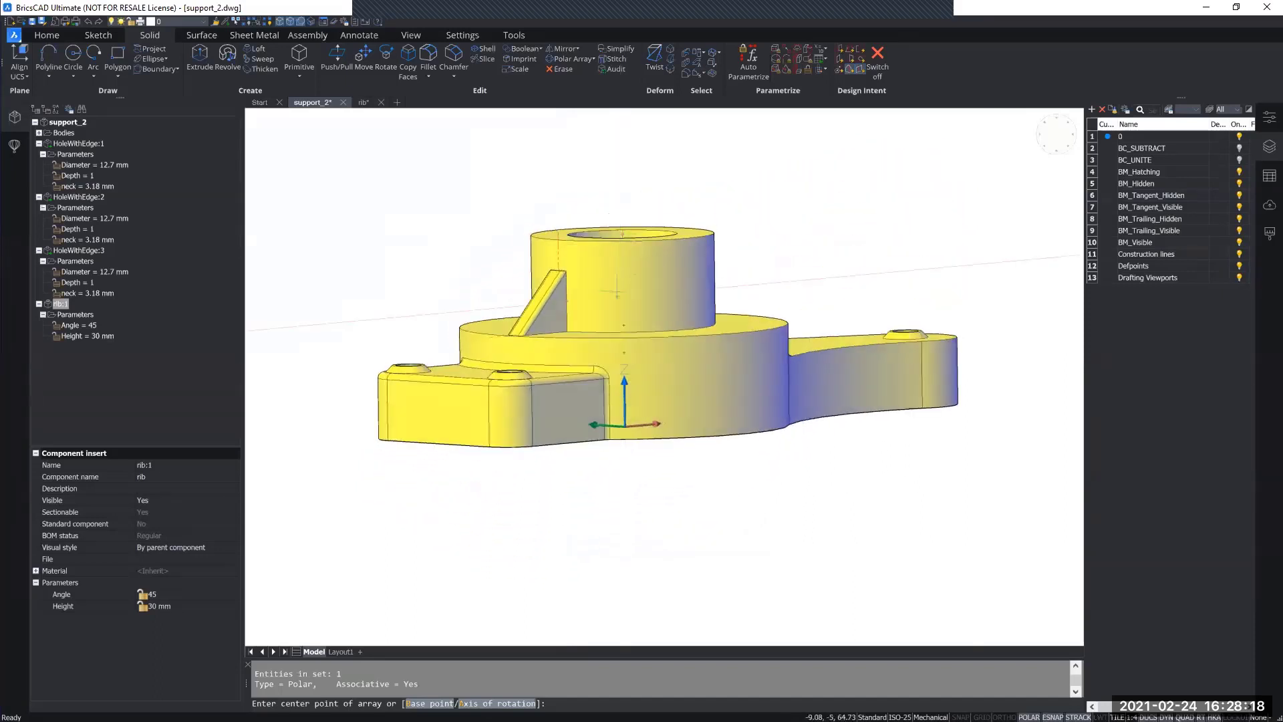
{"action": "middle_click_drag", "start_coordinate": [626, 452], "coordinate": [624, 424], "text": "shift"}
{"action": "scroll", "coordinate": [624, 423], "scroll_direction": "up", "scroll_amount": 3}
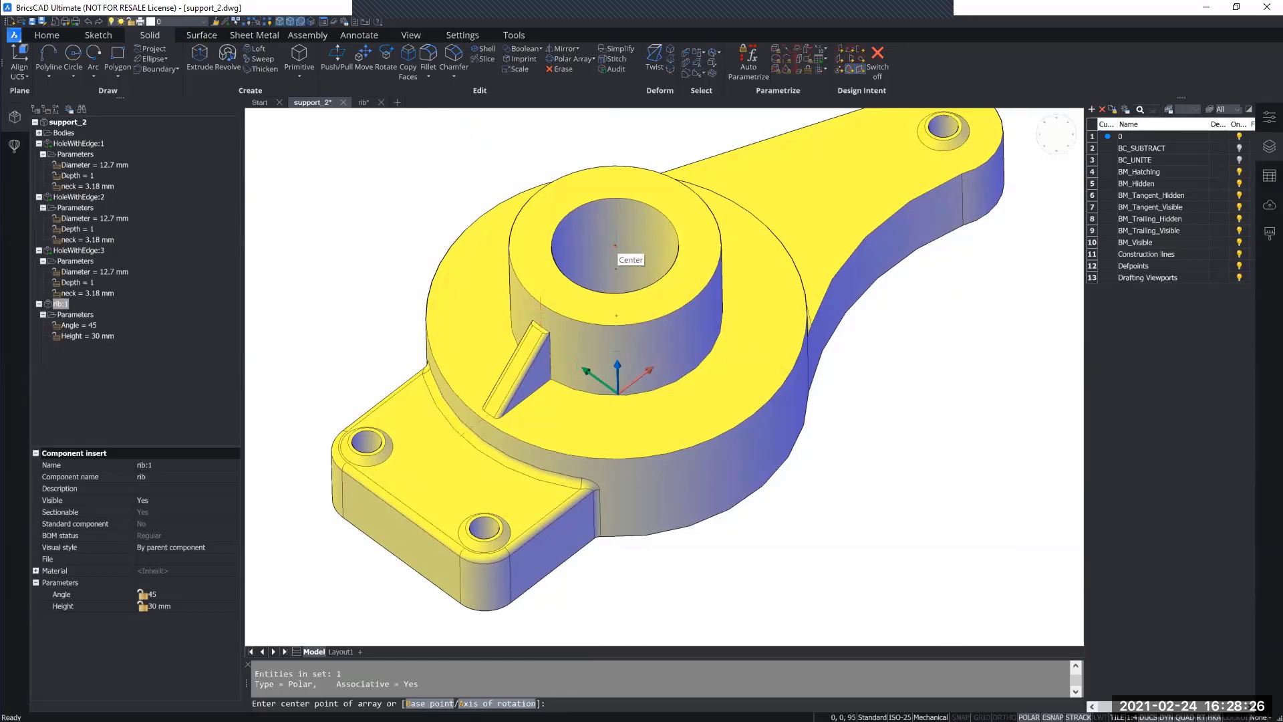
{"action": "left_click", "coordinate": [615, 246]}
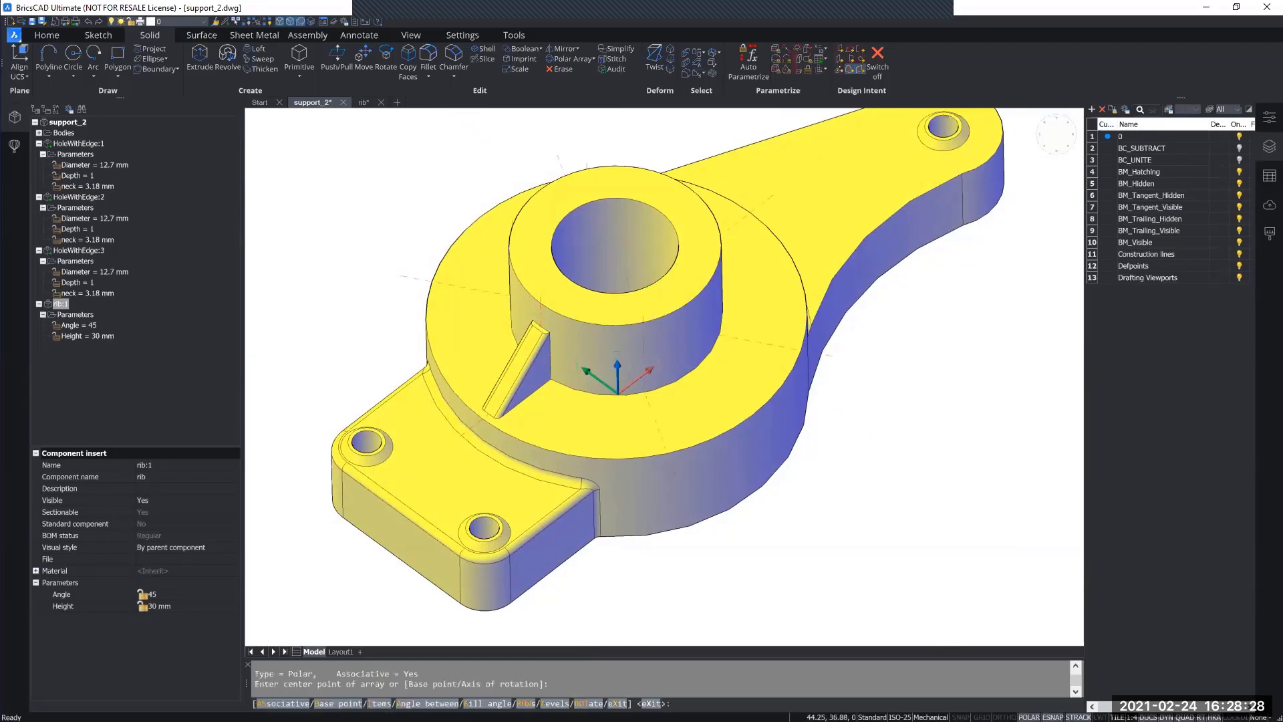
{"action": "middle_click_drag", "start_coordinate": [708, 422], "coordinate": [628, 381], "text": "shift"}
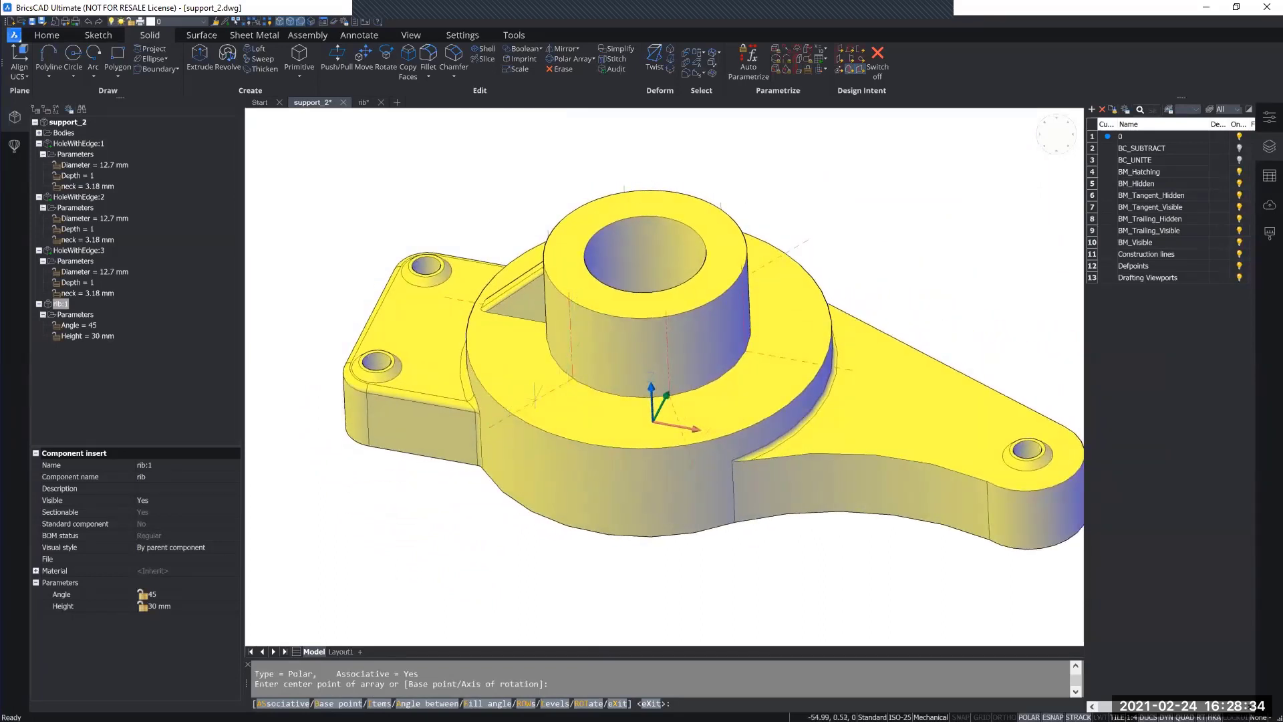
{"action": "middle_click_drag", "start_coordinate": [672, 401], "coordinate": [795, 267], "text": "shift"}
{"action": "middle_click_drag", "start_coordinate": [741, 436], "coordinate": [493, 371], "text": "shift"}
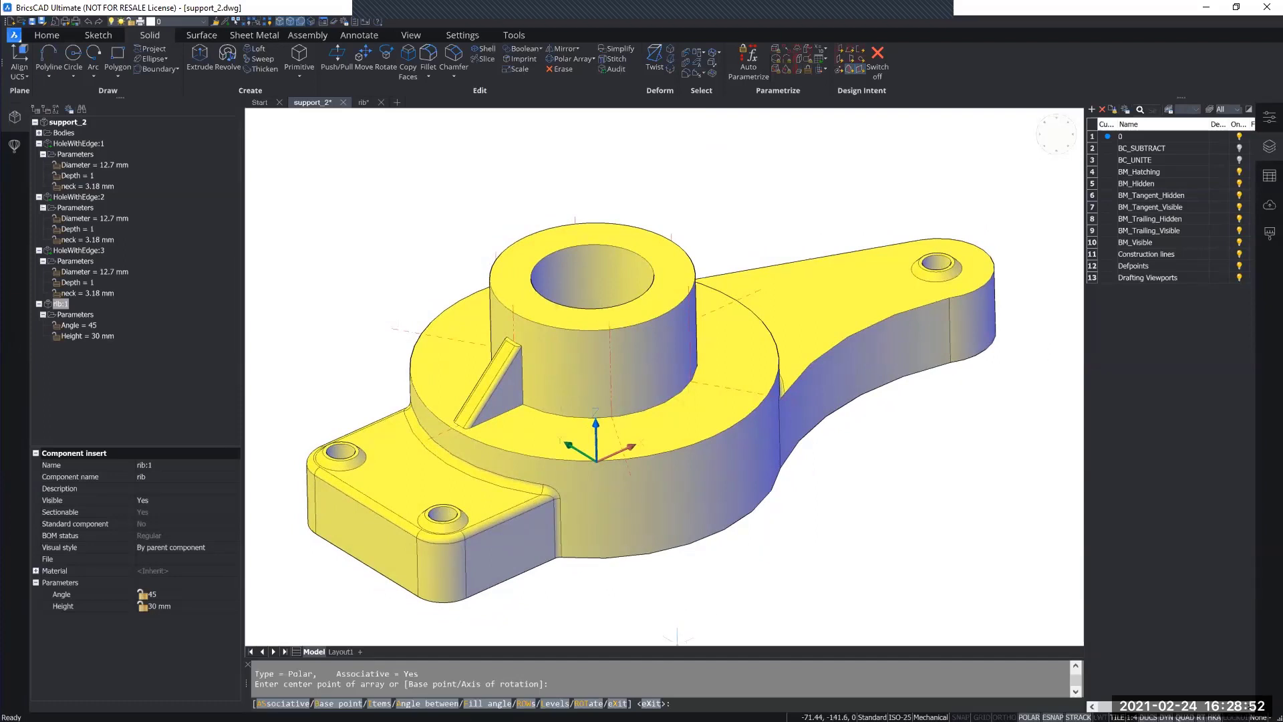
{"action": "key", "text": "Return"}
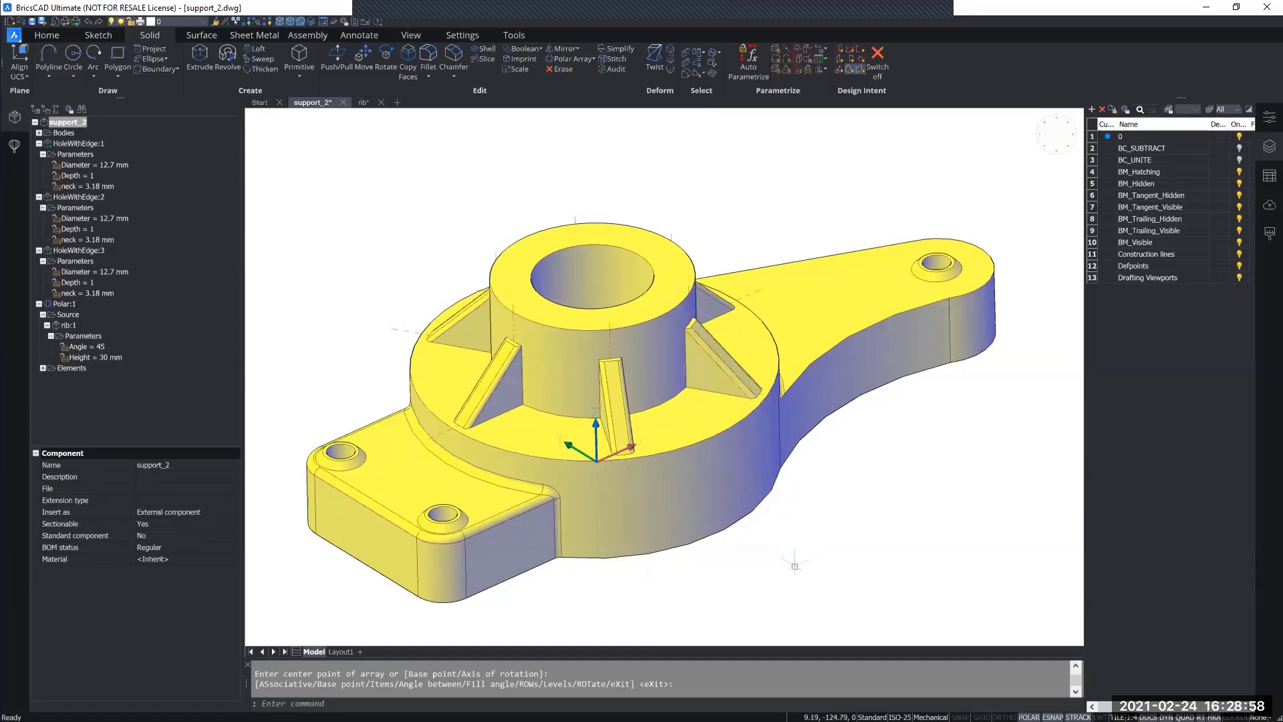
Step: Inspect the arrayed ribs around the boss and collapse the three HoleWithEdge entries in the component structure
{"action": "middle_click_drag", "start_coordinate": [676, 471], "coordinate": [609, 391], "text": "shift"}
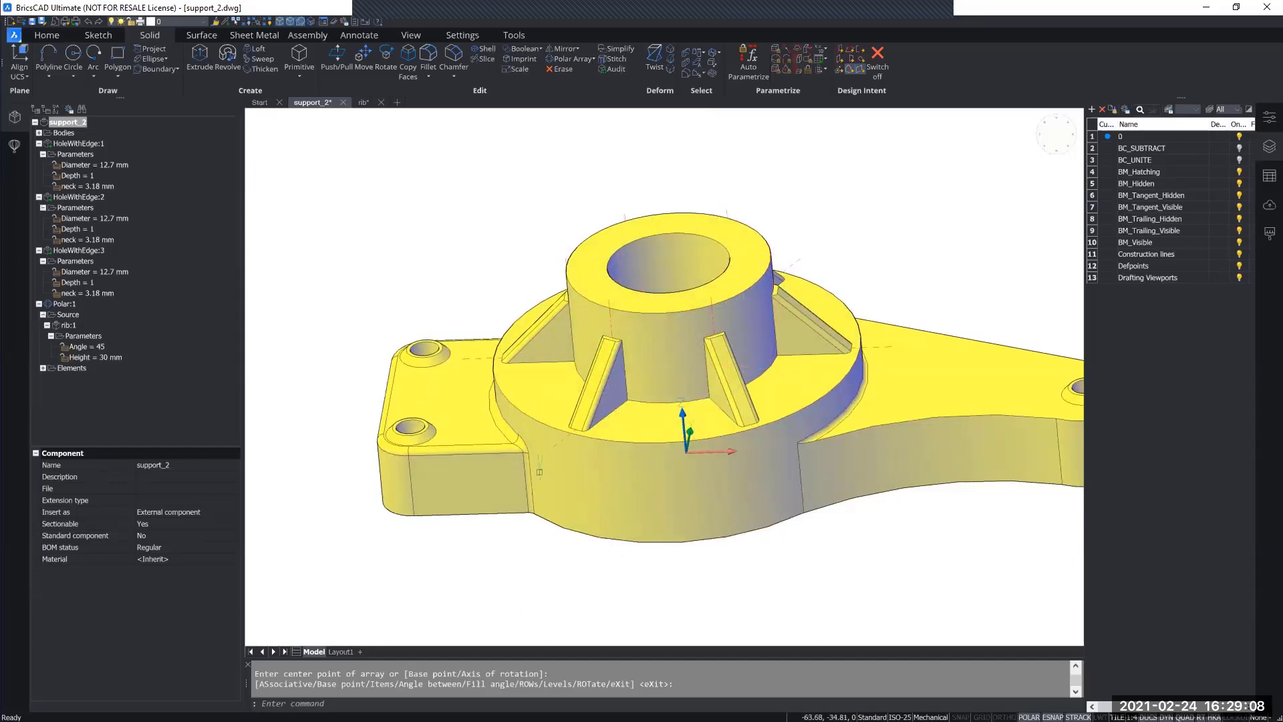
{"action": "middle_click_drag", "start_coordinate": [502, 509], "coordinate": [517, 534], "text": "shift"}
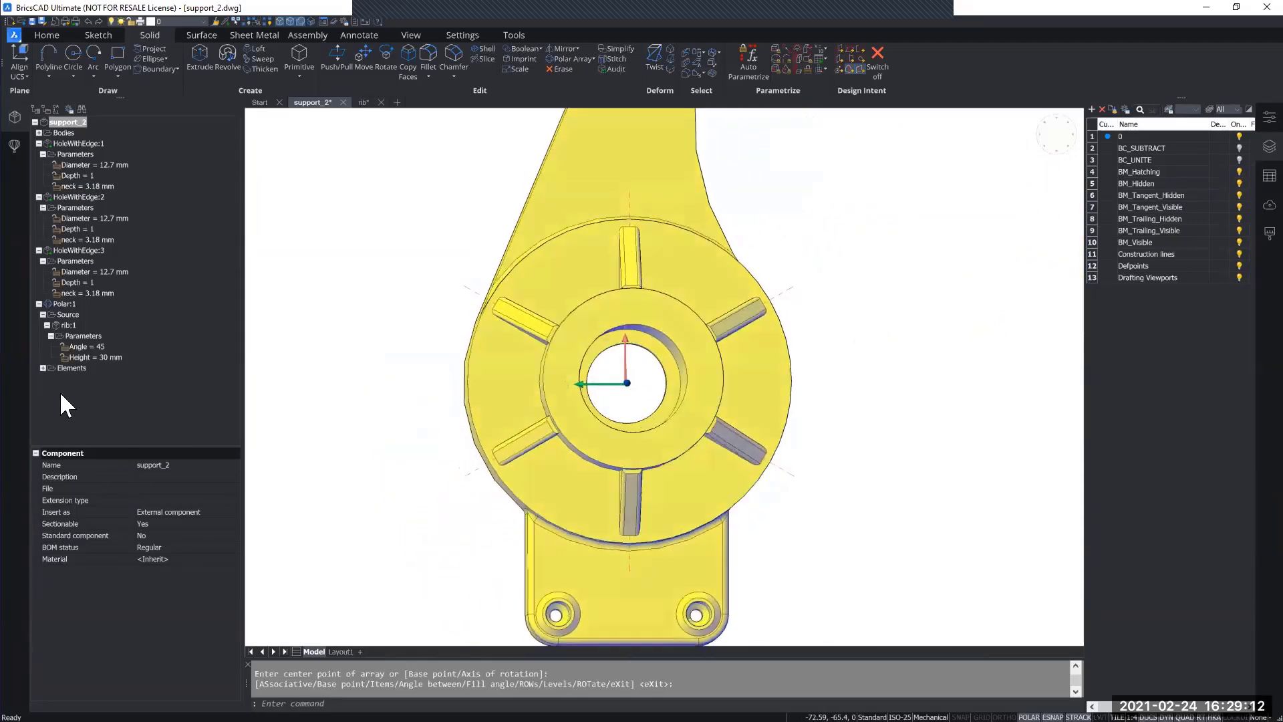
{"action": "left_click", "coordinate": [39, 250]}
{"action": "left_click", "coordinate": [38, 197]}
{"action": "left_click", "coordinate": [39, 143]}
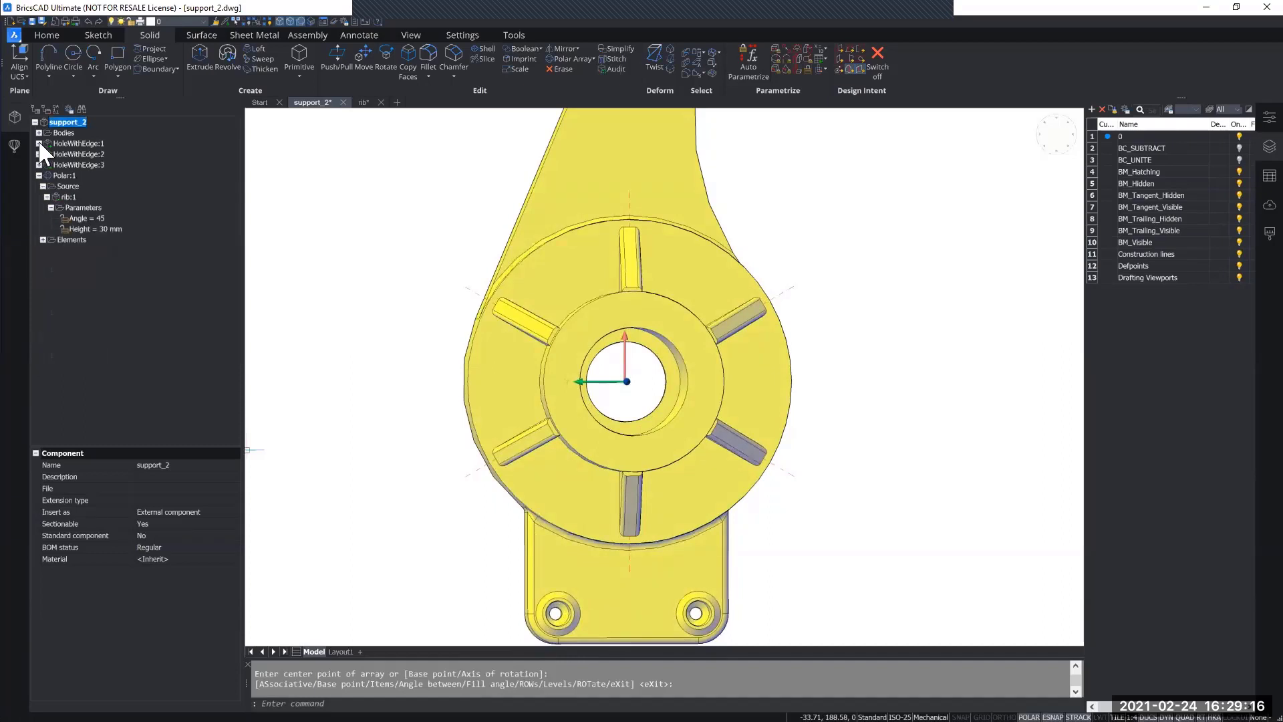
Step: Set the number of items in the ribs' polar array to 8
{"action": "left_click", "coordinate": [54, 175]}
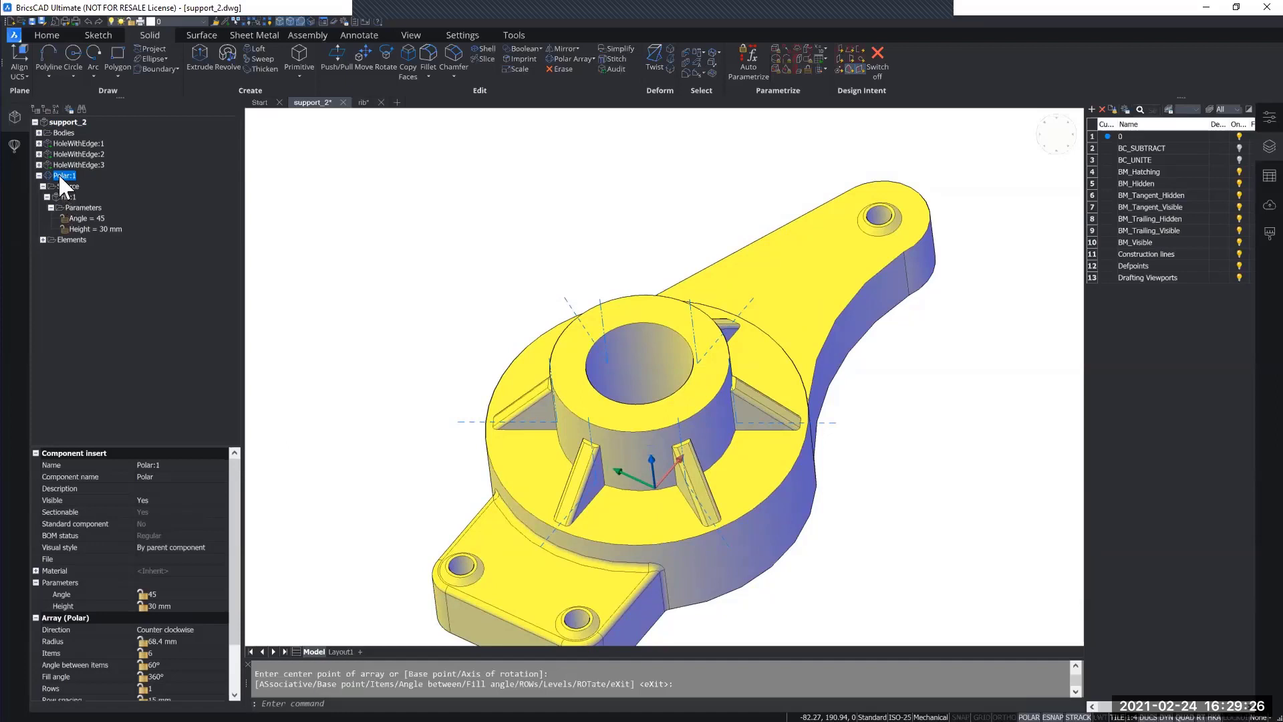
{"action": "scroll", "coordinate": [127, 587], "scroll_direction": "down", "scroll_amount": 3}
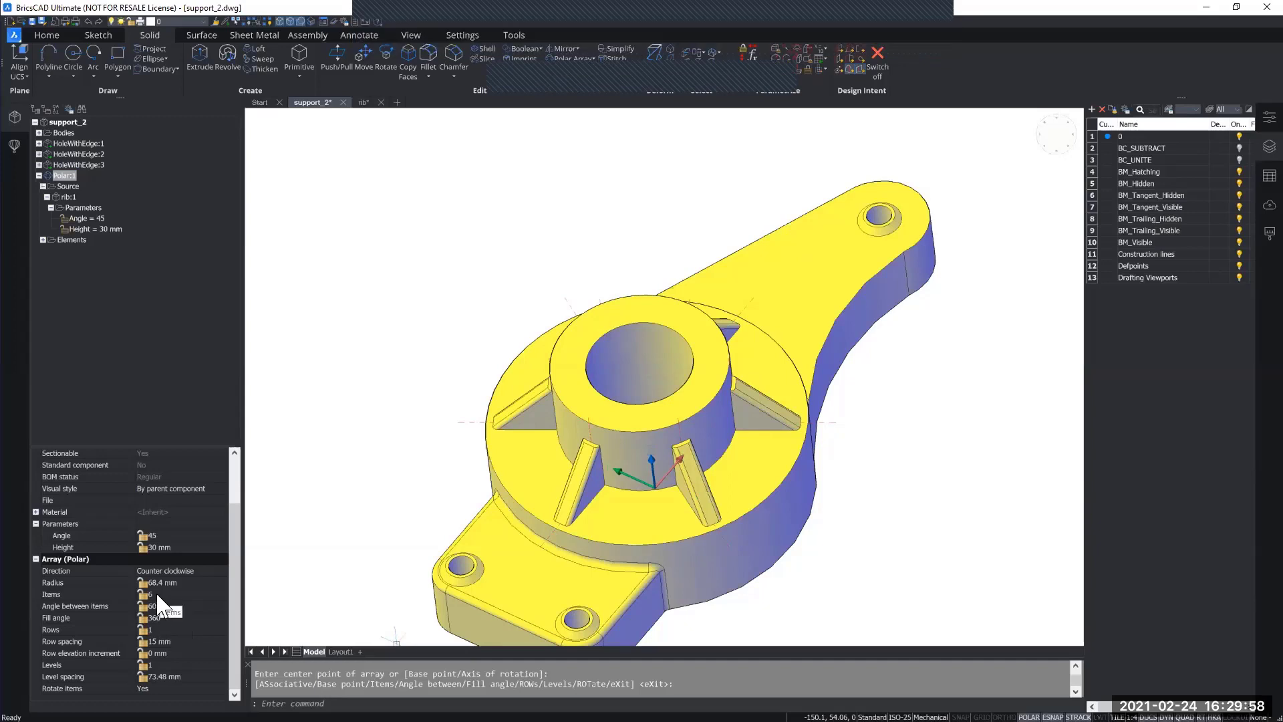
{"action": "left_click", "coordinate": [163, 593]}
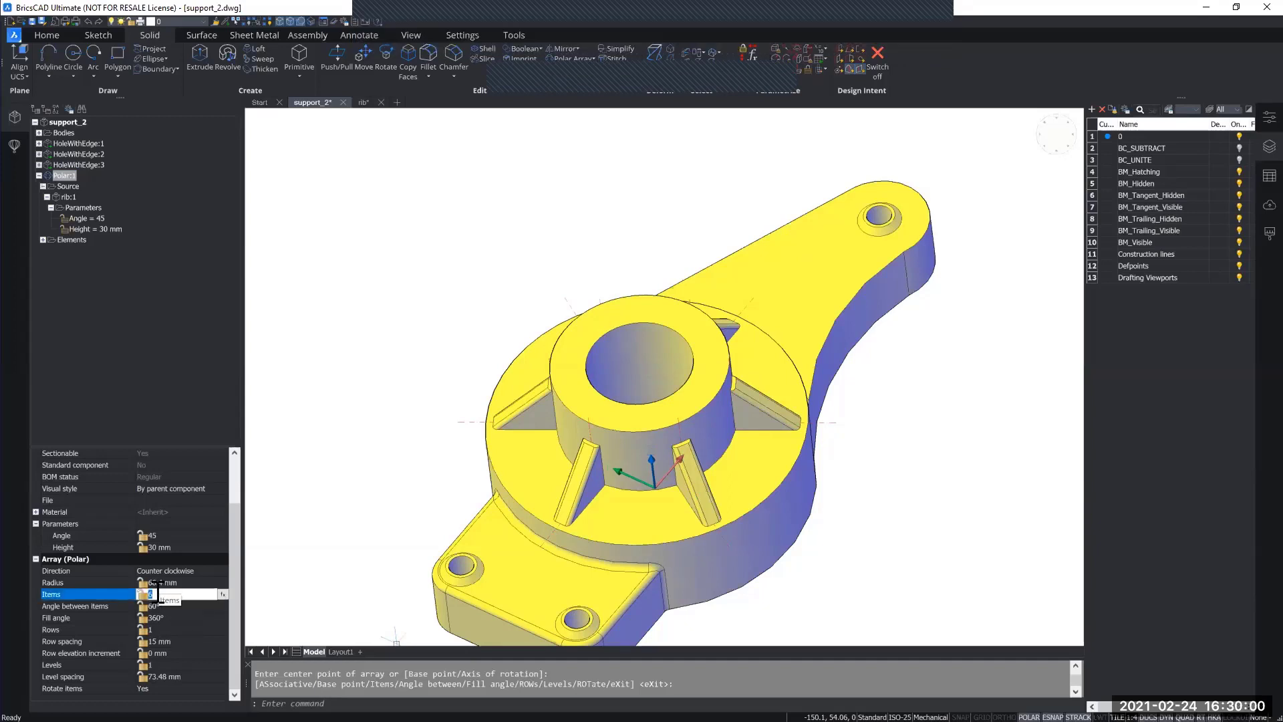
{"action": "type", "text": "8"}
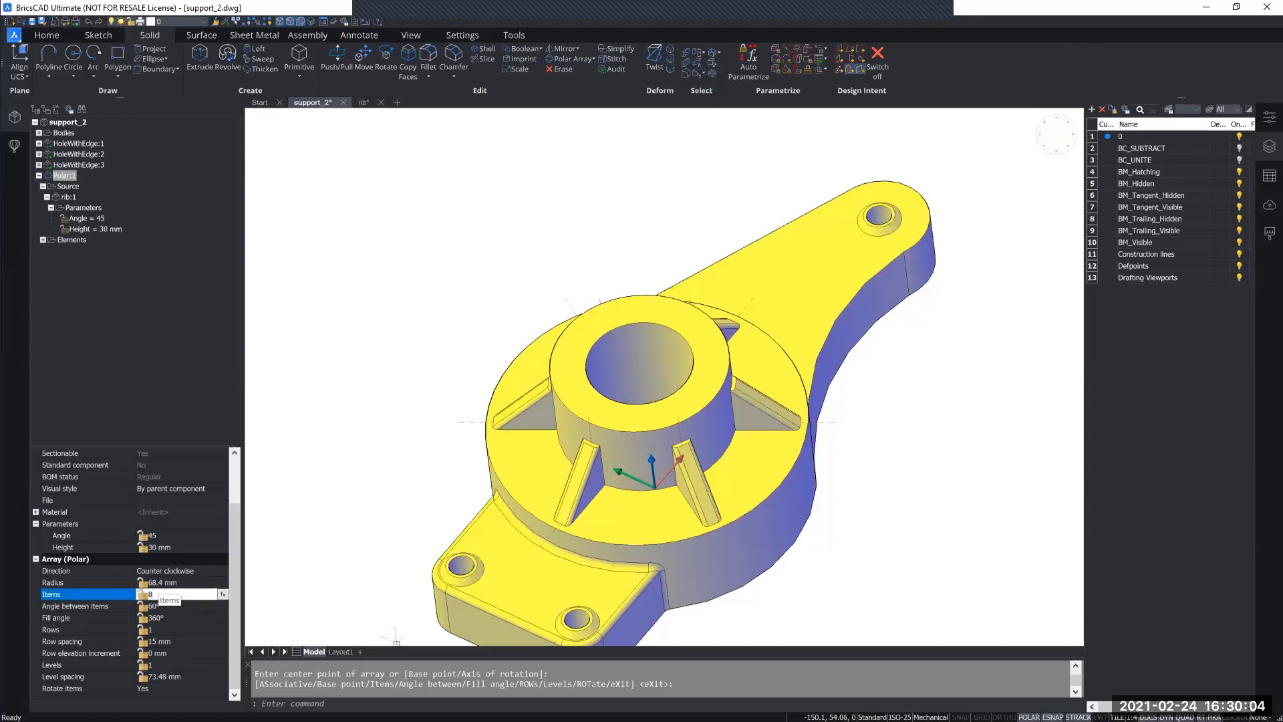
{"action": "key", "text": "Return"}
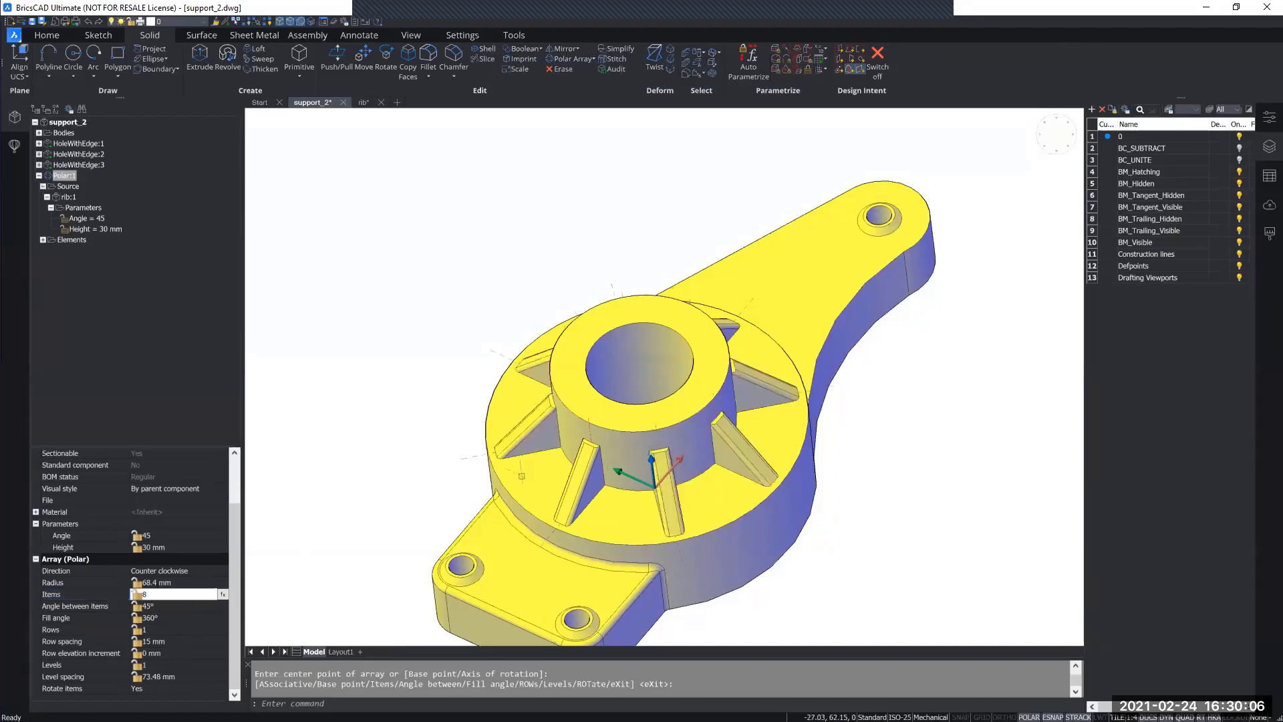
{"action": "middle_click_drag", "start_coordinate": [535, 488], "coordinate": [597, 473], "text": "shift"}
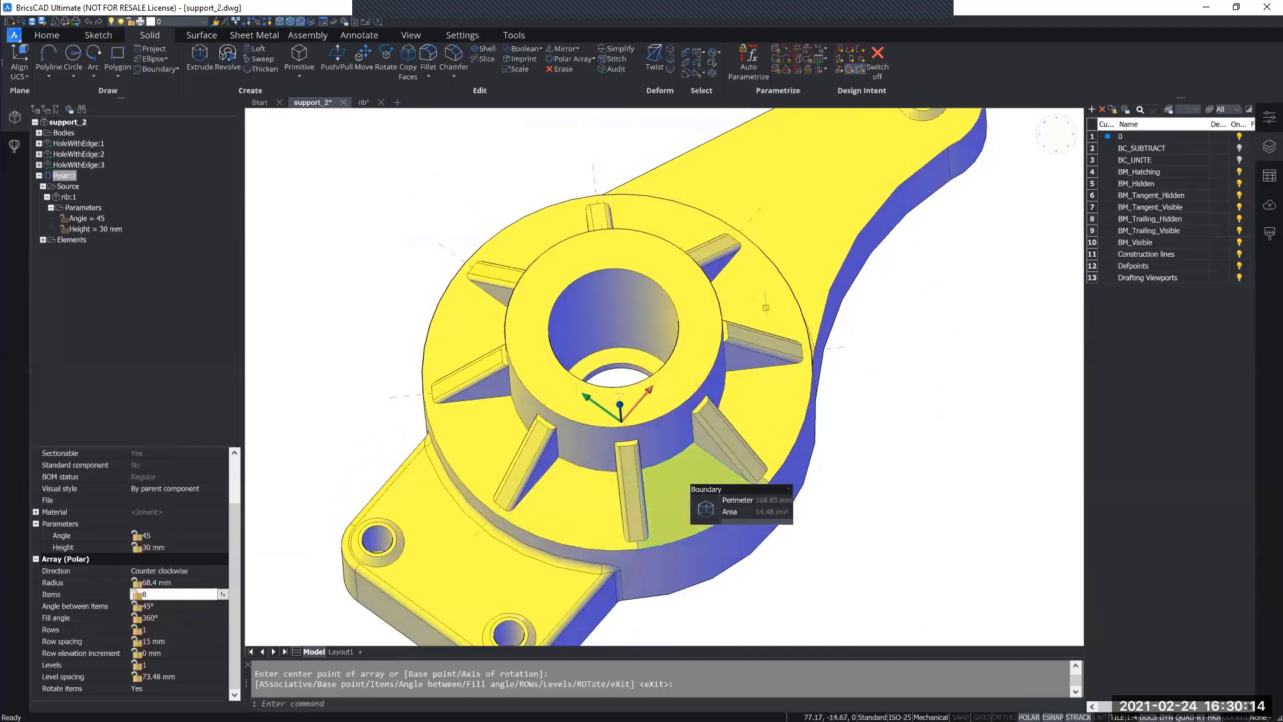
{"action": "middle_click_drag", "start_coordinate": [892, 596], "coordinate": [894, 553], "text": "shift"}
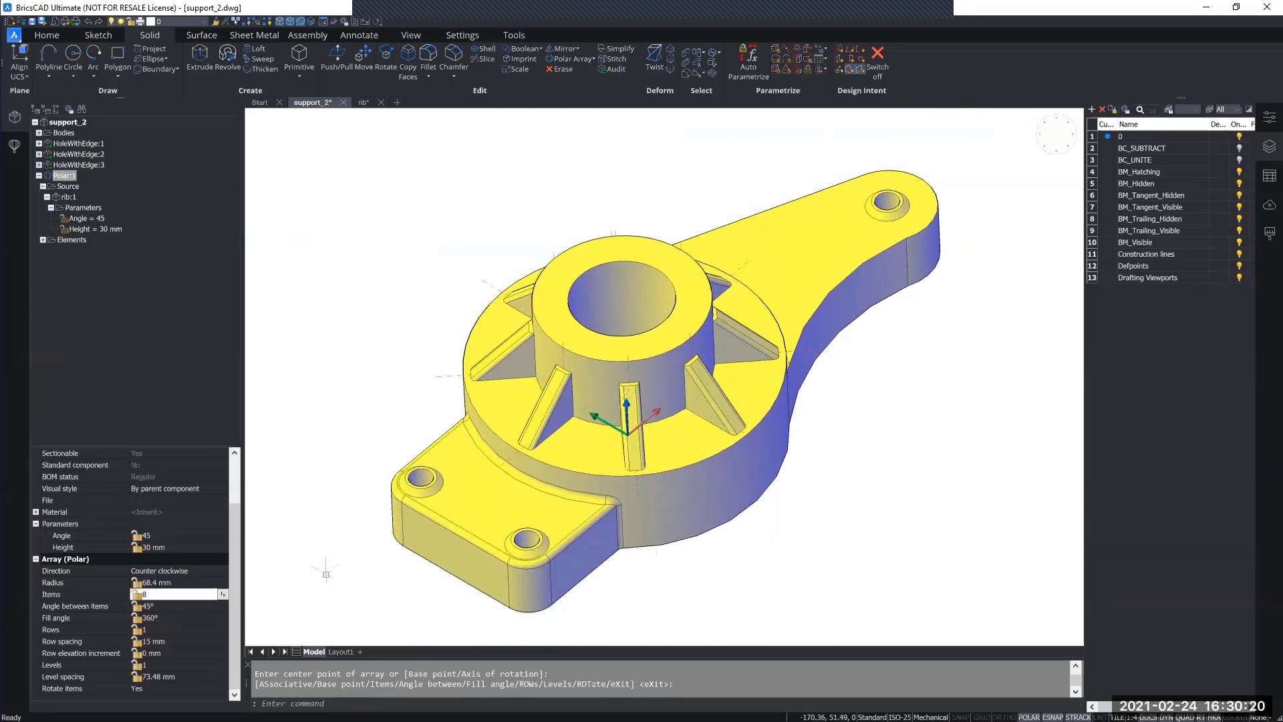
Step: Review the support's drawing views and sections A-A and B-B on Layout1, ending back in model space
{"action": "left_click", "coordinate": [340, 651]}
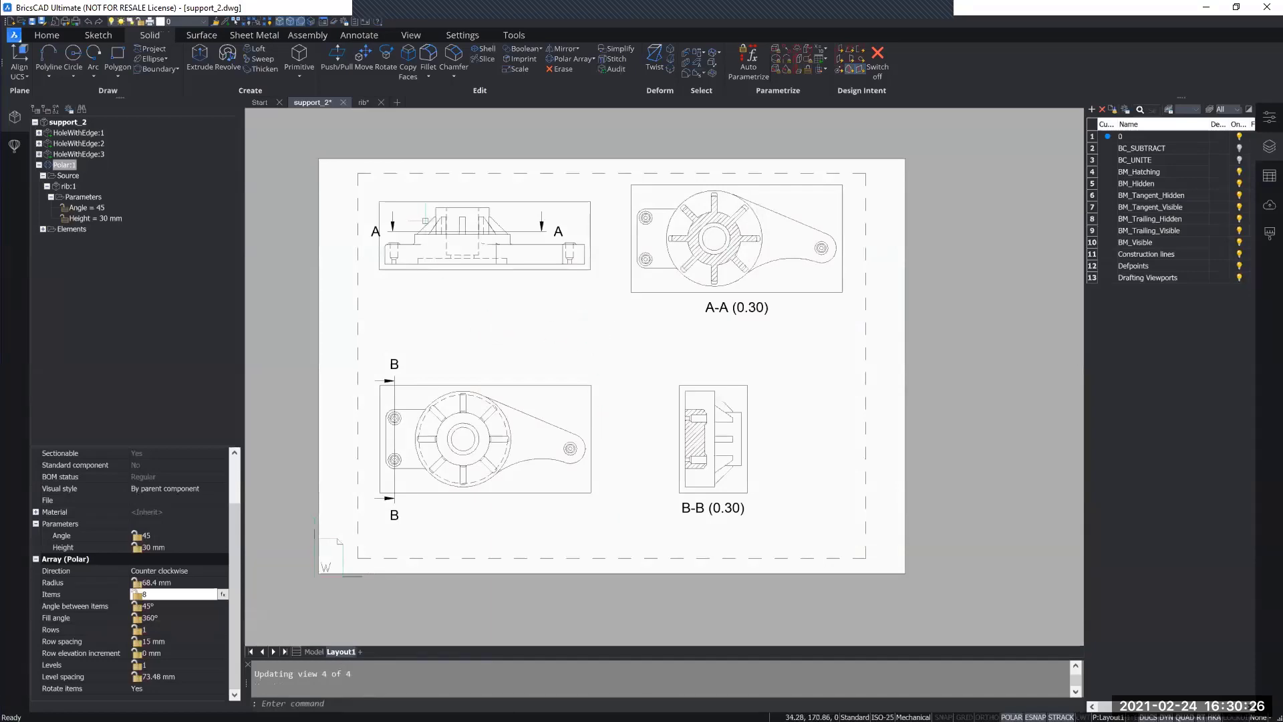
{"action": "scroll", "coordinate": [425, 219], "scroll_direction": "up", "scroll_amount": 3}
{"action": "middle_click_drag", "start_coordinate": [536, 492], "coordinate": [519, 322]}
{"action": "middle_click_drag", "start_coordinate": [784, 360], "coordinate": [572, 556]}
{"action": "scroll", "coordinate": [650, 452], "scroll_direction": "down", "scroll_amount": 3}
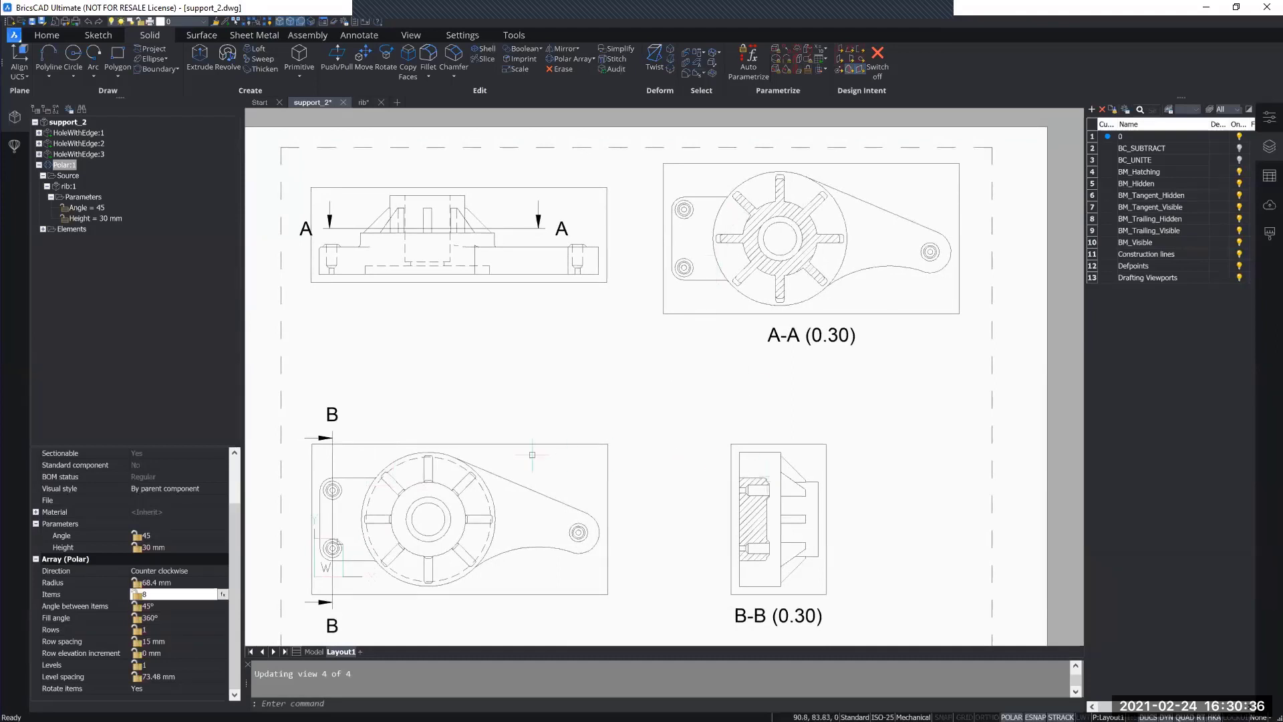
{"action": "left_click", "coordinate": [312, 653]}
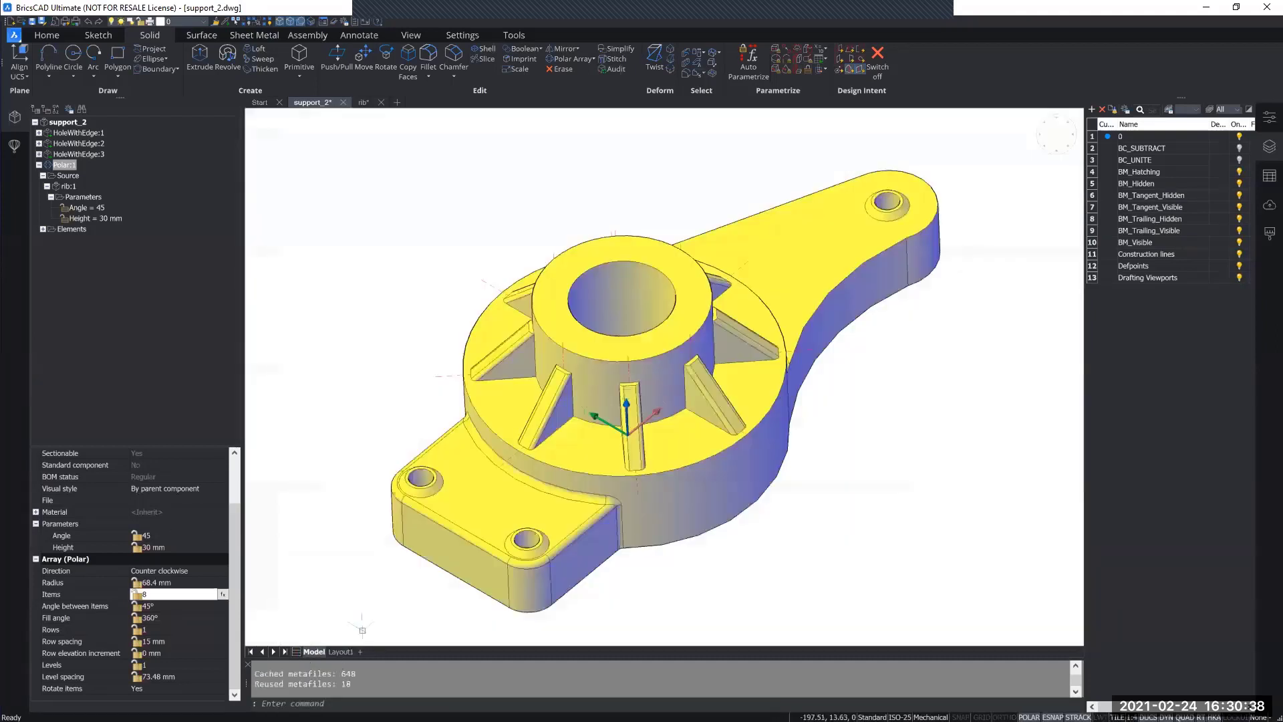
Step: Examine the polar array's source rib and its Angle and Height parameters in the component structure
{"action": "middle_click_drag", "start_coordinate": [825, 559], "coordinate": [809, 541]}
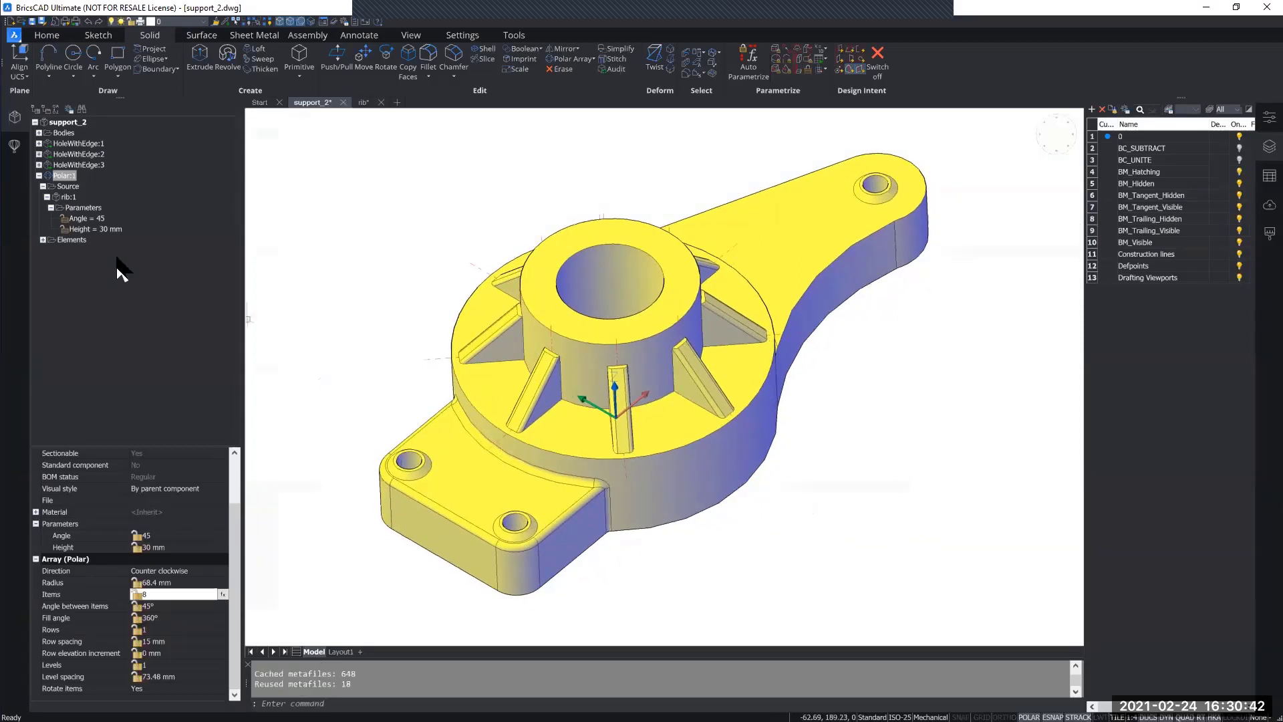
{"action": "left_click", "coordinate": [65, 175]}
{"action": "left_click", "coordinate": [65, 187]}
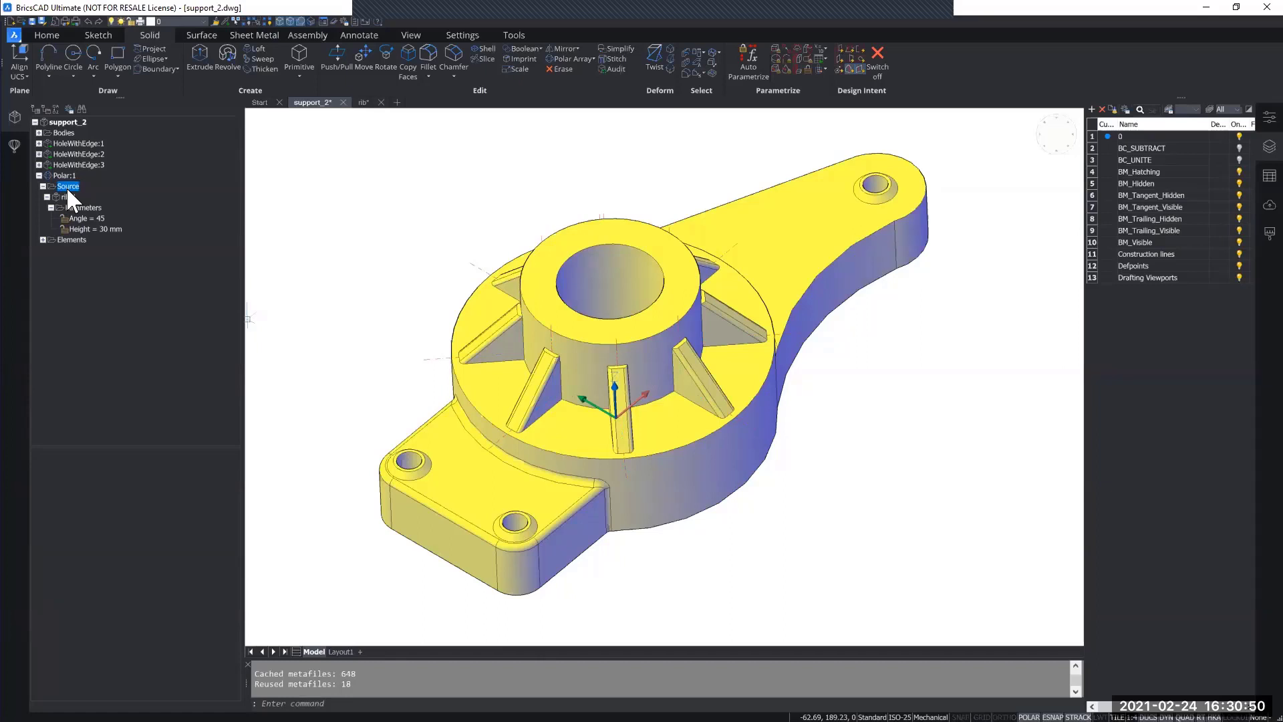
{"action": "left_click", "coordinate": [66, 197]}
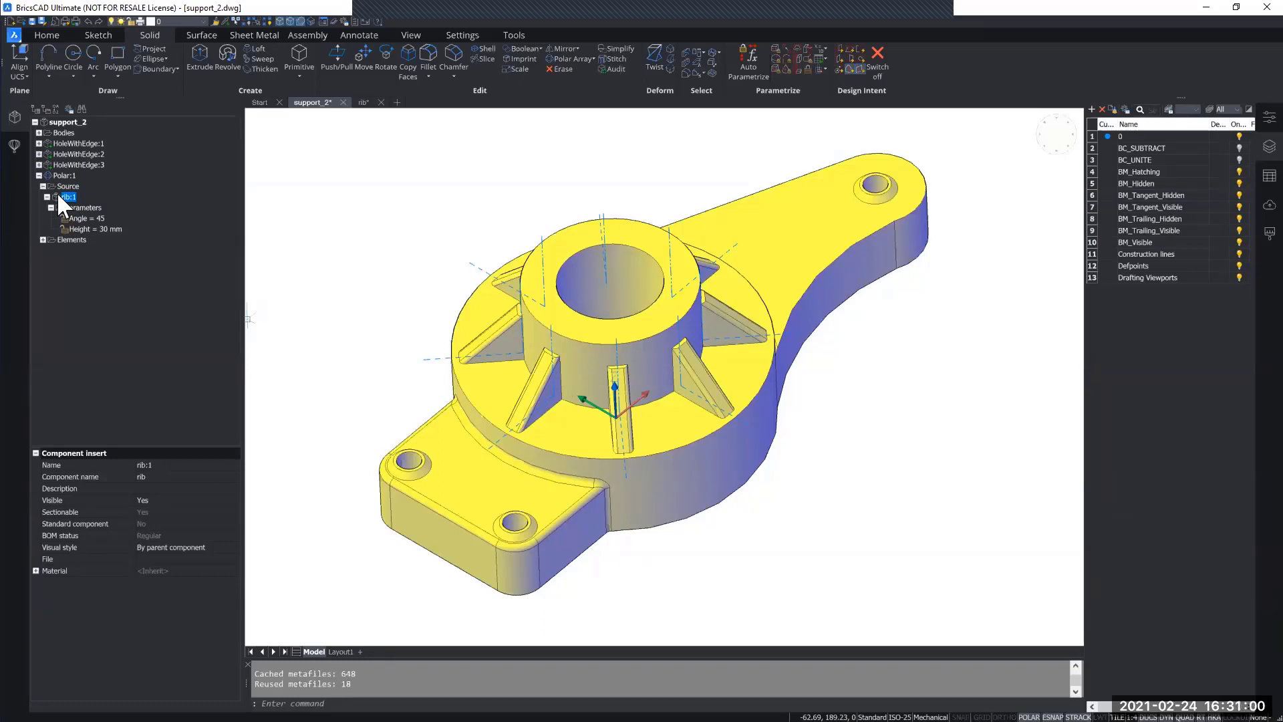
{"action": "left_click", "coordinate": [81, 207]}
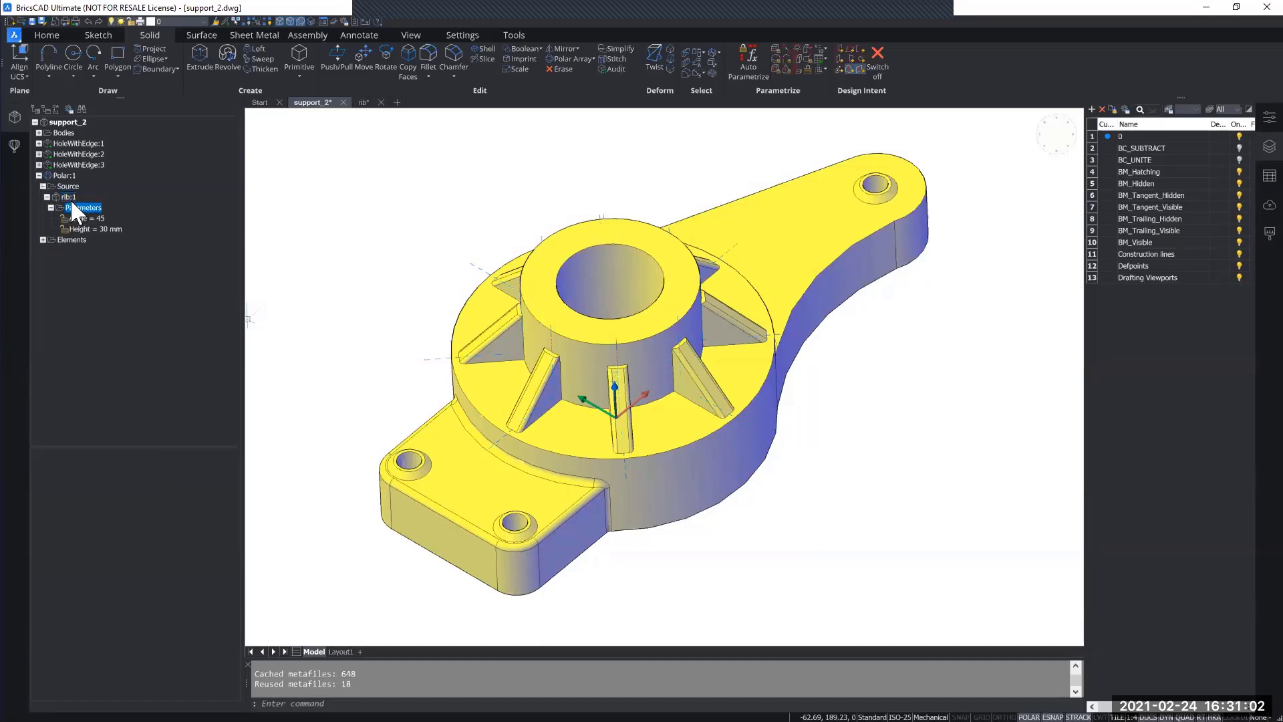
{"action": "left_click", "coordinate": [88, 219]}
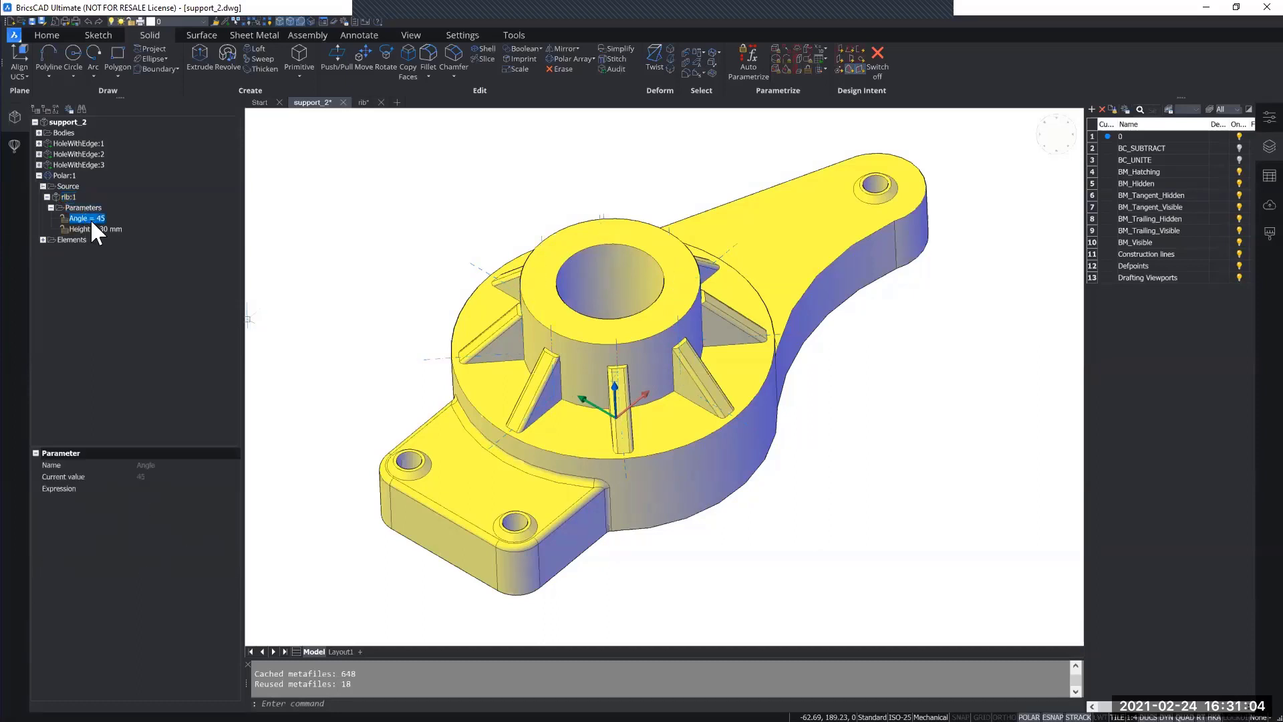
{"action": "left_click", "coordinate": [95, 228]}
Step: Set the Angle parameter of the polar array's source rib to 55
{"action": "left_click", "coordinate": [87, 219]}
{"action": "left_click", "coordinate": [86, 220]}
{"action": "left_click", "coordinate": [153, 490]}
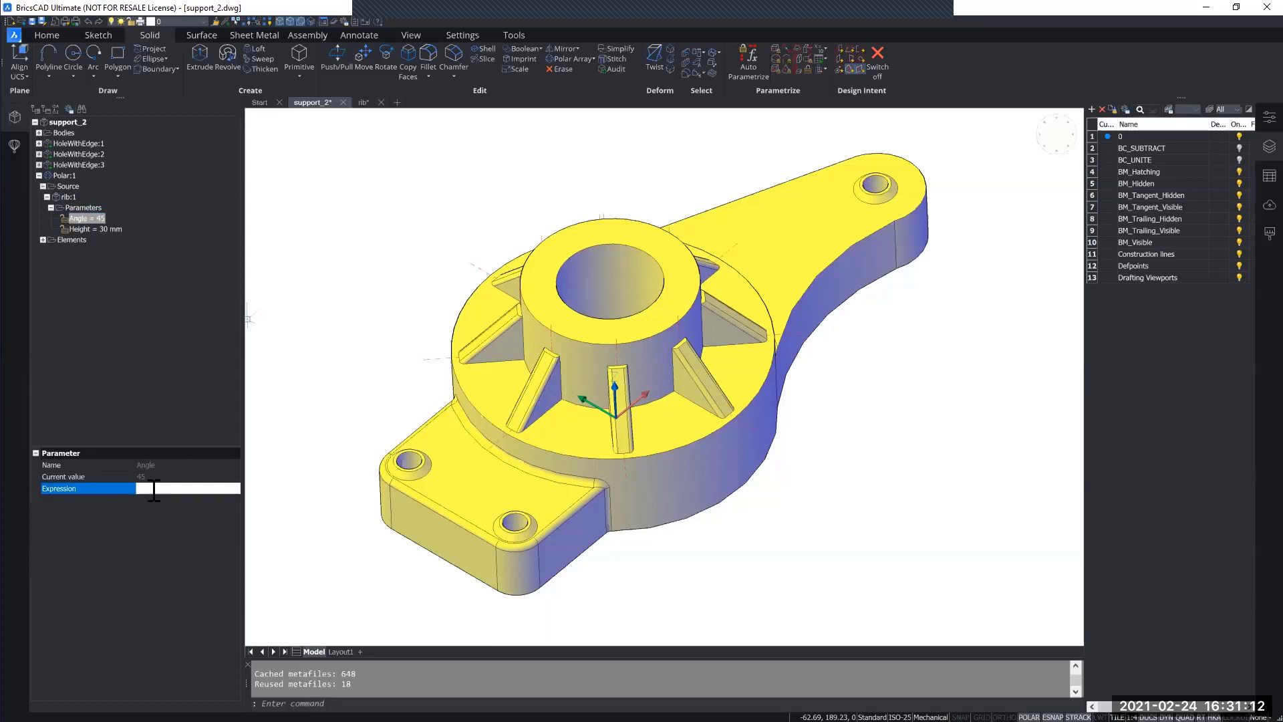
{"action": "type", "text": "55"}
{"action": "key", "text": "Return"}
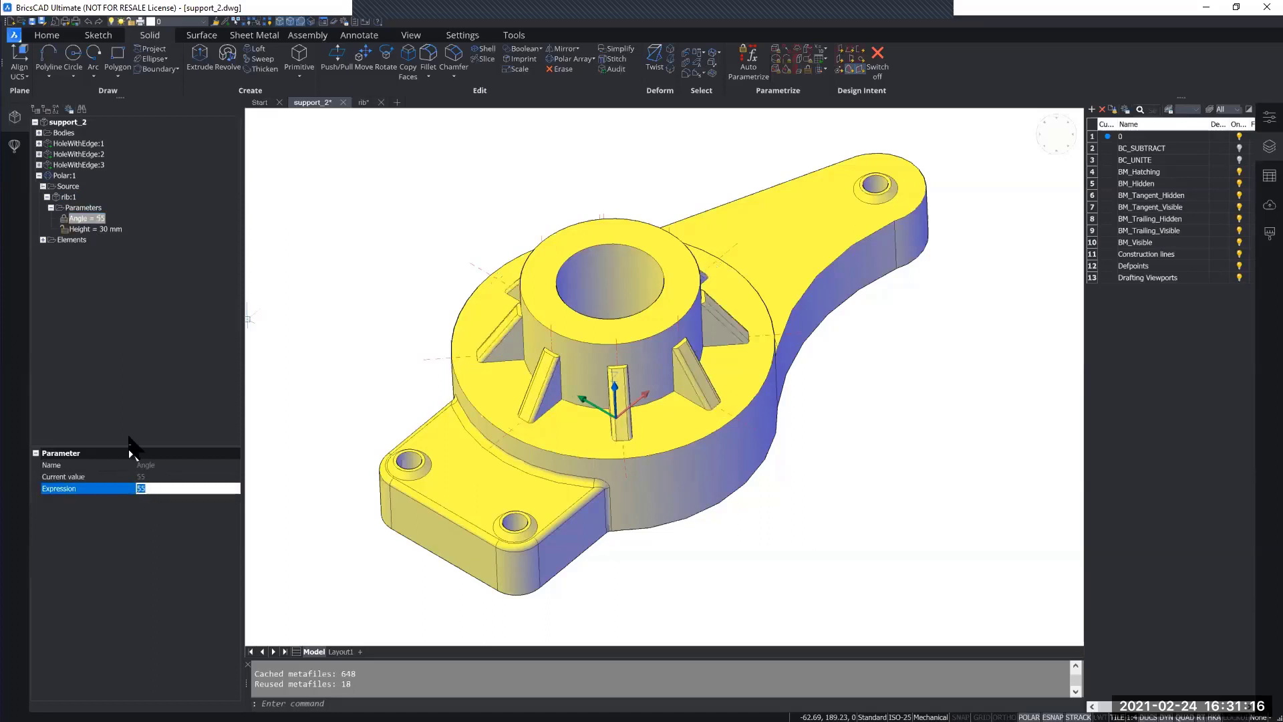
{"action": "middle_click_drag", "start_coordinate": [559, 460], "coordinate": [559, 460], "text": "shift"}
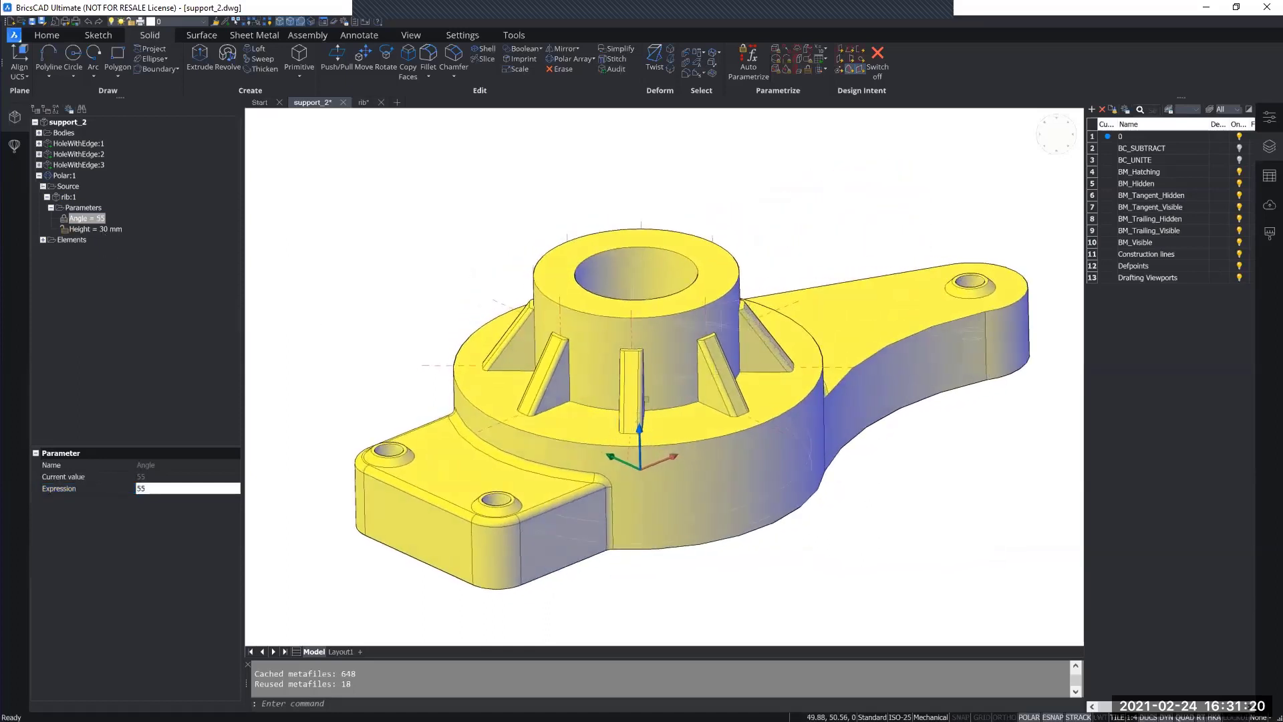
Step: Set the Height parameter of the polar array's source rib to 43 mm
{"action": "left_click", "coordinate": [94, 229]}
{"action": "left_click", "coordinate": [154, 489]}
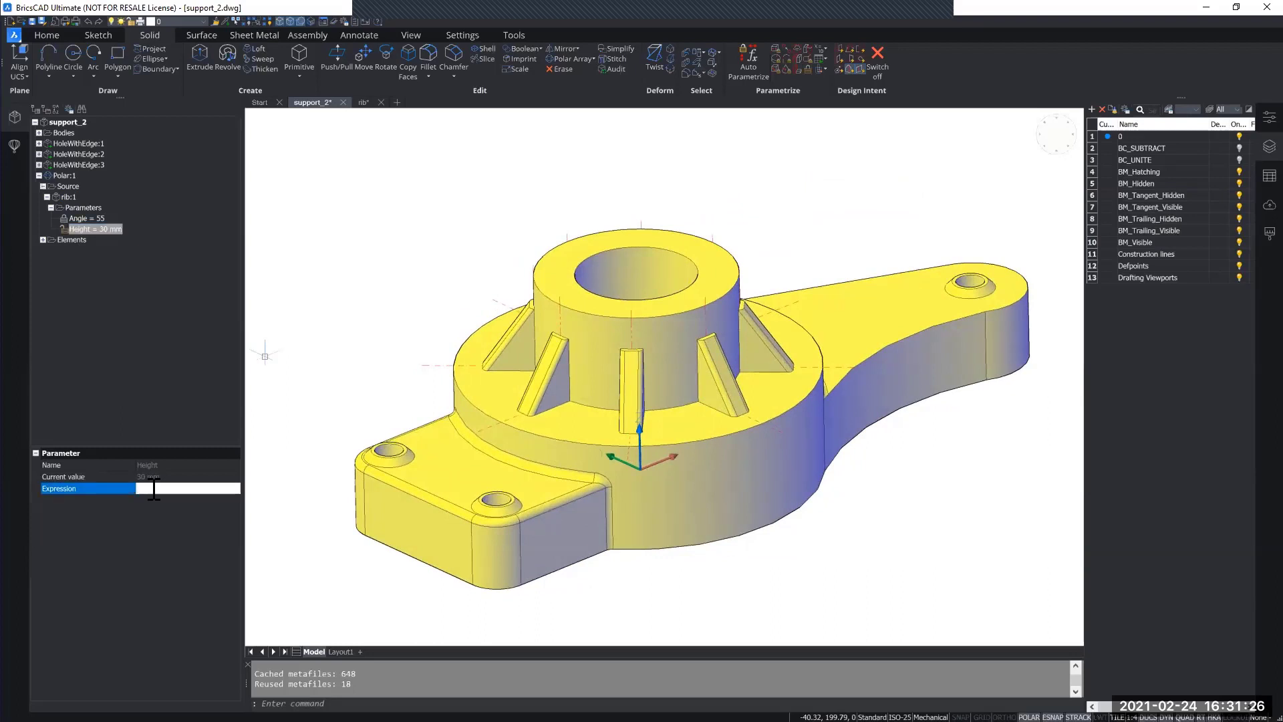
{"action": "type", "text": "43"}
{"action": "key", "text": "Return"}
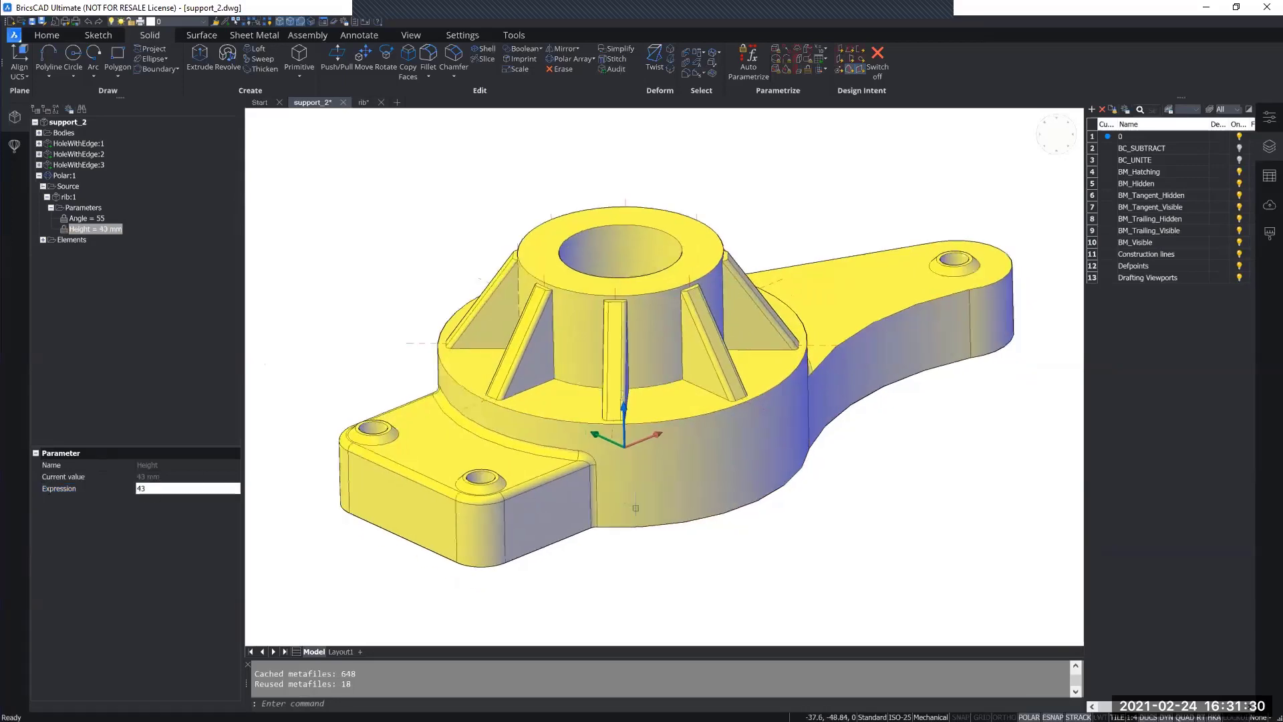
{"action": "middle_click_drag", "start_coordinate": [636, 508], "coordinate": [633, 491], "text": "shift"}
{"action": "scroll", "coordinate": [555, 498], "scroll_direction": "down", "scroll_amount": 3}
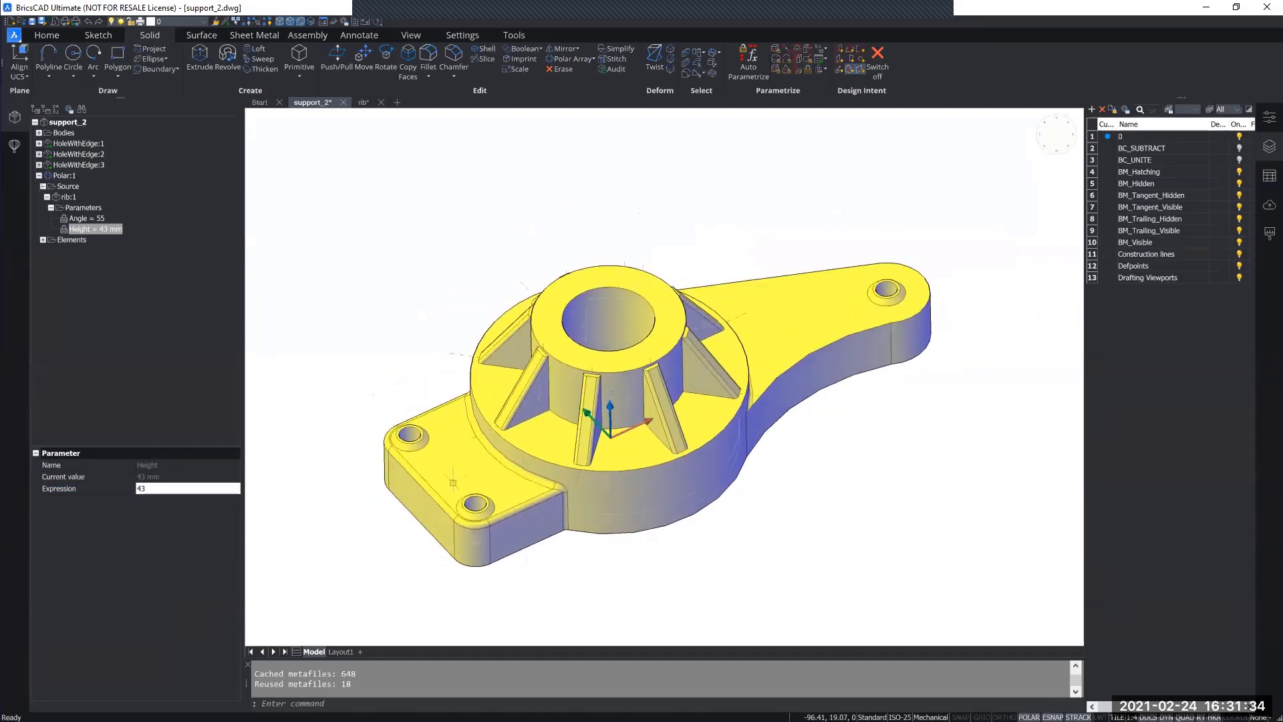
Step: Check the ribs in the Layout1 drawing views and section B-B, then return to model space and inspect the support
{"action": "left_click", "coordinate": [341, 654]}
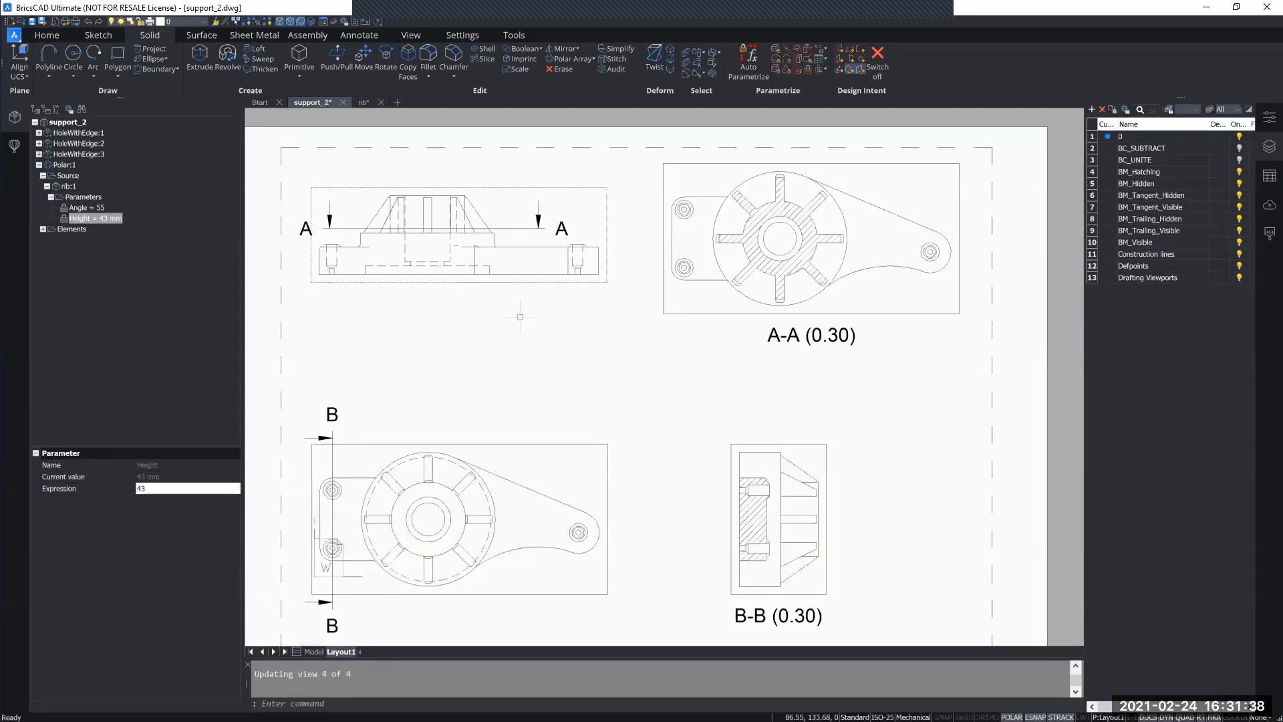
{"action": "scroll", "coordinate": [818, 510], "scroll_direction": "up", "scroll_amount": 3}
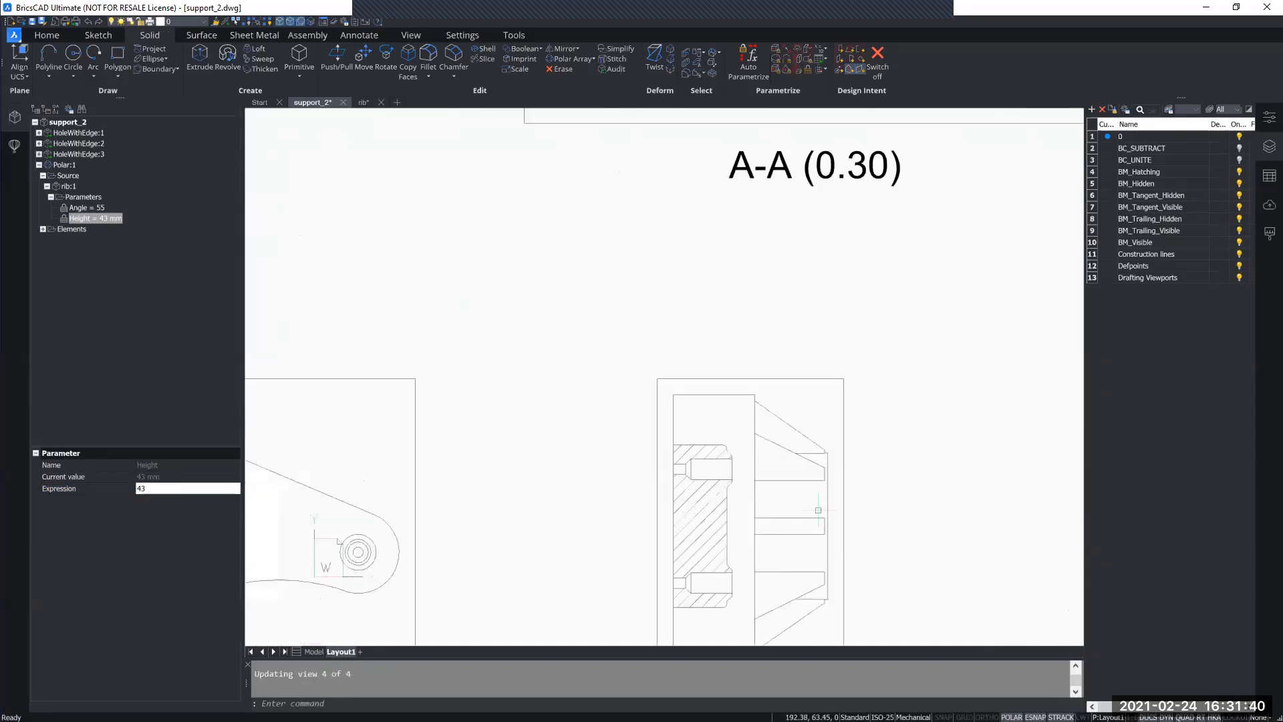
{"action": "scroll", "coordinate": [796, 399], "scroll_direction": "up", "scroll_amount": 2}
{"action": "scroll", "coordinate": [796, 400], "scroll_direction": "down", "scroll_amount": 5}
{"action": "scroll", "coordinate": [690, 418], "scroll_direction": "down", "scroll_amount": 3}
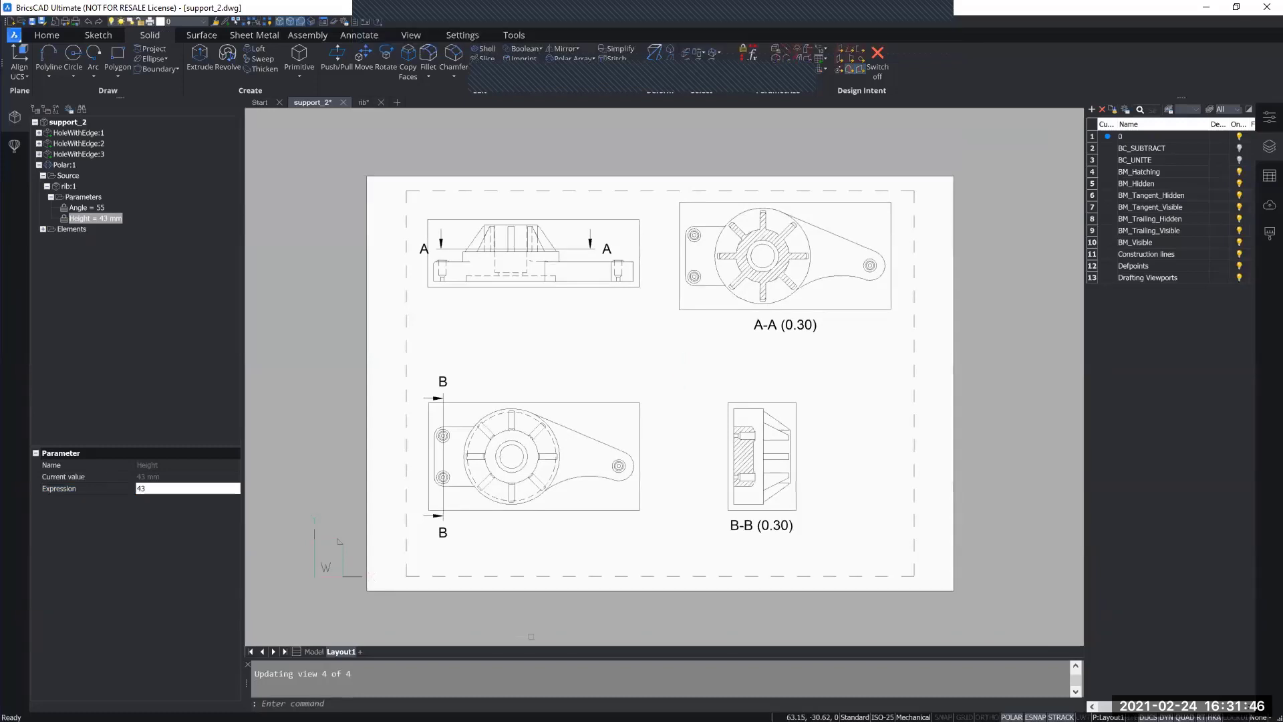
{"action": "left_click", "coordinate": [314, 651]}
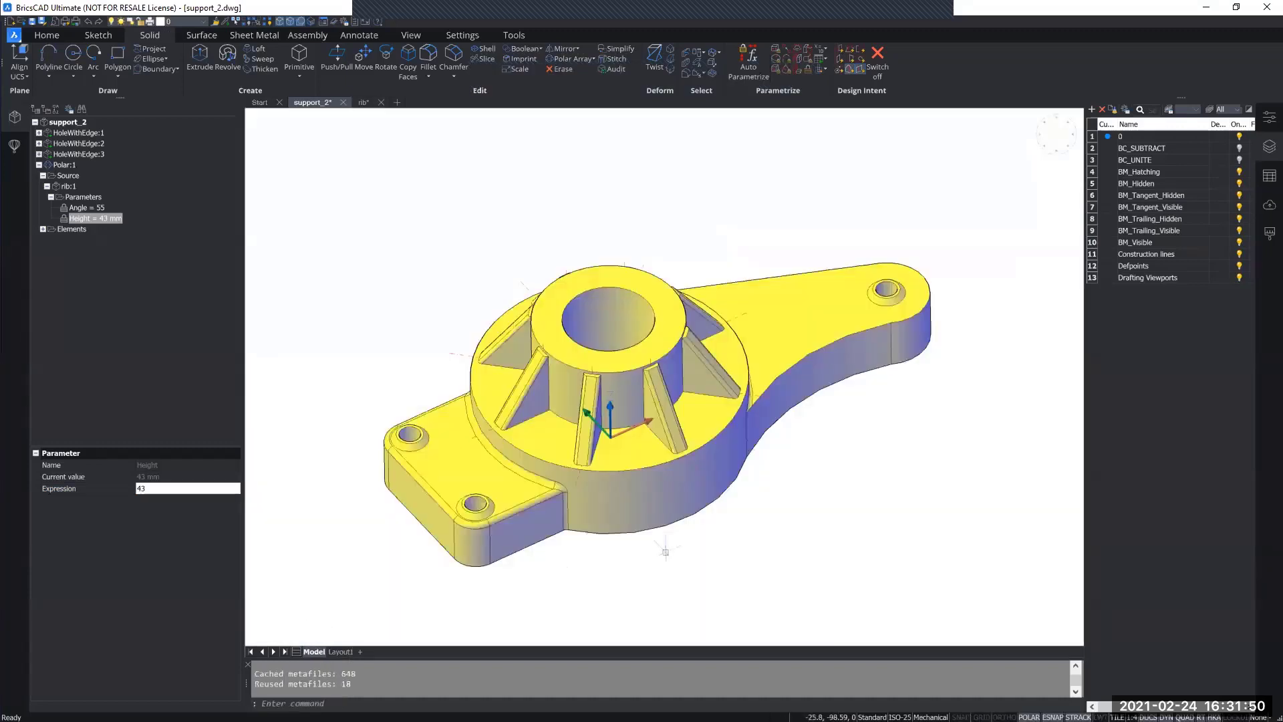
{"action": "middle_click_drag", "start_coordinate": [695, 573], "coordinate": [693, 491], "text": "shift"}
{"action": "middle_click_drag", "start_coordinate": [696, 549], "coordinate": [696, 549], "text": "shift"}
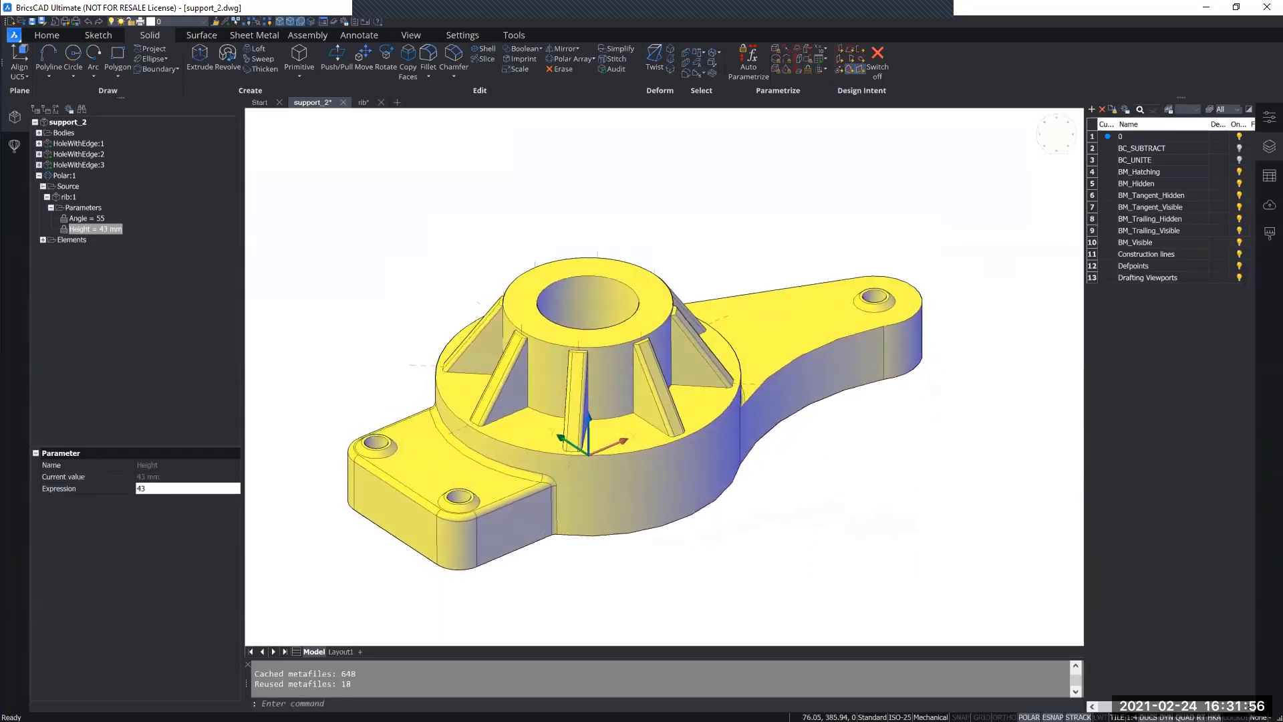